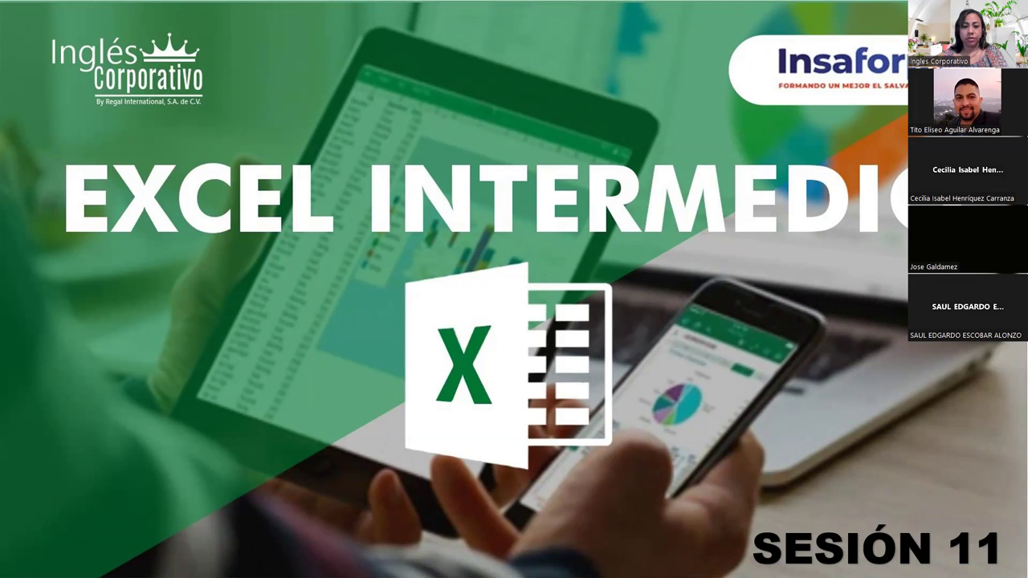
Step: Advance the slideshow through AGENDA to the CONTENIDO SESIÓN 11 slide
key(Right)
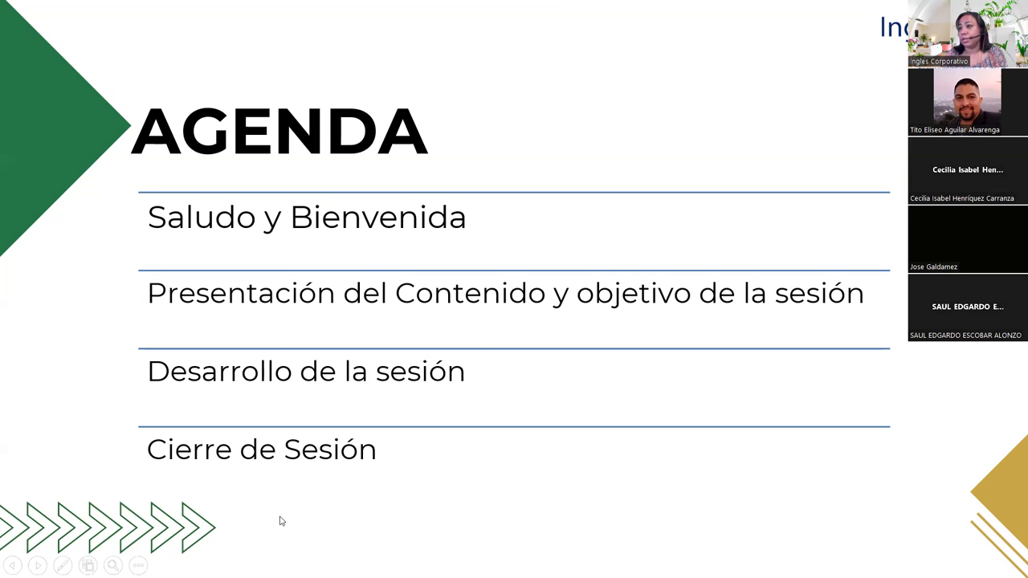
key(Right)
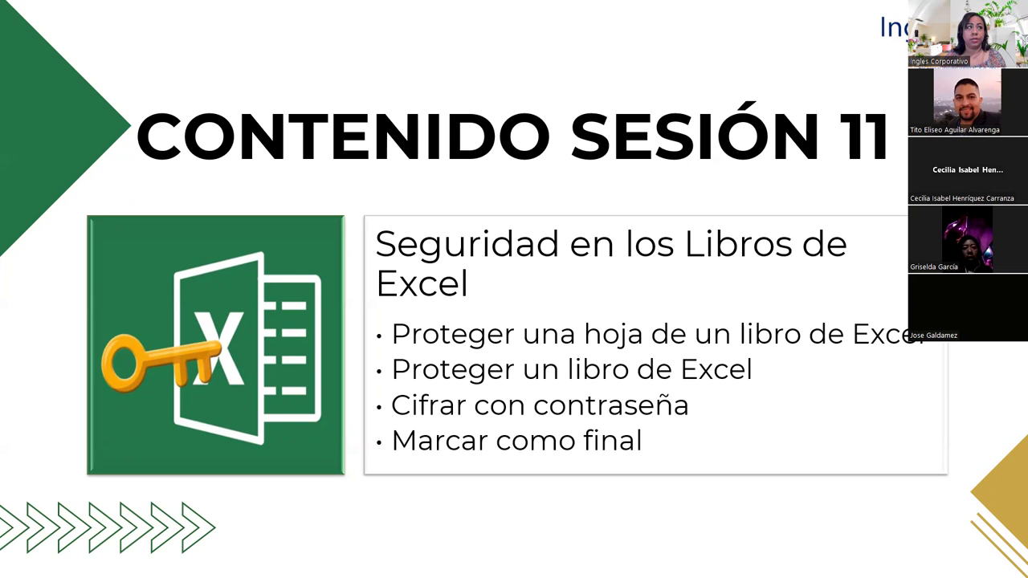
Step: Advance past OBJETIVO SESIÓN 11 to the SEGURIDAD EN LOS LIBROS DE EXCEL slide
key(Right)
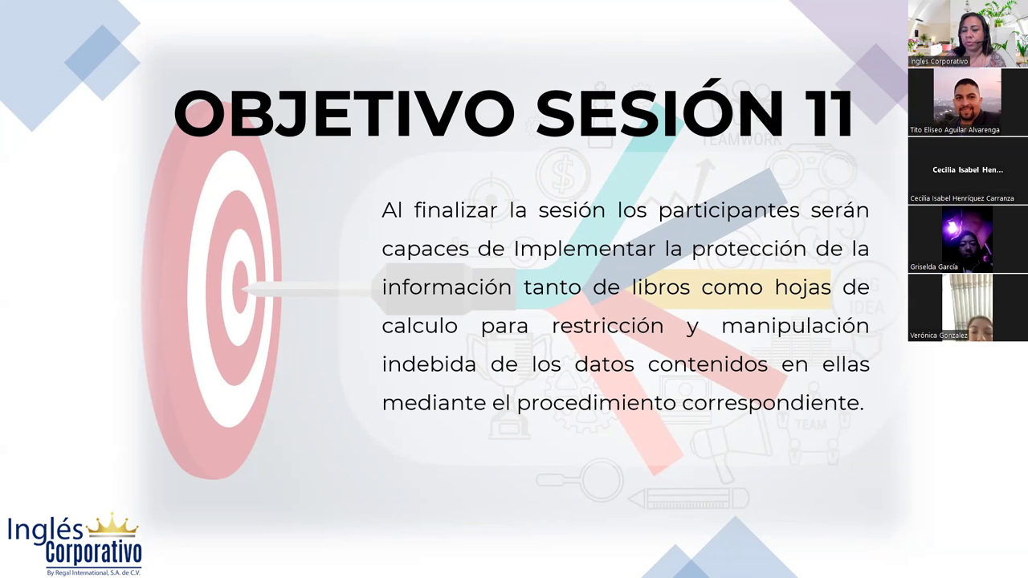
key(Right)
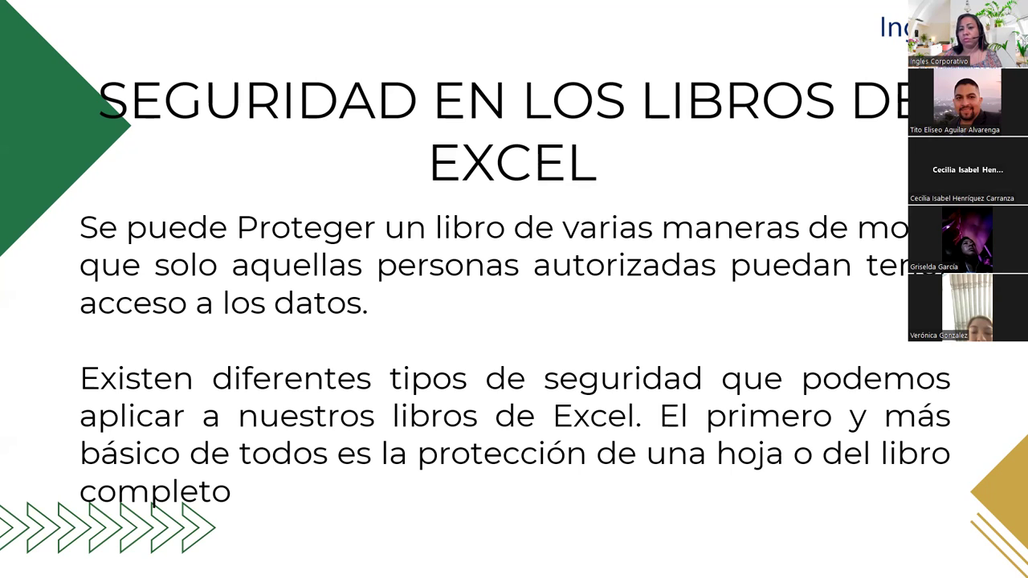
Step: Show the PROTEGER LA HOJA DE CÁLCULO slide, then move on to PROTEGER UN LIBRO DE EXCEL
key(Right)
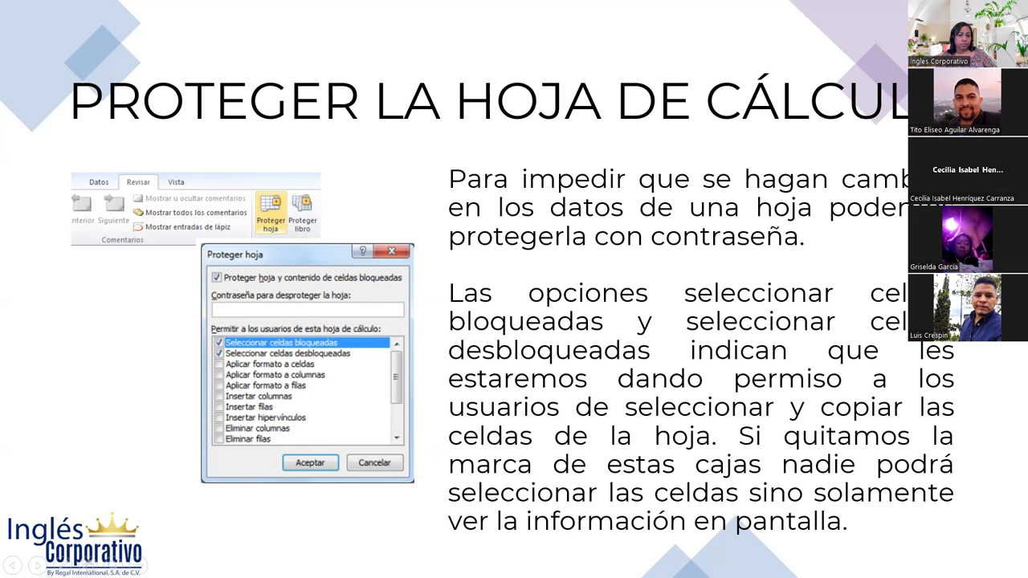
key(Right)
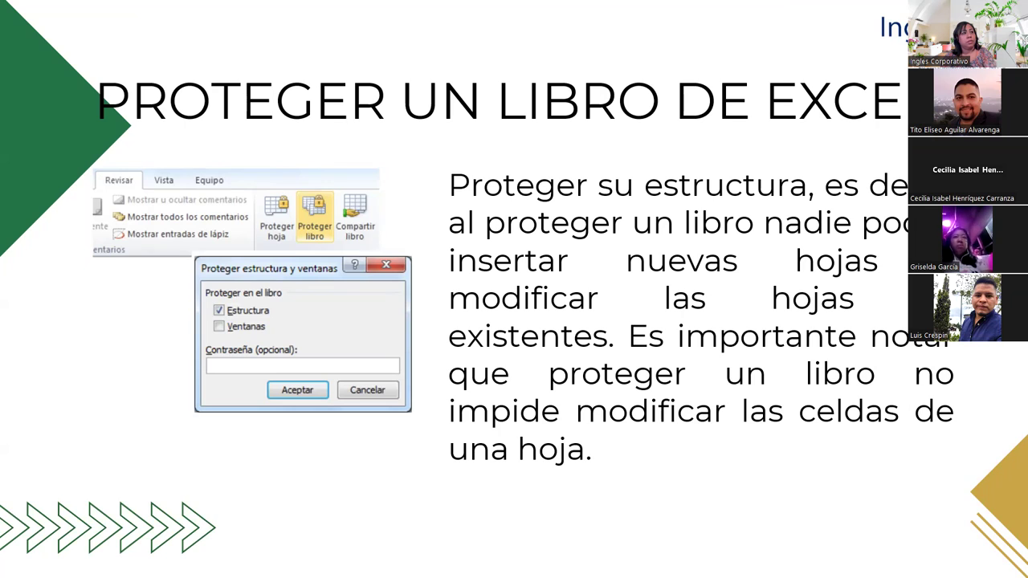
Step: Show the CIFRAR CON CONTRASEÑA slide, then continue to MARCAR COMO FINAL
key(Right)
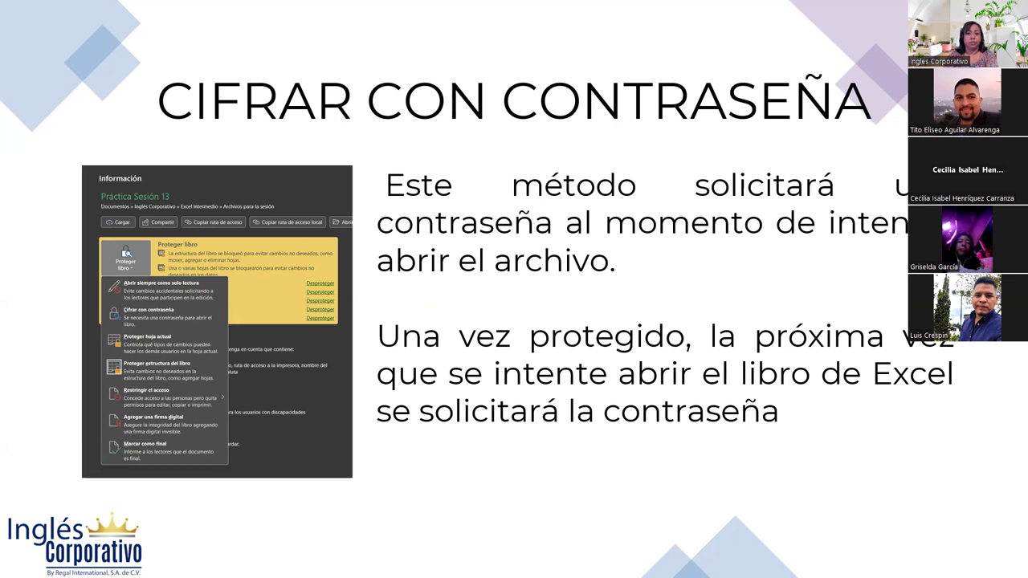
key(Right)
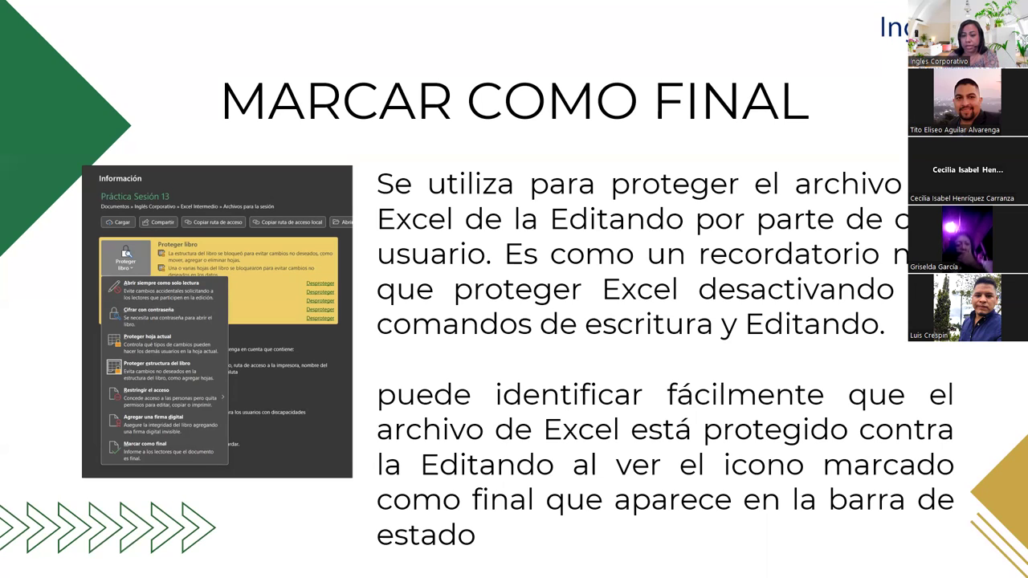
Step: Advance to the DESARROLLO slide and switch to the Práctica Sesión 101 Excel window
key(Right)
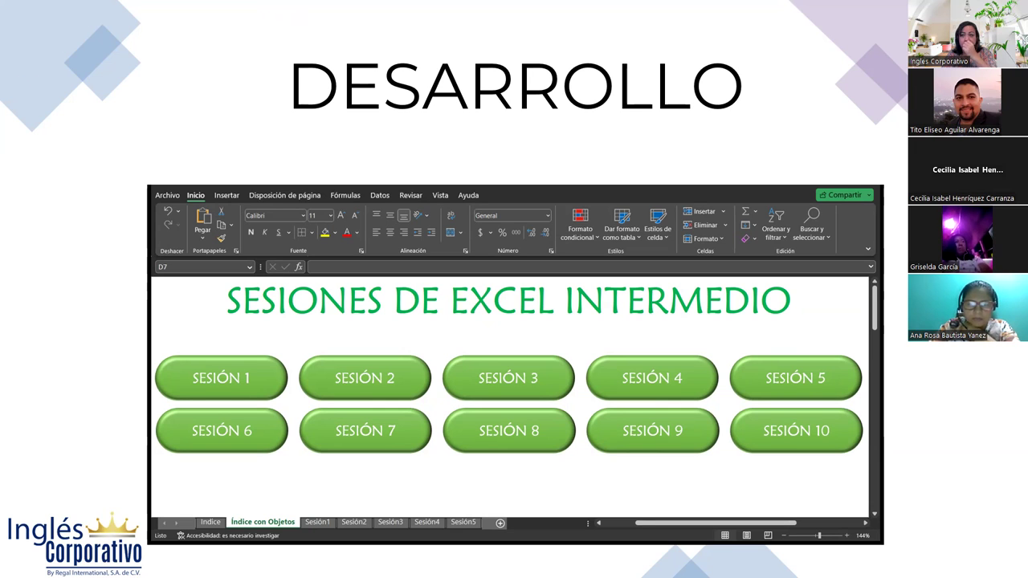
key(alt+Tab)
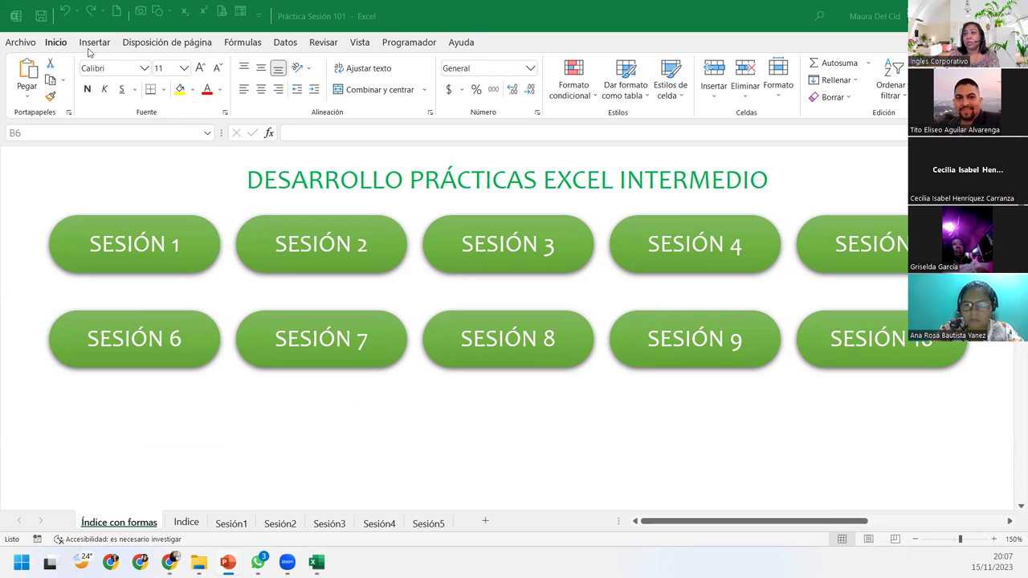
Step: Save a copy of the workbook under the name 'Práctica Sesión 11'
click(19, 42)
click(19, 42)
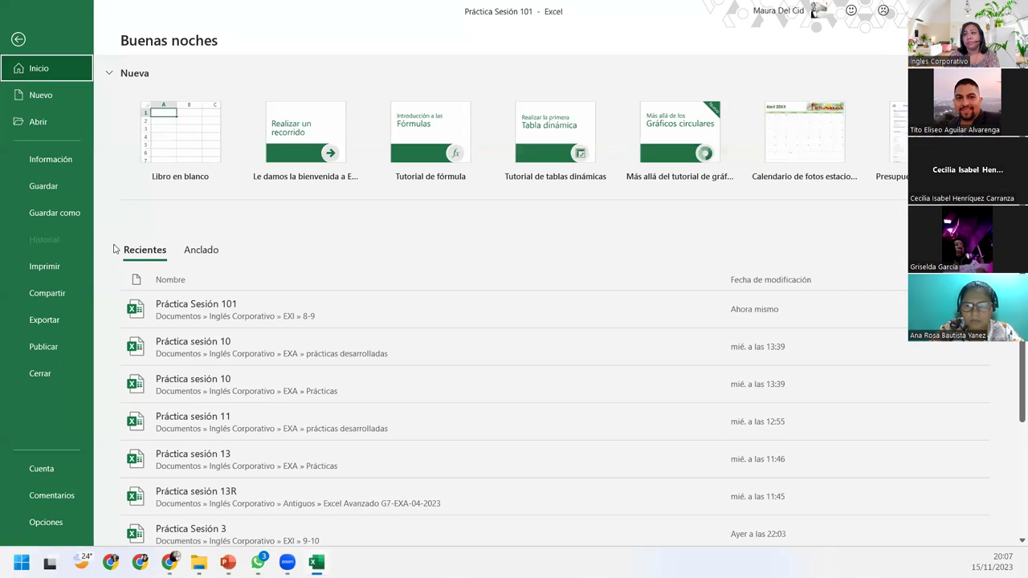
click(85, 222)
click(195, 275)
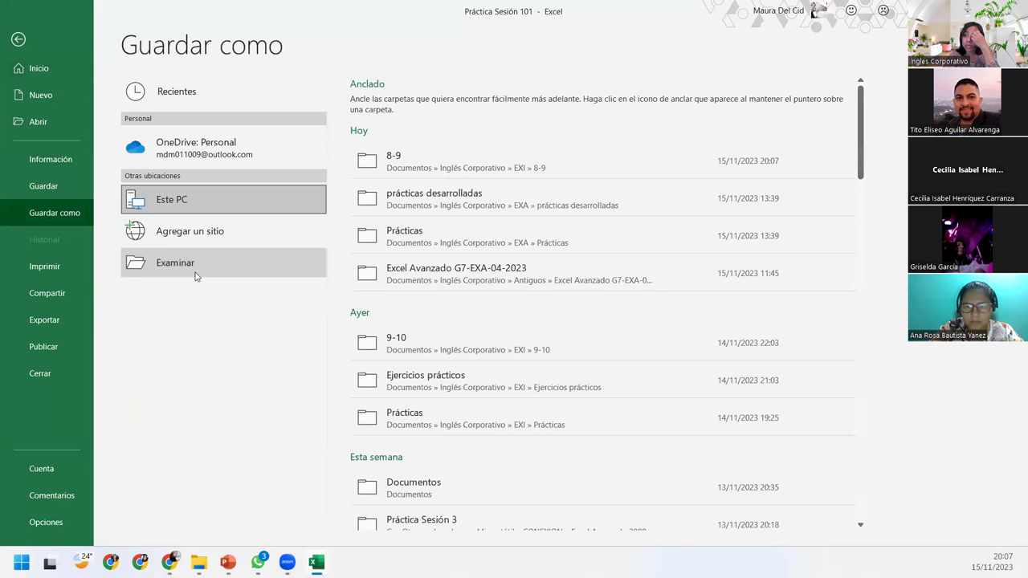
click(181, 269)
key(BackSpace)
key(BackSpace)
text(1)
key(Return)
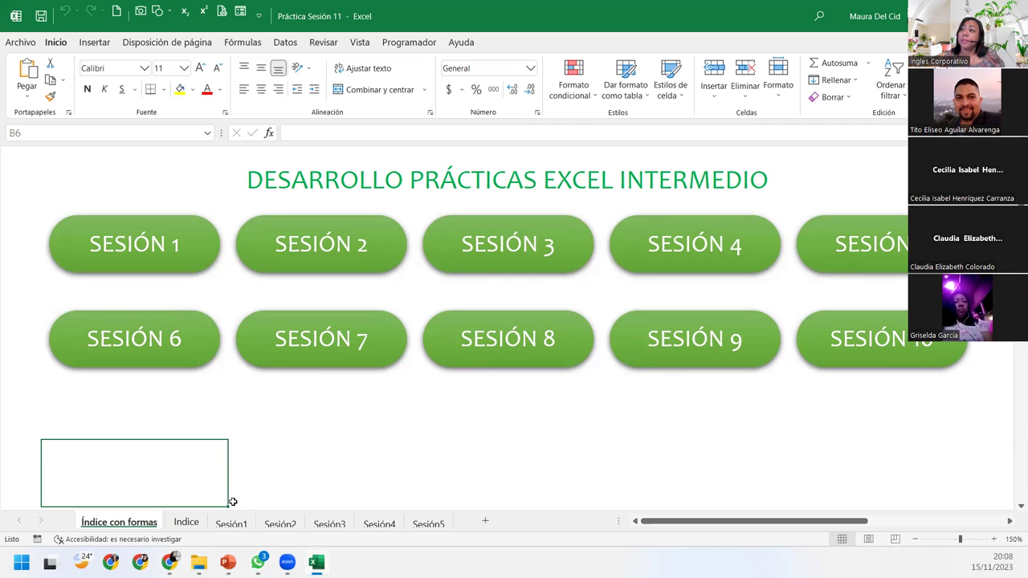
click(315, 41)
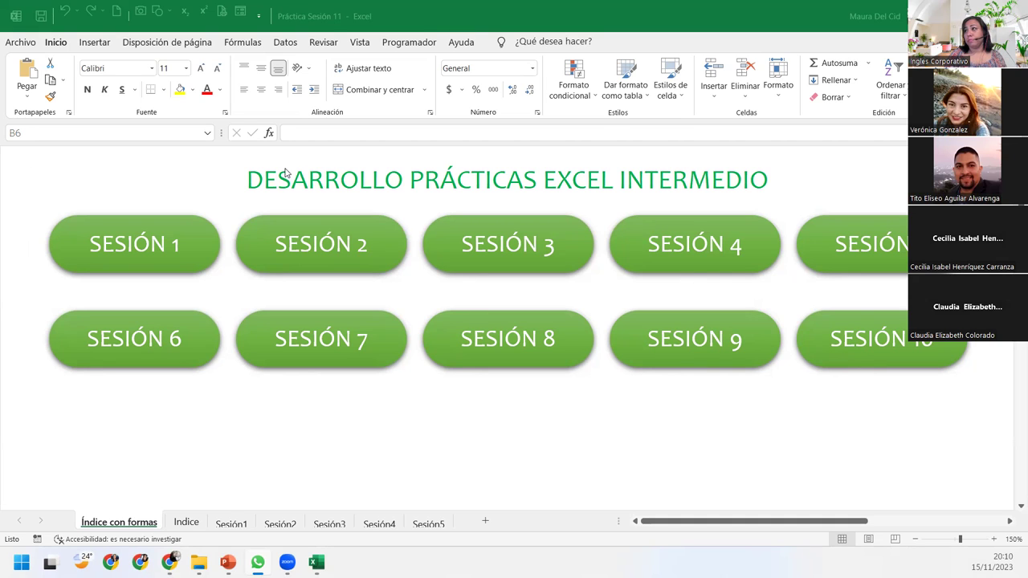
Step: Turn off the formula bar in the View settings and select the empty cells below SESIÓN 6
click(253, 157)
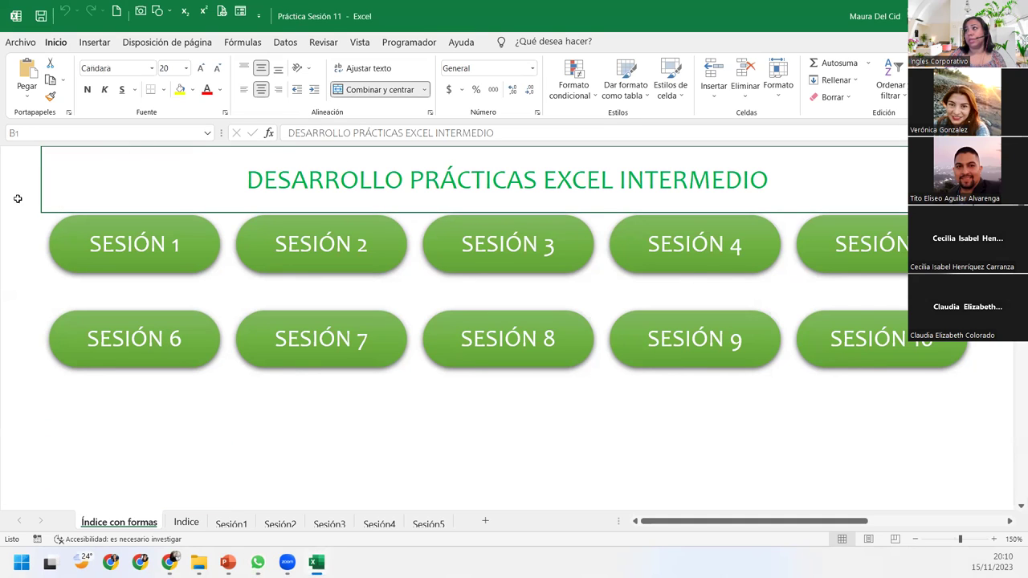
mouse_move(134, 244)
click(359, 41)
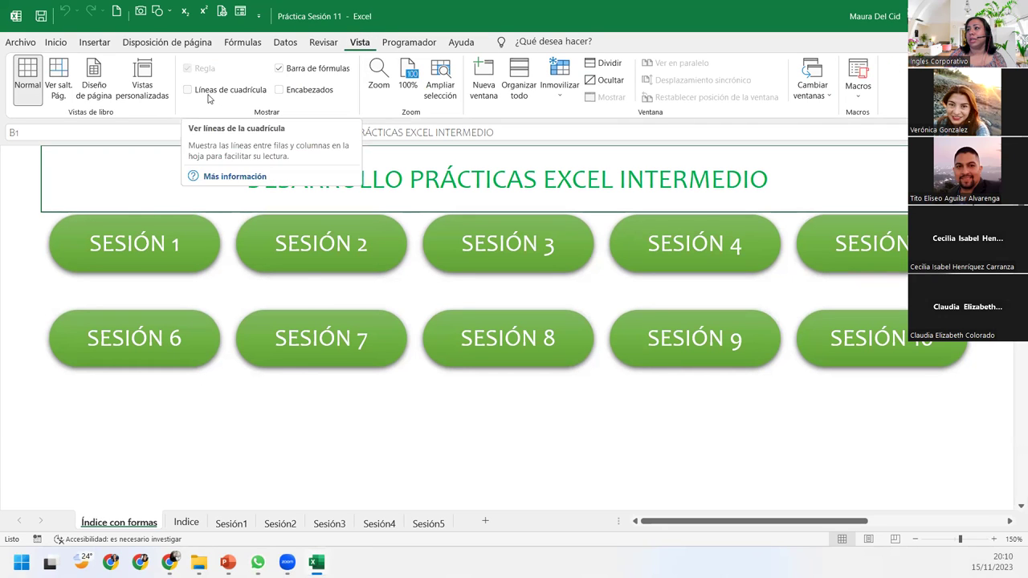
click(320, 69)
drag(170, 363, 200, 399)
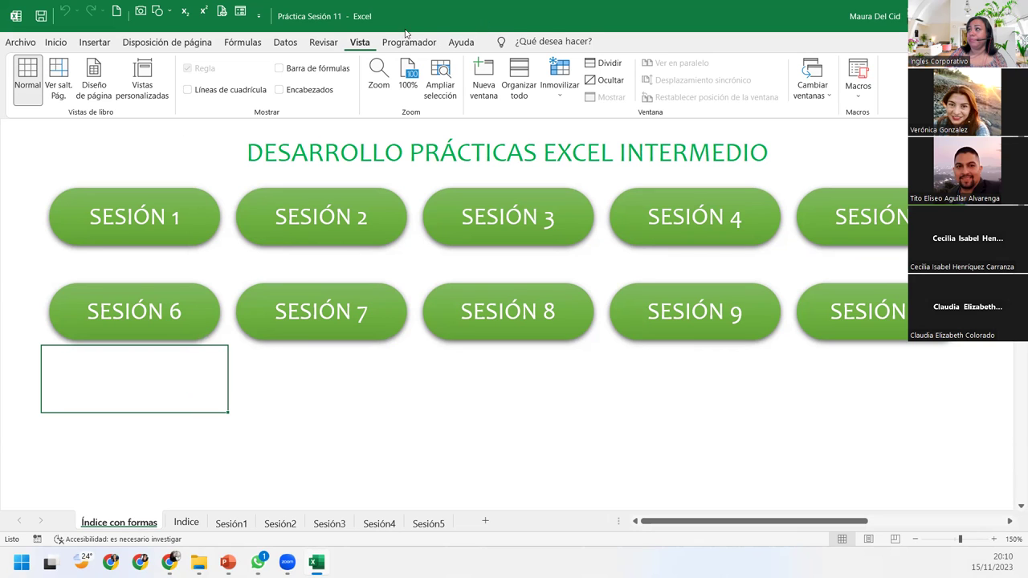
click(320, 43)
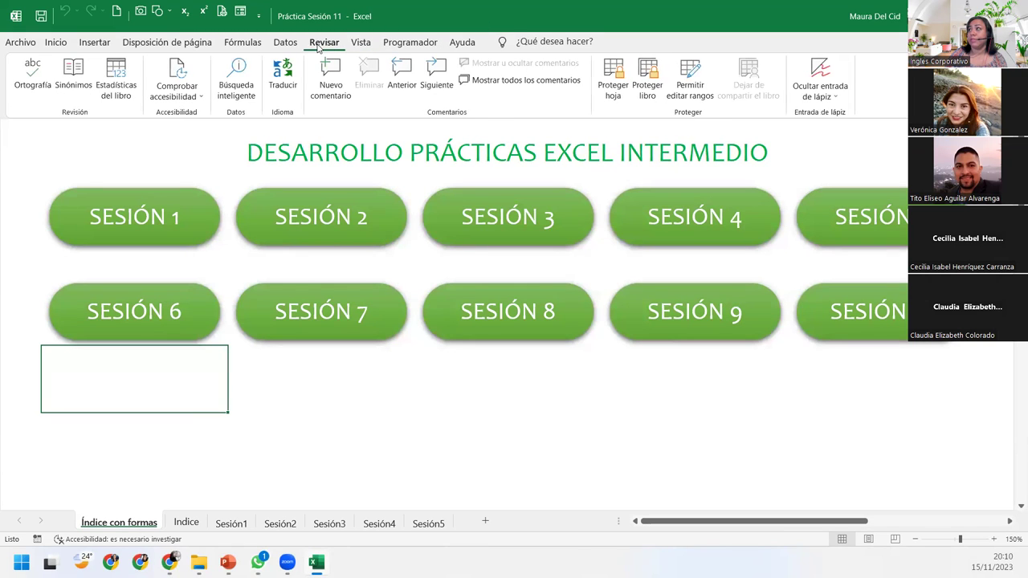
Step: Protect the Índice con formas sheet with a confirmed password, disallowing selection of locked and unlocked cells
click(614, 84)
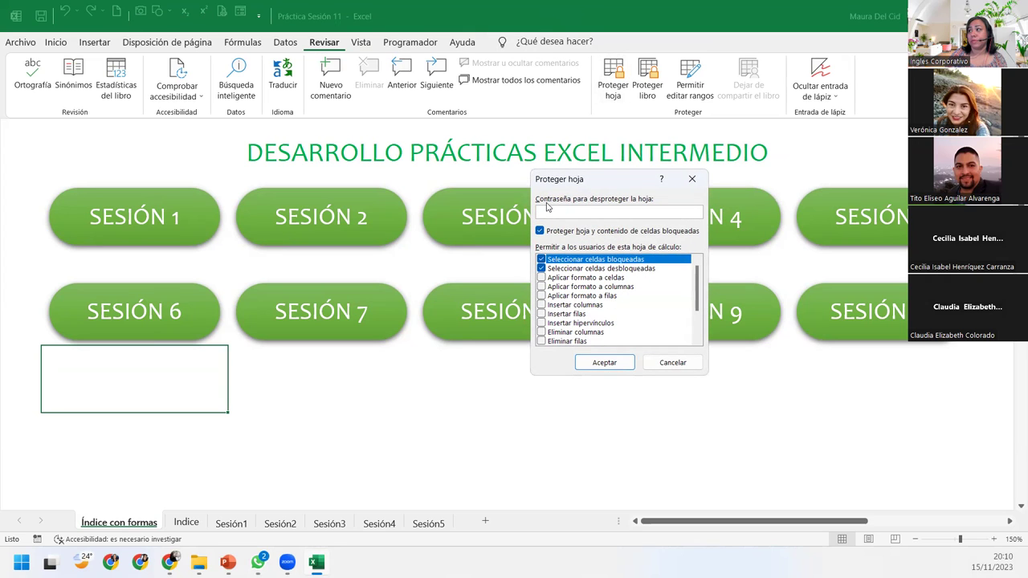
click(540, 261)
click(540, 268)
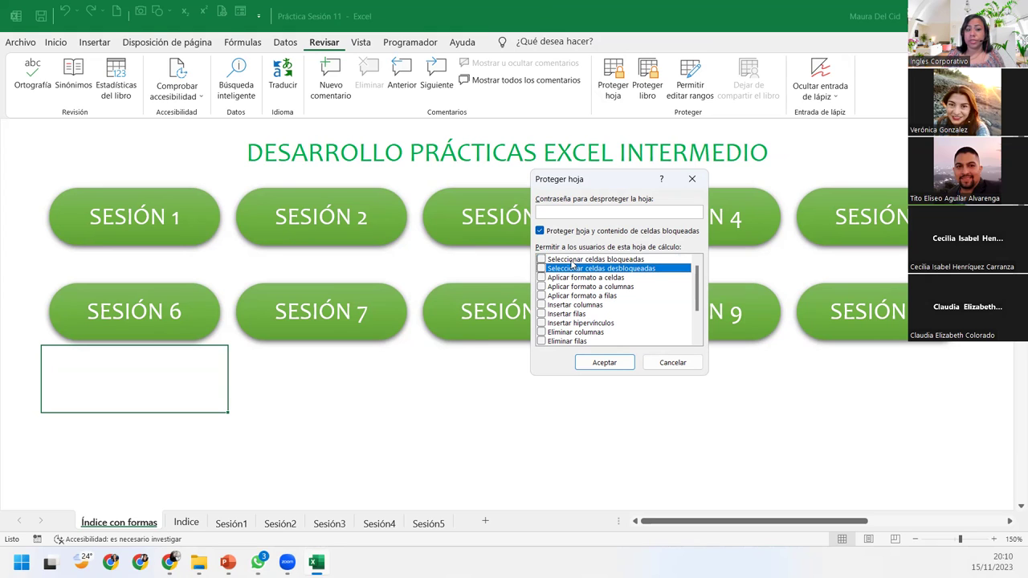
click(573, 212)
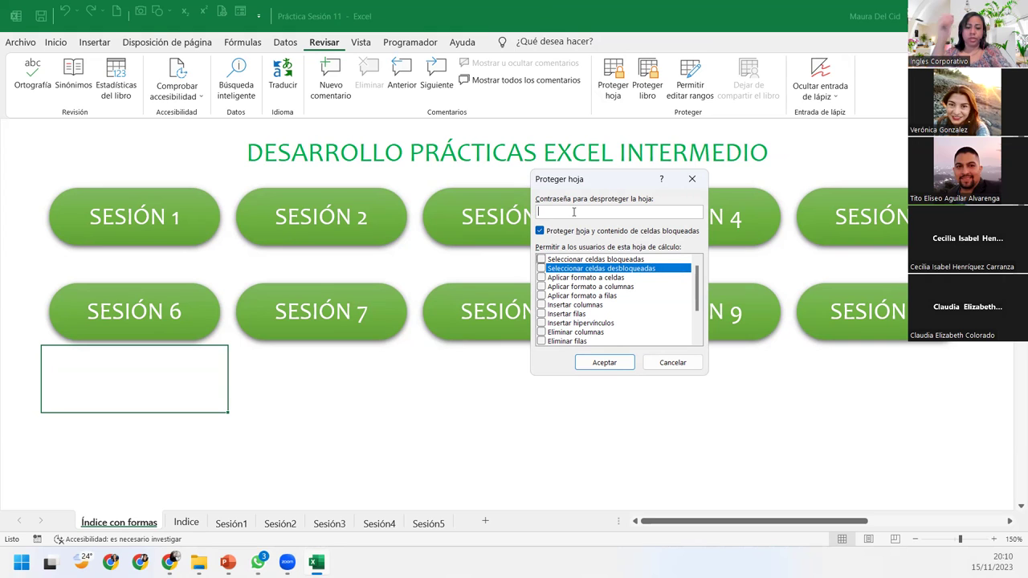
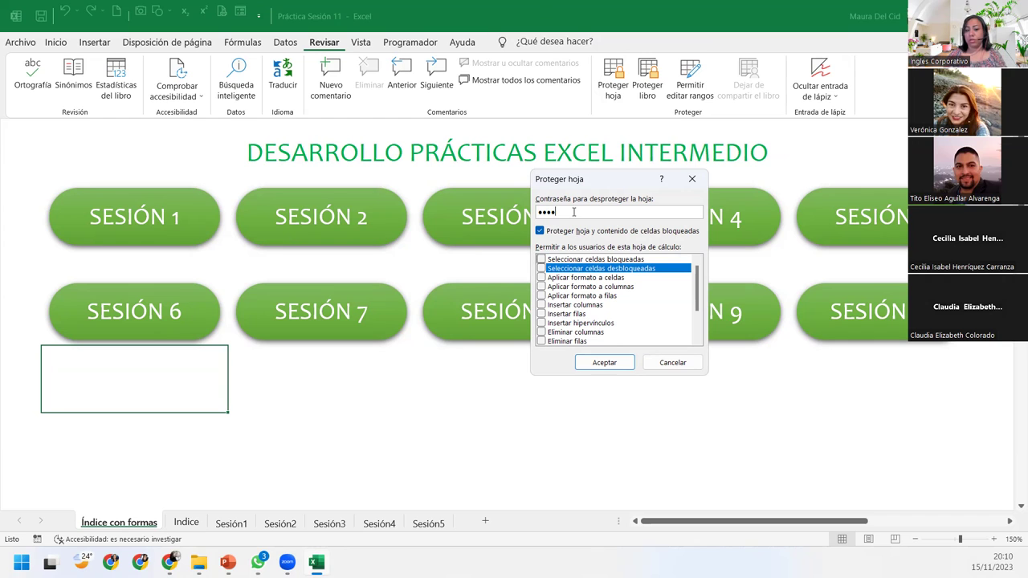
click(600, 367)
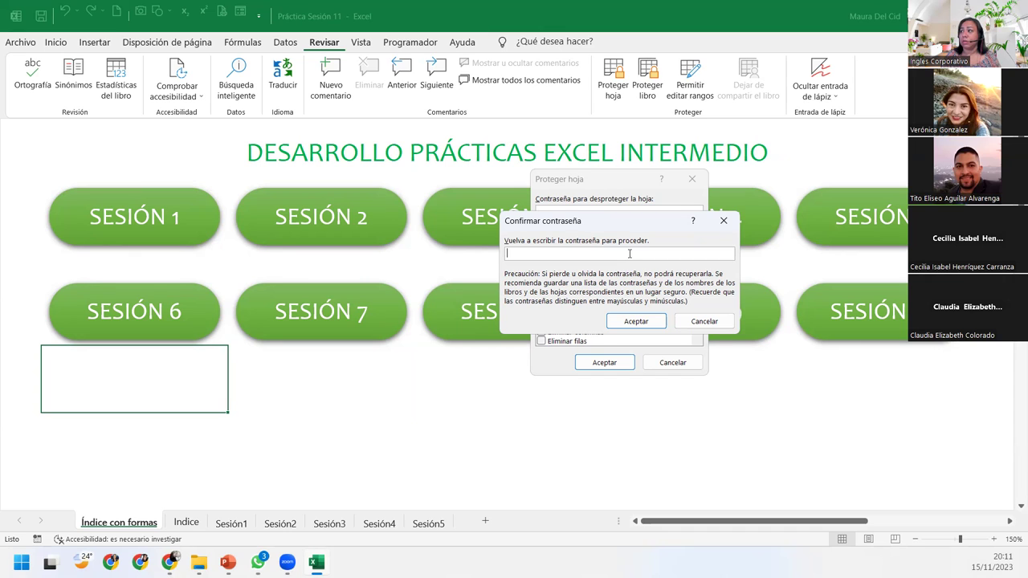
key(Return)
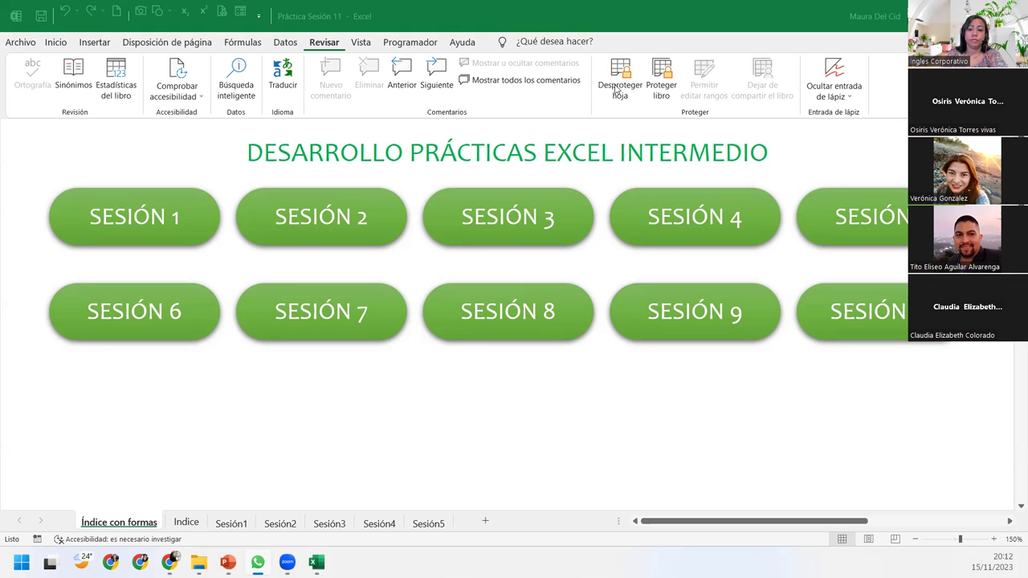
Step: Unprotect the Índice con formas sheet by entering its password
click(617, 88)
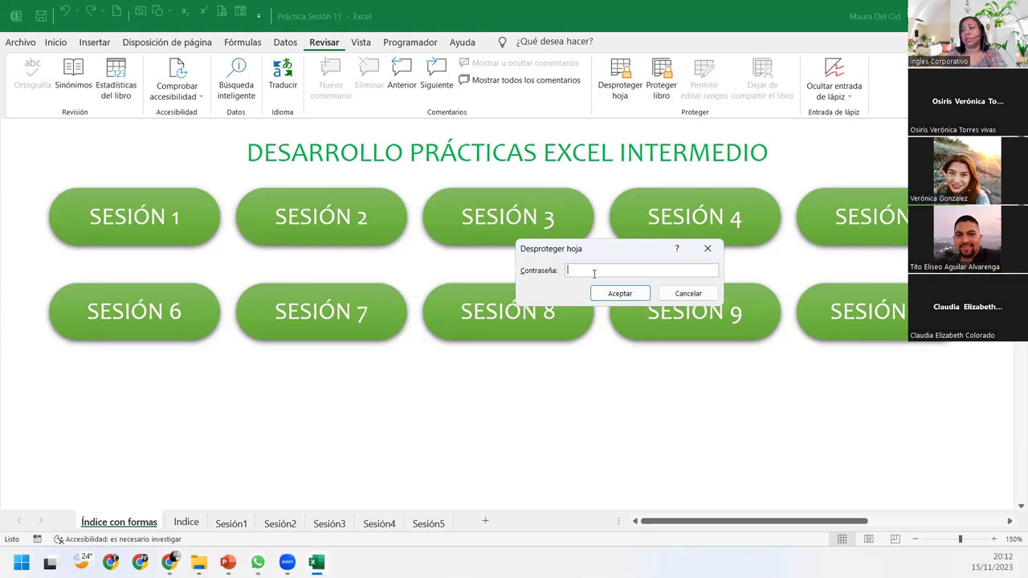
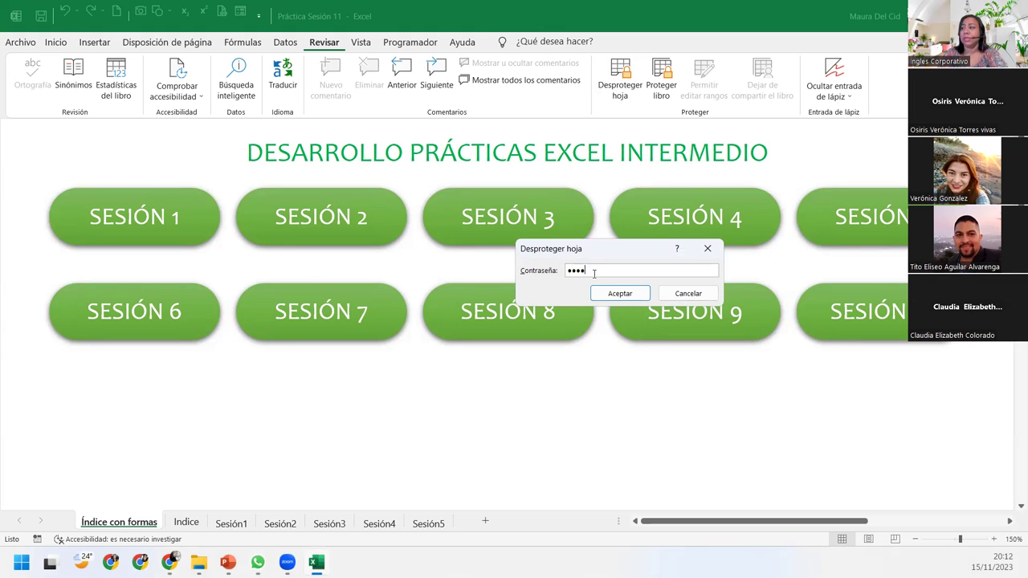
key(Return)
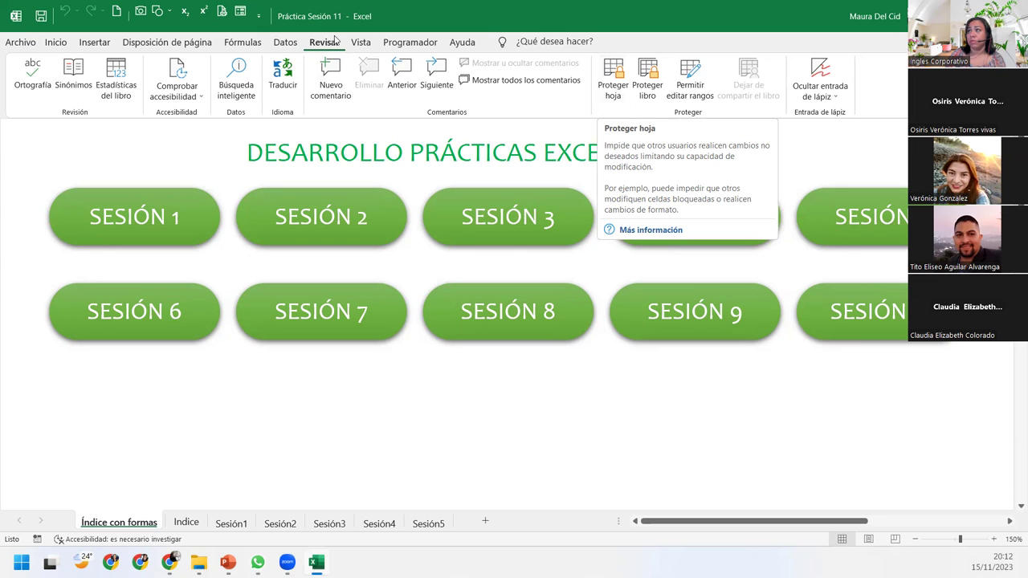
Step: Protect the sheet again, entering and confirming the sheet password
click(613, 73)
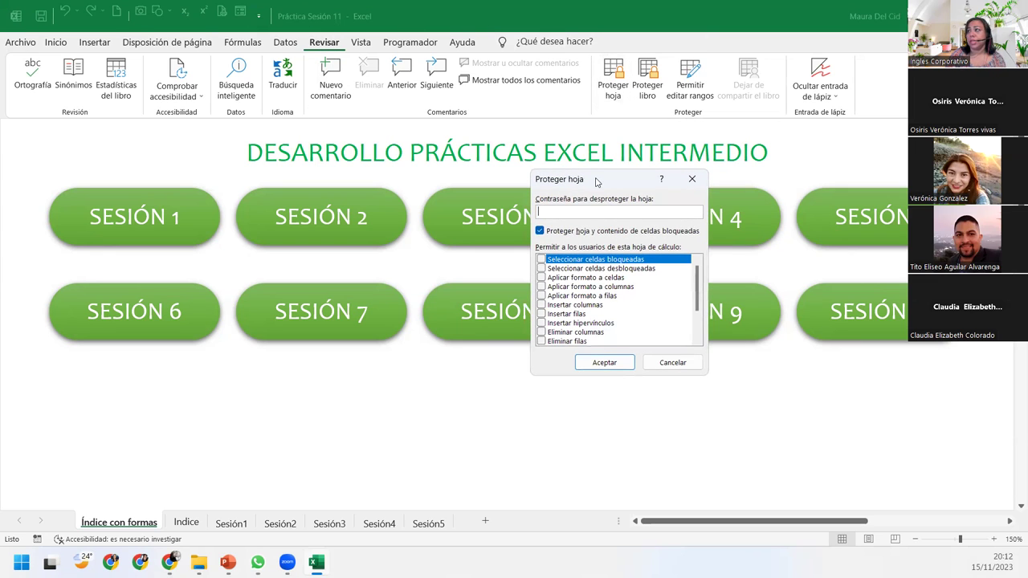
drag(603, 181, 305, 260)
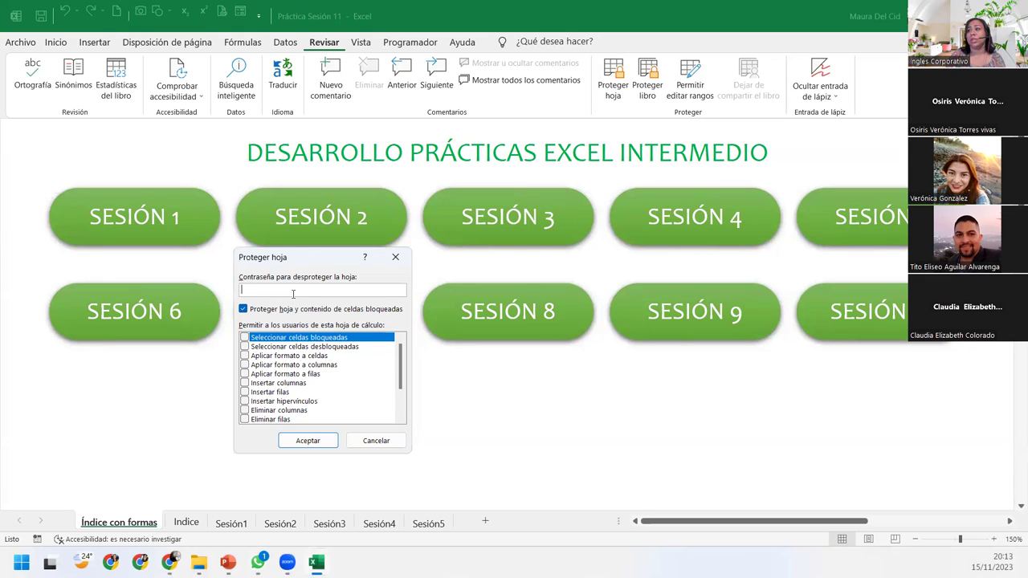
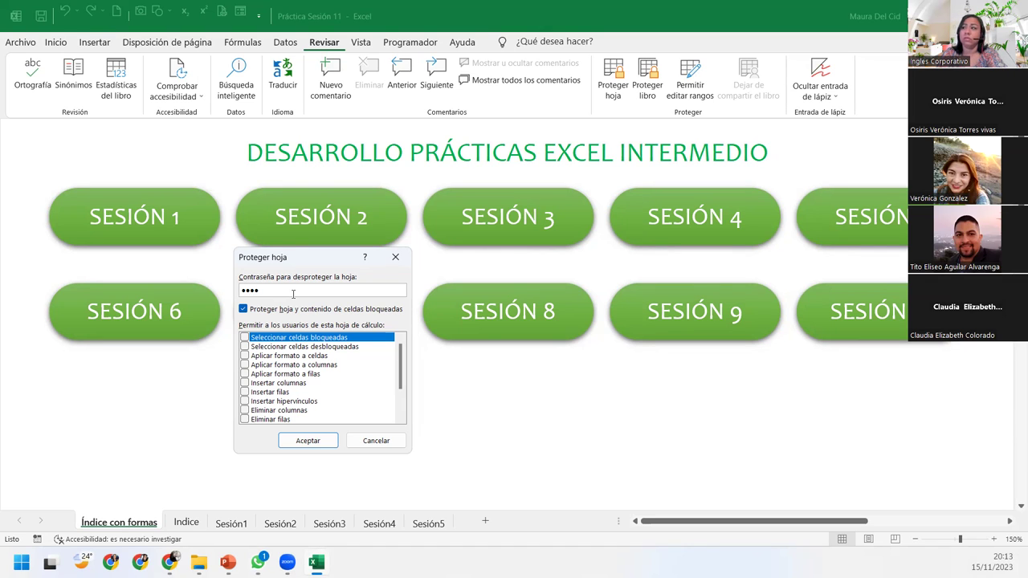
key(Return)
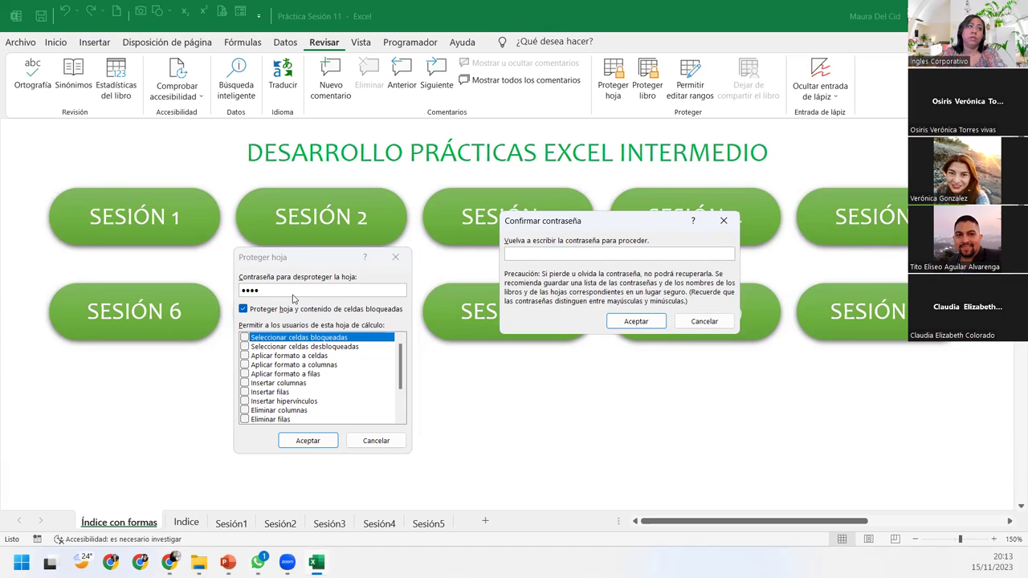
key(Return)
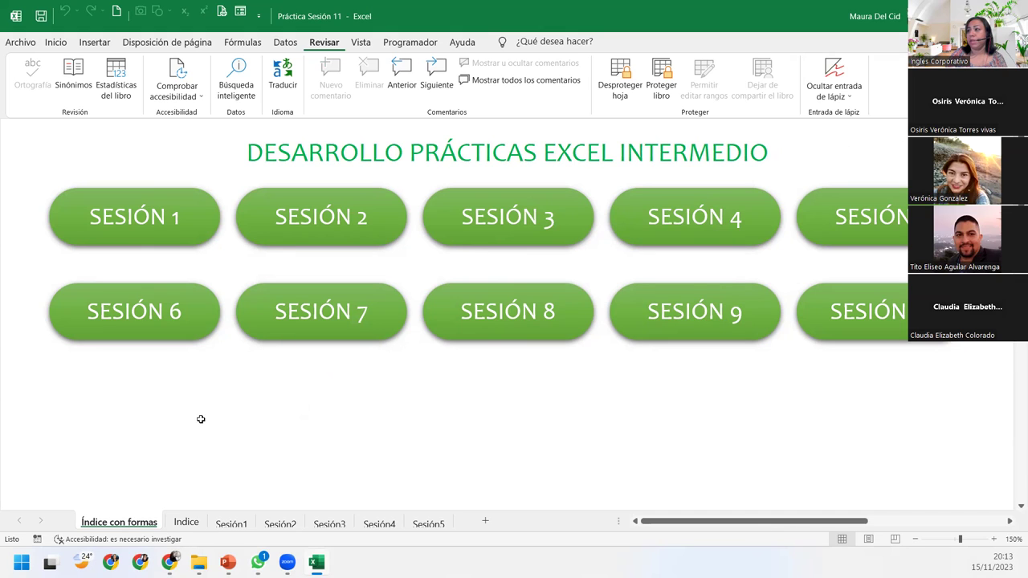
click(177, 218)
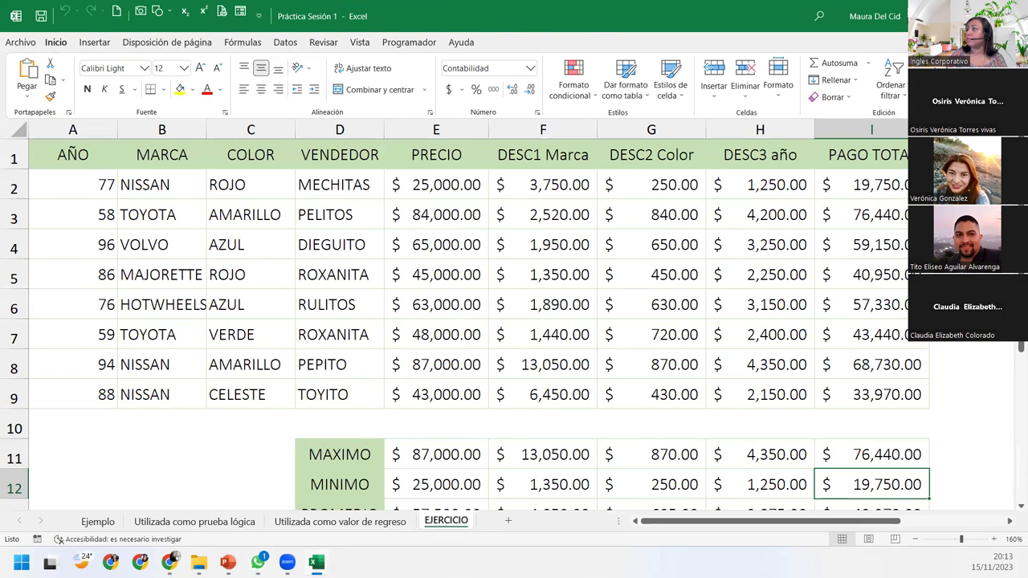
key(ctrl+w)
click(542, 307)
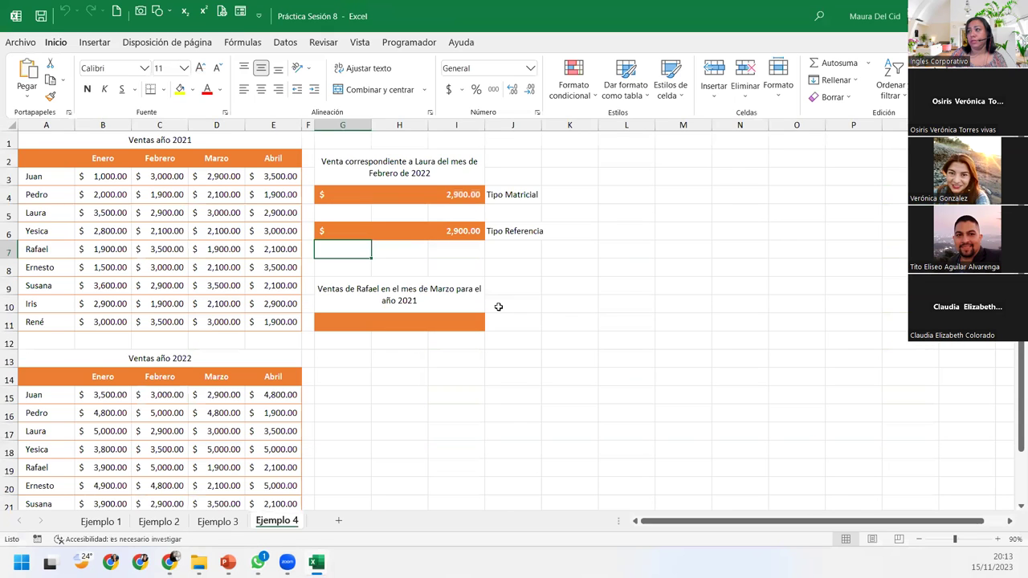
key(ctrl+w)
click(891, 215)
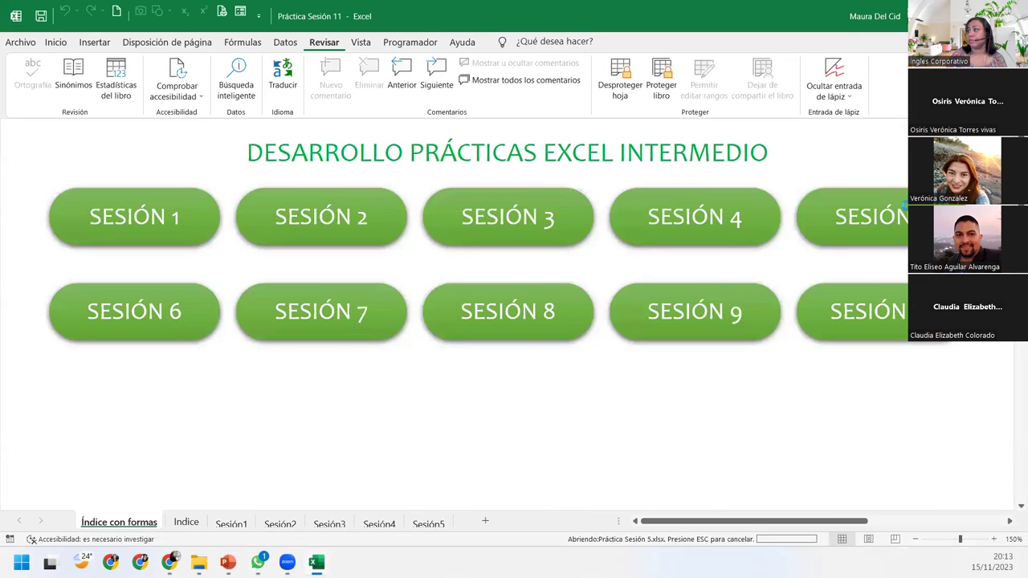
key(ctrl+w)
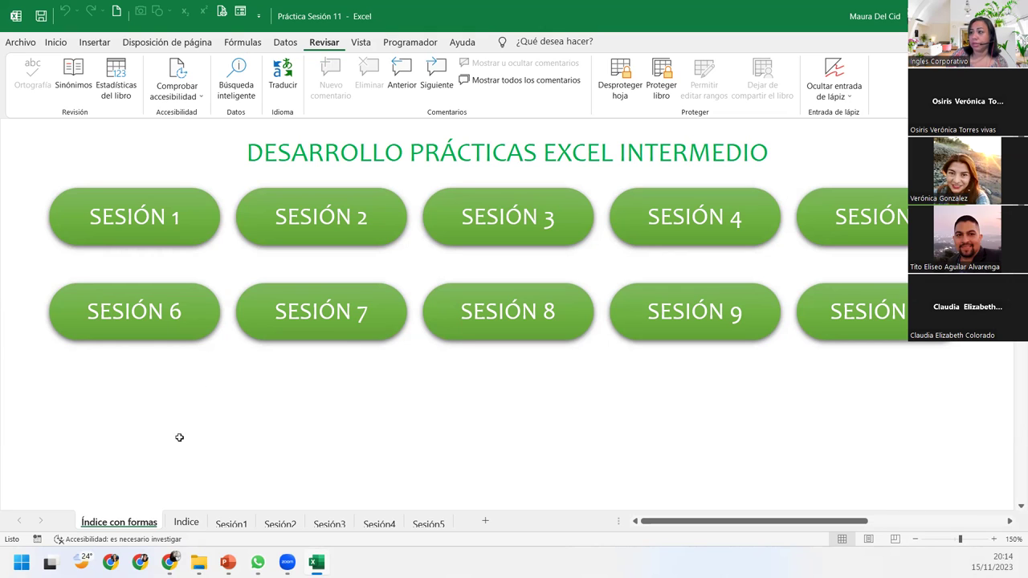
Step: Hide the Indice sheet using its tab's context menu
click(186, 526)
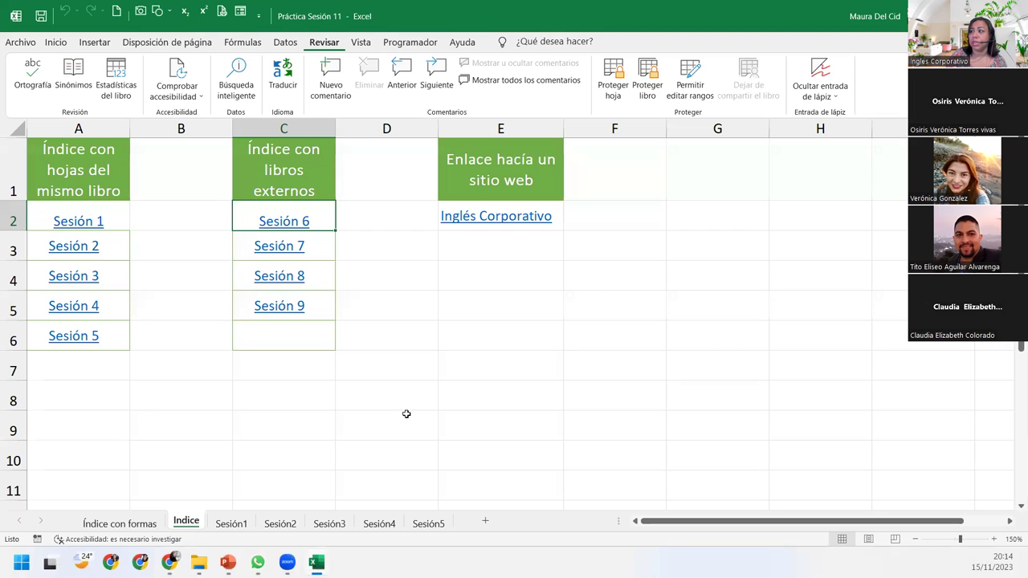
right_click(188, 523)
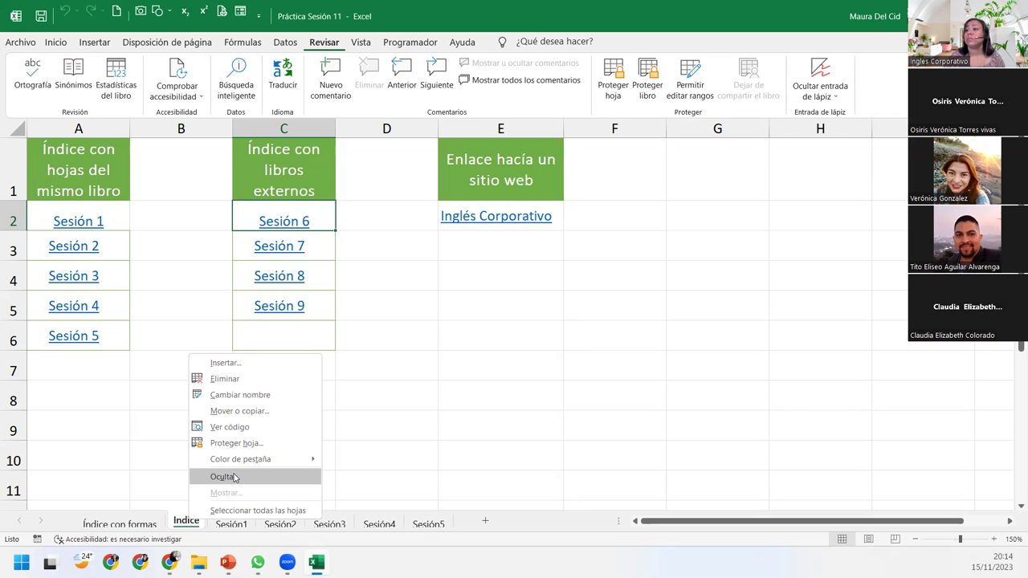
click(234, 475)
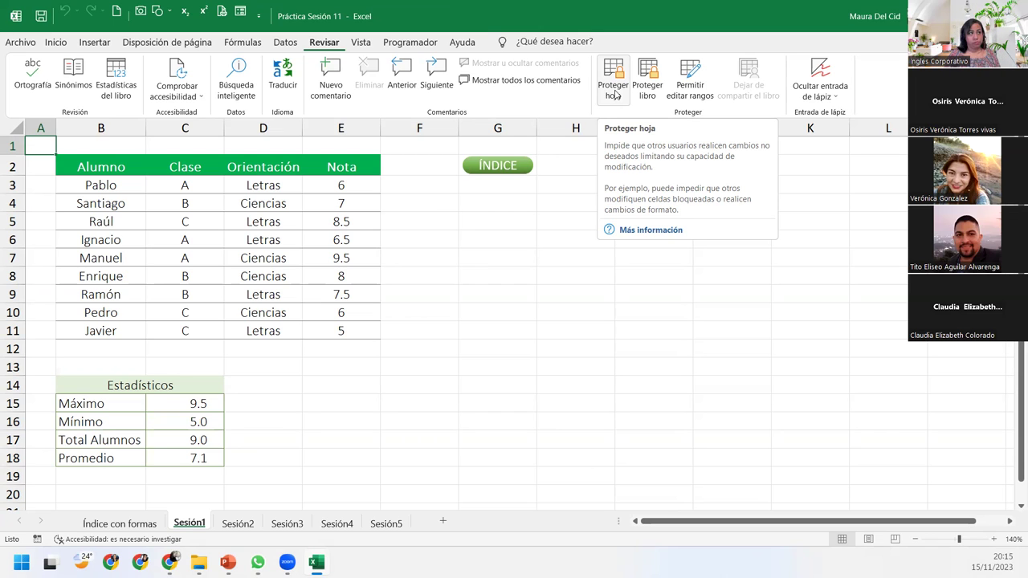
Step: Protect the Sesión1 sheet with a password, confirming it in the second prompt
click(614, 94)
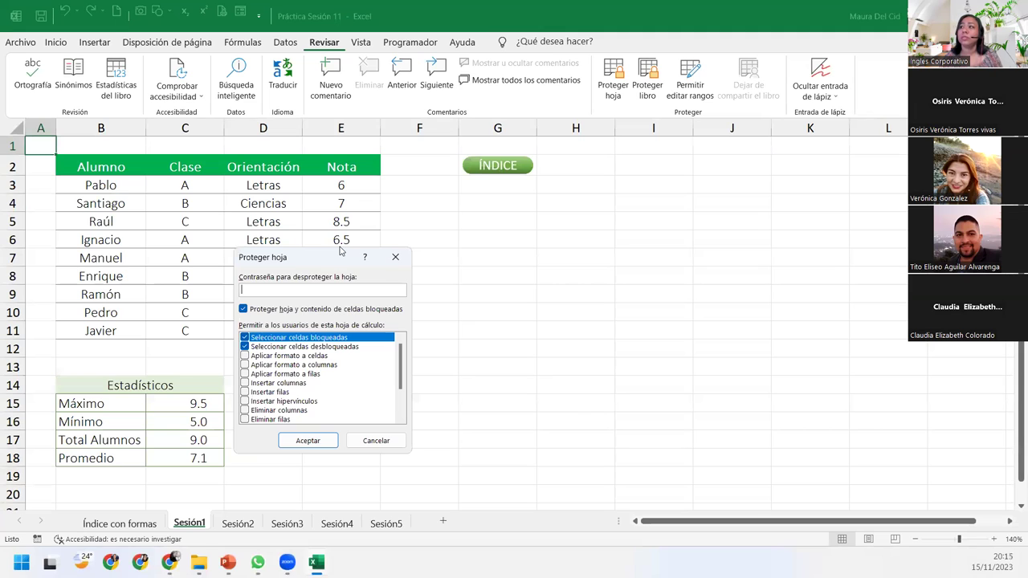
drag(340, 252, 500, 217)
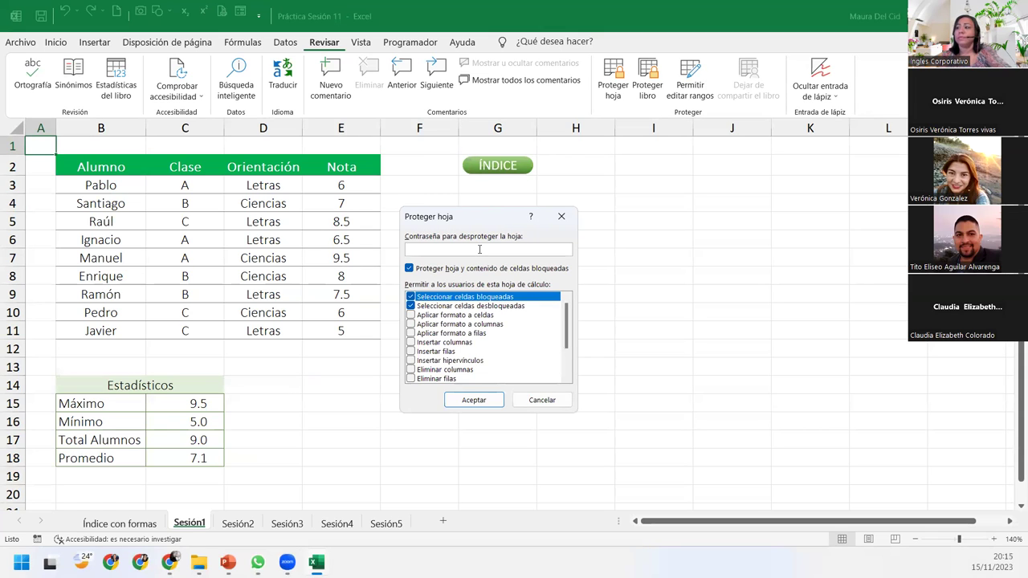
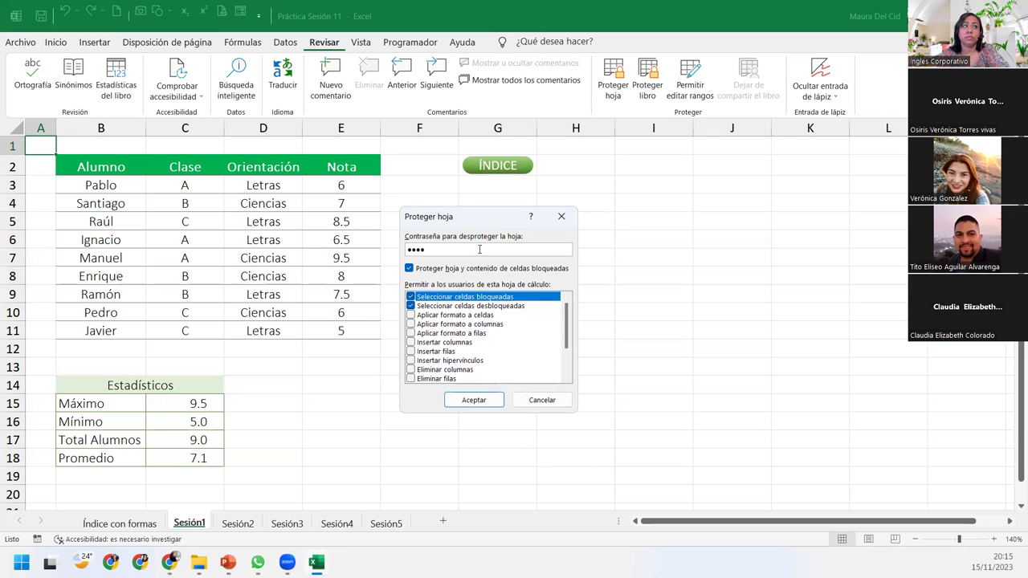
key(Return)
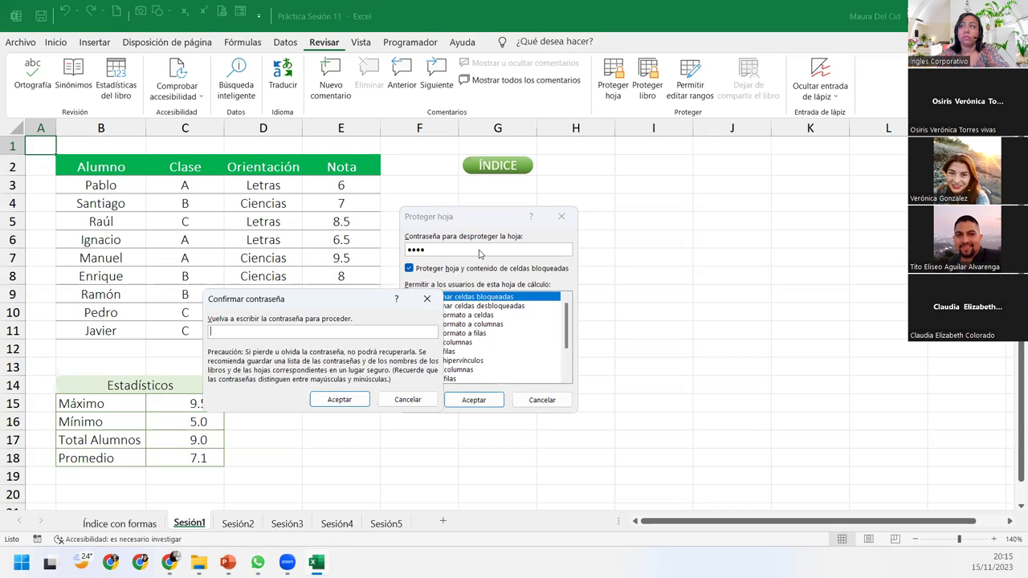
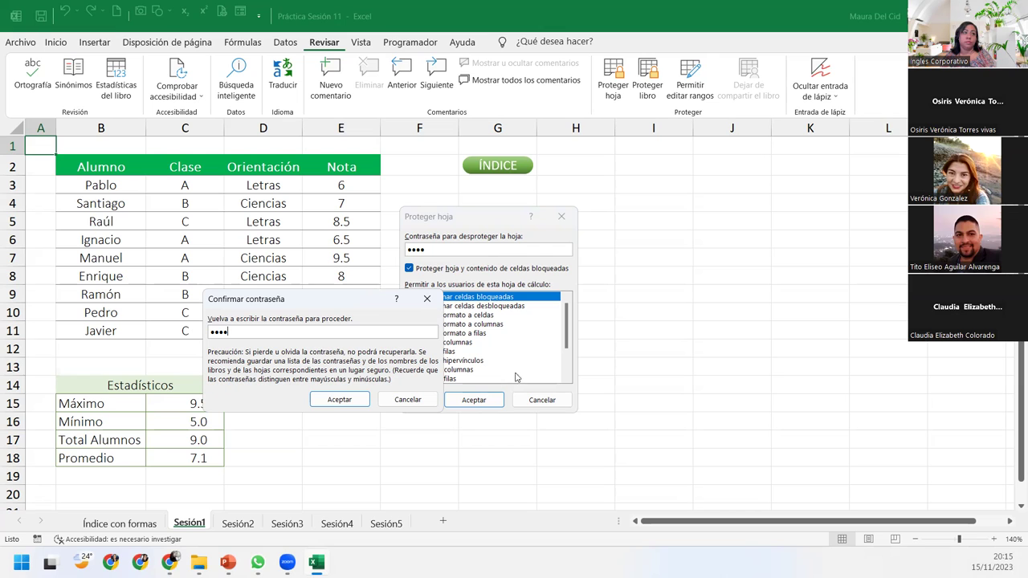
click(339, 399)
Step: Check that grade and Estadísticos cells can still be selected on the protected sheet
click(314, 198)
click(393, 273)
click(620, 299)
click(296, 375)
click(185, 403)
Step: Test selecting the Estadísticos values, statistics labels and student names on protected Sesión1
click(170, 441)
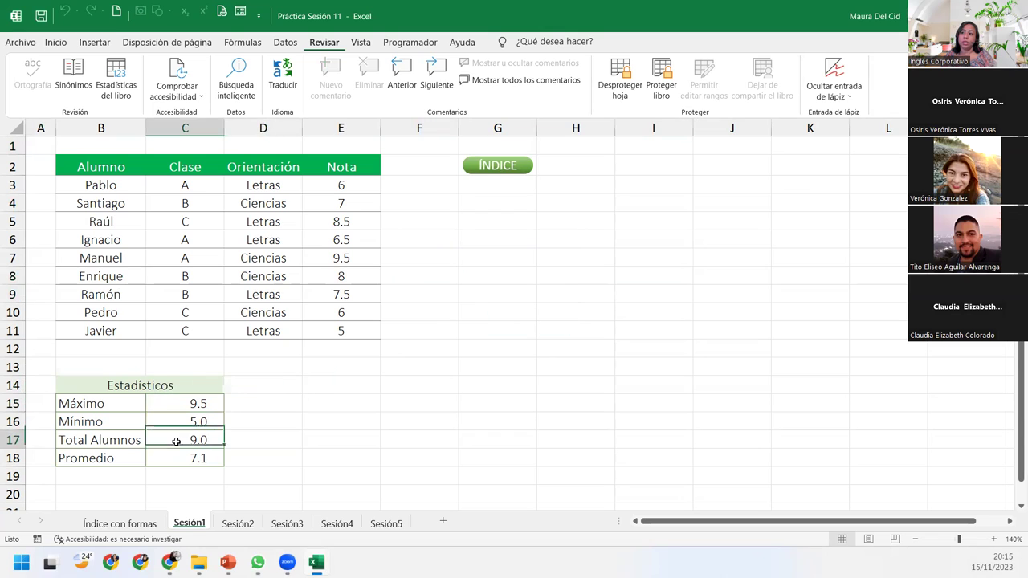
click(174, 459)
click(179, 441)
click(180, 406)
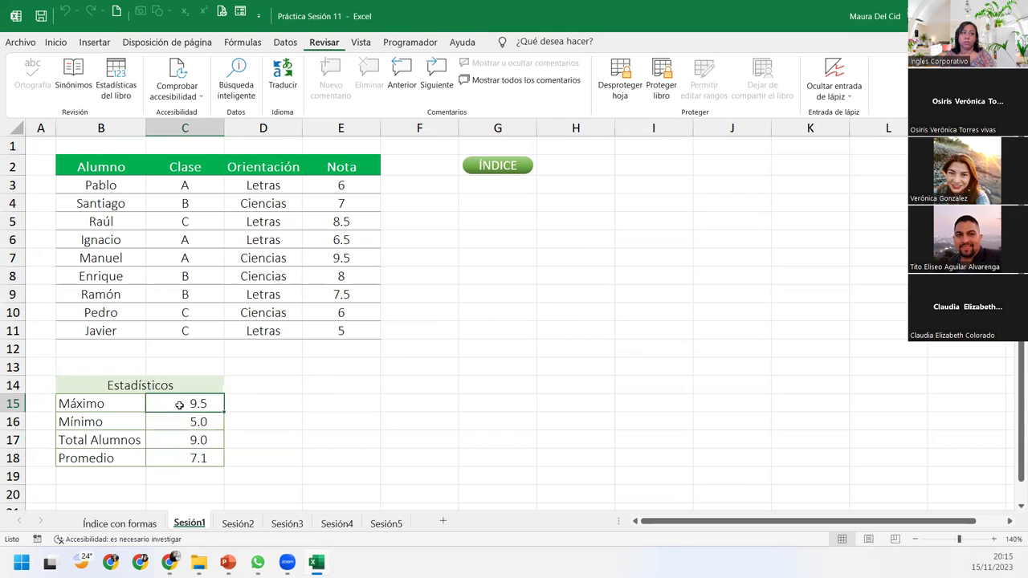
click(91, 407)
click(88, 424)
click(89, 440)
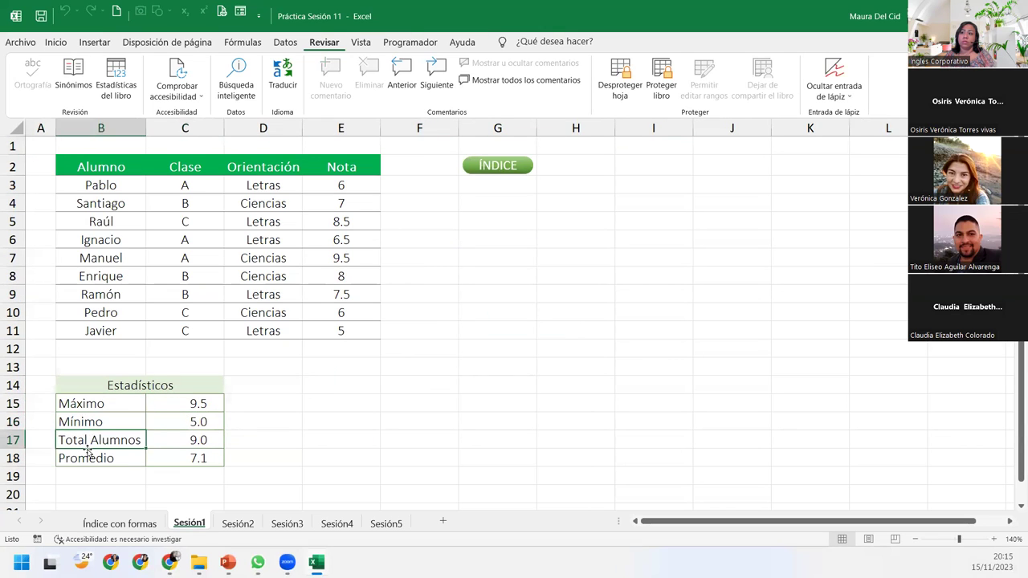
click(92, 334)
click(99, 312)
click(98, 294)
click(98, 258)
click(102, 240)
click(112, 200)
Step: Copy Clase values C3:C11, fail to paste them into protected I5, and add sheet Hoja1
drag(188, 185, 193, 328)
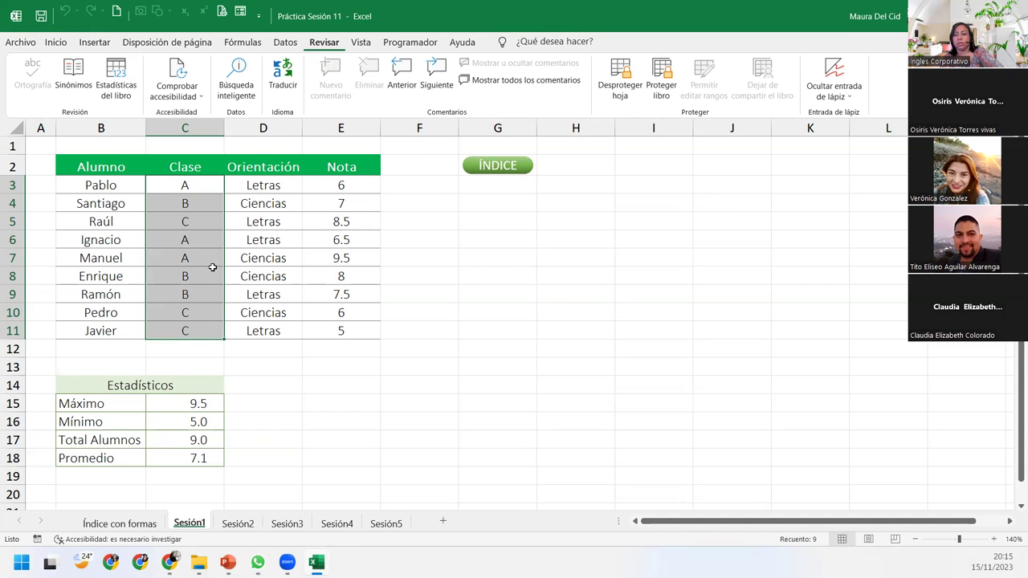
key(ctrl+c)
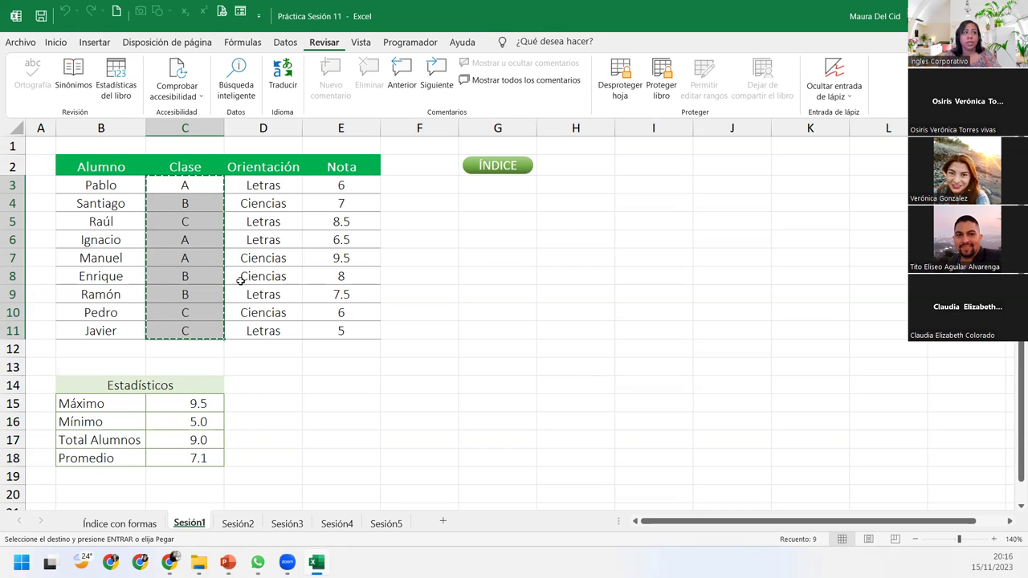
click(632, 224)
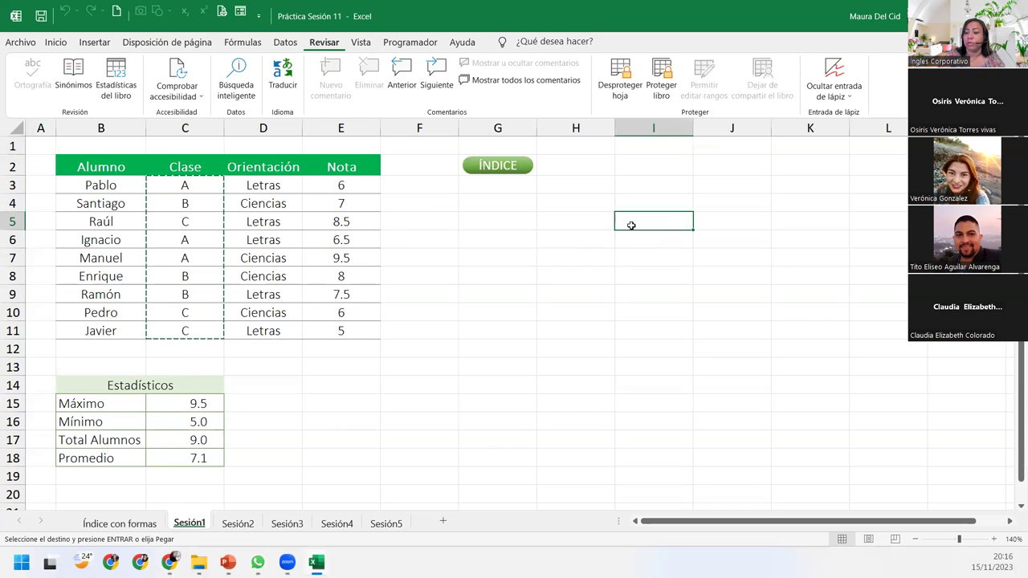
key(ctrl+v)
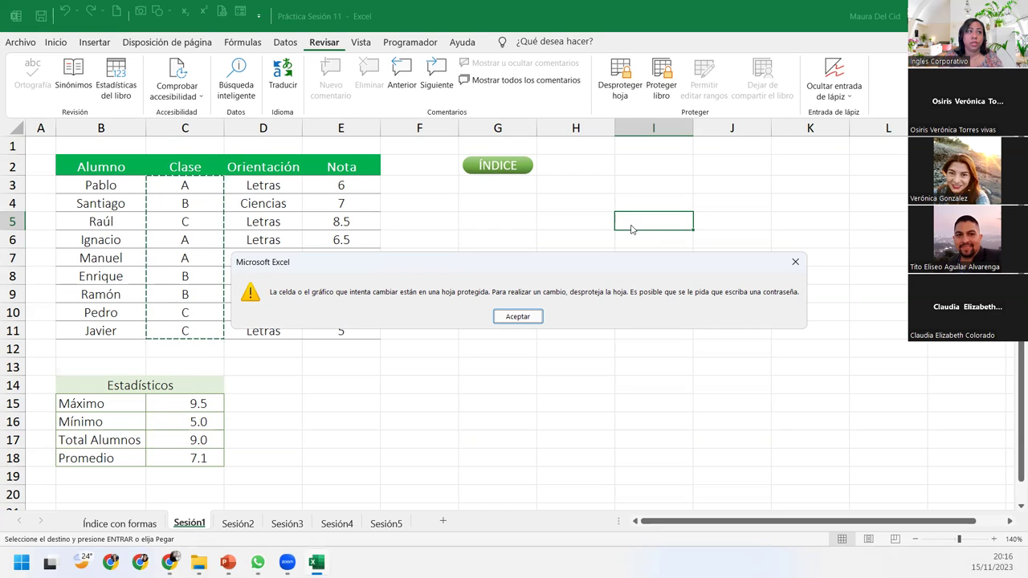
key(Return)
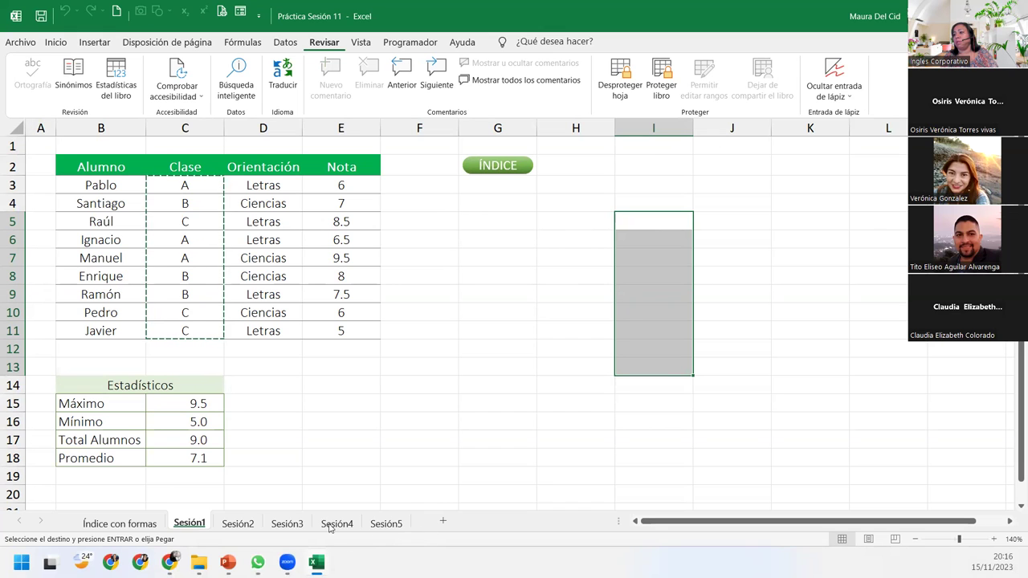
click(442, 522)
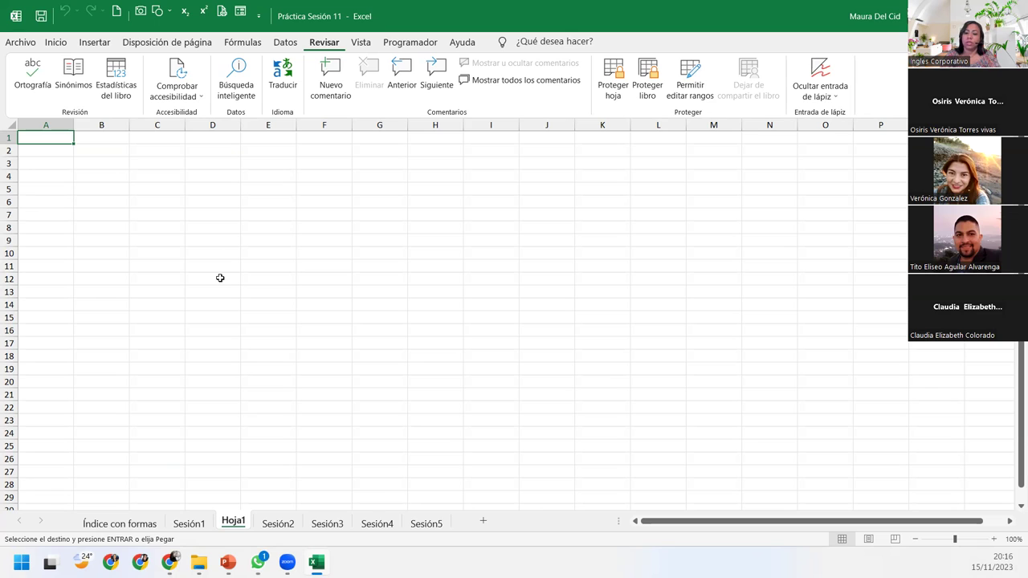
Step: Paste the copied Clase letters into column A of Hoja1, then return to Sesión1
key(ctrl+v)
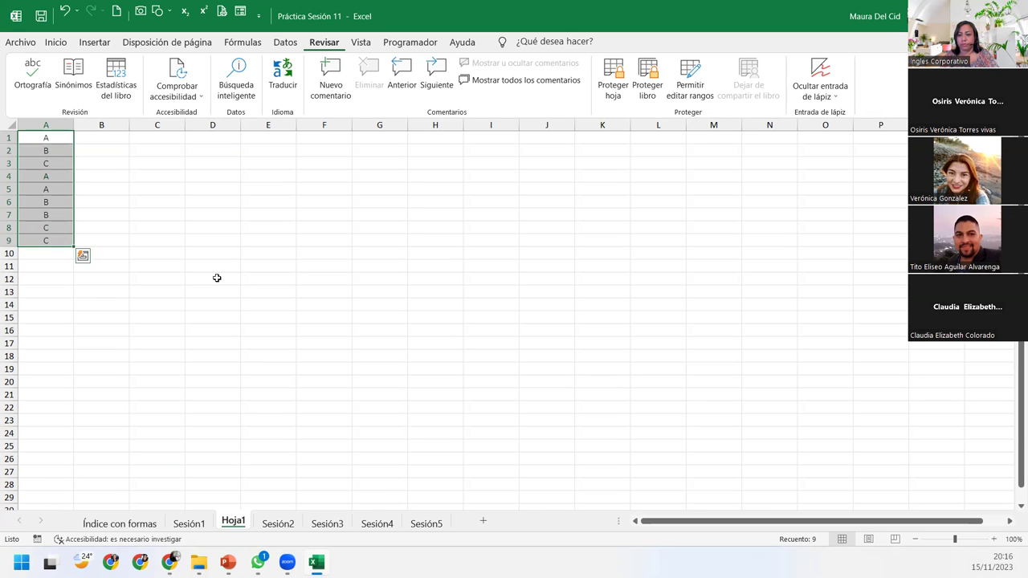
click(217, 278)
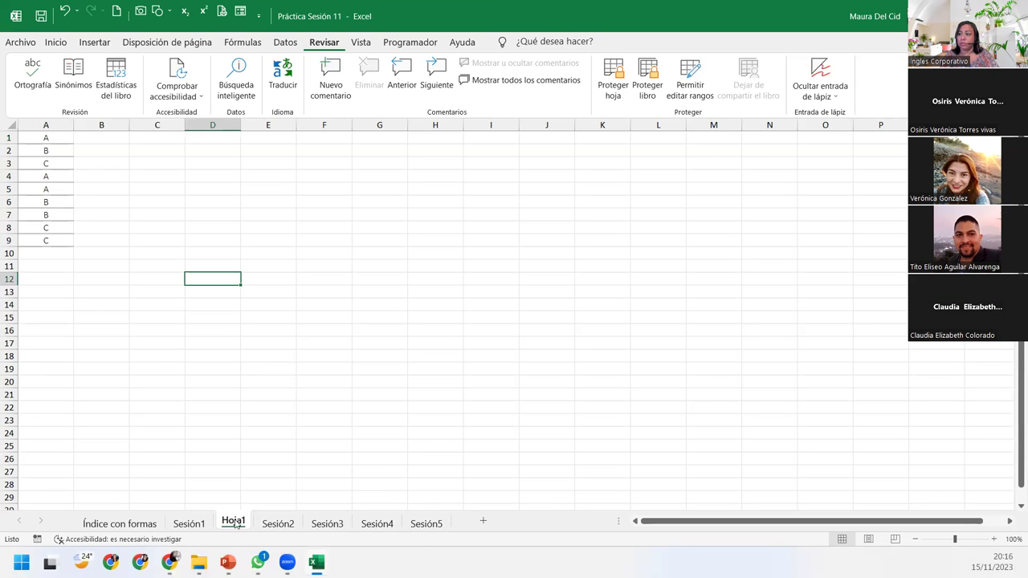
click(188, 523)
Step: Try editing grade cell E3 on protected Sesión1, then bring up the Desproteger hoja prompt
click(247, 197)
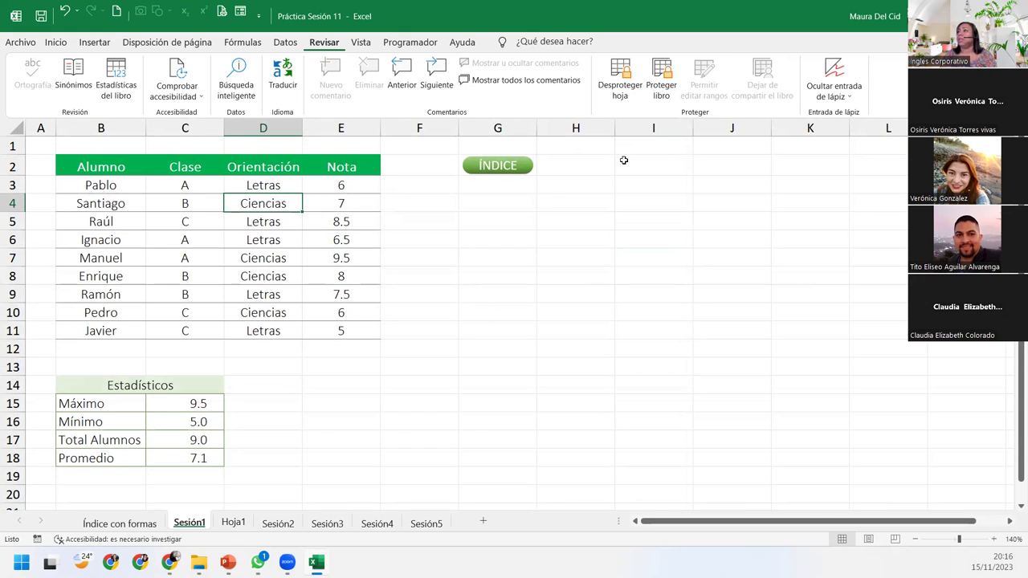
drag(332, 205, 341, 331)
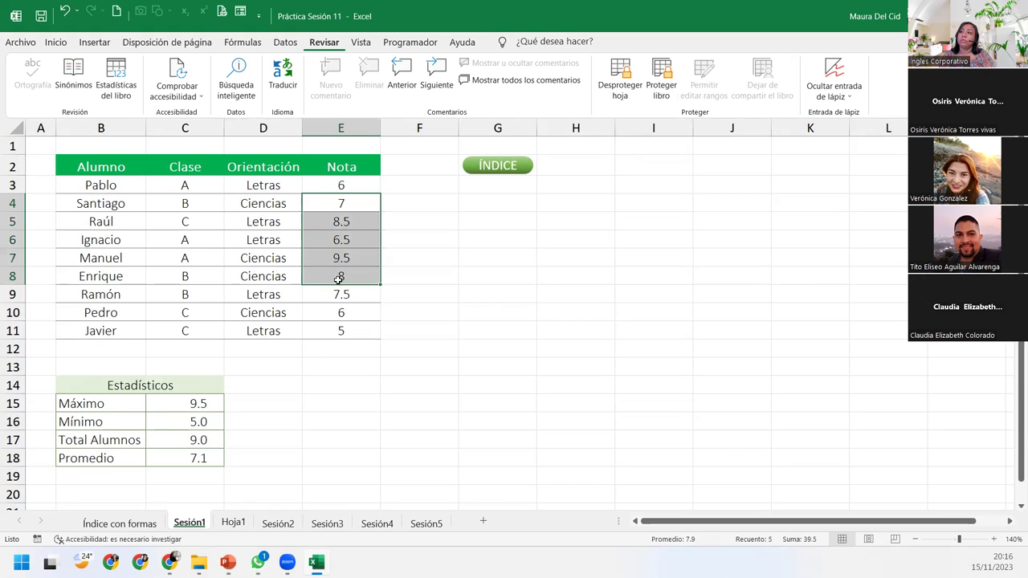
click(324, 183)
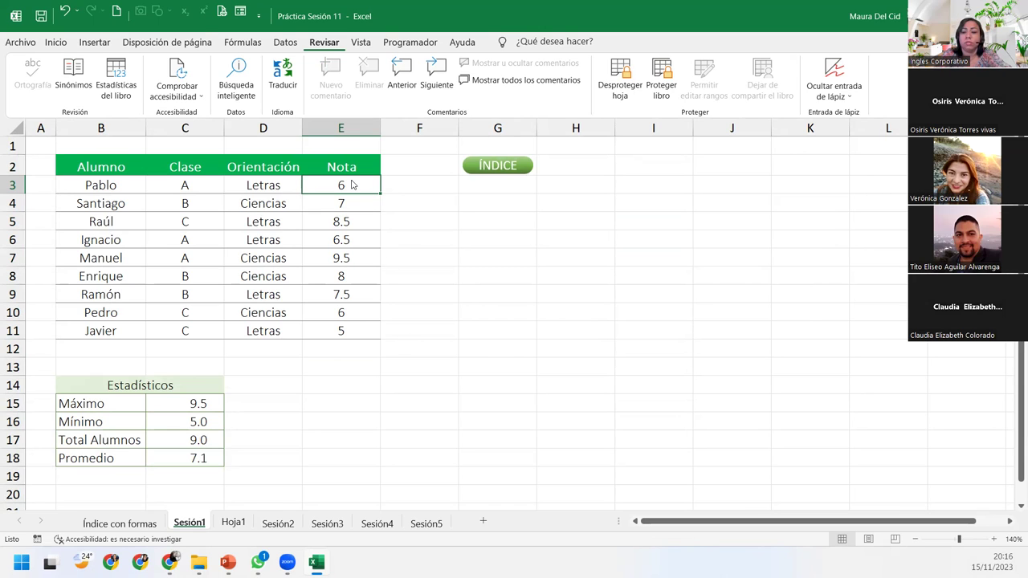
double_click(354, 185)
key(Return)
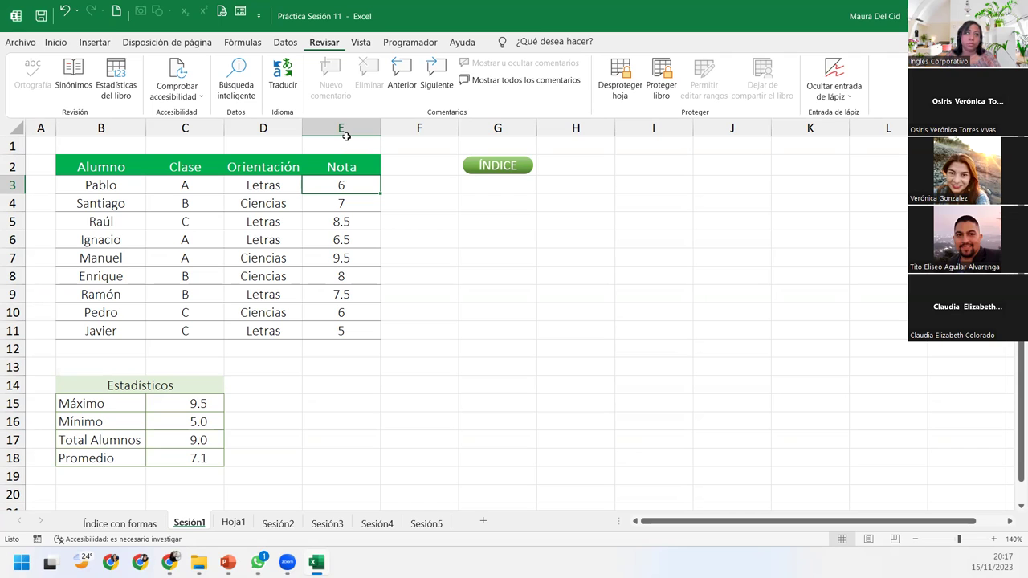
click(626, 74)
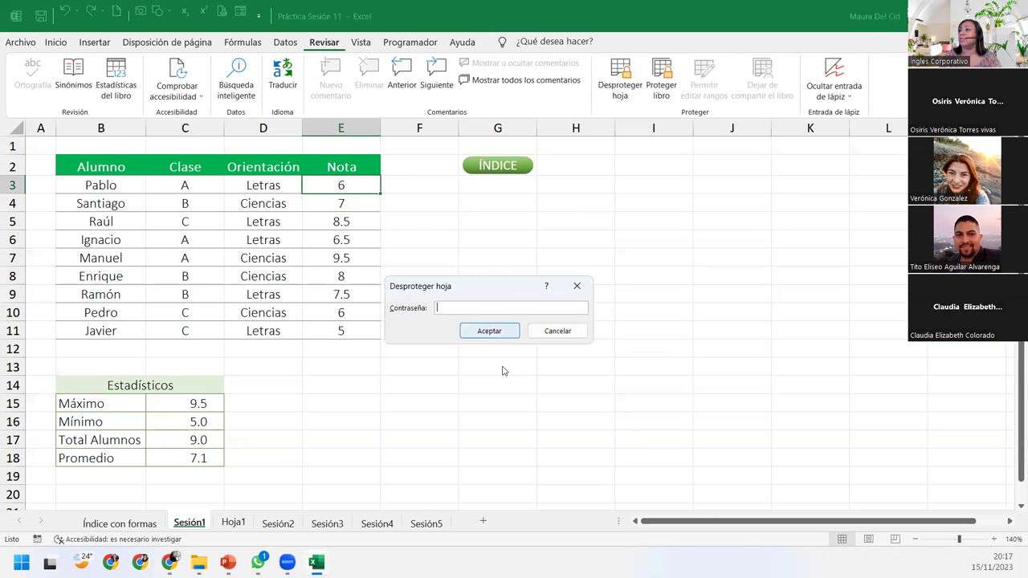
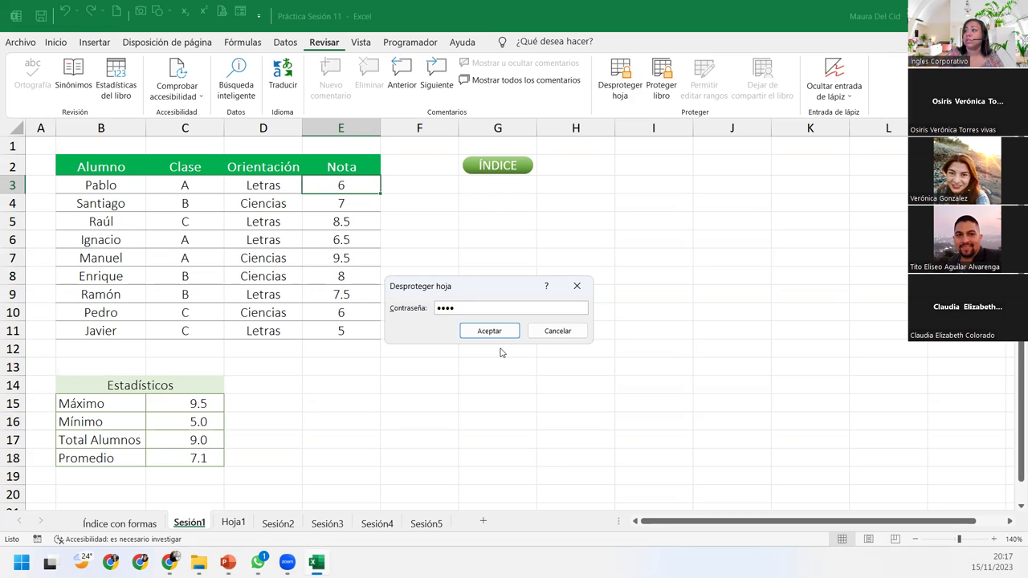
Step: Enter the sheet password in Desproteger hoja, fixing a typo, to unprotect Sesión1
key(Return)
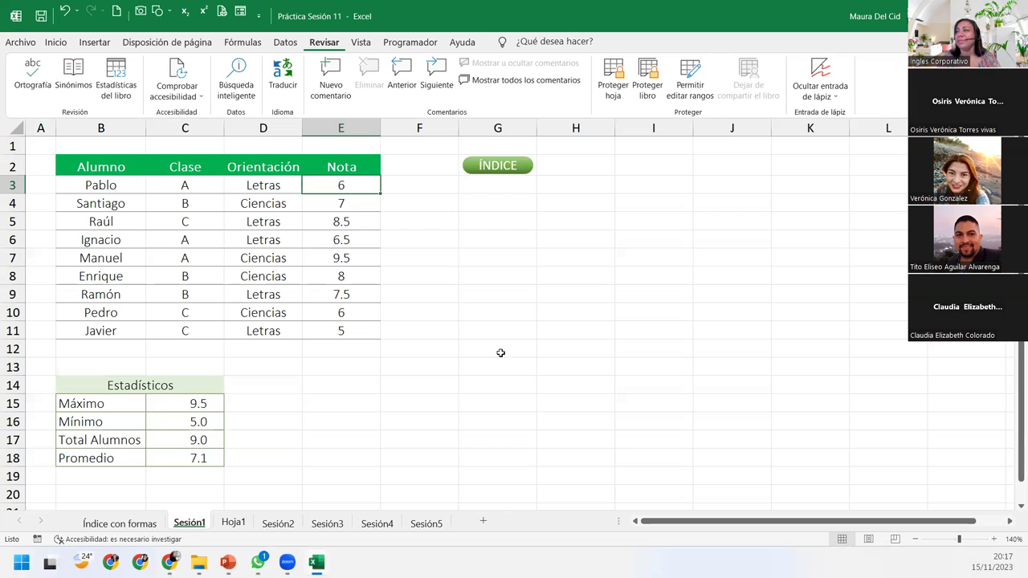
Step: Re-protect Sesión1 with Proteger hoja, entering and confirming the sheet password
click(615, 85)
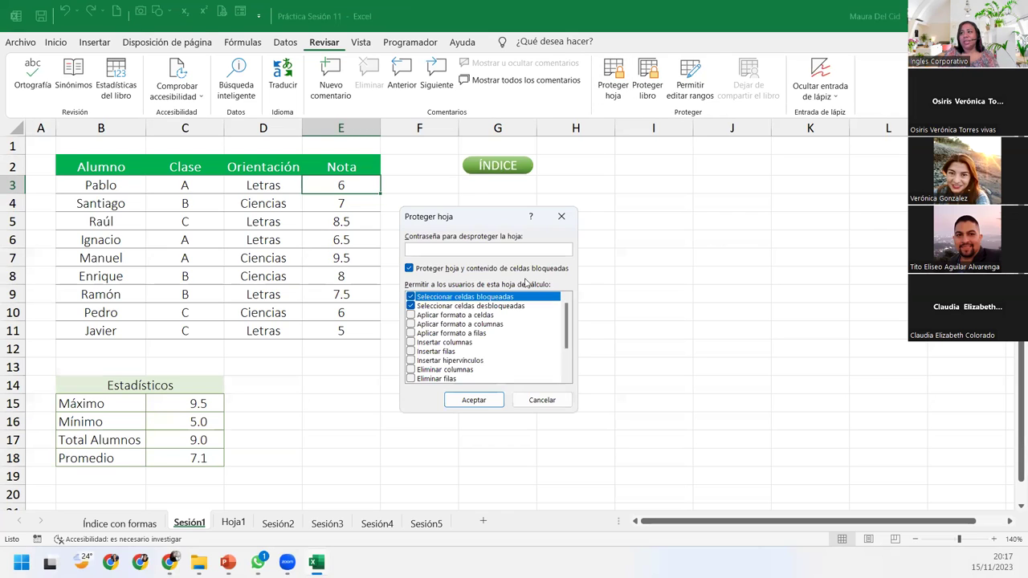
key(Return)
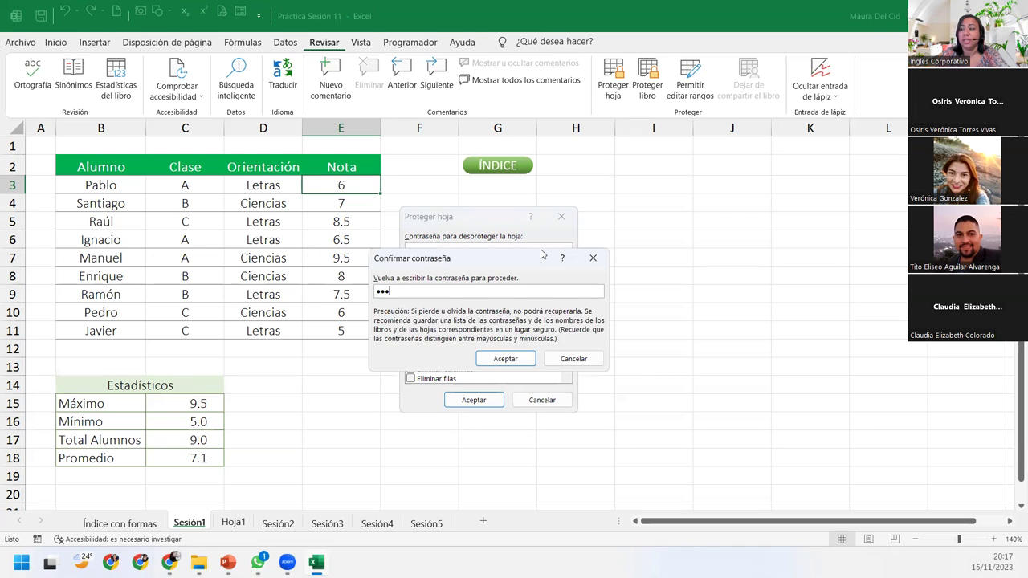
key(Return)
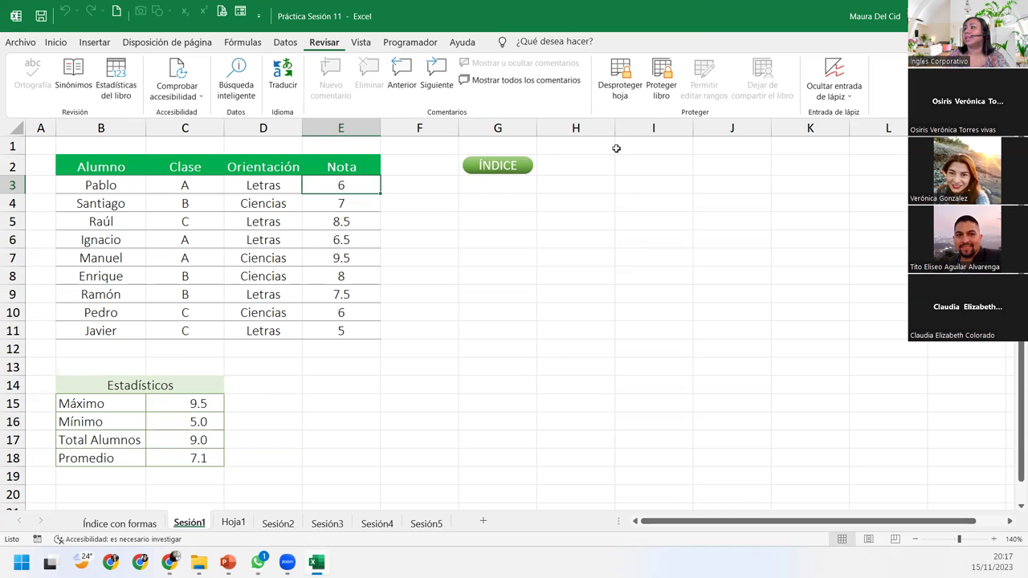
Step: Try Desproteger hoja with a wrong password and dismiss the incorrect-password error
click(620, 81)
key(Return)
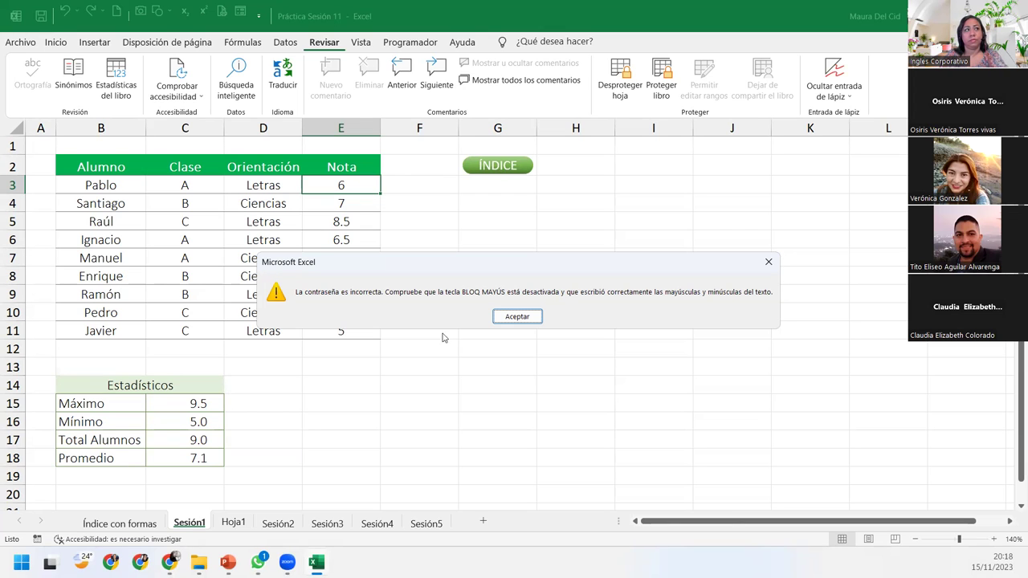
click(506, 315)
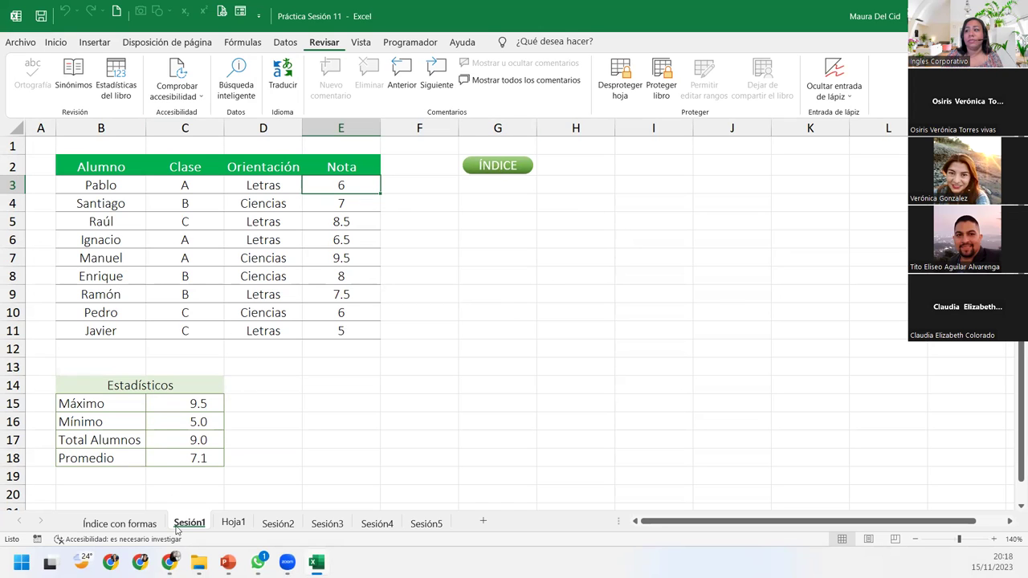
Step: Switch to Sesión2 and zoom out to reveal the discount criteria table
click(234, 522)
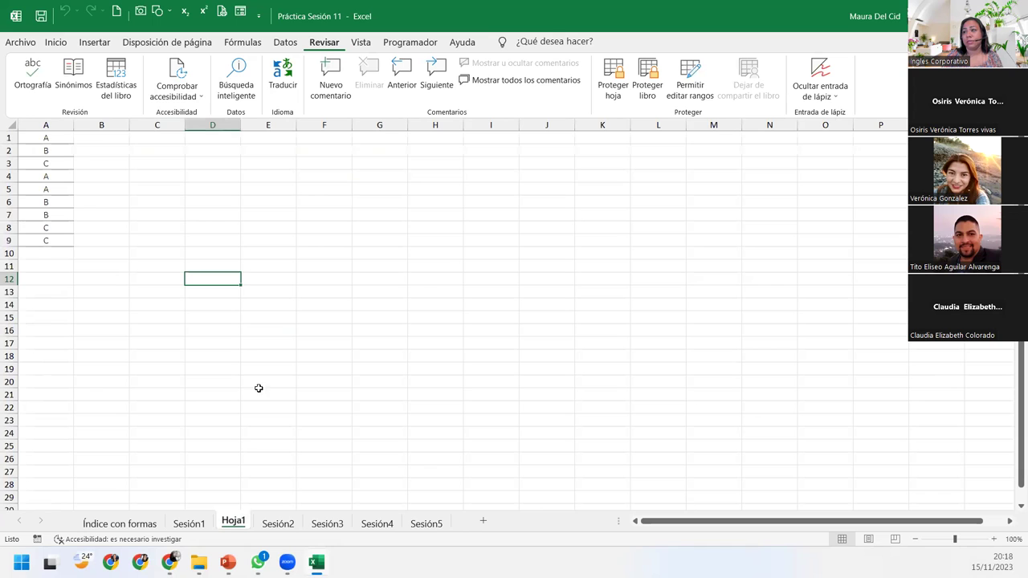
click(273, 522)
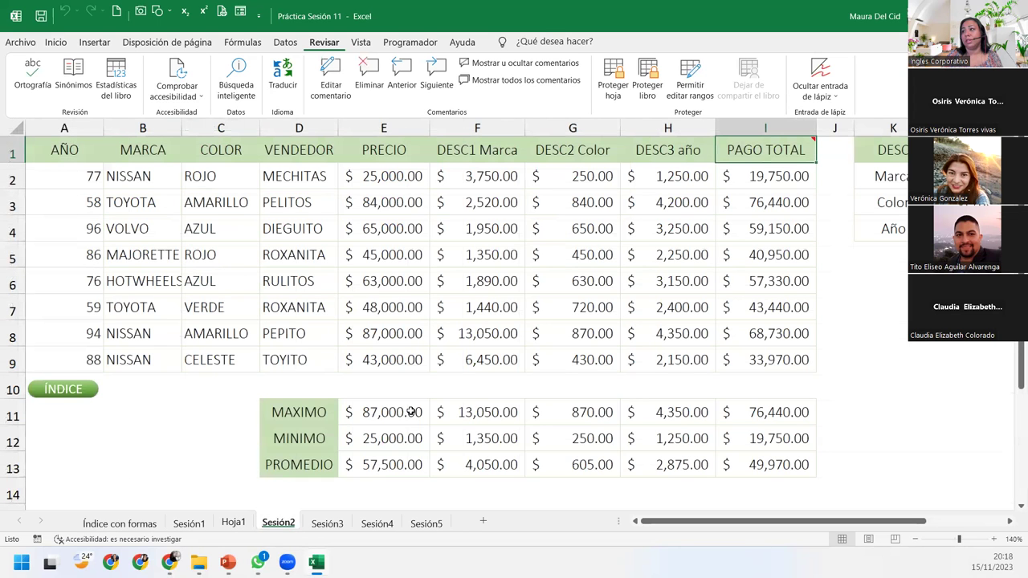
click(410, 412)
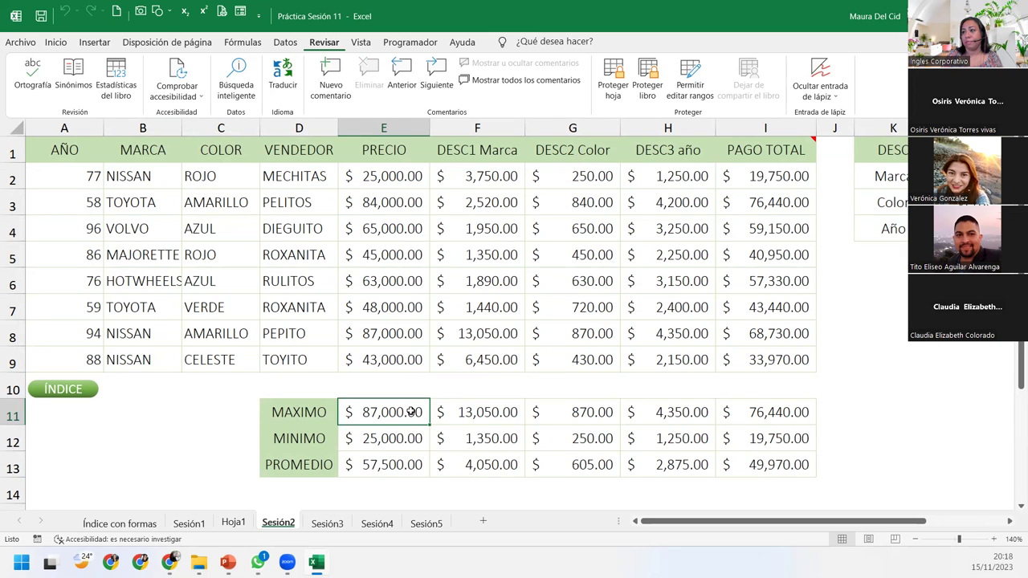
click(914, 540)
click(915, 540)
click(915, 540)
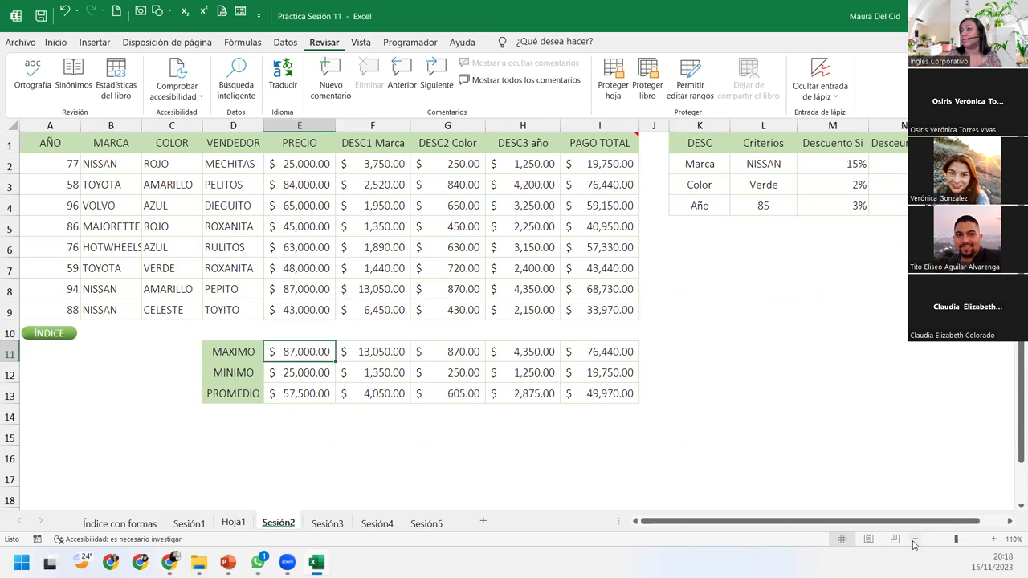
Step: Fit the A1:N14 area to the window with 'Ajustar la selección a la ventana', then select K2
mouse_move(53, 143)
mouse_down()
mouse_move(833, 391)
mouse_move(902, 427)
mouse_move(900, 414)
mouse_up()
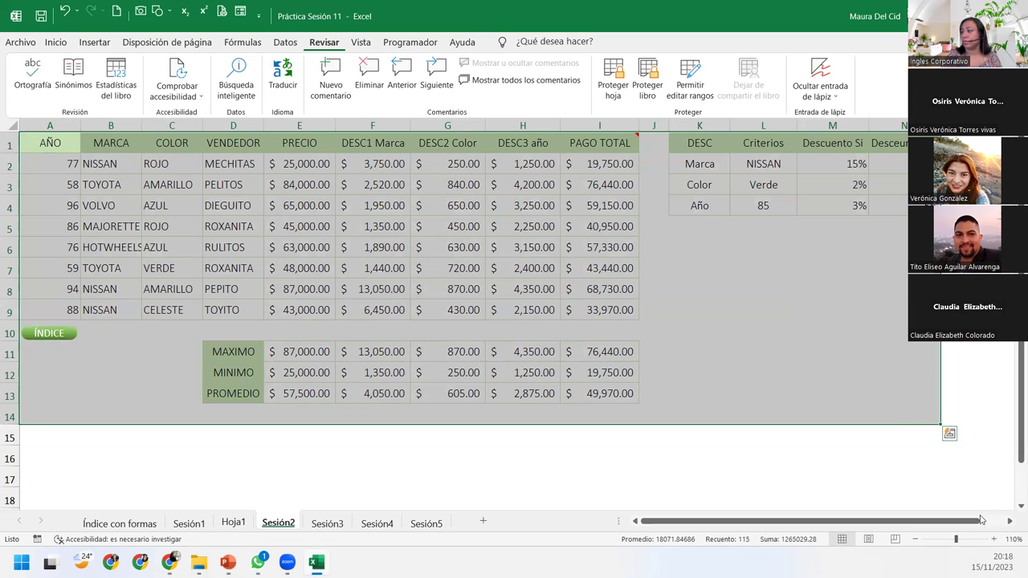
click(1013, 539)
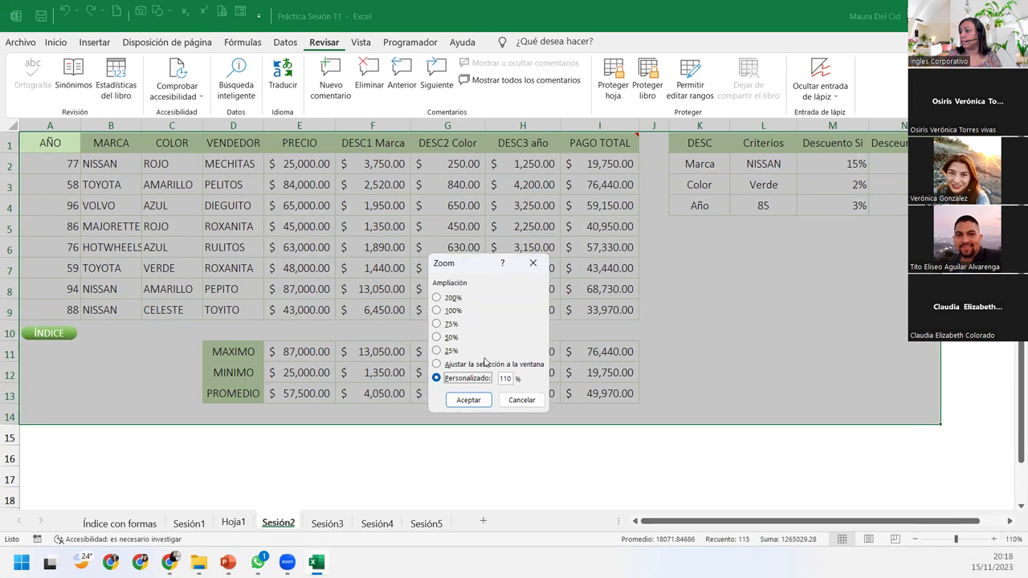
click(485, 364)
click(469, 400)
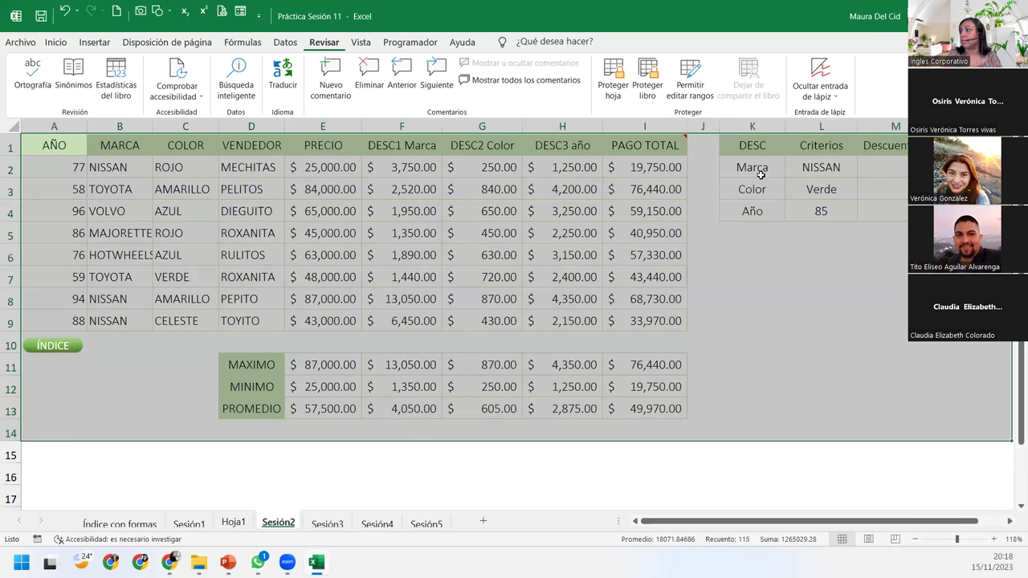
click(761, 175)
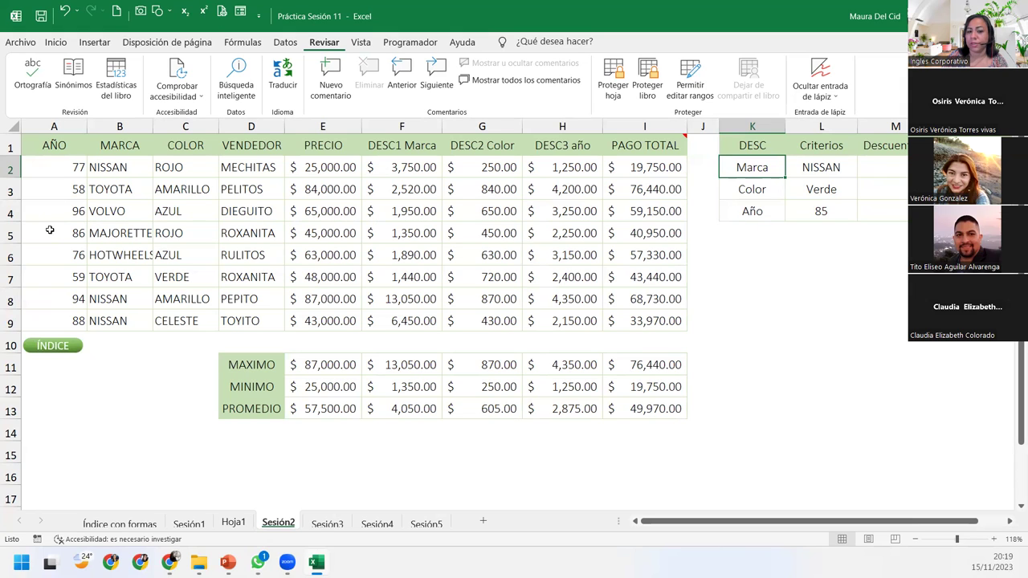
Step: Select cells M2:M4 under the Descuento header beside the criteria table
mouse_move(896, 169)
mouse_down()
mouse_move(923, 191)
mouse_move(924, 212)
mouse_up()
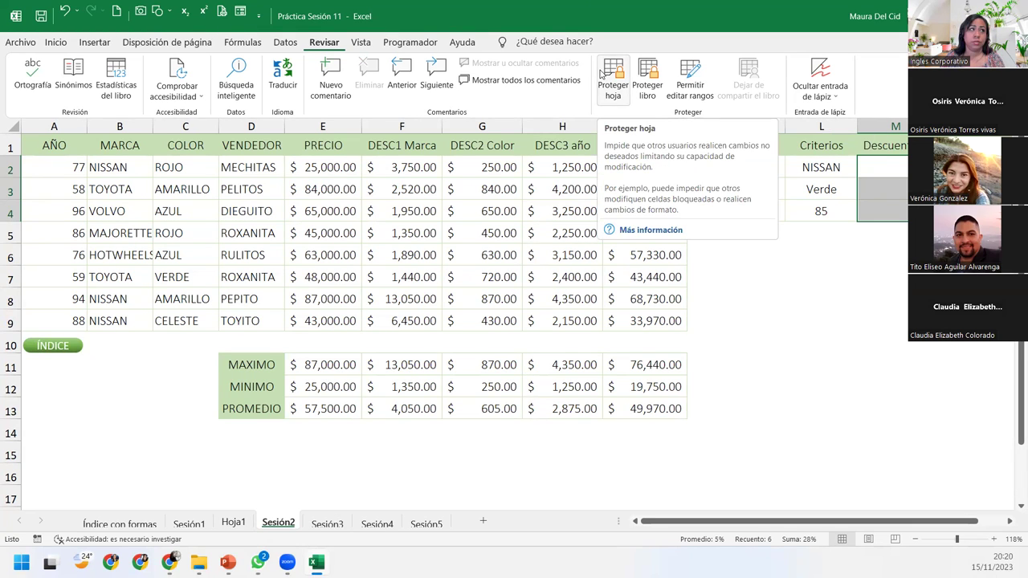
click(610, 77)
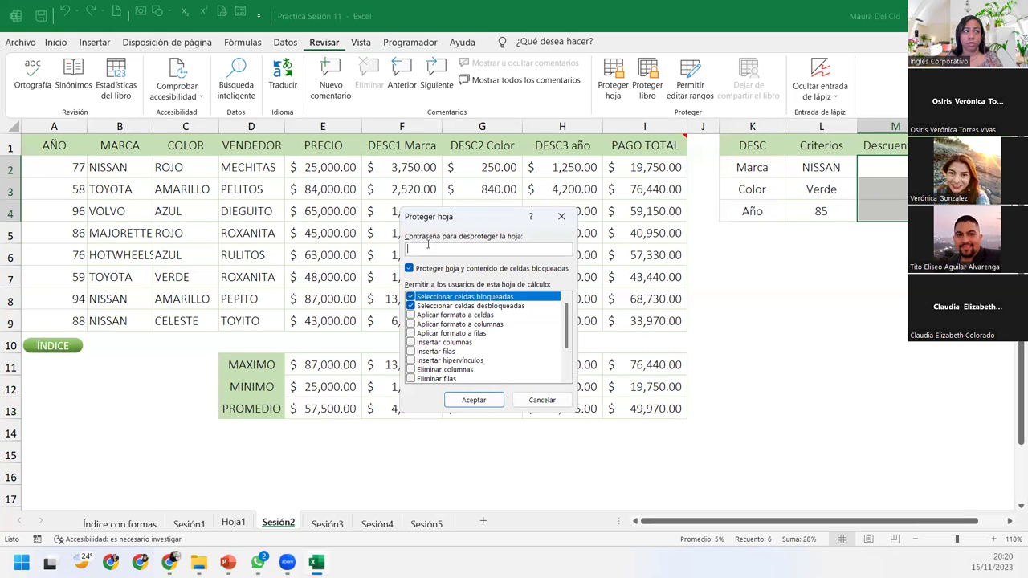
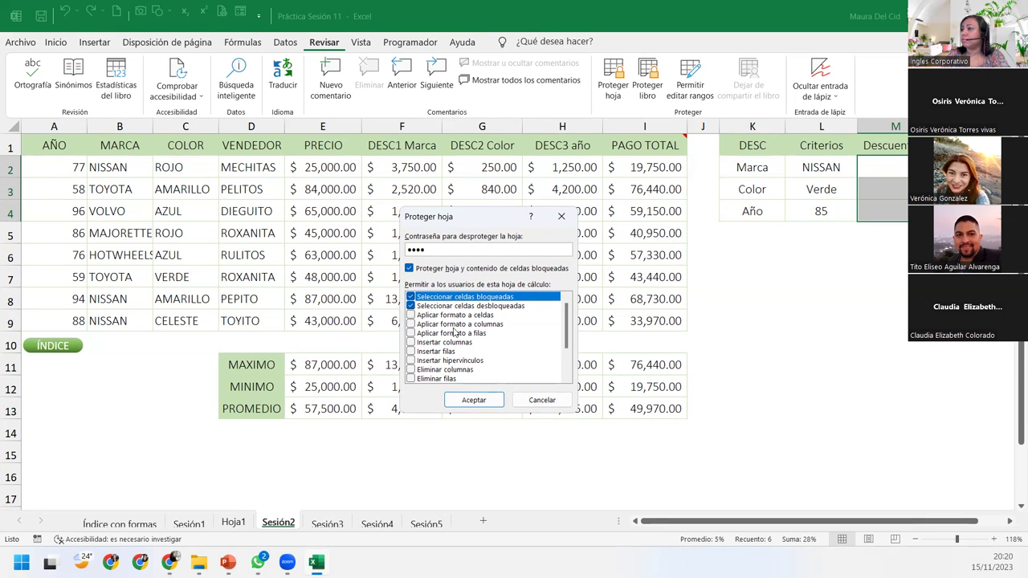
key(Escape)
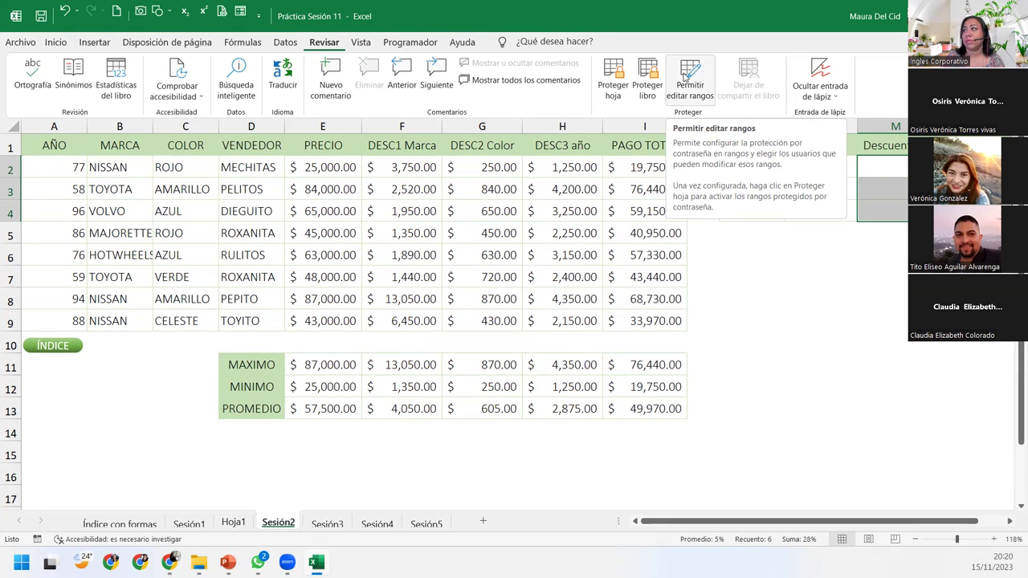
Step: Open the Permitir a usuarios modificar rangos dialog, which lists no ranges yet
click(684, 76)
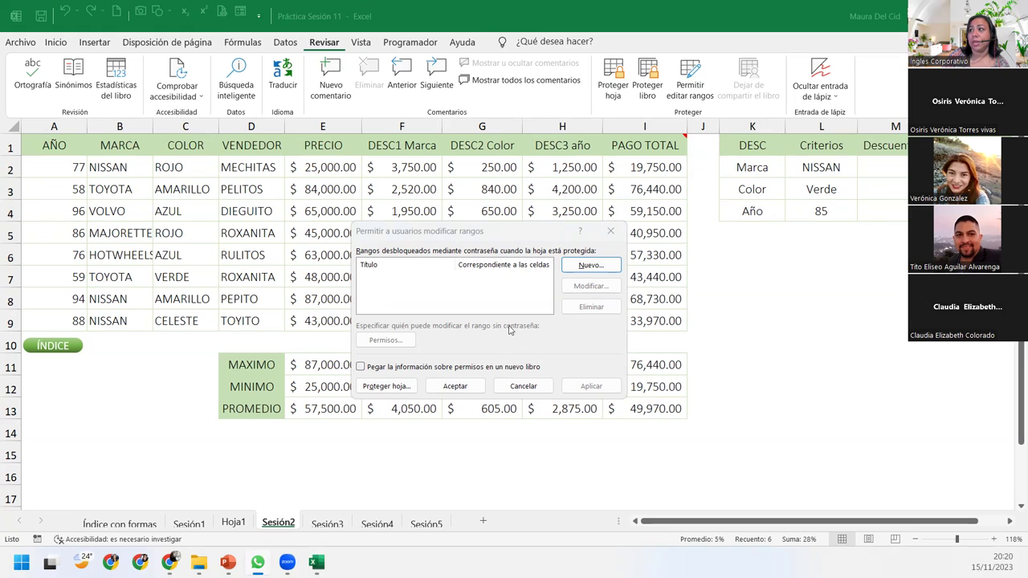
click(484, 295)
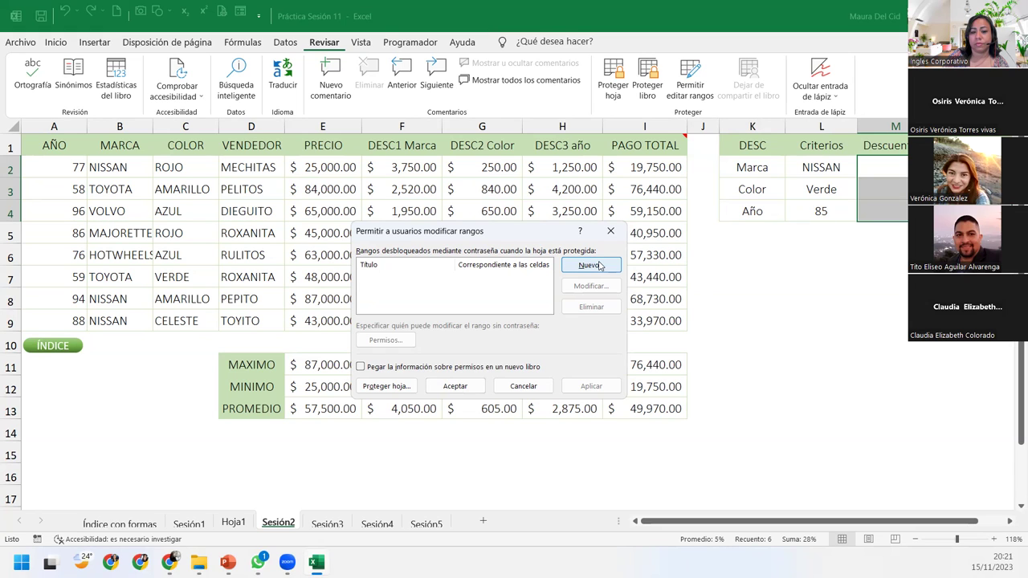
Step: Create editable range 'Descuentos' for =$M$2:$N$4, close the dialogs, then select M2
click(599, 266)
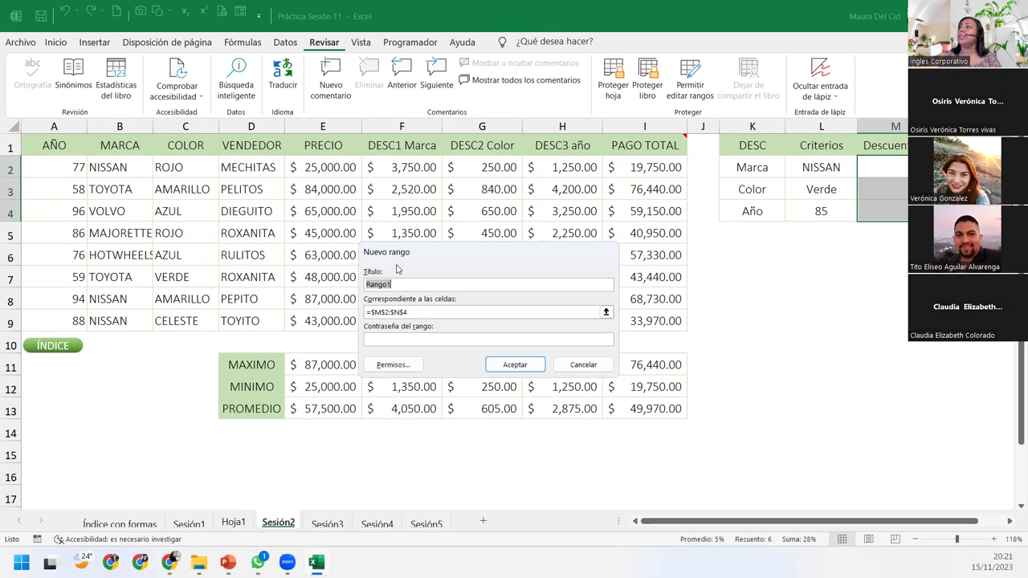
text(Descuentos)
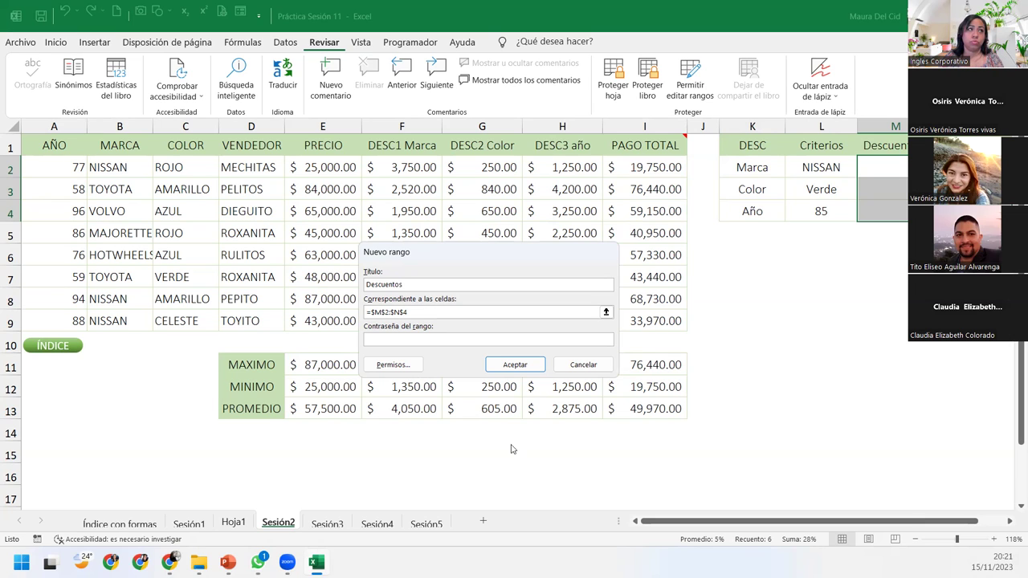
click(465, 312)
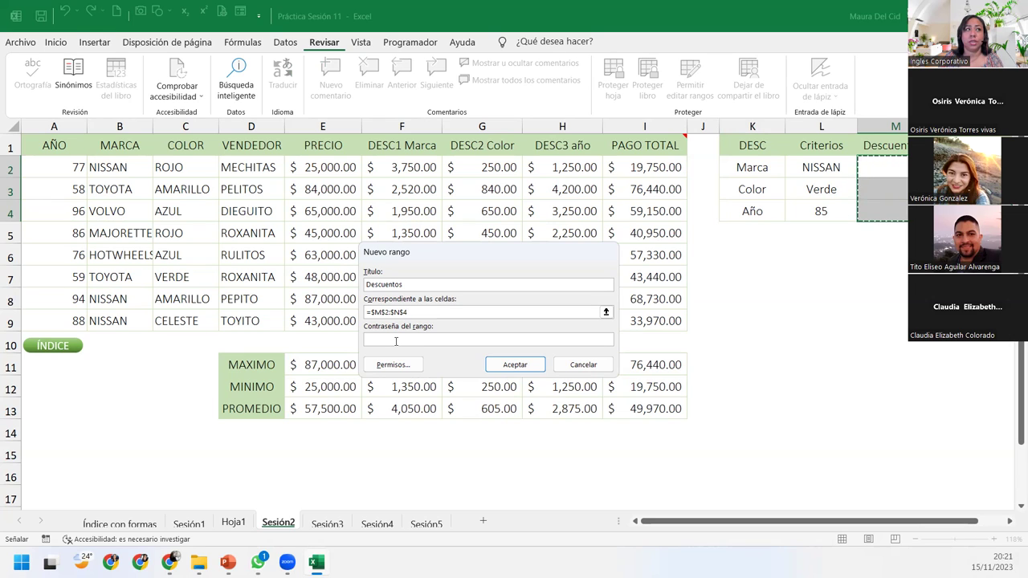
click(396, 340)
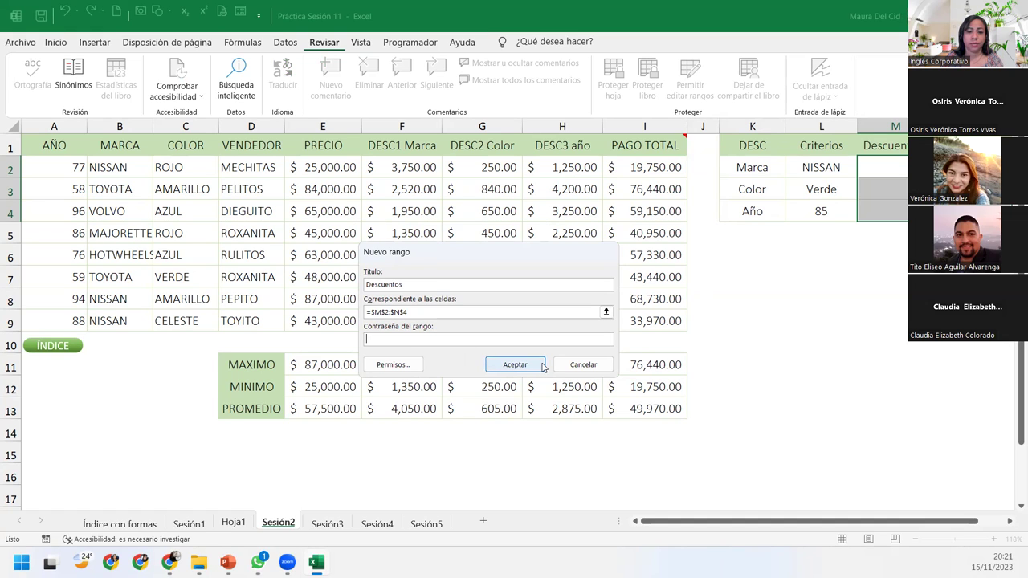
click(515, 364)
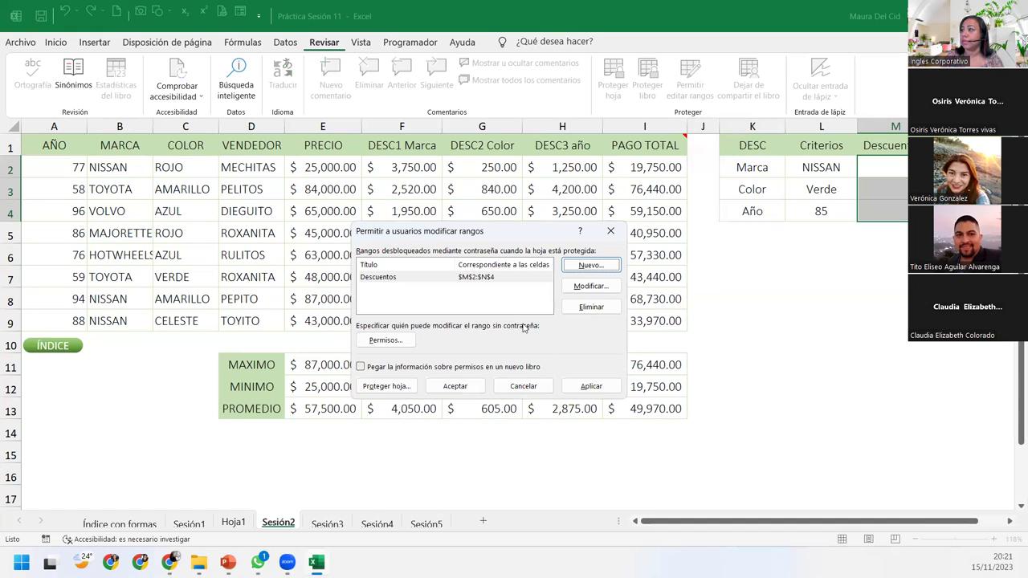
click(438, 382)
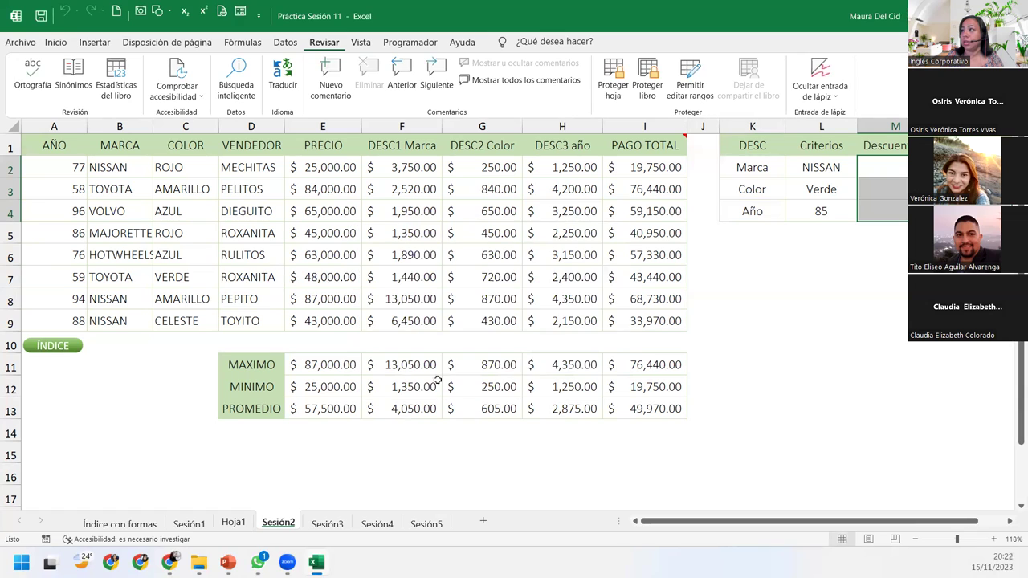
click(574, 200)
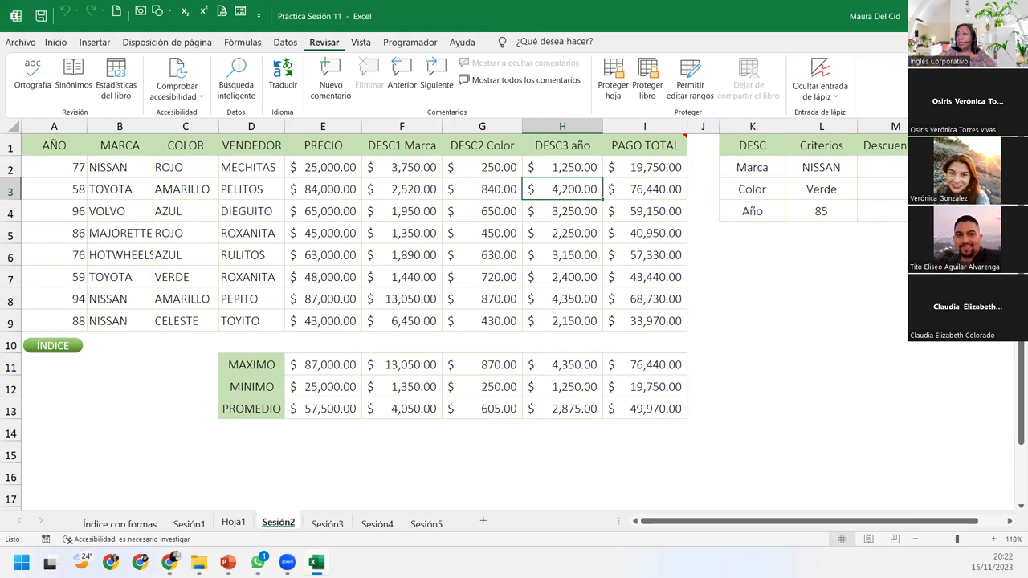
drag(879, 167, 883, 211)
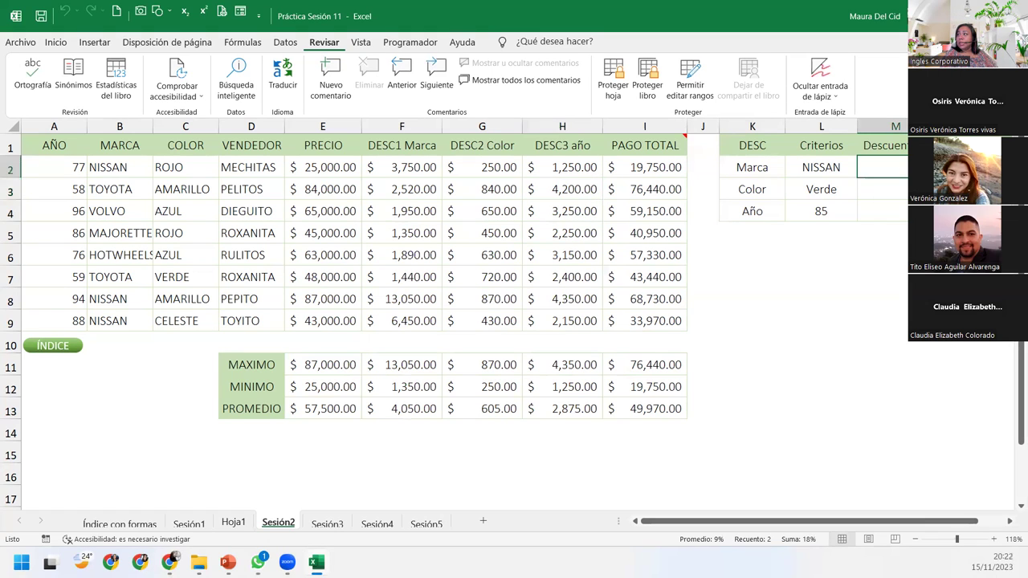
click(890, 166)
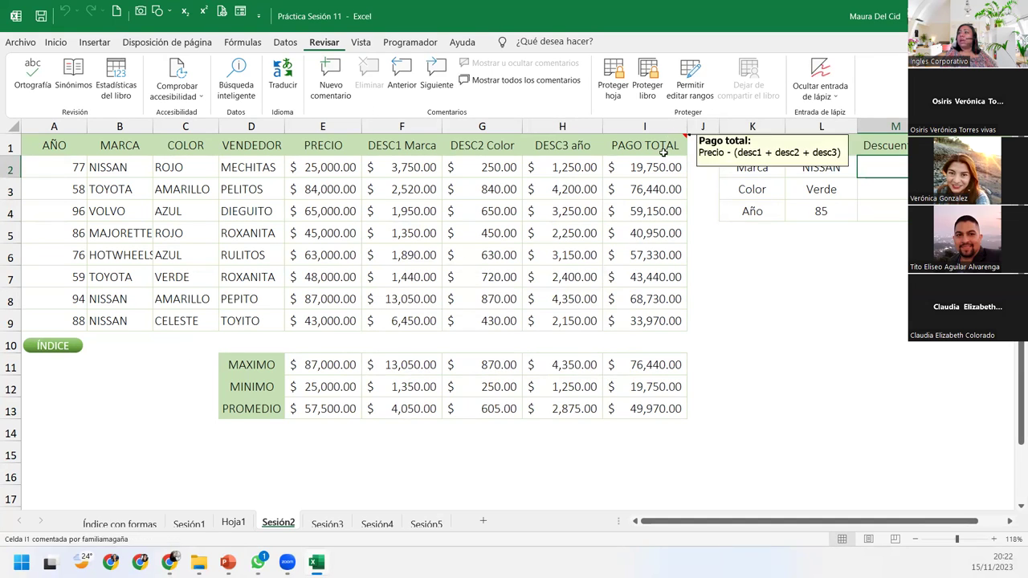
click(345, 170)
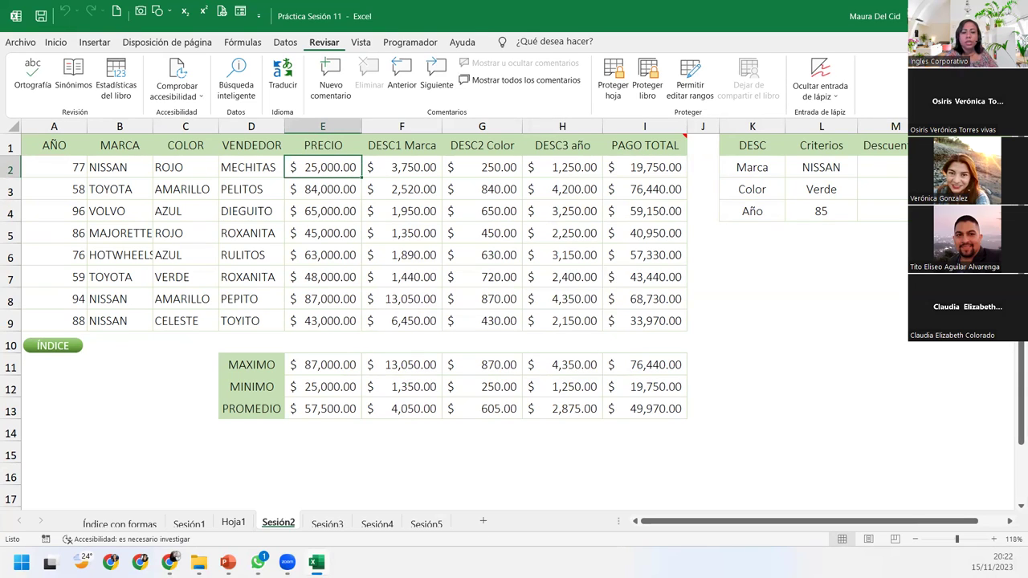
text(30,00)
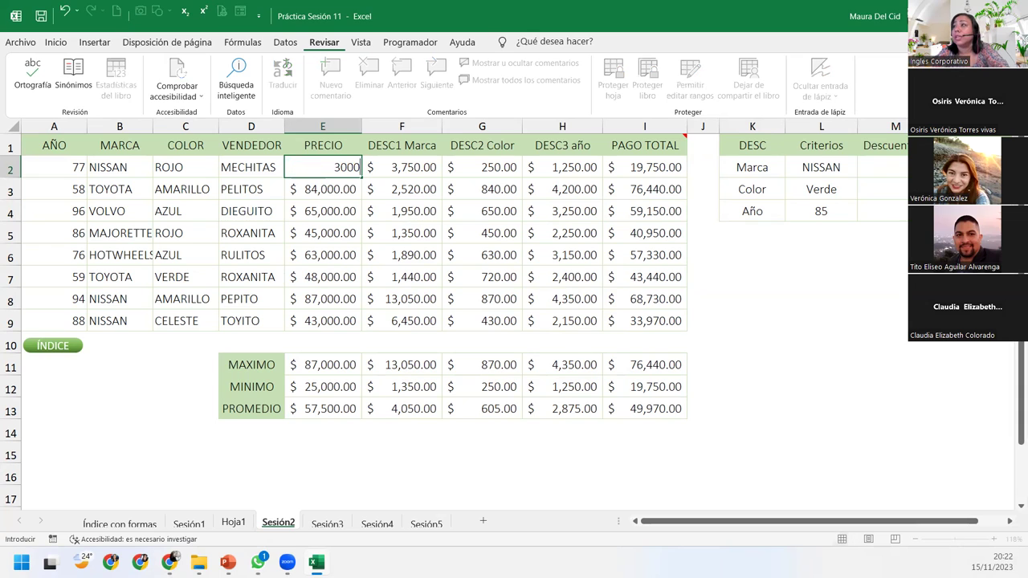
text(0)
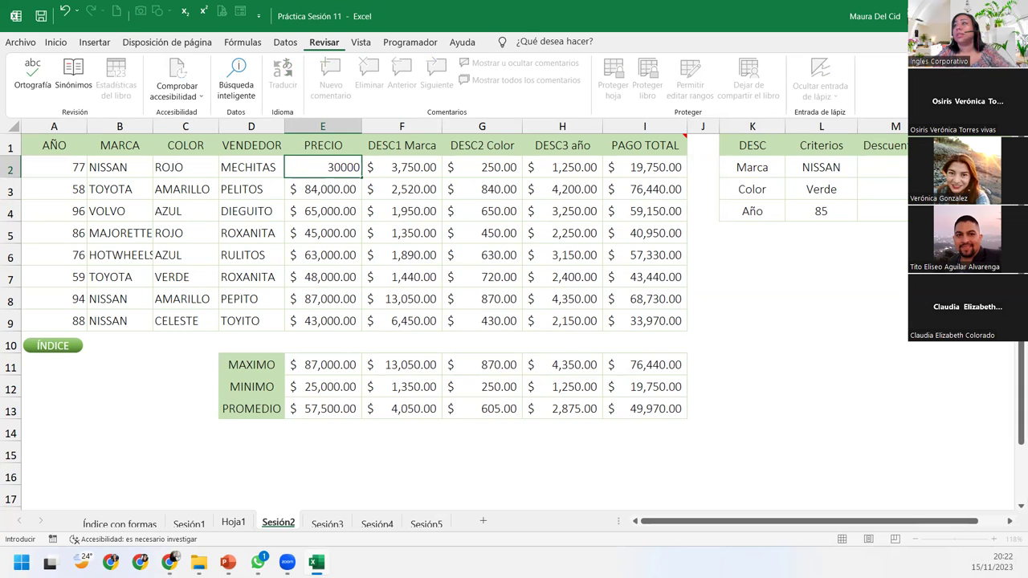
key(Return)
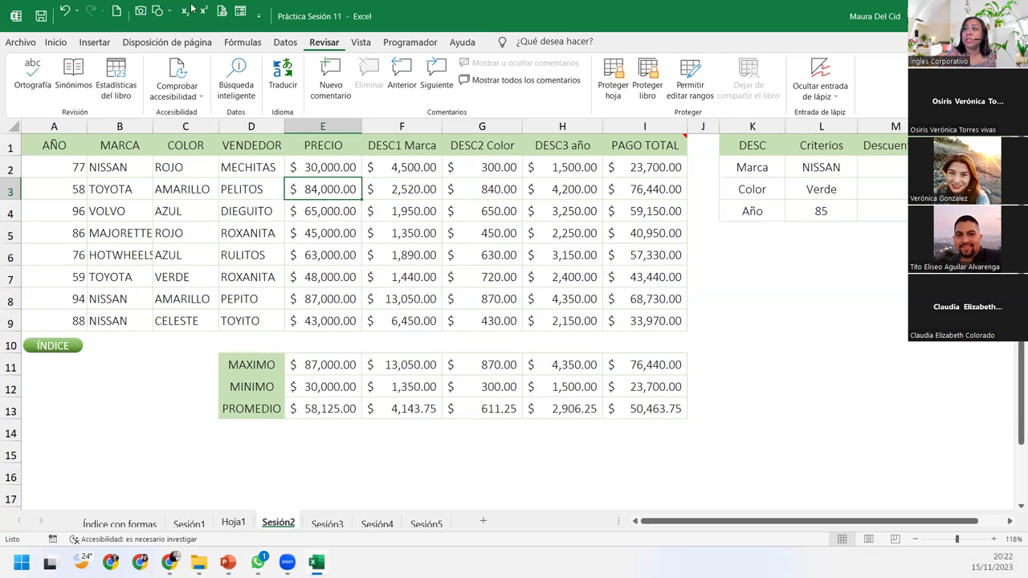
click(64, 11)
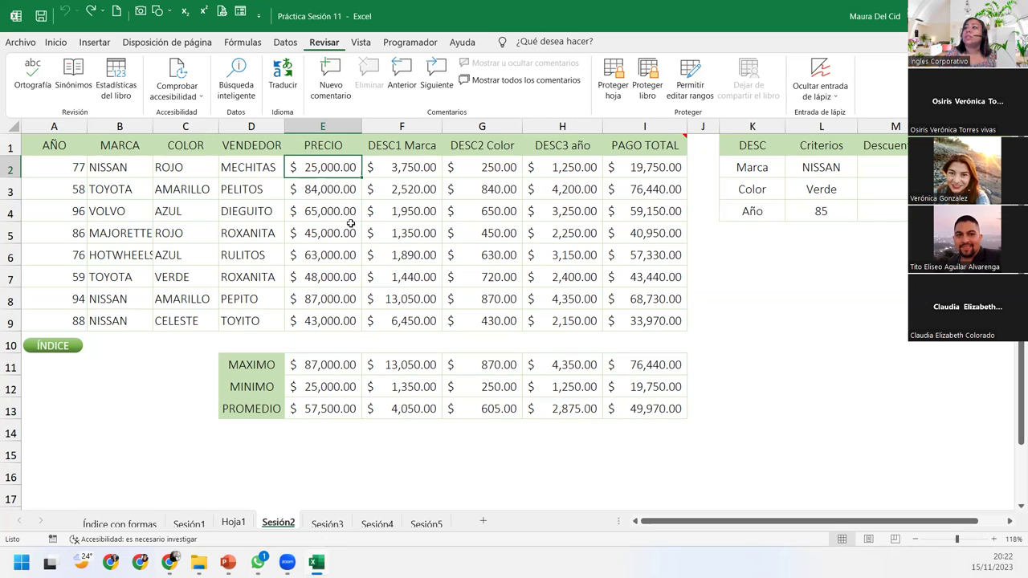
Step: Protect Sesión2 via Proteger hoja, entering and confirming the sheet password
click(613, 78)
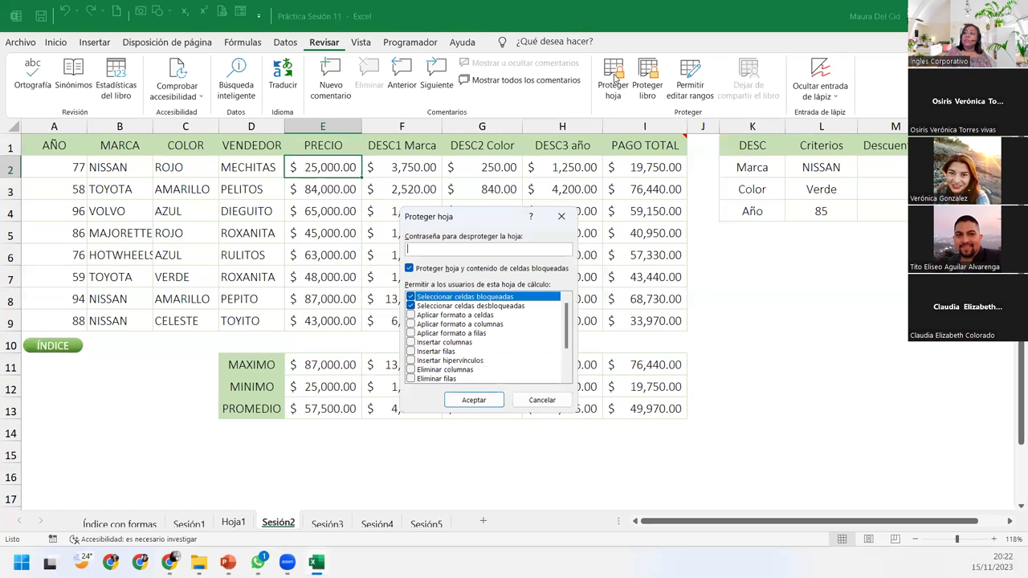
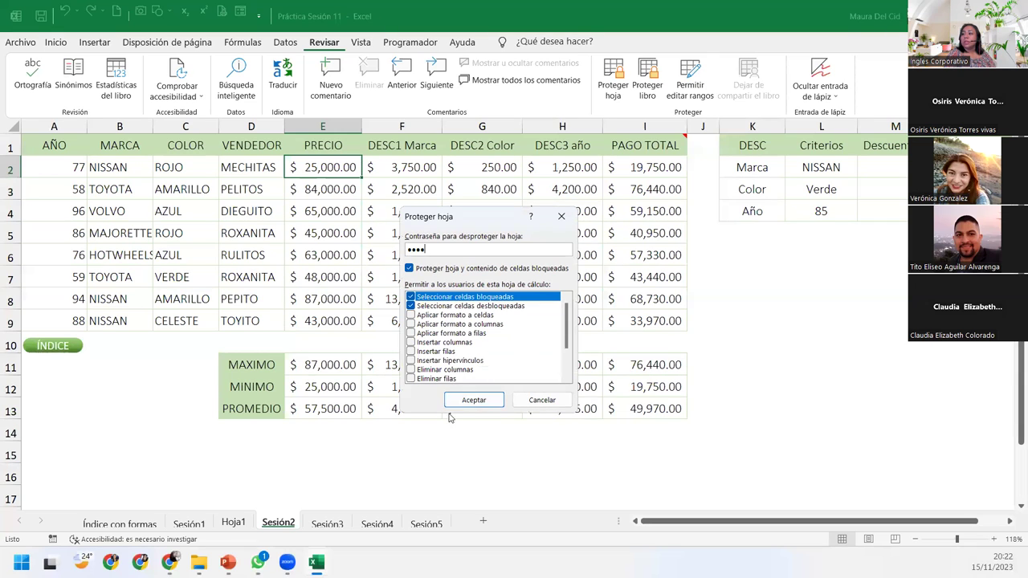
click(455, 400)
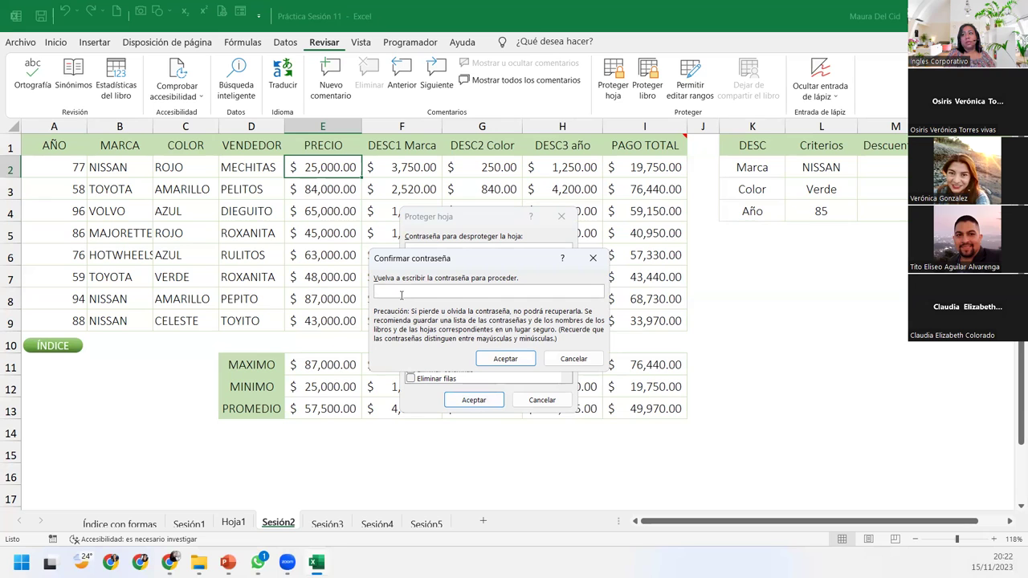
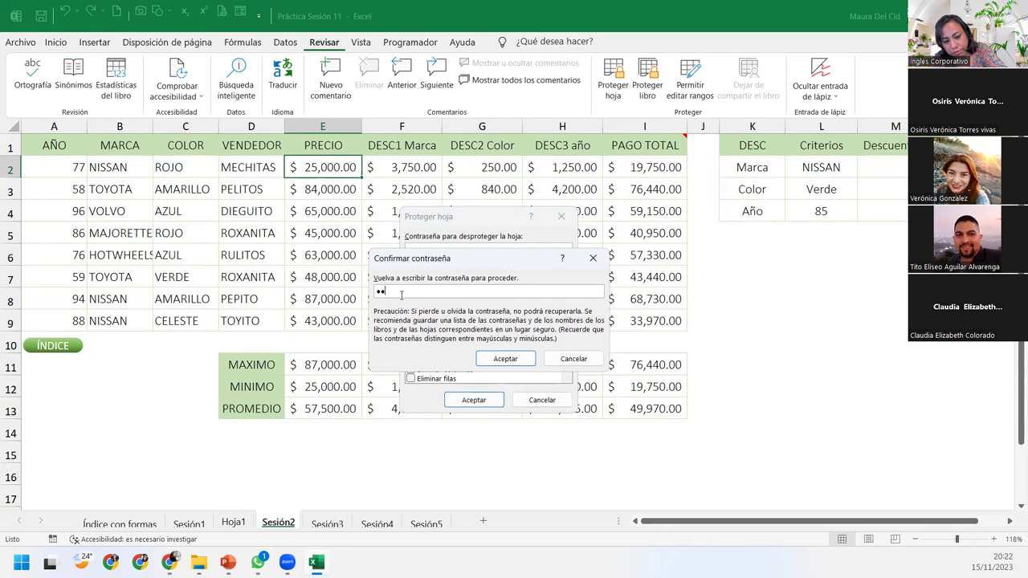
key(Return)
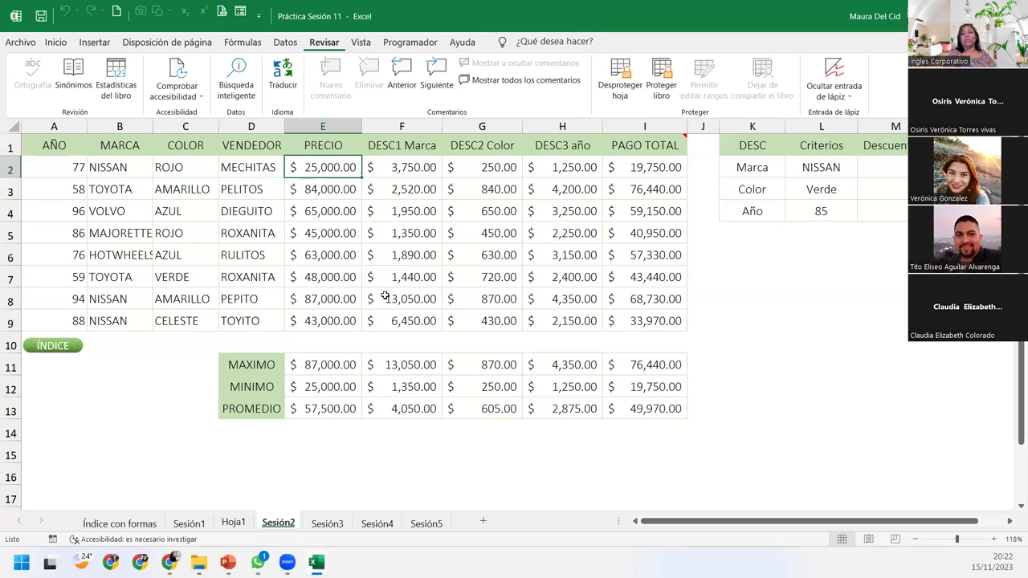
Step: Confirm the $25,000.00 price in E2 is locked, then select a cell in discount column M
double_click(337, 167)
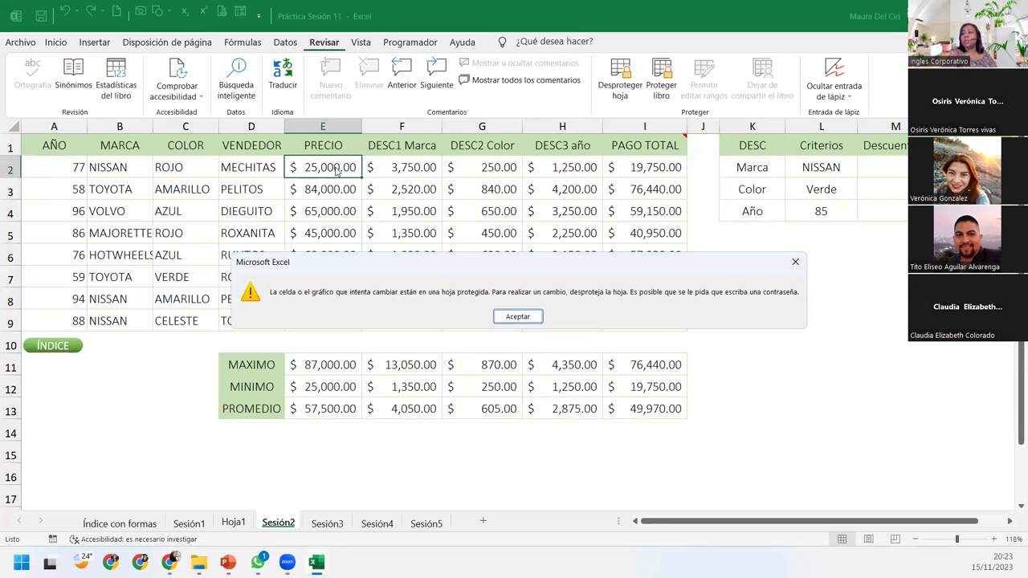
key(Return)
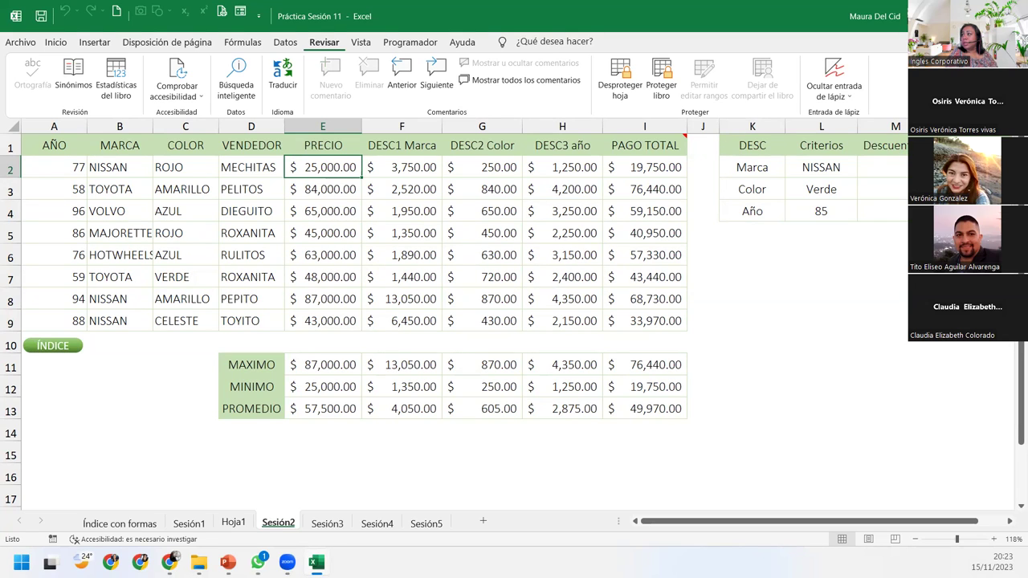
click(932, 189)
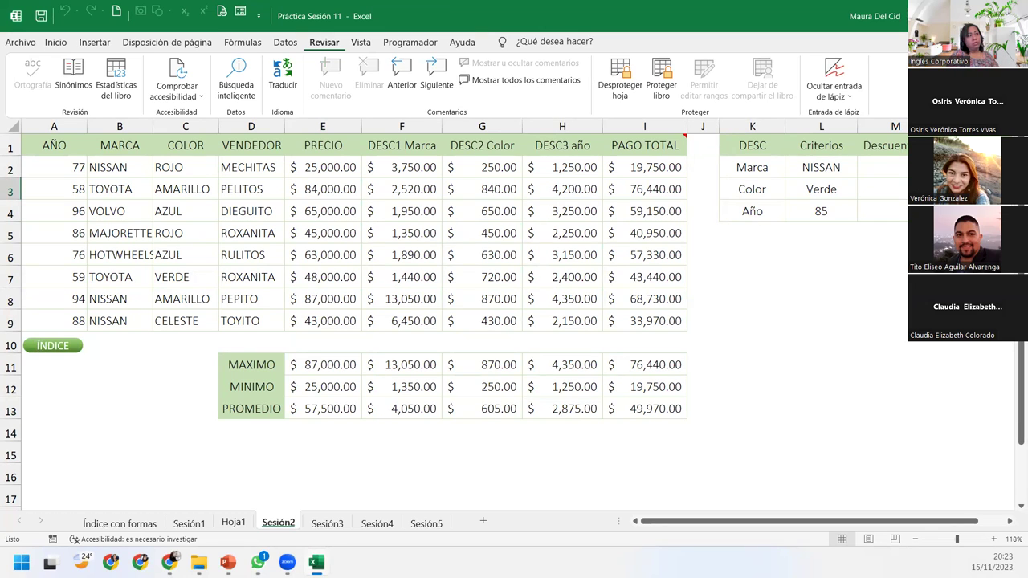
Step: Commit a new colour discount in the unlocked Descuentos cell and refocus the Excel window
text(=)
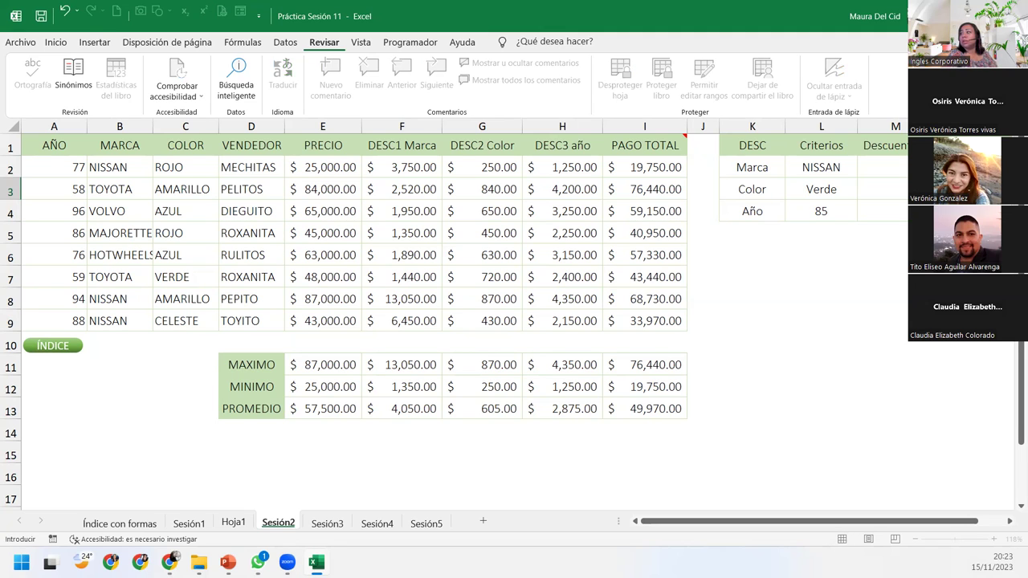
key(Return)
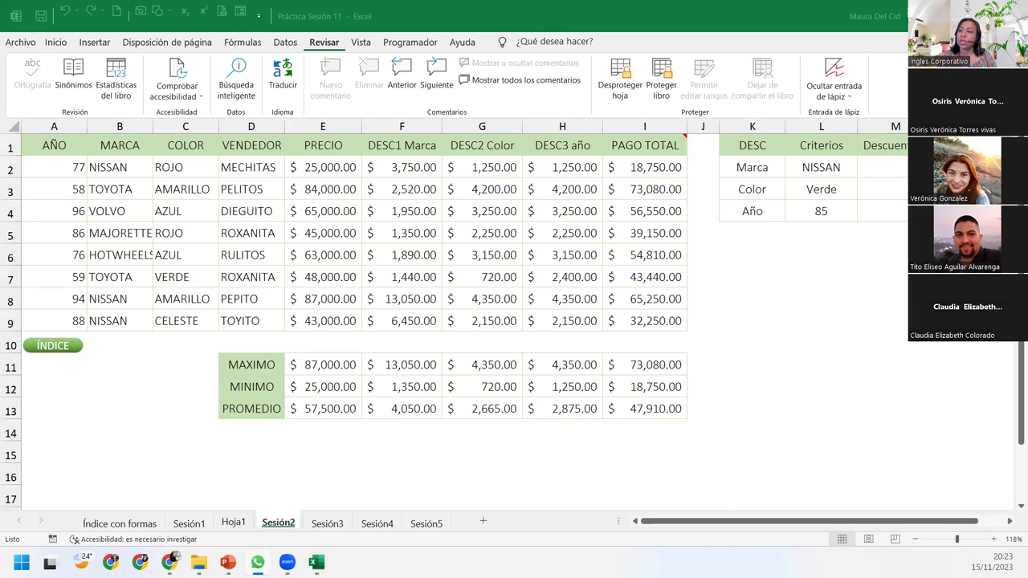
click(11, 211)
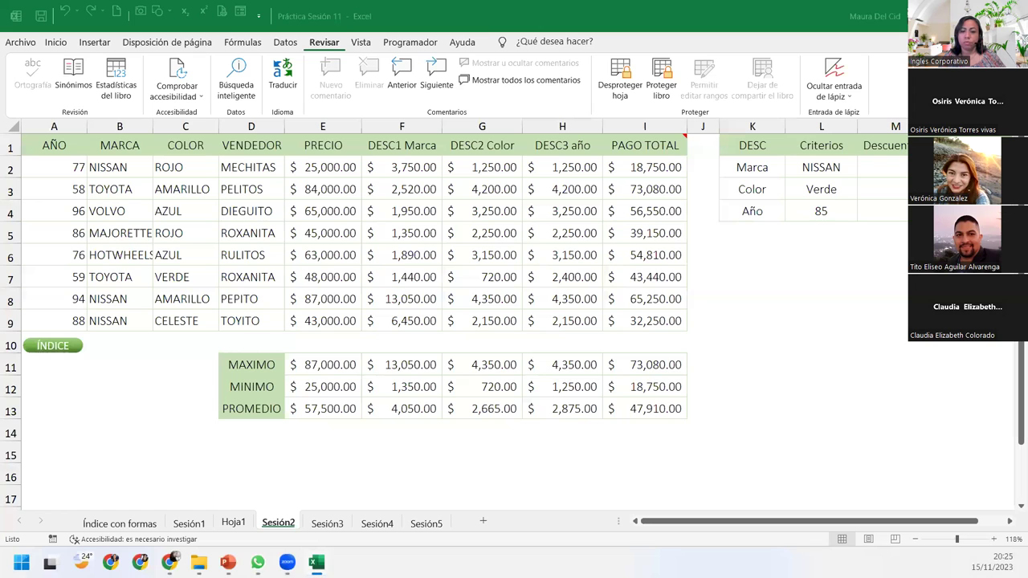
Step: Select M2:M4, unprotect Sesión2 with the sheet password, and open Permitir editar rangos
click(19, 188)
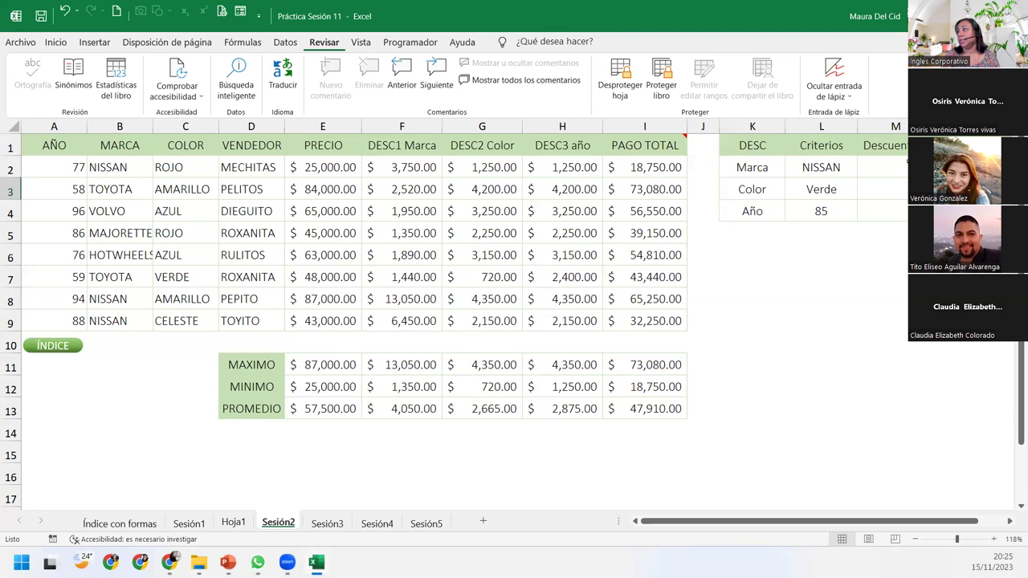
drag(884, 167, 884, 211)
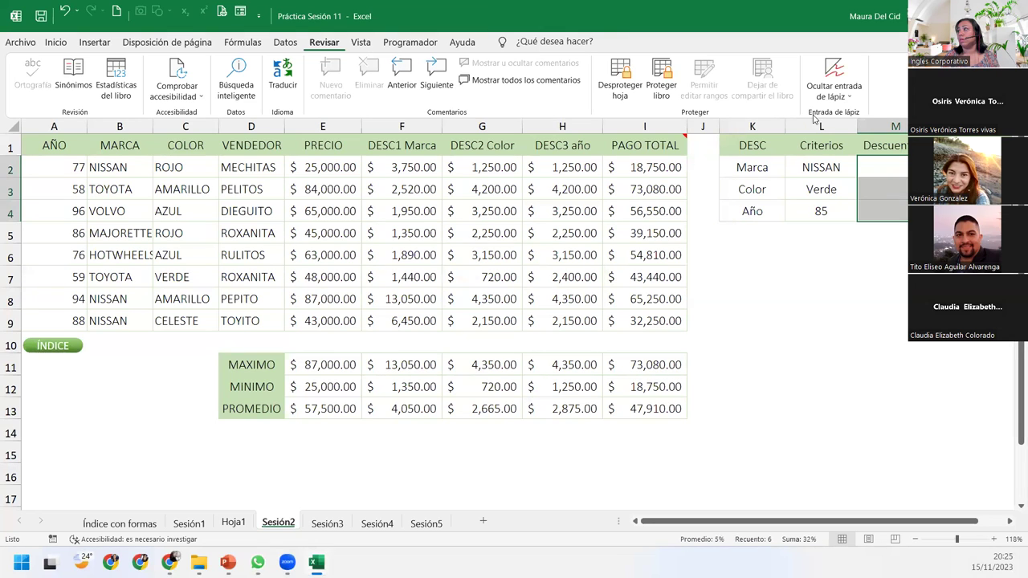
click(642, 87)
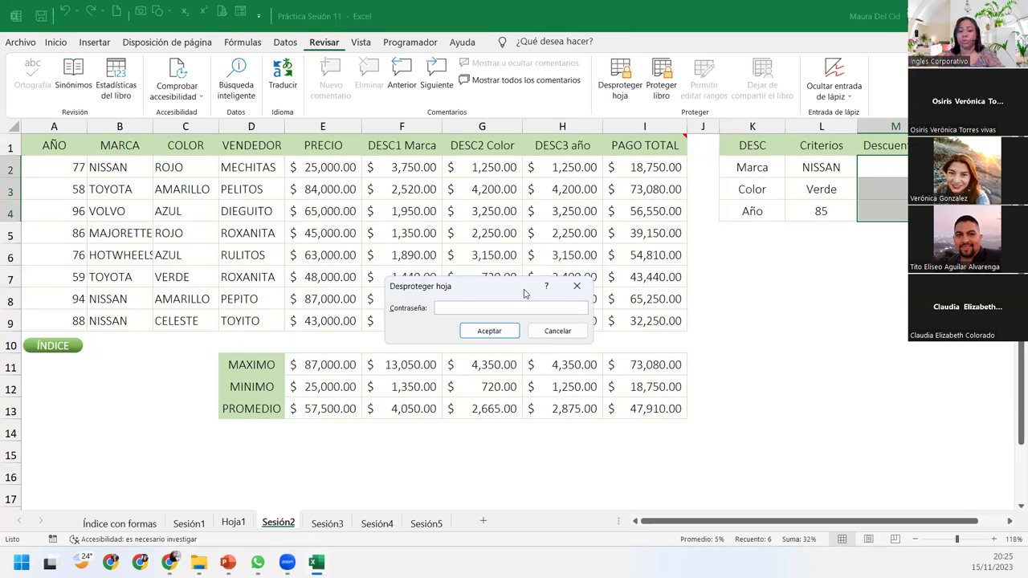
key(Return)
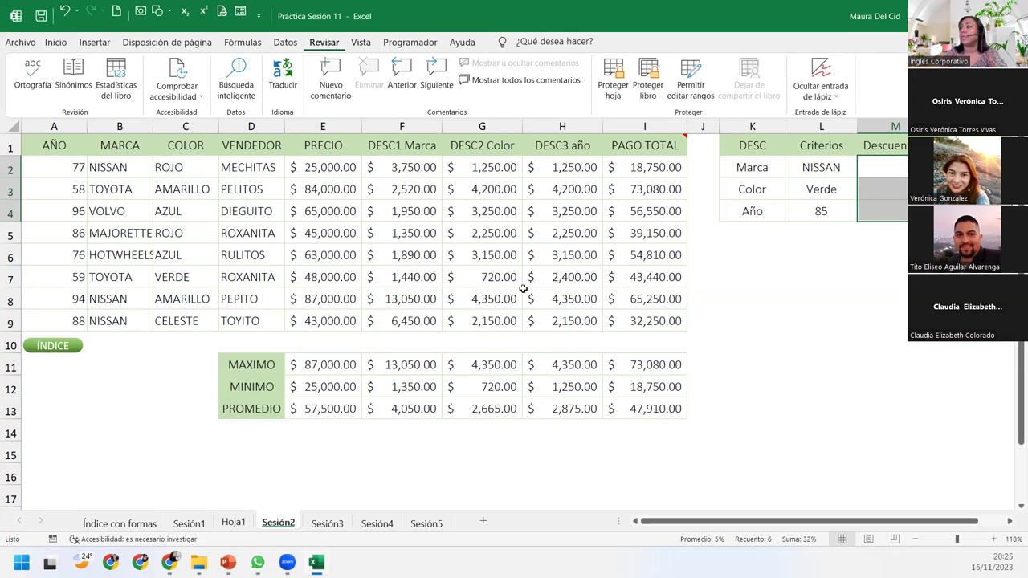
click(691, 80)
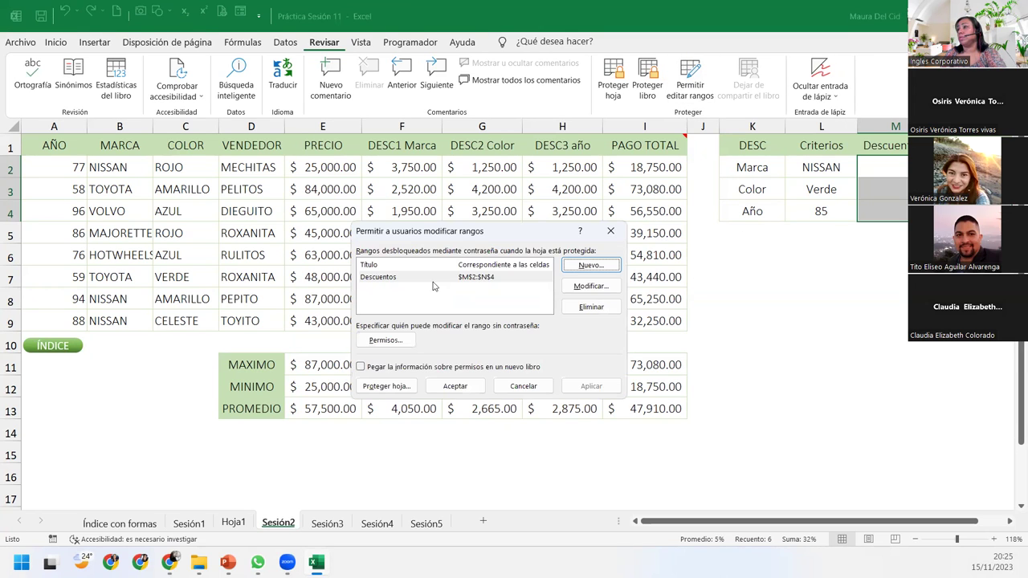
click(452, 278)
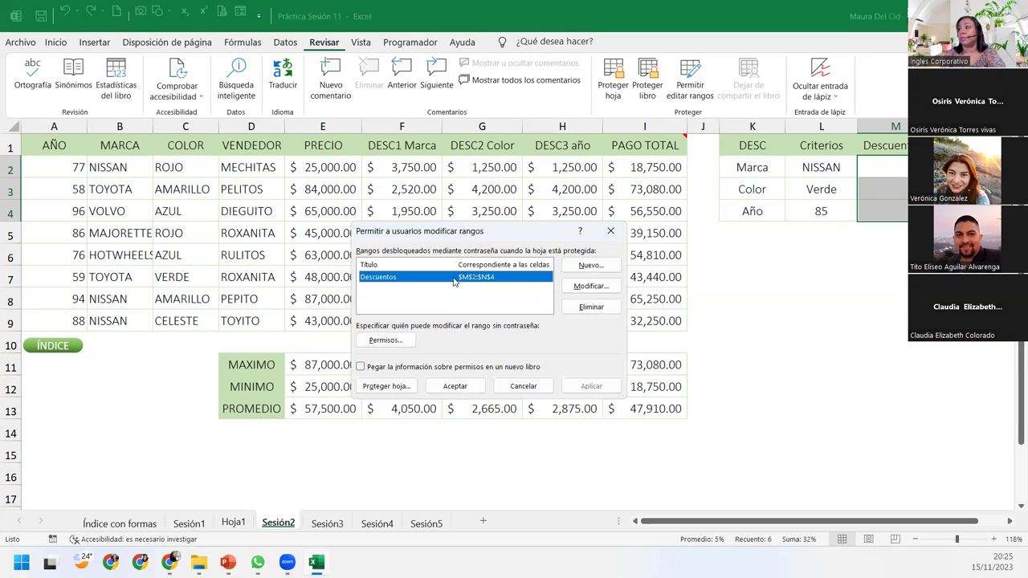
click(590, 287)
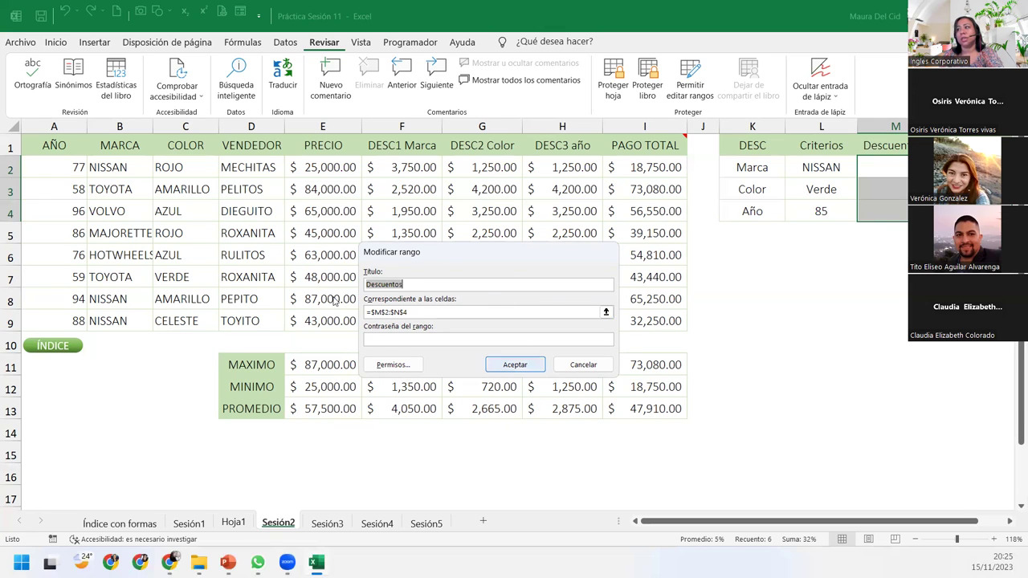
click(458, 313)
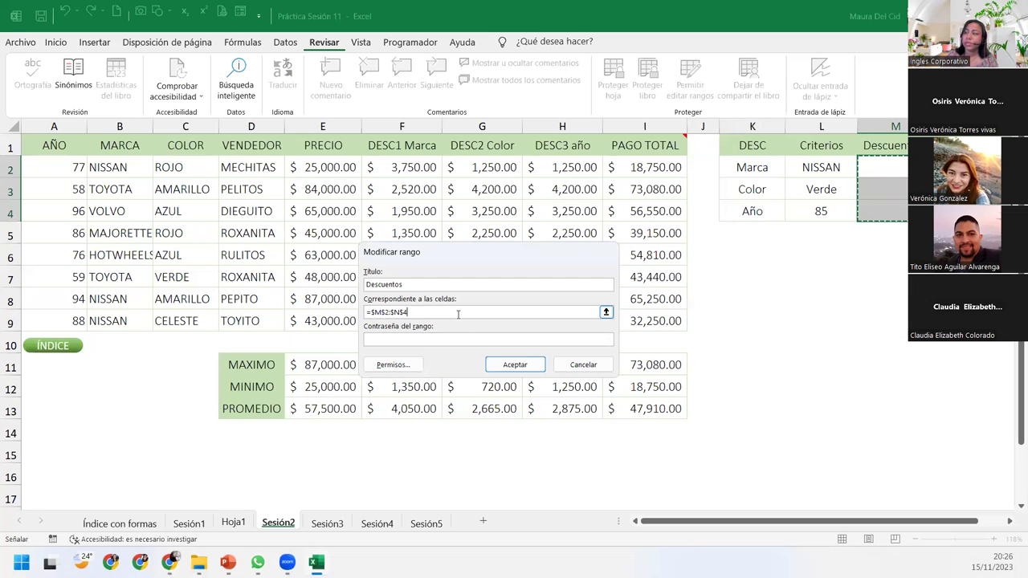
click(584, 364)
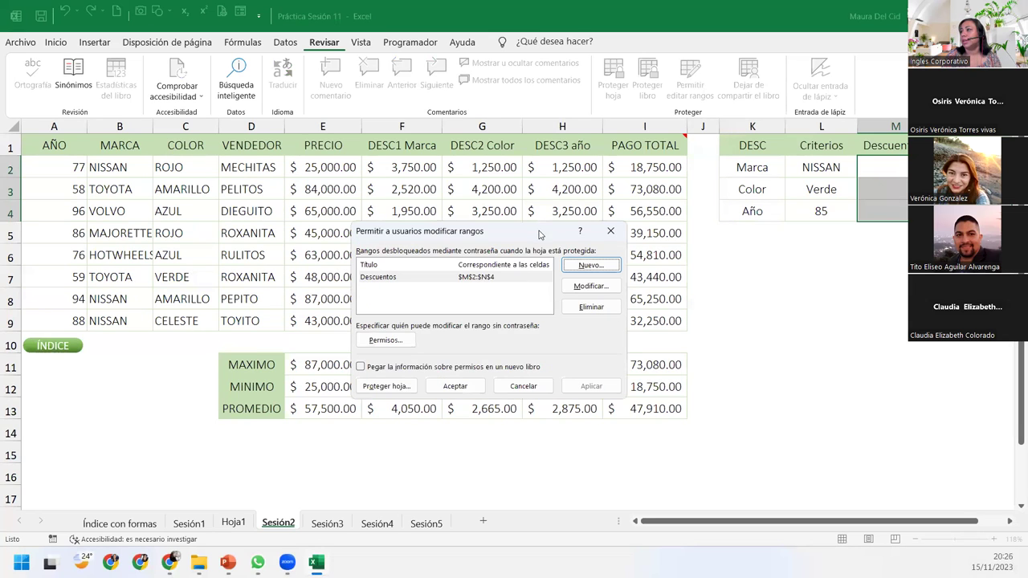
drag(533, 233, 484, 229)
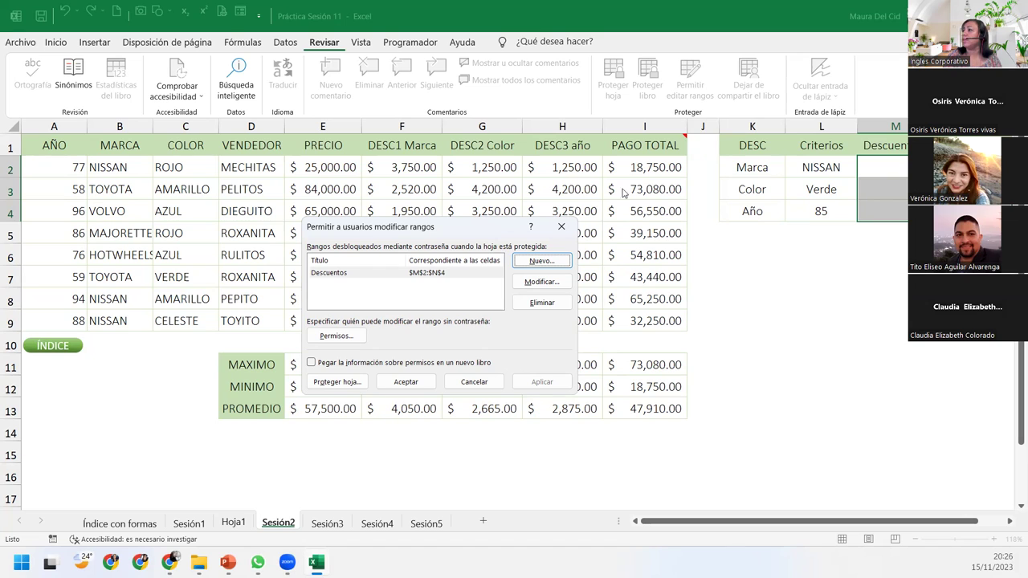
click(561, 227)
drag(870, 223, 932, 201)
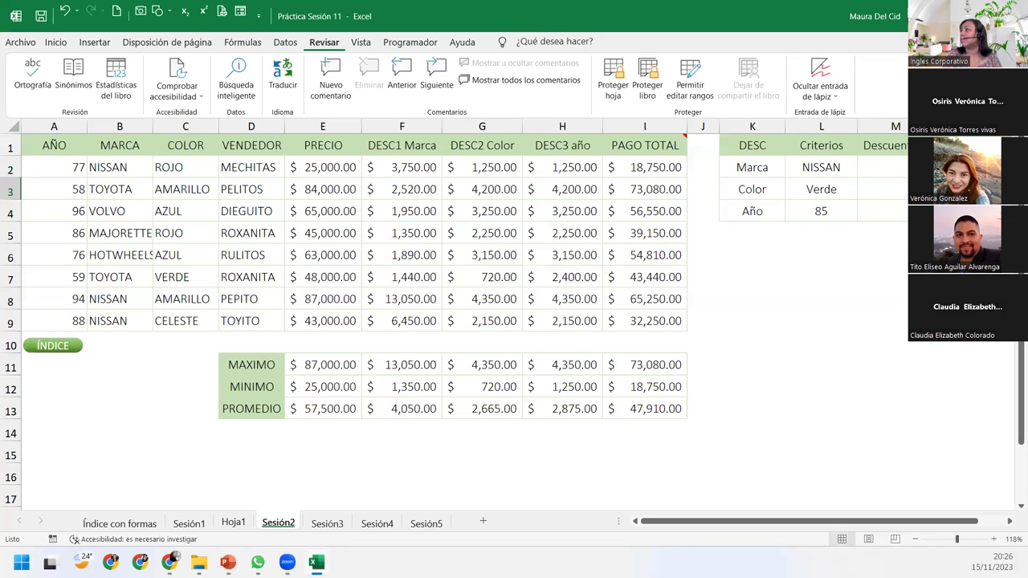
click(690, 84)
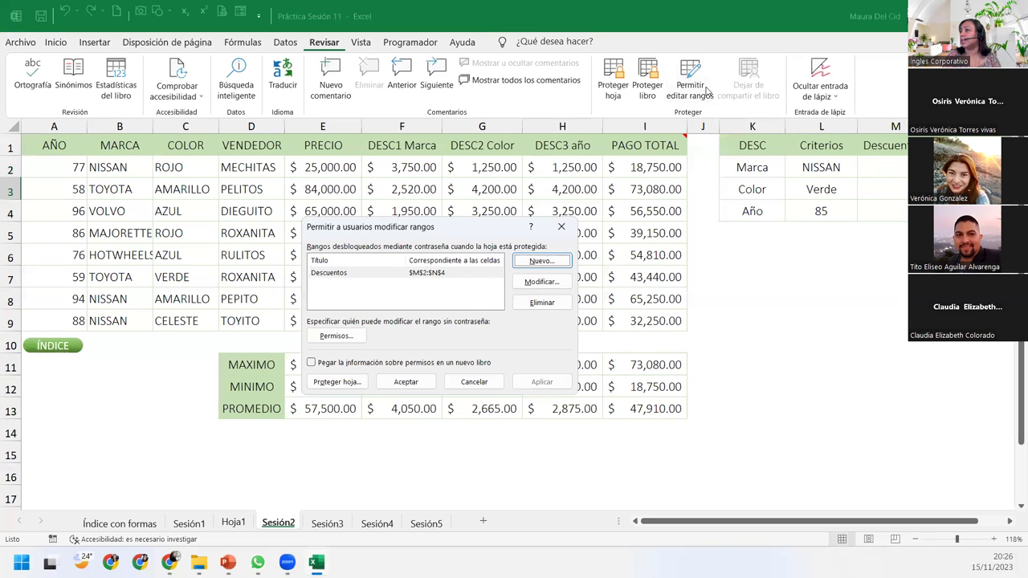
click(382, 274)
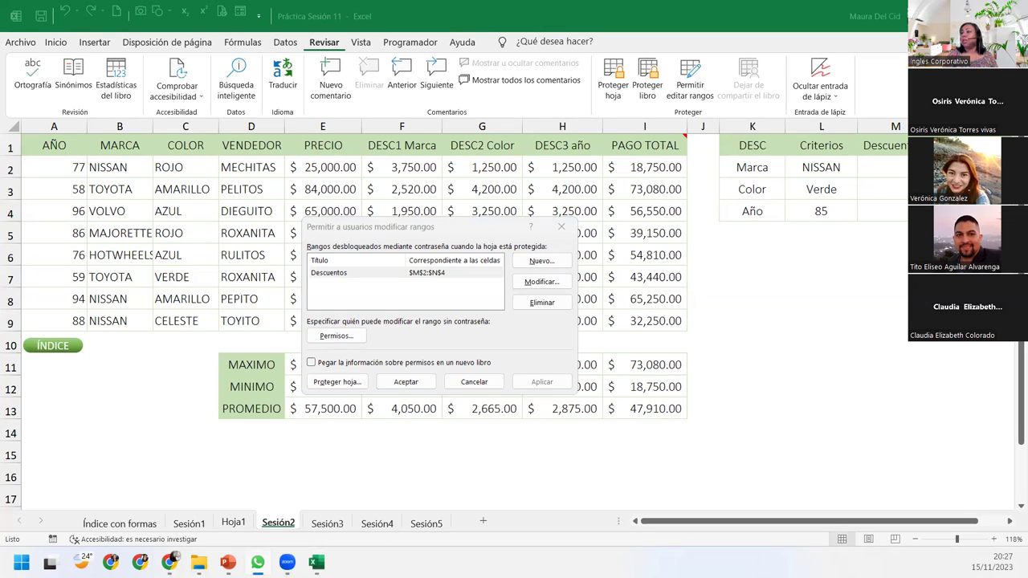
click(561, 227)
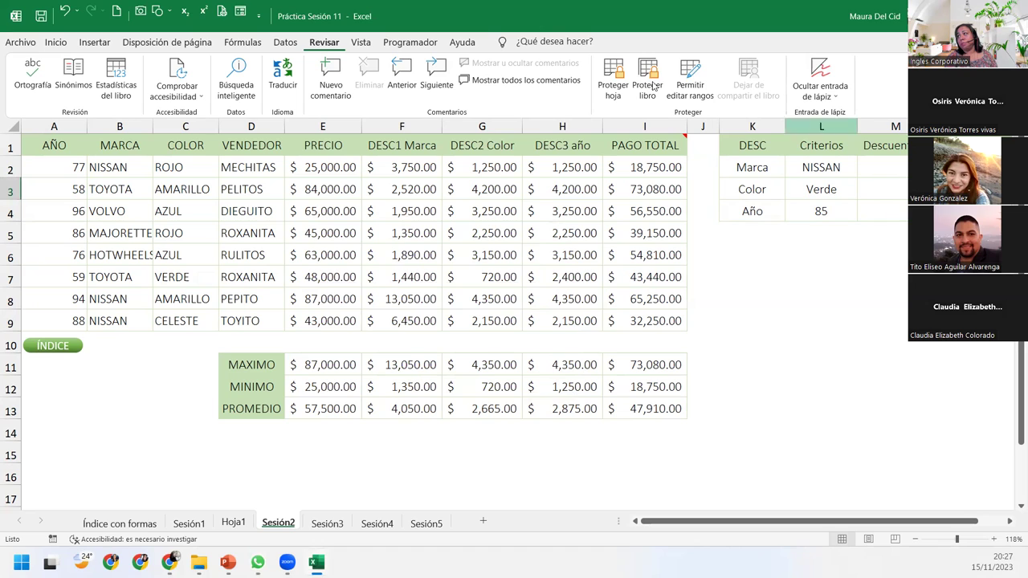
click(695, 80)
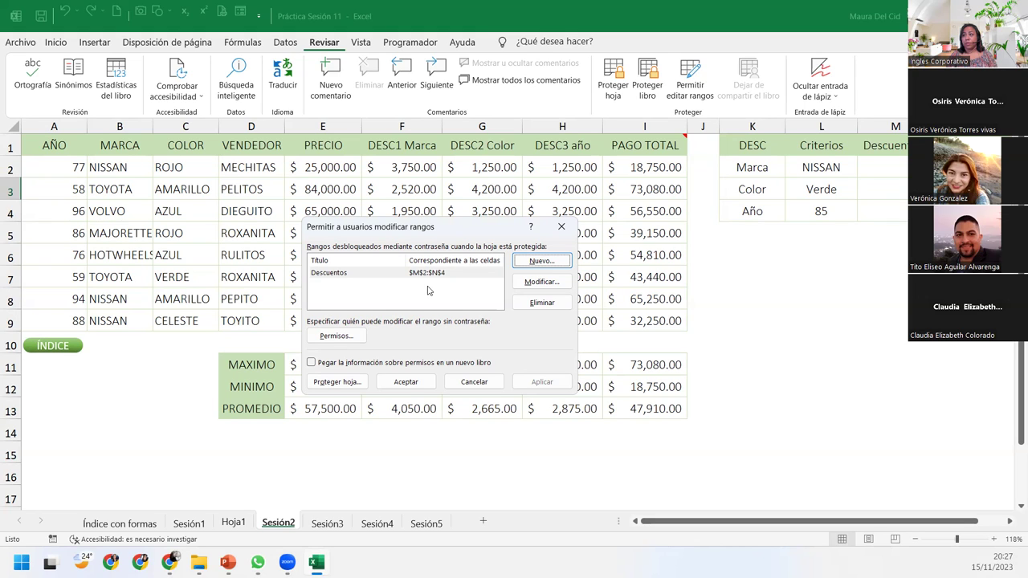
Step: Draft an extra M2:N4 range, discard it, and close the range permissions with only Descuentos
click(527, 258)
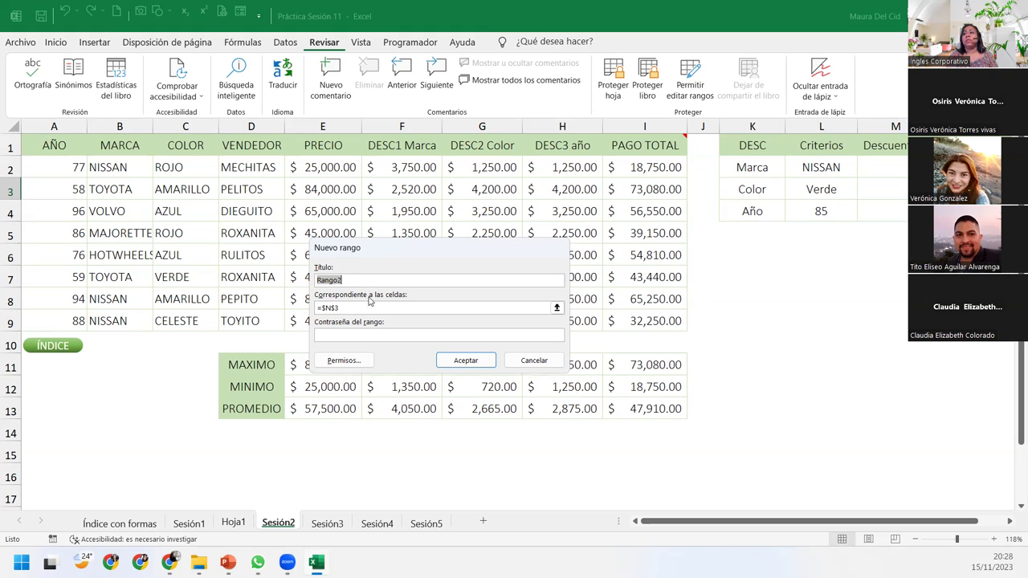
click(334, 308)
key(BackSpace)
key(BackSpace)
key(BackSpace)
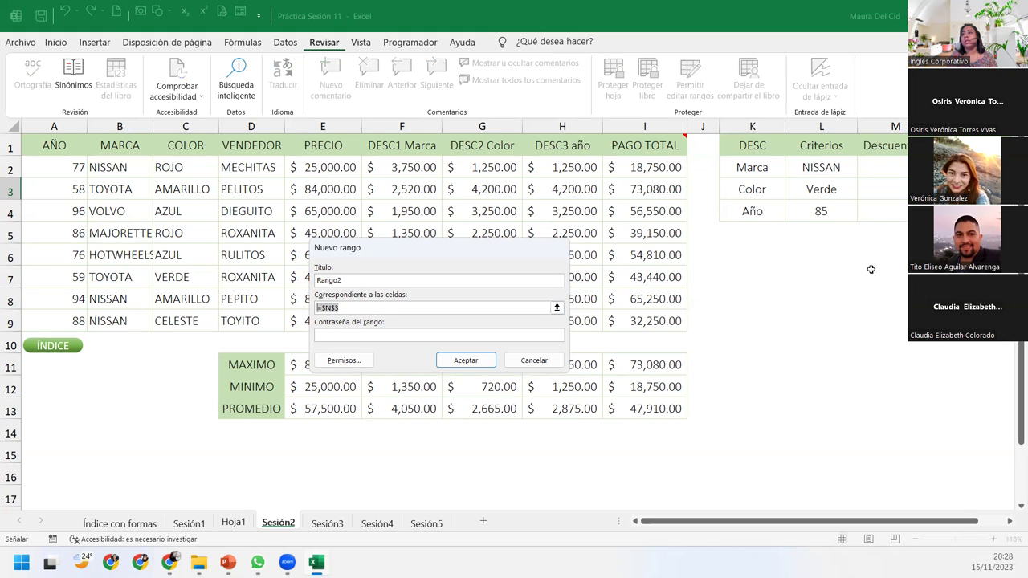
click(898, 169)
drag(898, 169, 924, 211)
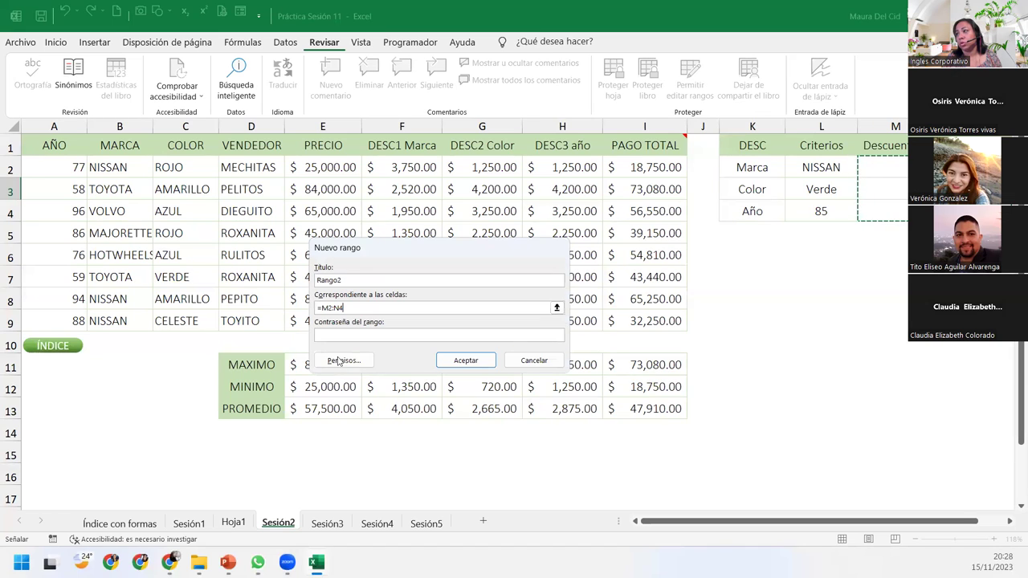
click(527, 360)
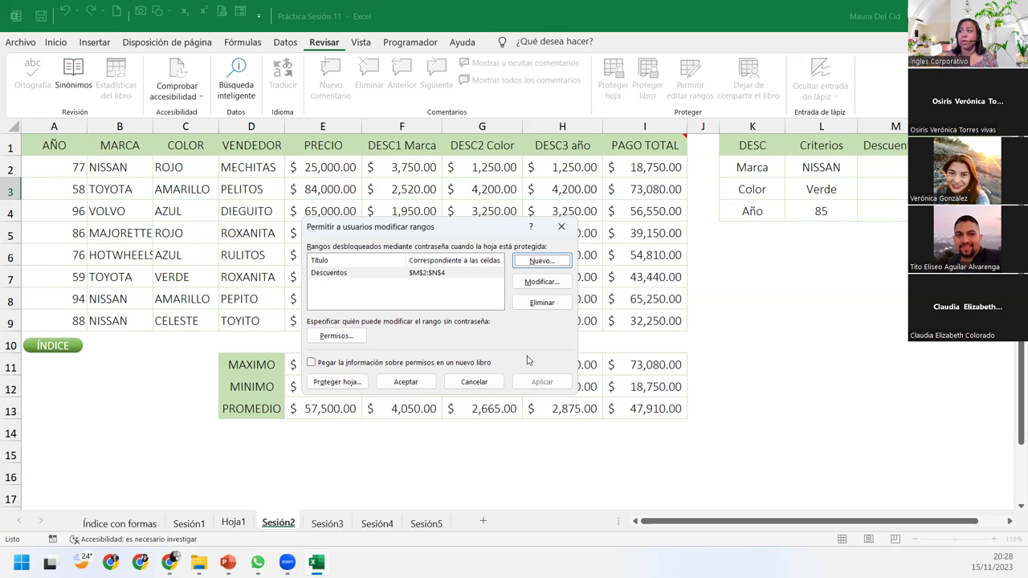
click(560, 228)
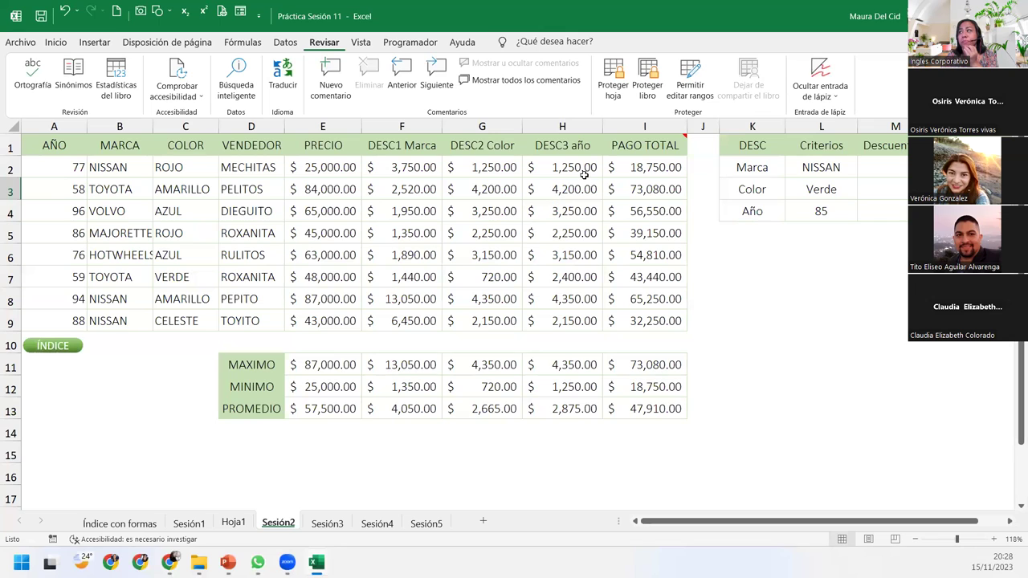
Step: Protect Sesión2 with the sheet password, re-entering it after a mismatched confirmation
click(614, 88)
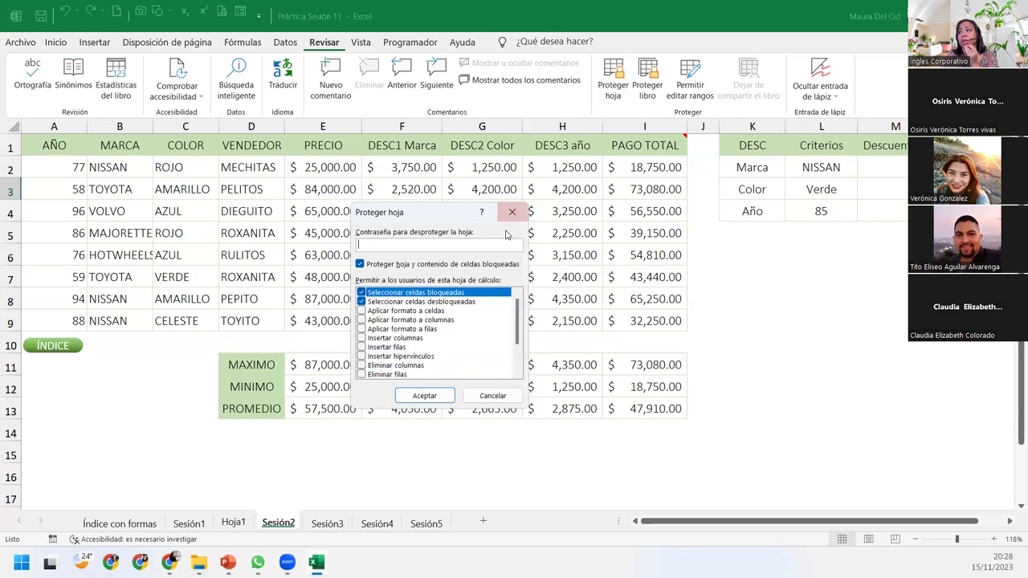
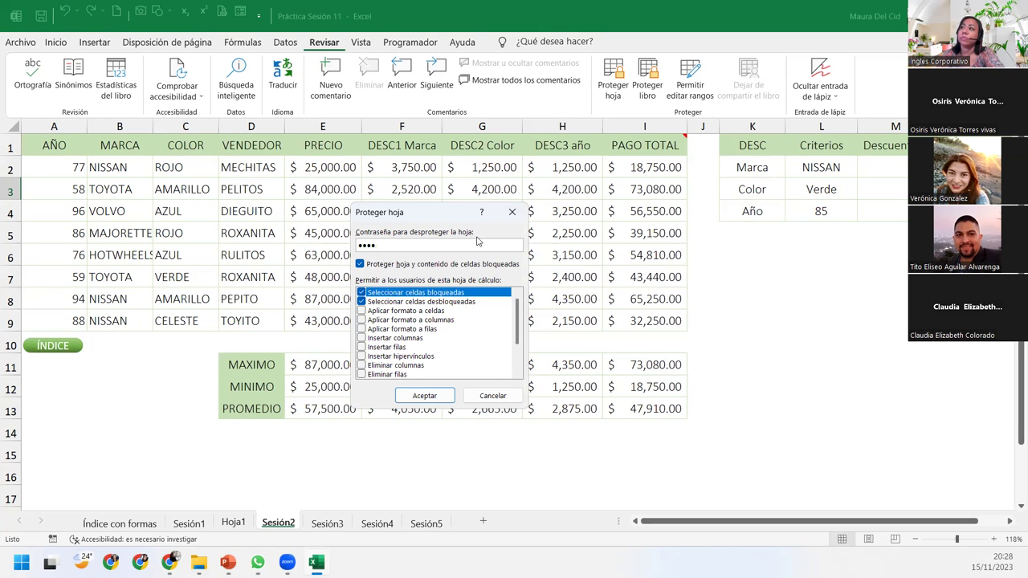
key(Return)
key(Return)
key(Return)
key(Return)
key(Return)
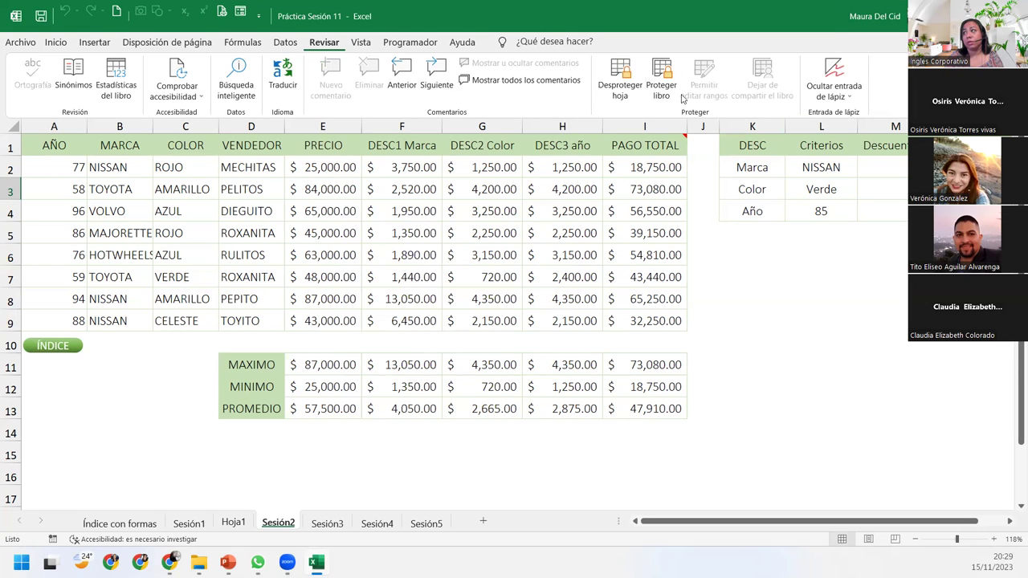
click(602, 164)
click(633, 147)
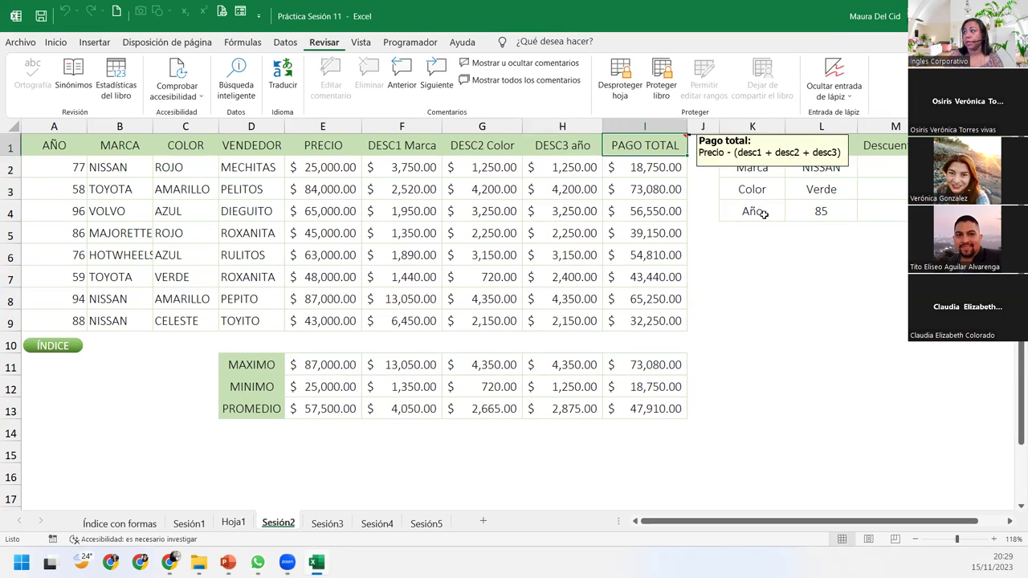
click(956, 188)
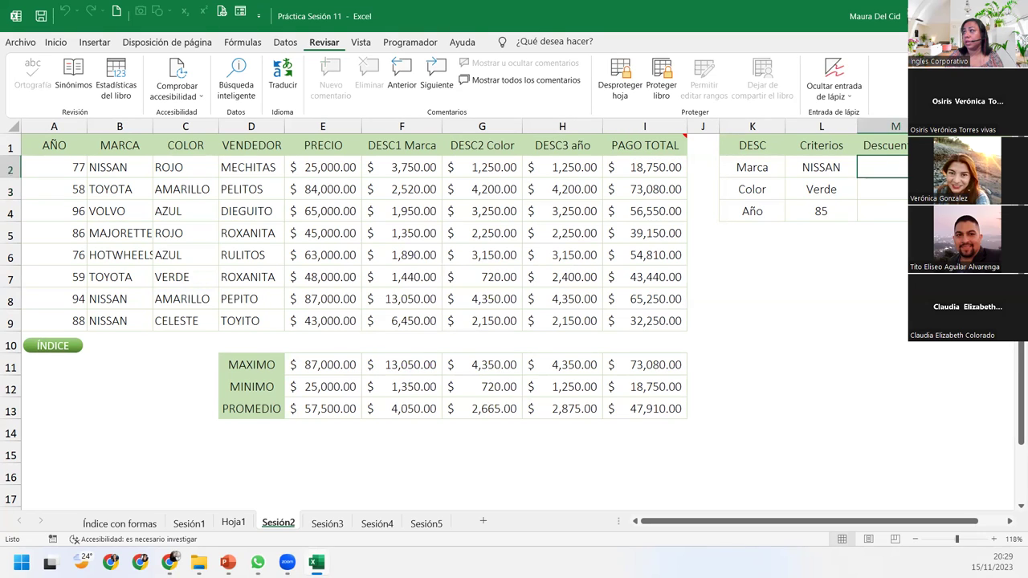
click(883, 211)
click(956, 188)
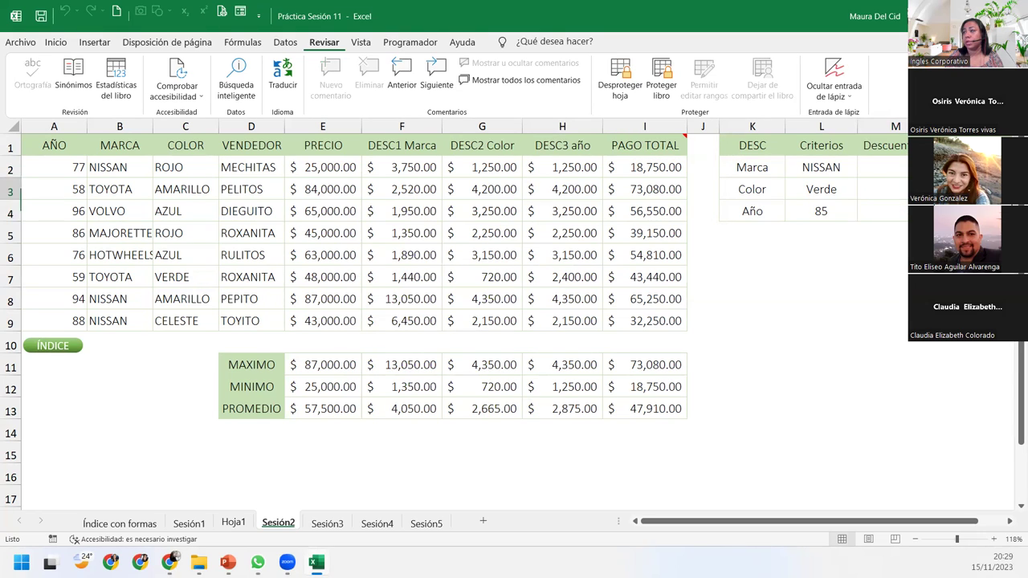
click(884, 168)
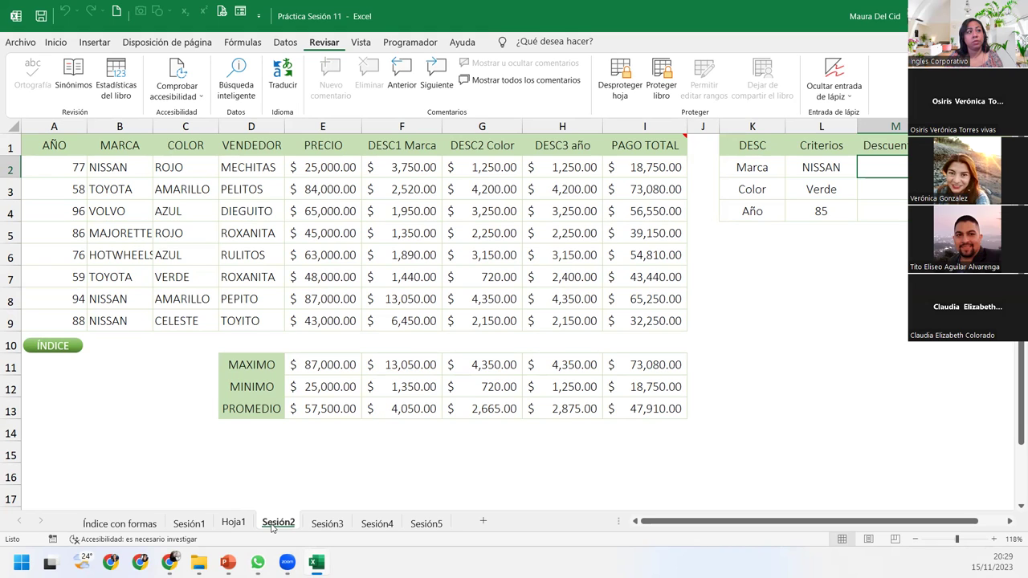
Step: Make the Sesión2 tab light blue and the Sesión1 tab green
right_click(273, 526)
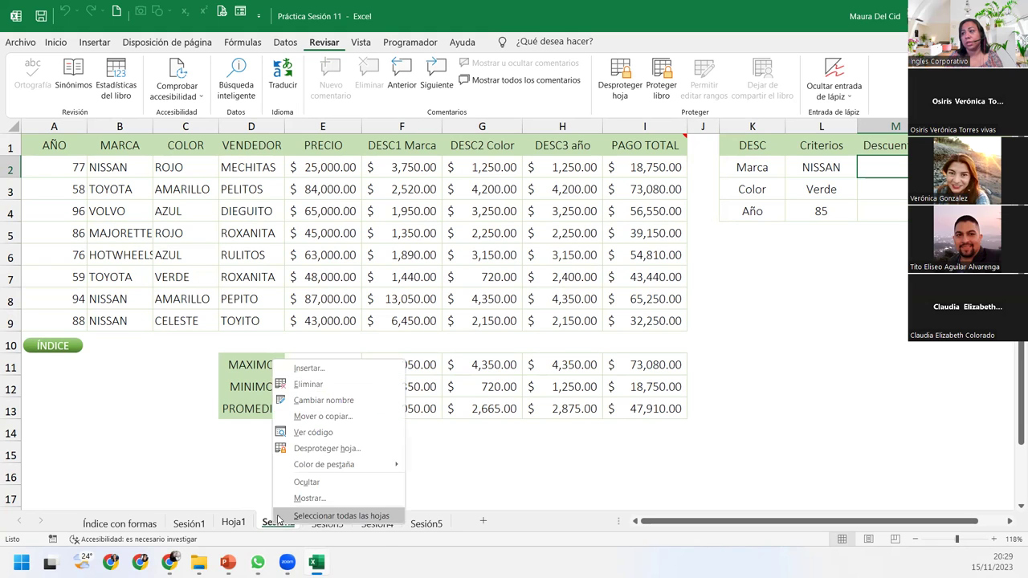
mouse_move(324, 464)
click(476, 508)
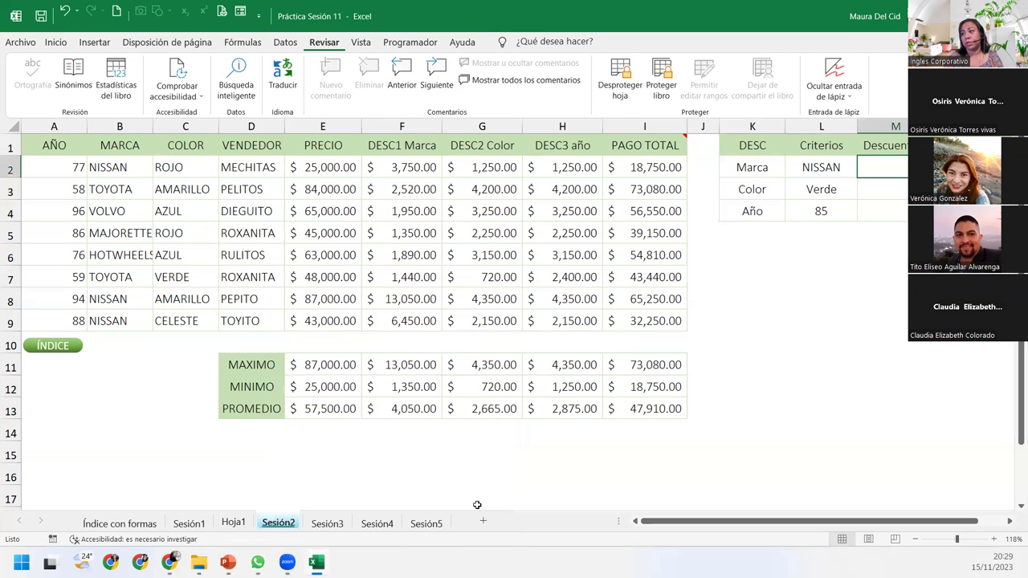
click(190, 524)
right_click(190, 523)
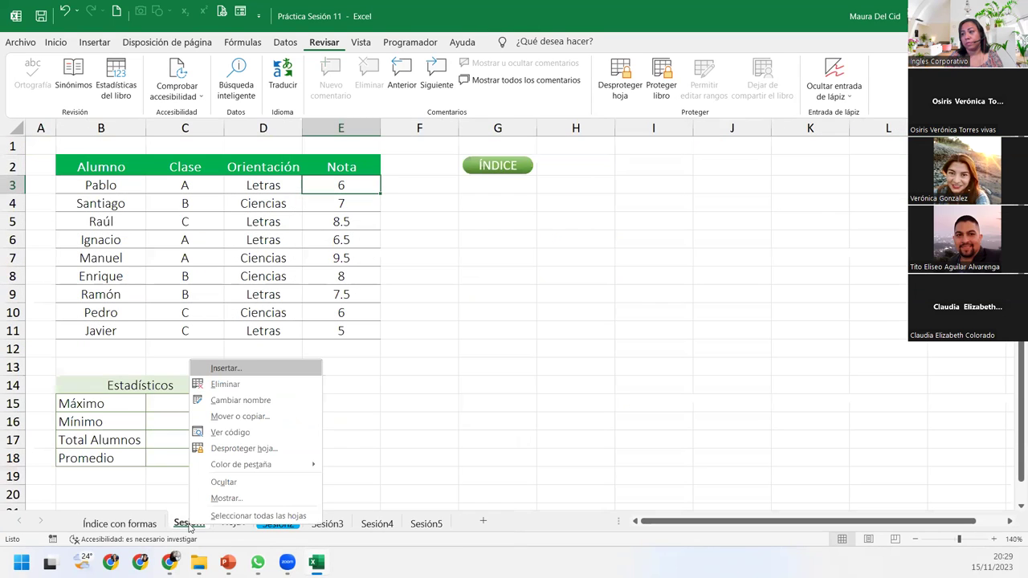
mouse_move(241, 464)
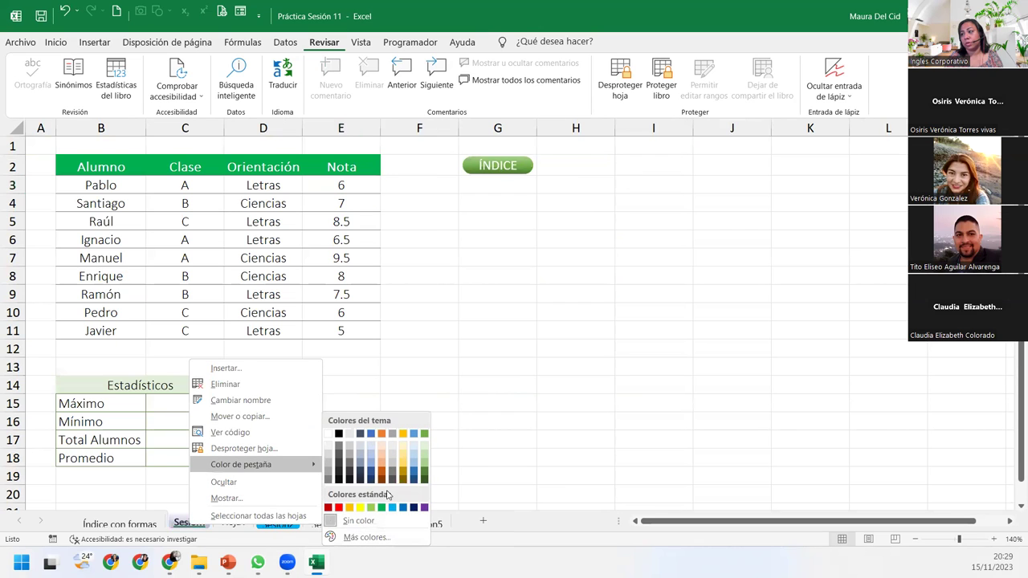
click(381, 508)
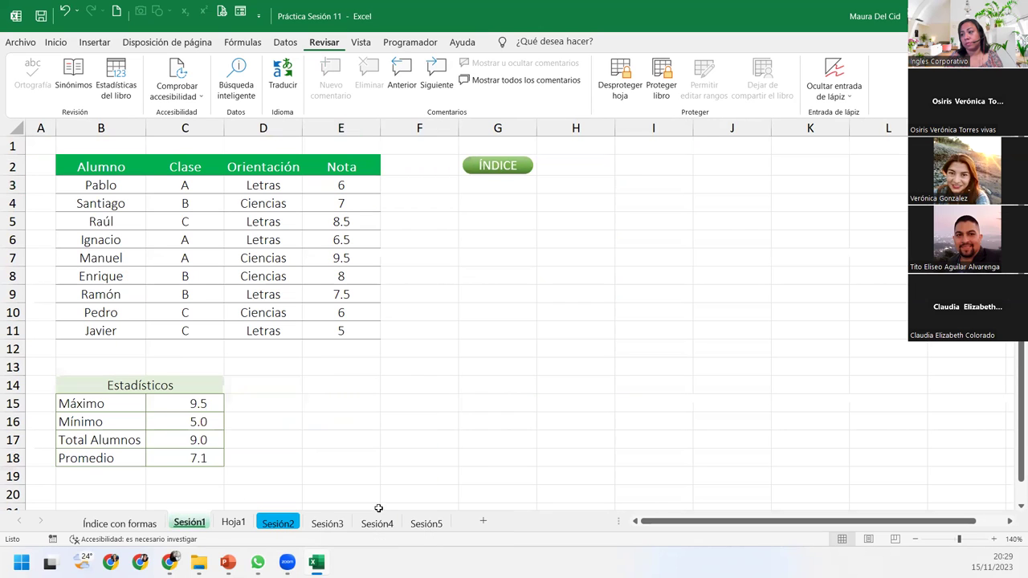
Step: Recolour the Sesión2 tab a stronger blue and go to the Sesión3 sheet
right_click(271, 523)
mouse_move(320, 456)
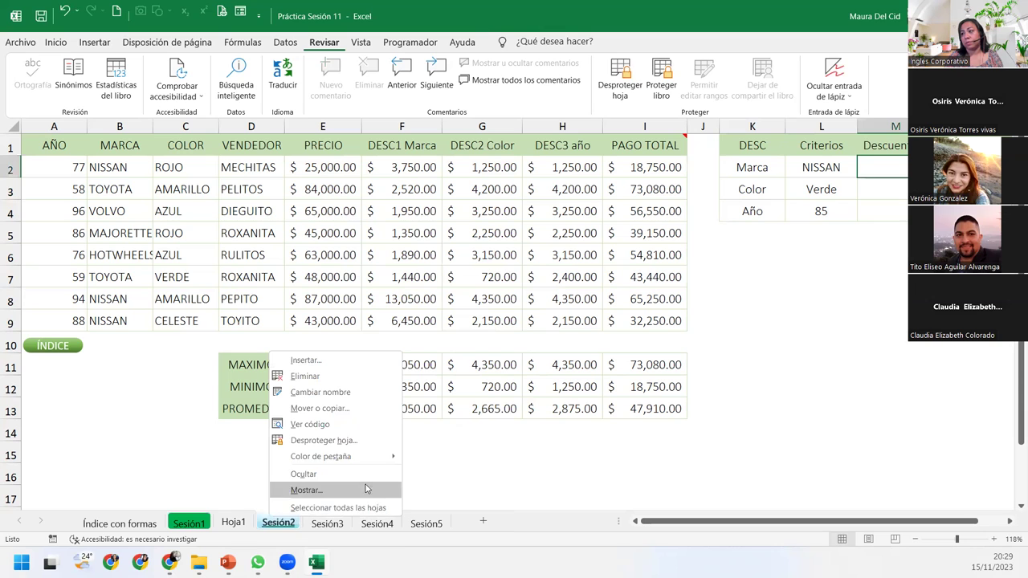
click(482, 508)
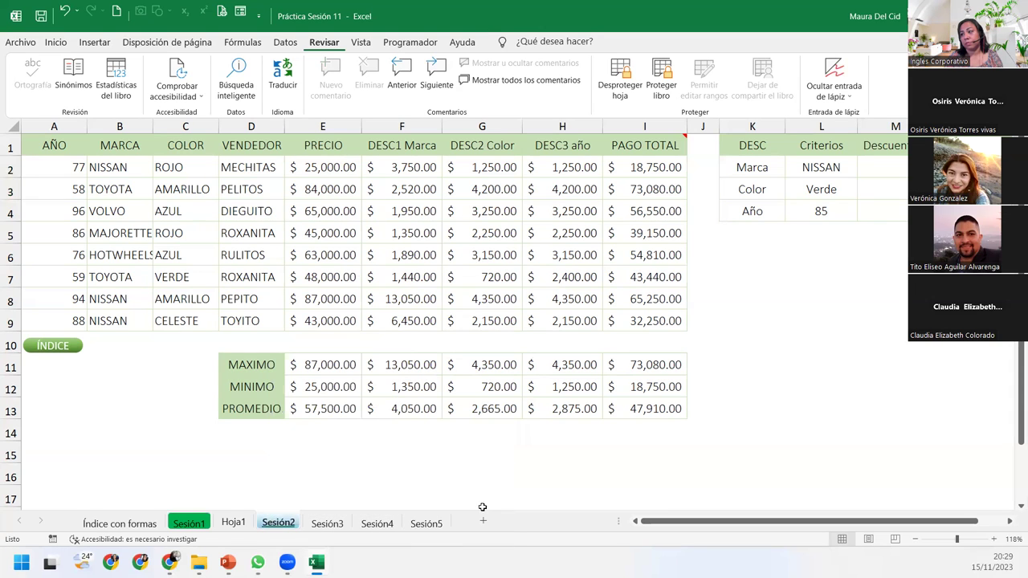
click(323, 524)
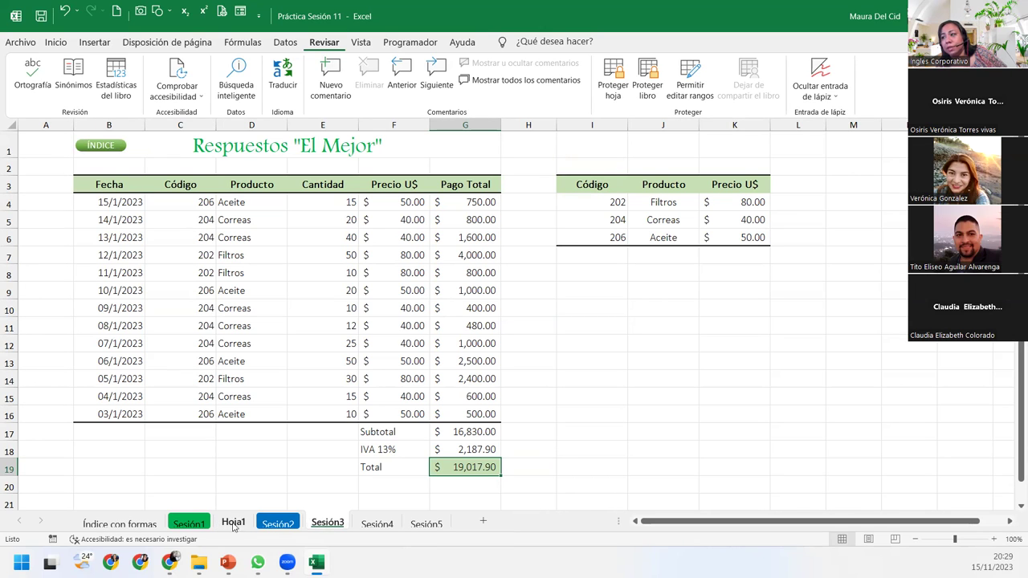
Step: Rename the Hoja1 sheet tab to Práctica
click(237, 523)
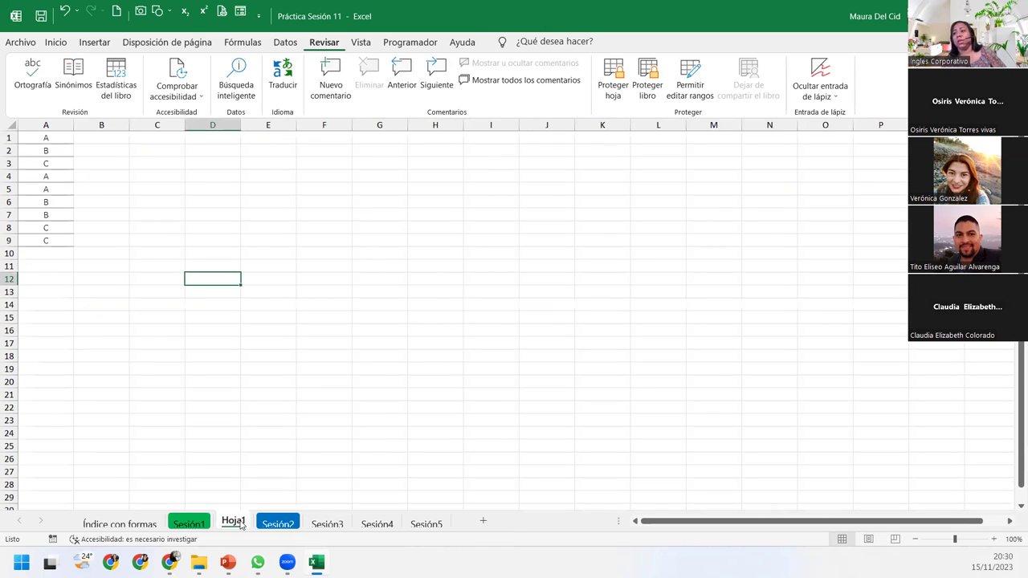
double_click(233, 522)
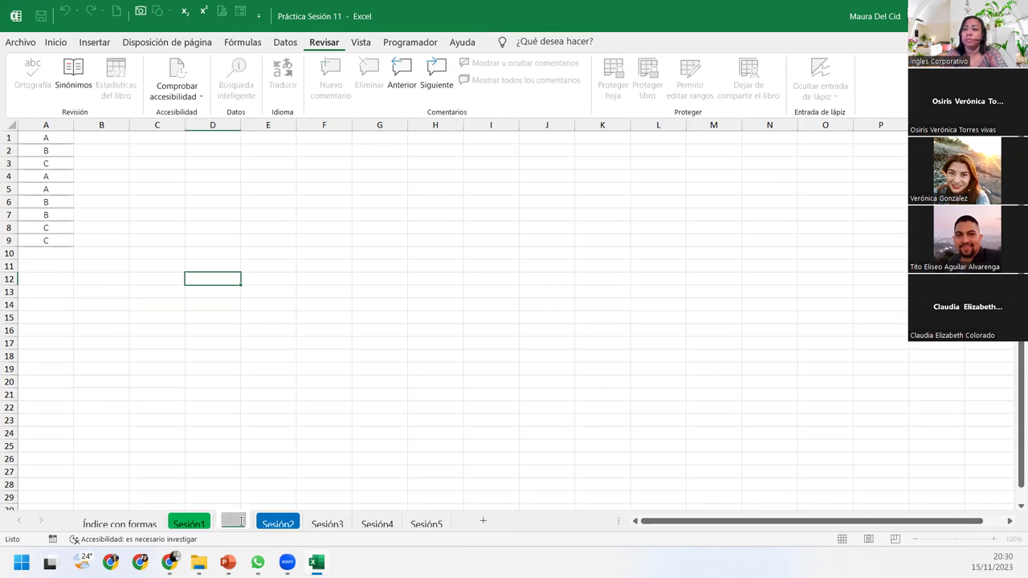
click(240, 523)
key(BackSpace)
key(BackSpace)
key(BackSpace)
key(BackSpace)
key(BackSpace)
text(Práctica)
key(Return)
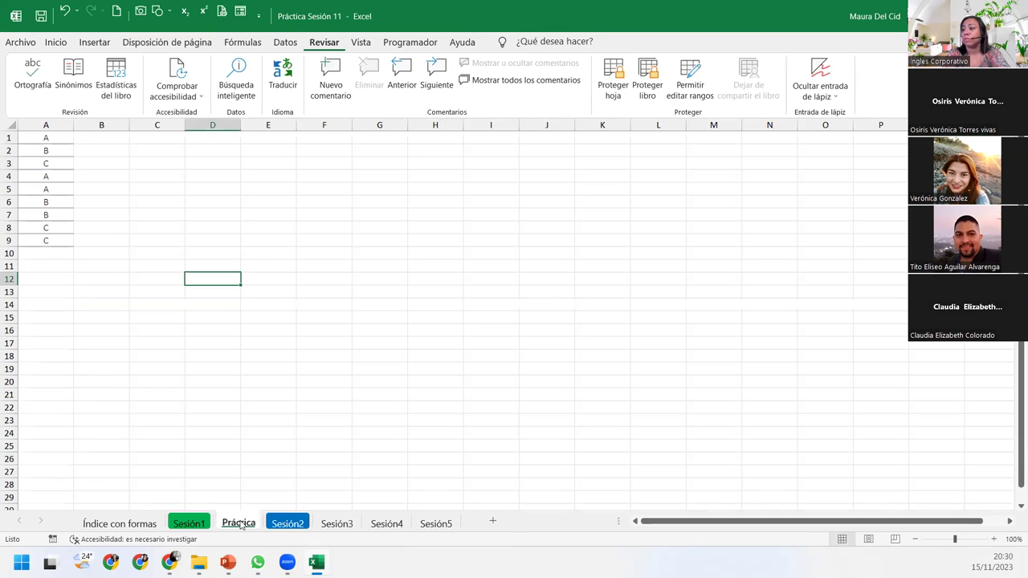
Step: Retype the Práctica tab name, then bring up Revisar > Proteger libro
double_click(240, 523)
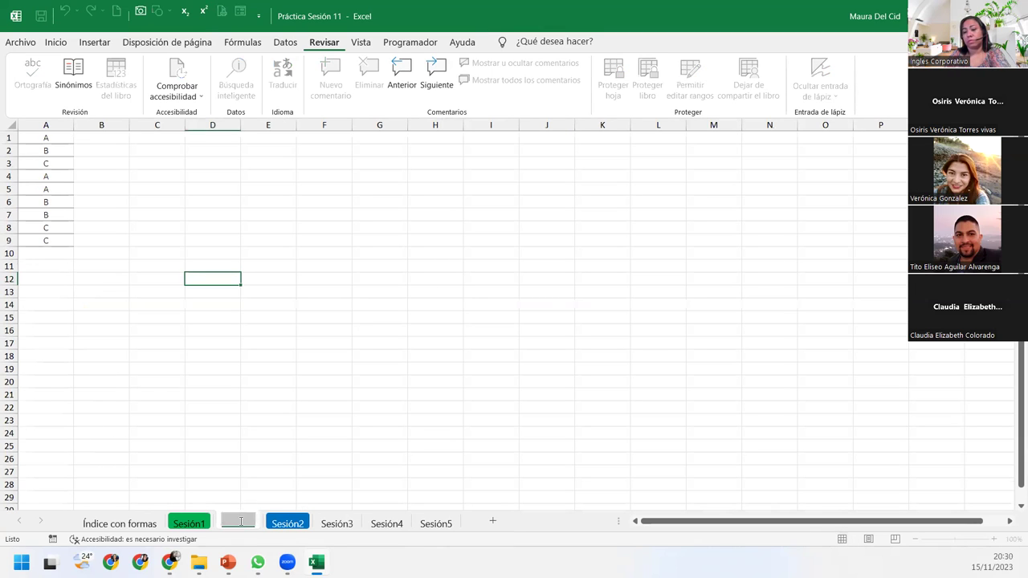
key(BackSpace)
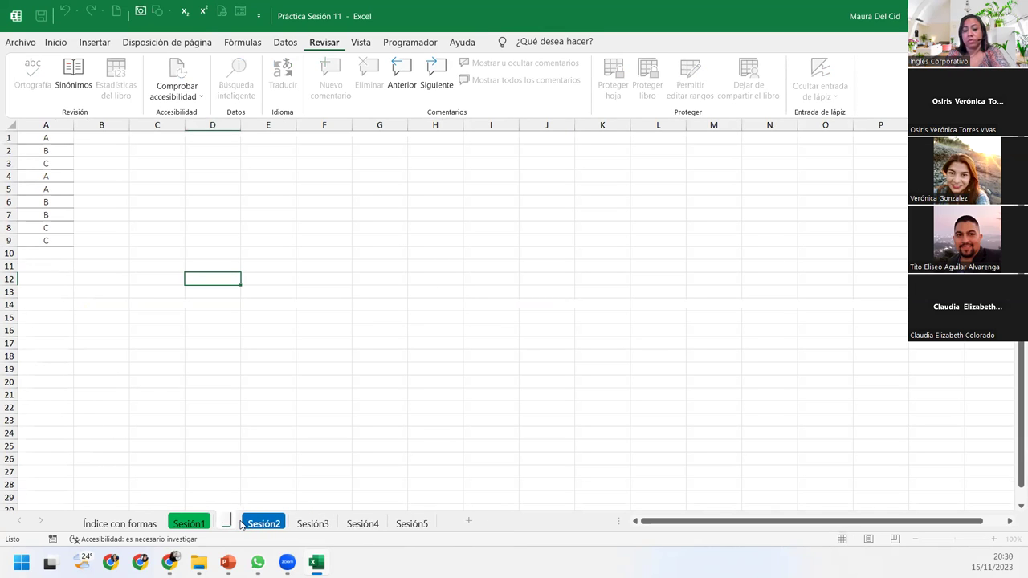
text(Práctica)
key(Return)
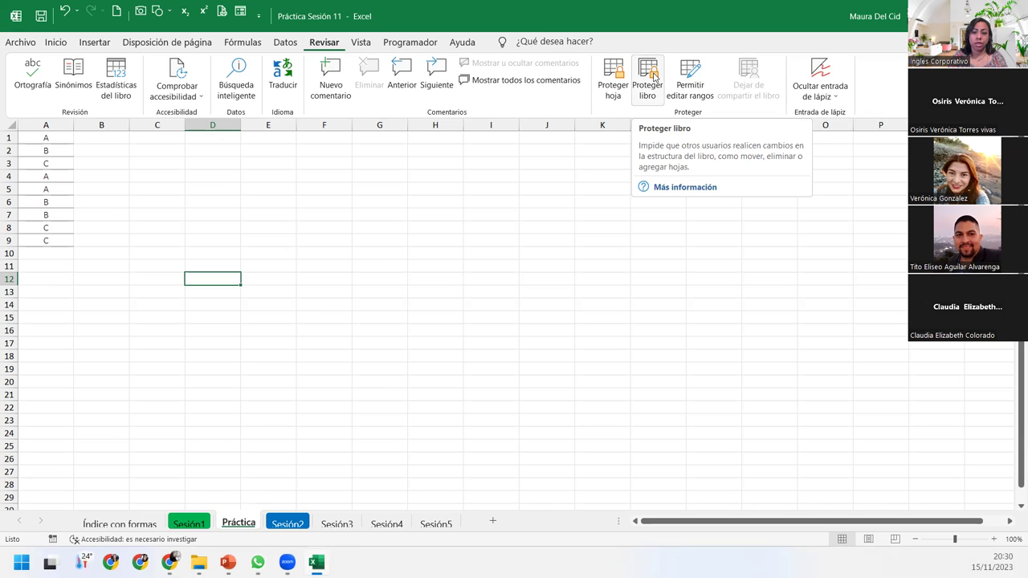
click(654, 76)
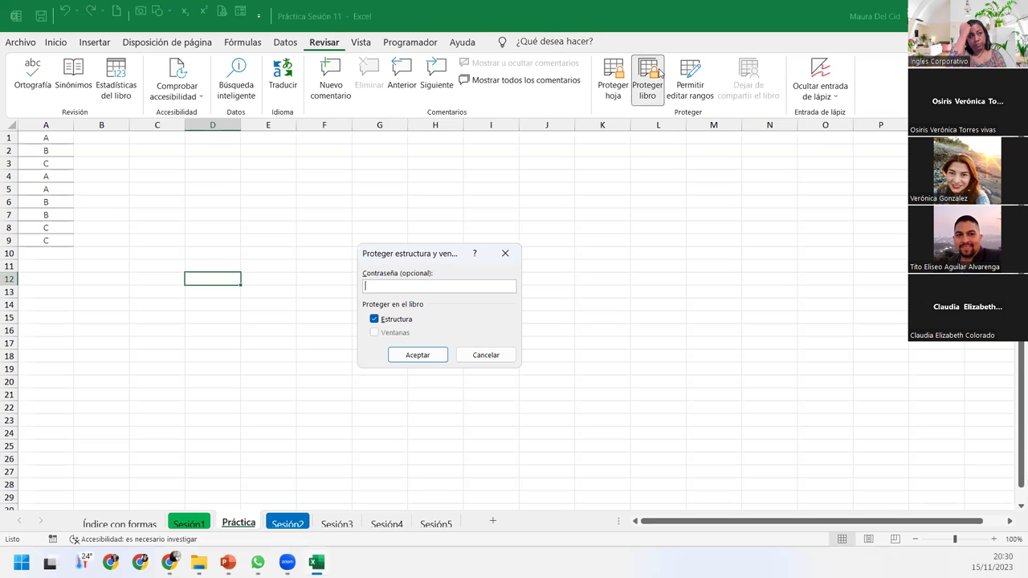
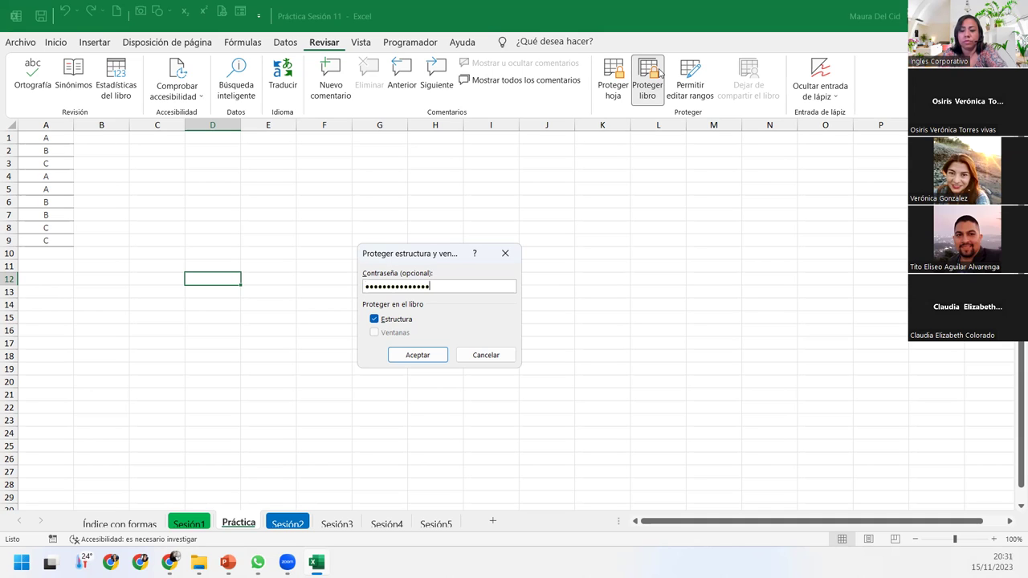
Step: Protect the workbook structure with a password, retyping it to confirm
key(Return)
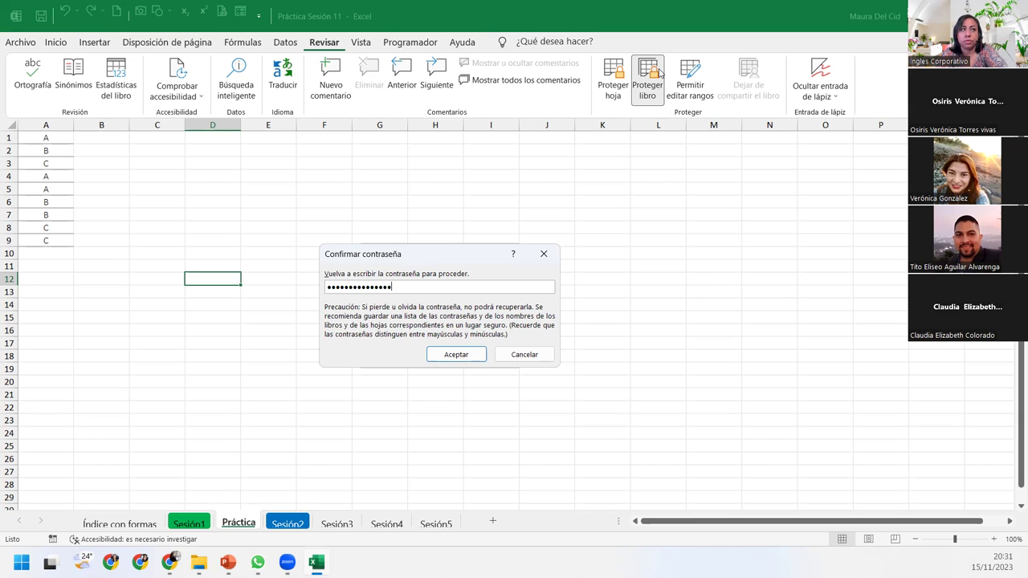
key(Return)
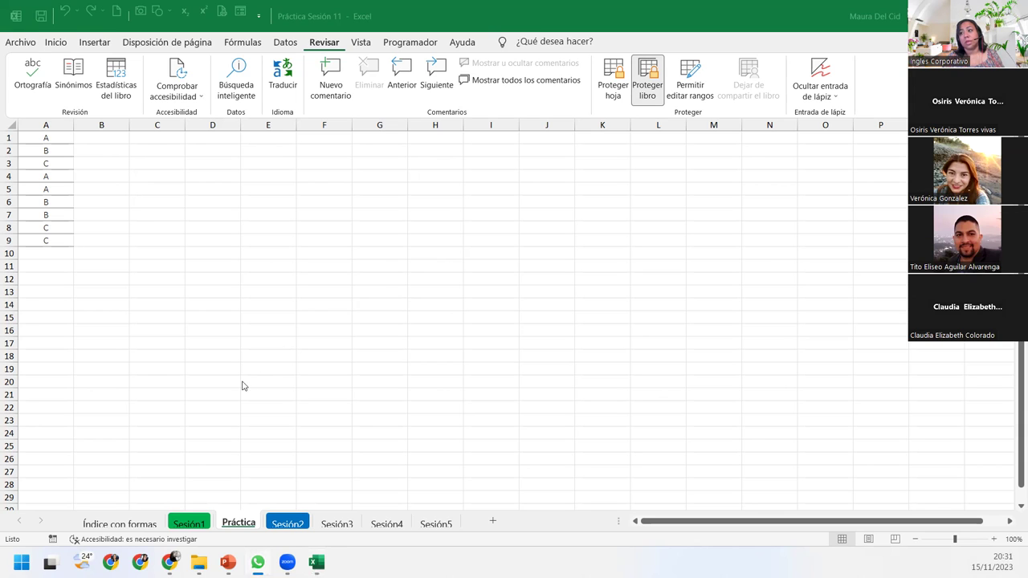
Step: Check that the Práctica and Sesión2 tab menus show the sheet options blocked
key(alt+Tab)
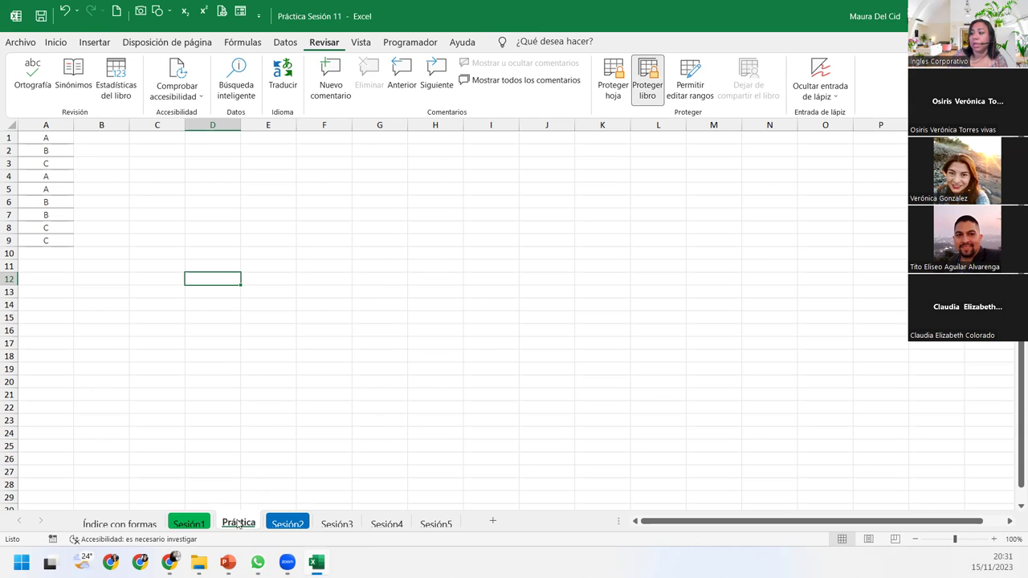
right_click(239, 523)
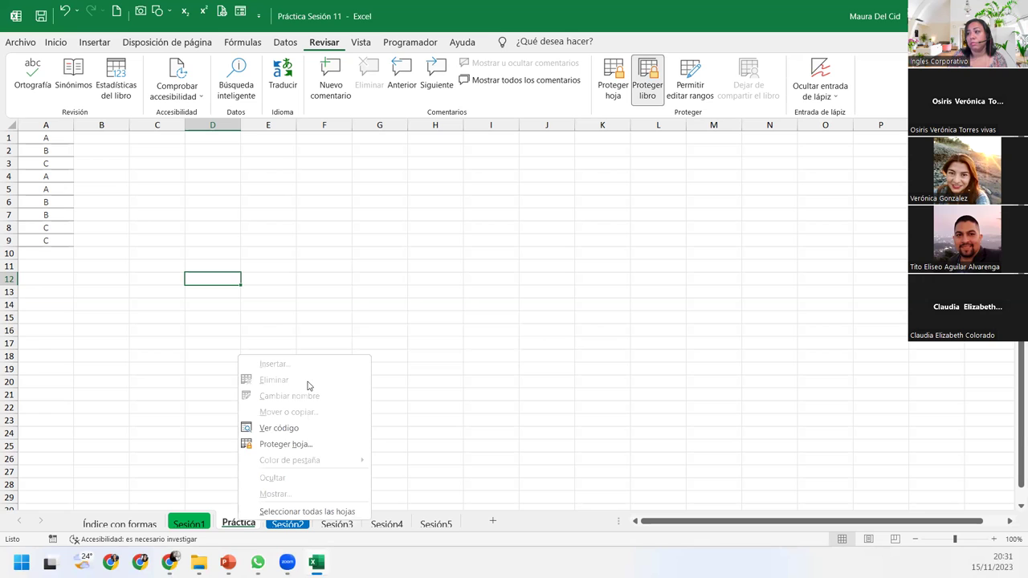
click(166, 328)
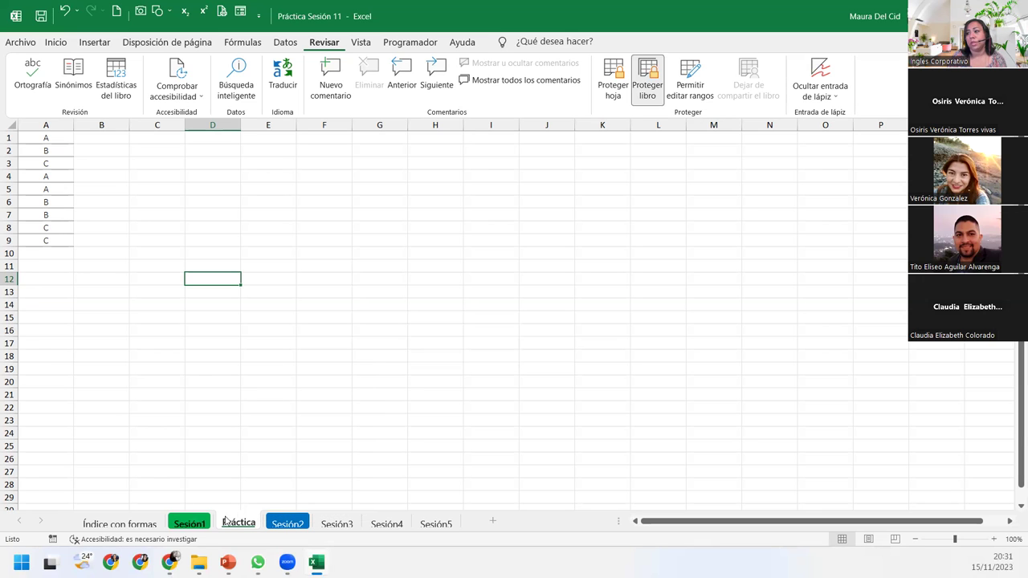
click(280, 525)
right_click(279, 524)
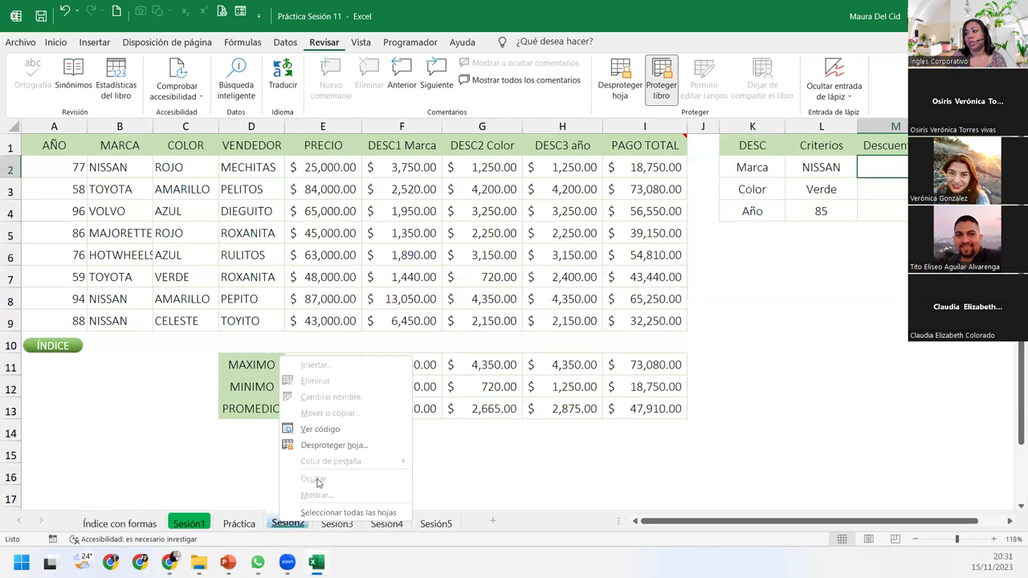
click(241, 524)
Step: Check the Índice con formas tab menu, group all sheets, then ungroup them
click(151, 524)
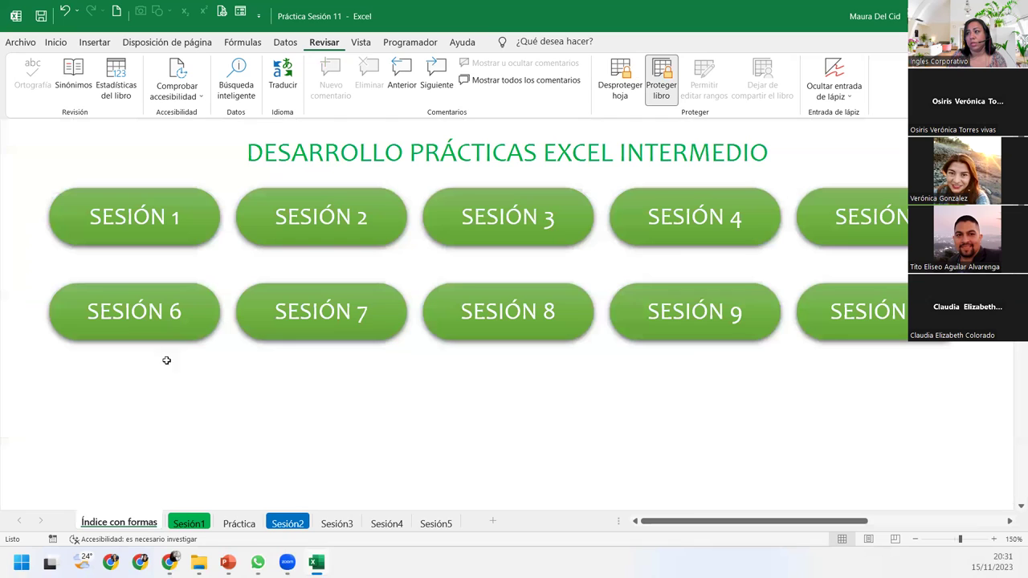
right_click(124, 521)
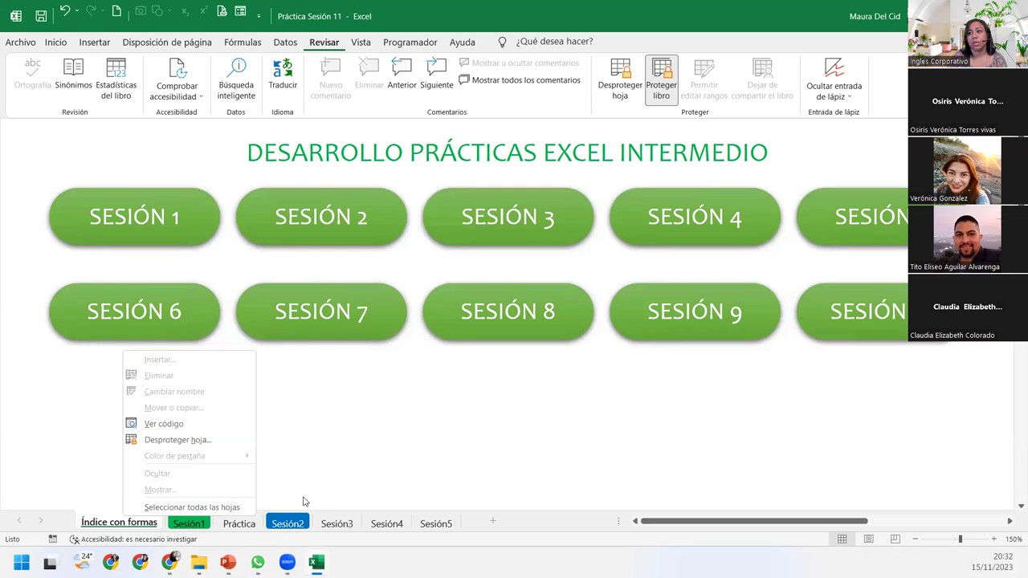
click(192, 507)
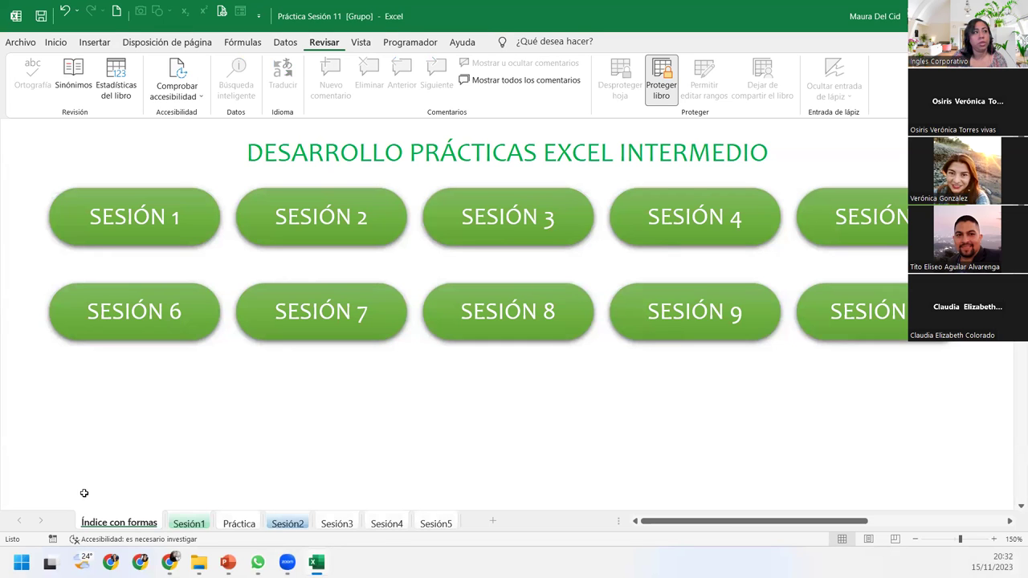
click(178, 523)
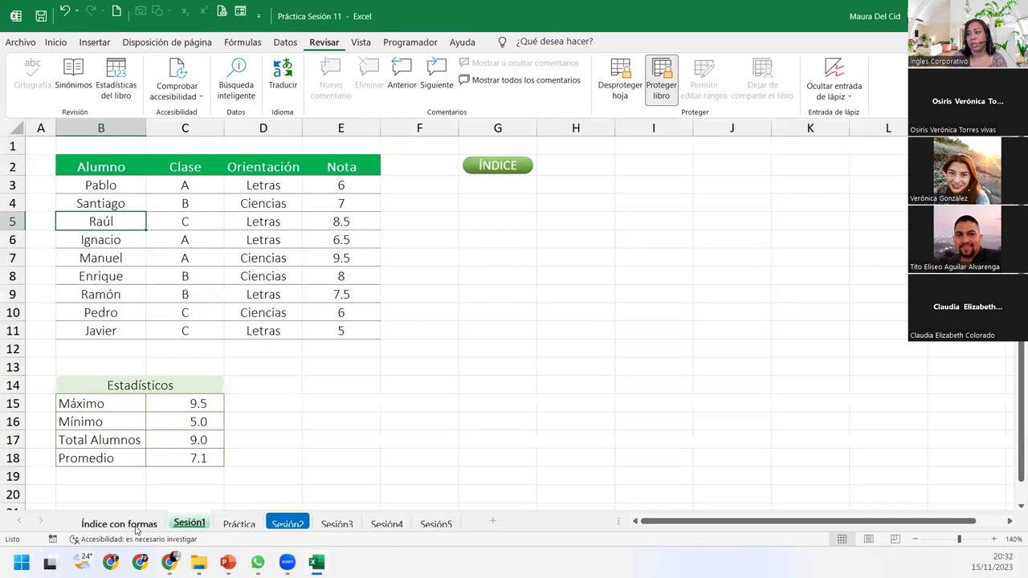
Step: Browse Sesión1 and Índice con formas, select E3 on Sesión1, and end on Sesión3's sales table
click(138, 527)
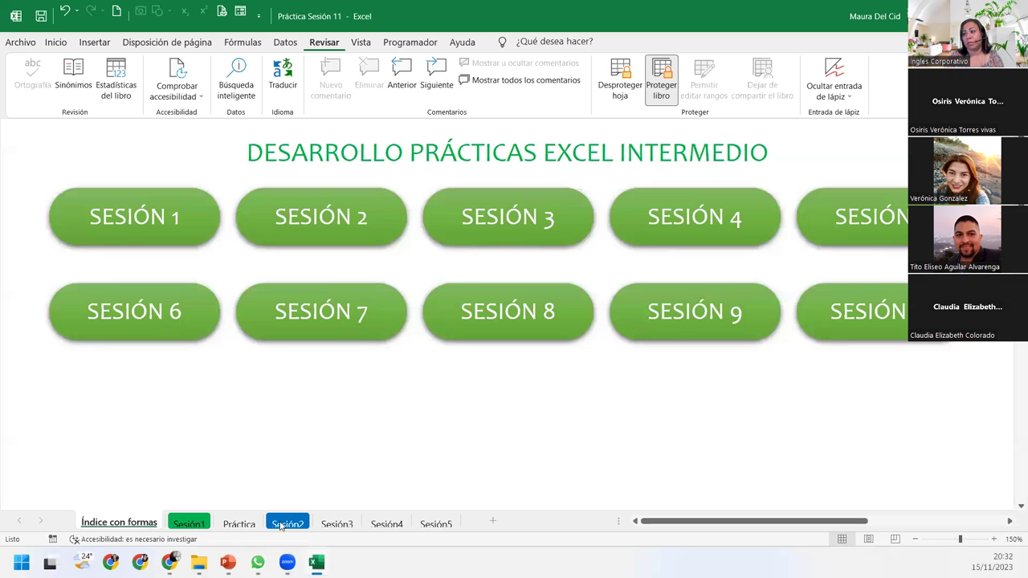
click(234, 523)
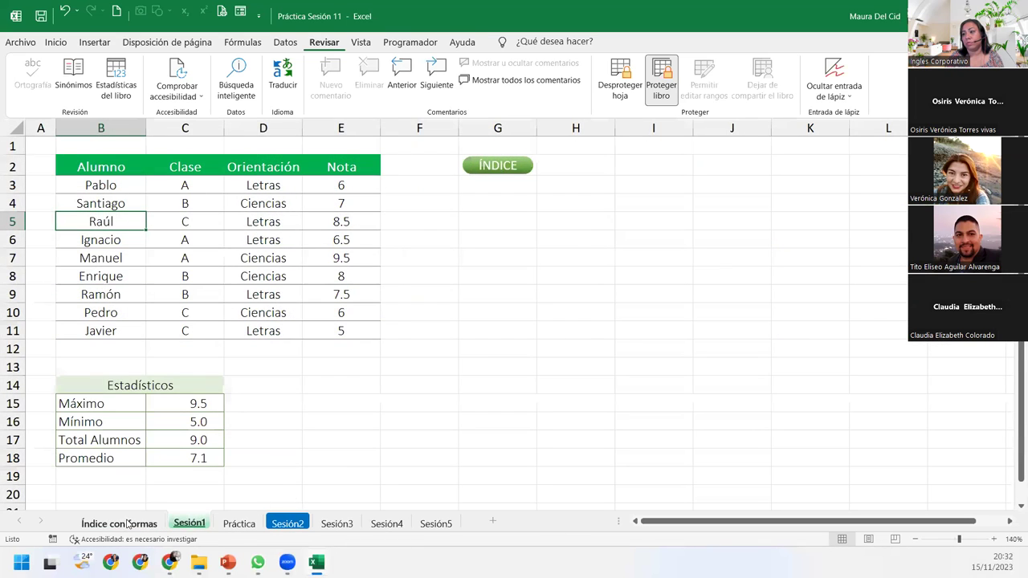
click(112, 523)
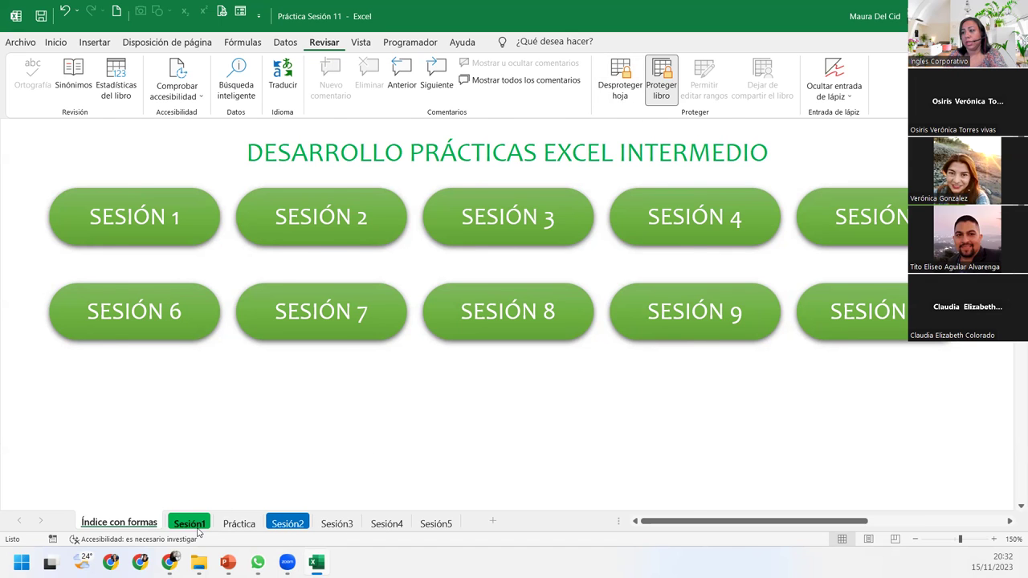
click(200, 528)
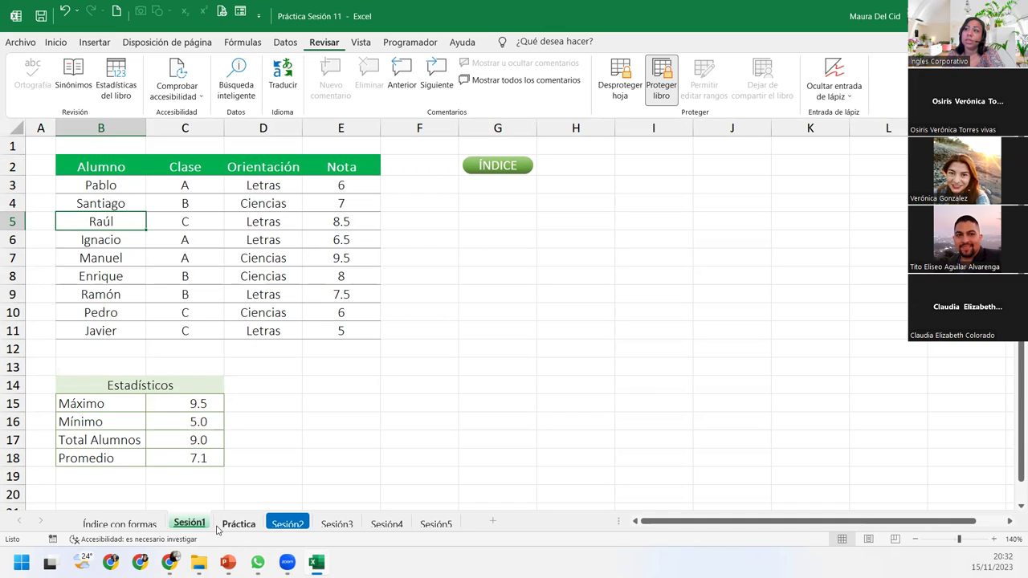
click(362, 184)
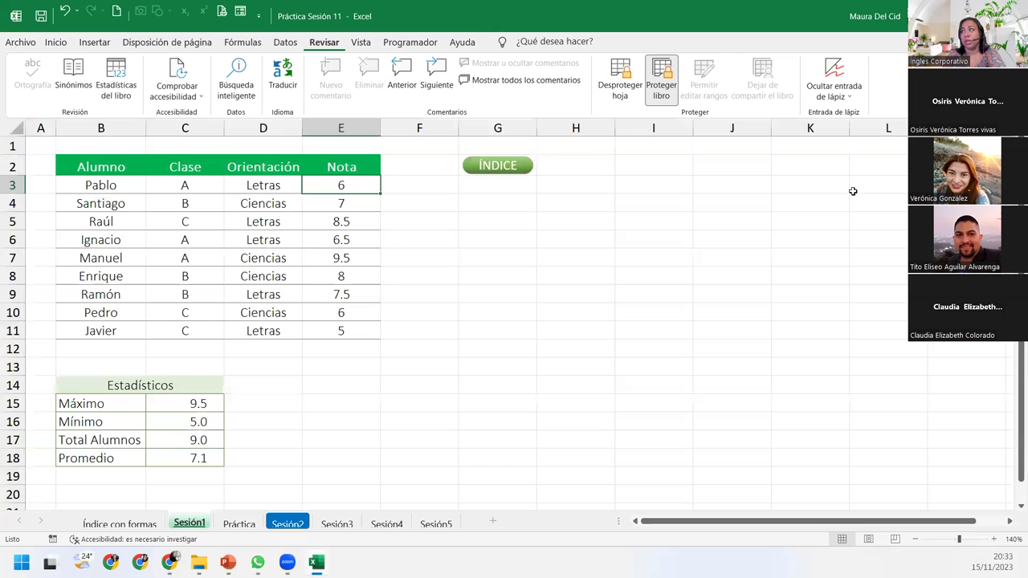
click(341, 527)
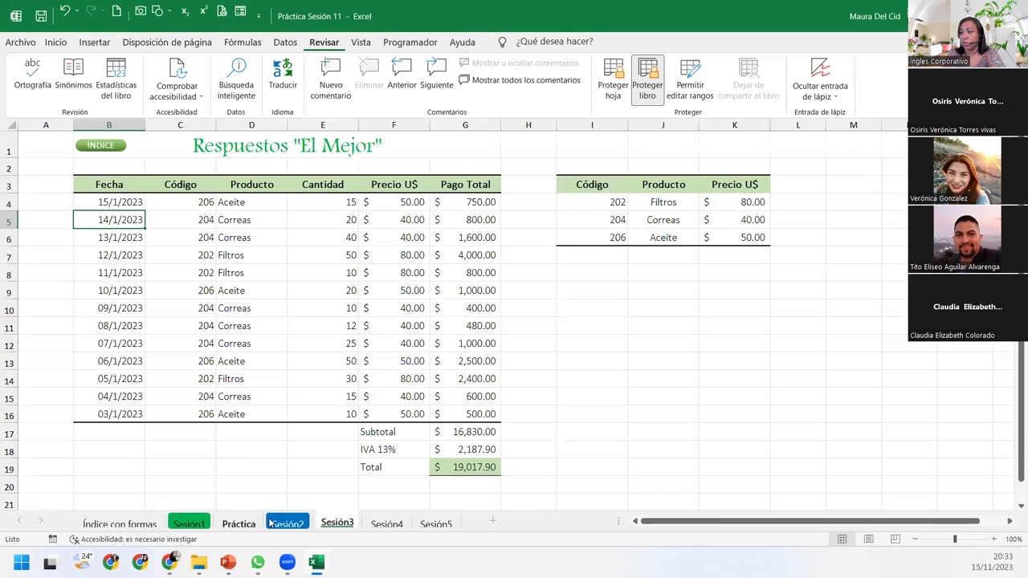
Step: Step through the sheets from Sesión5 back to the Índice con formas index
click(434, 524)
click(387, 524)
click(336, 524)
click(239, 524)
click(188, 523)
click(118, 523)
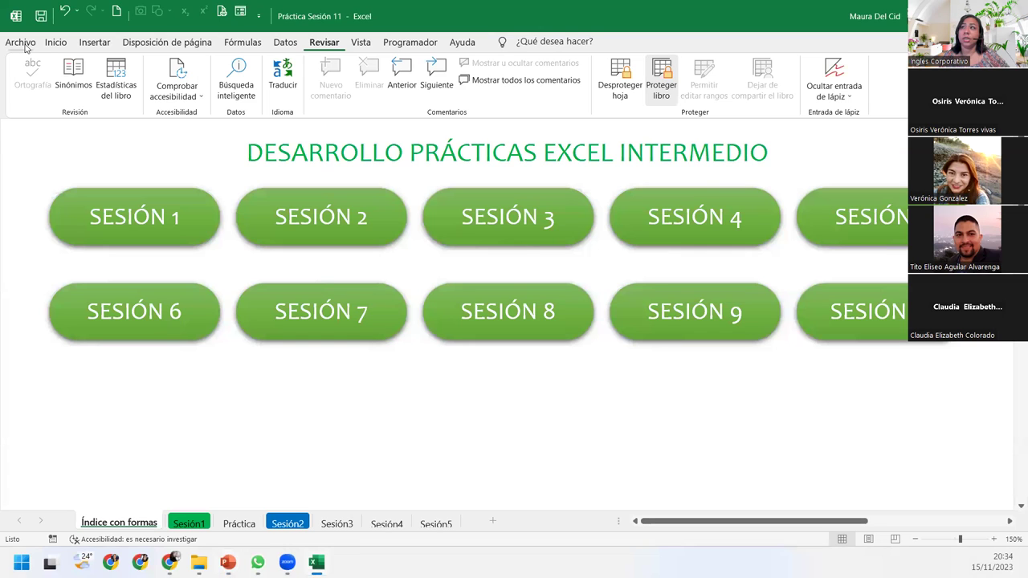
Step: Show Archivo > Información with the Proteger libro options expanded
click(22, 43)
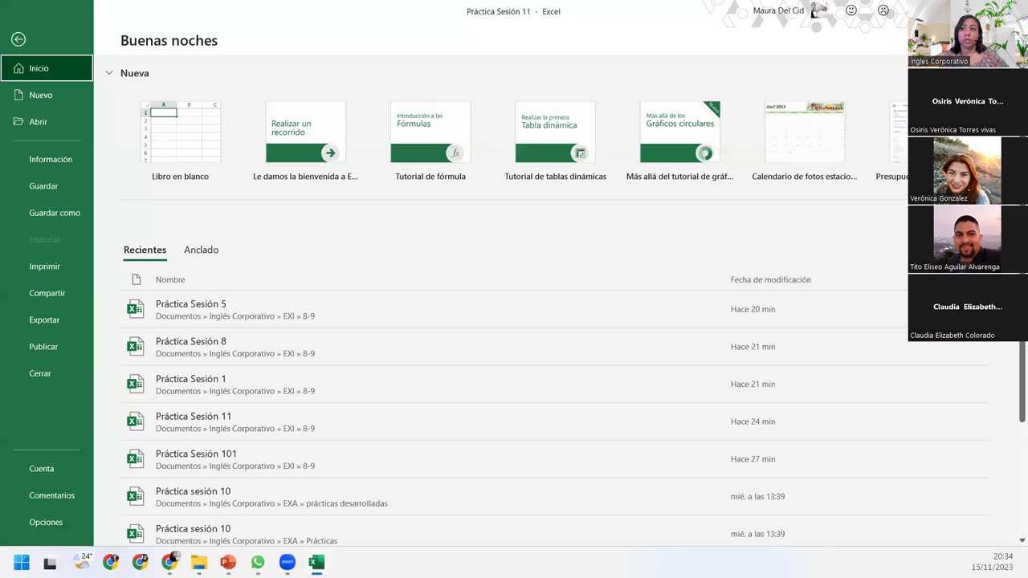
click(50, 163)
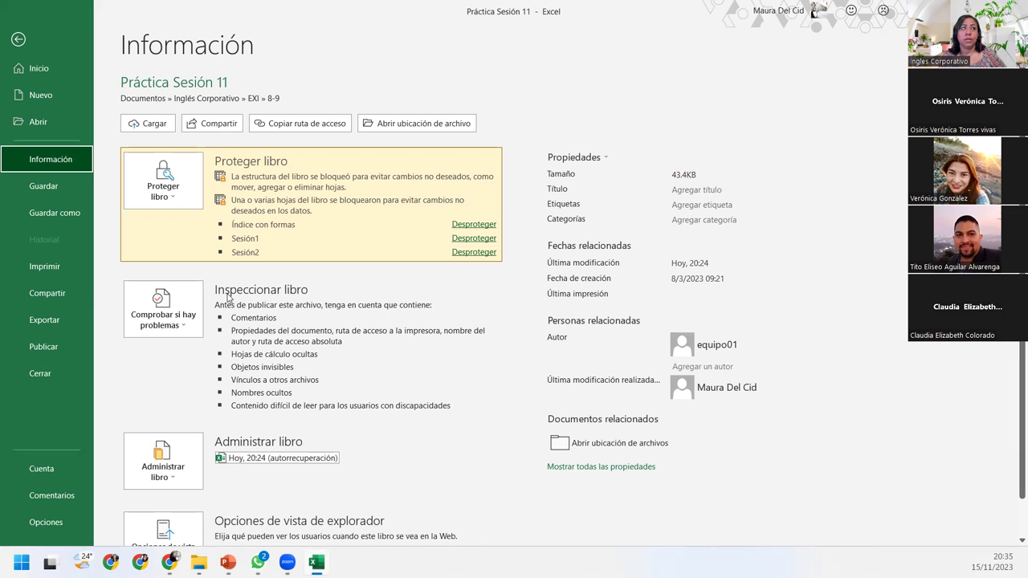
click(174, 203)
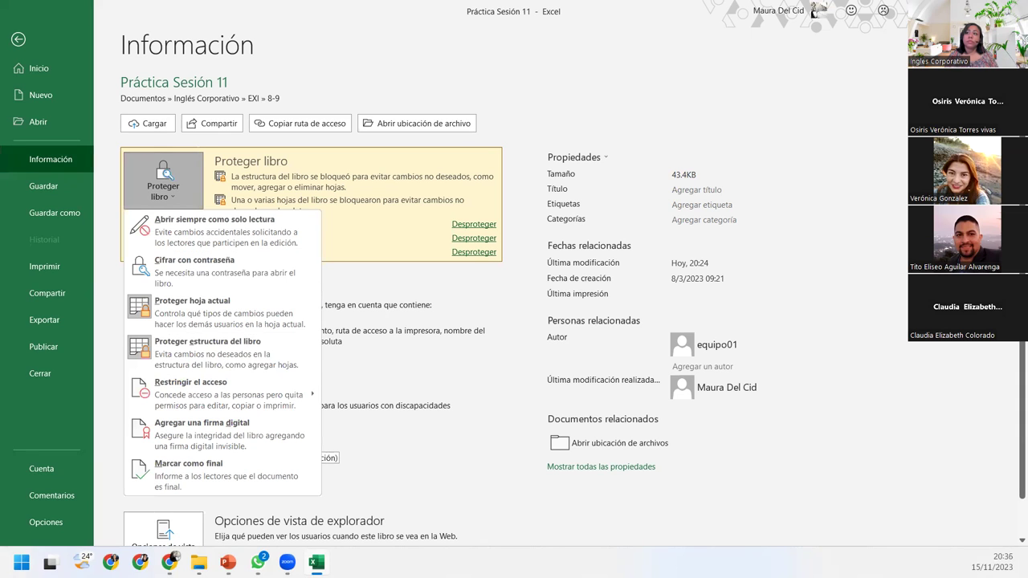
Step: Encrypt Práctica Sesión 11 with an opening password, retyping it to confirm
click(235, 268)
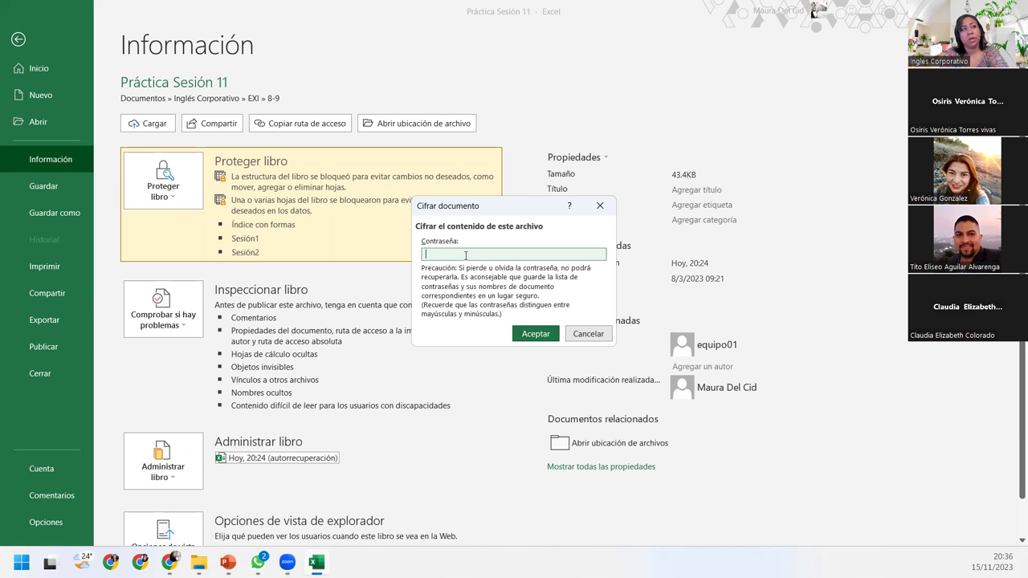
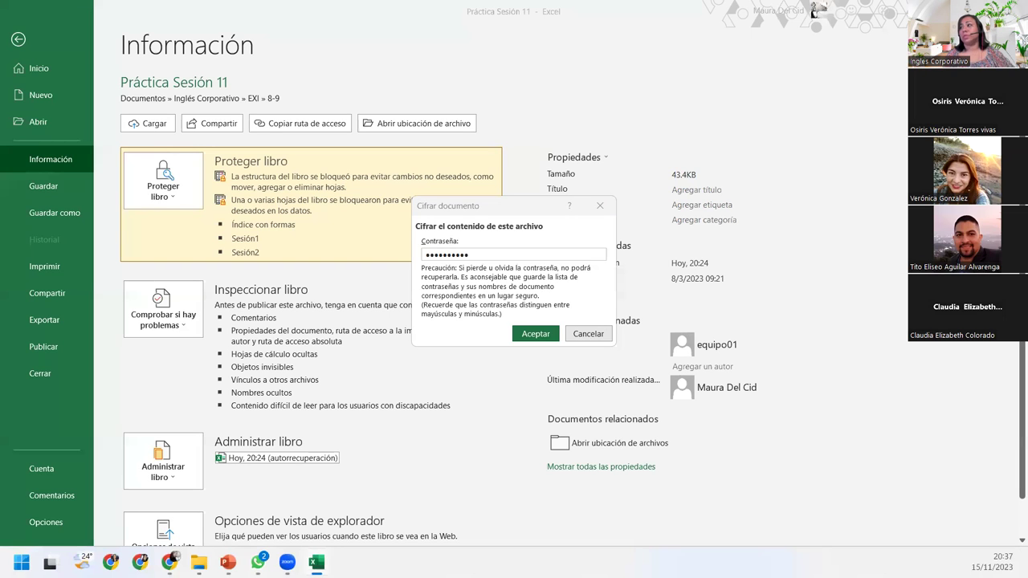
click(571, 284)
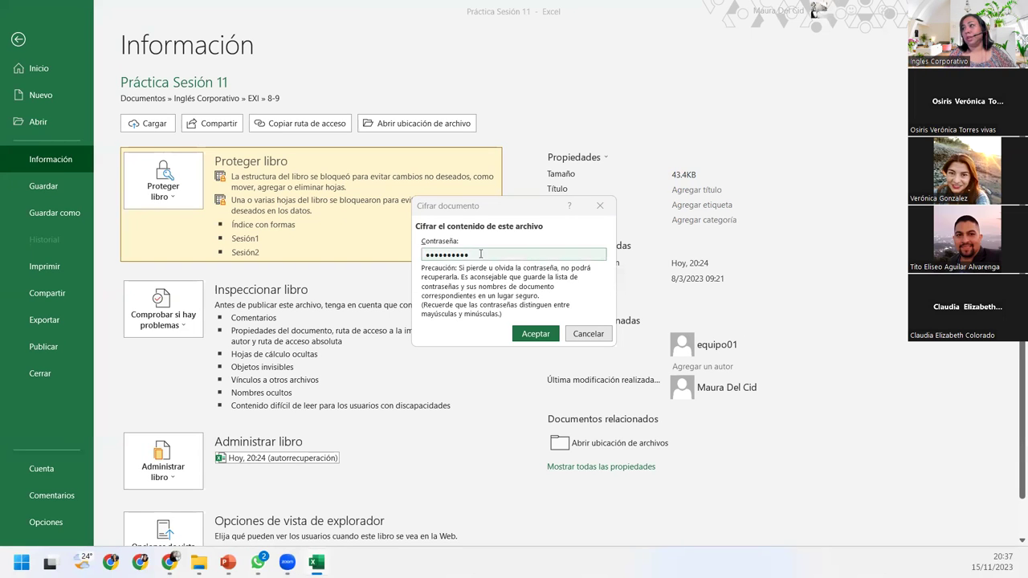
key(BackSpace)
key(BackSpace)
key(BackSpace)
key(BackSpace)
key(BackSpace)
key(BackSpace)
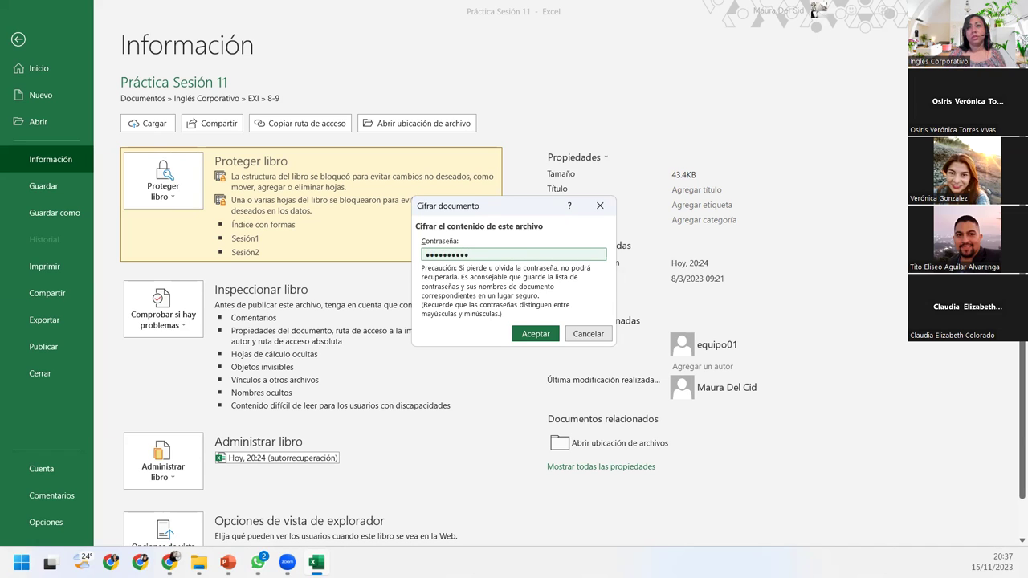
click(536, 333)
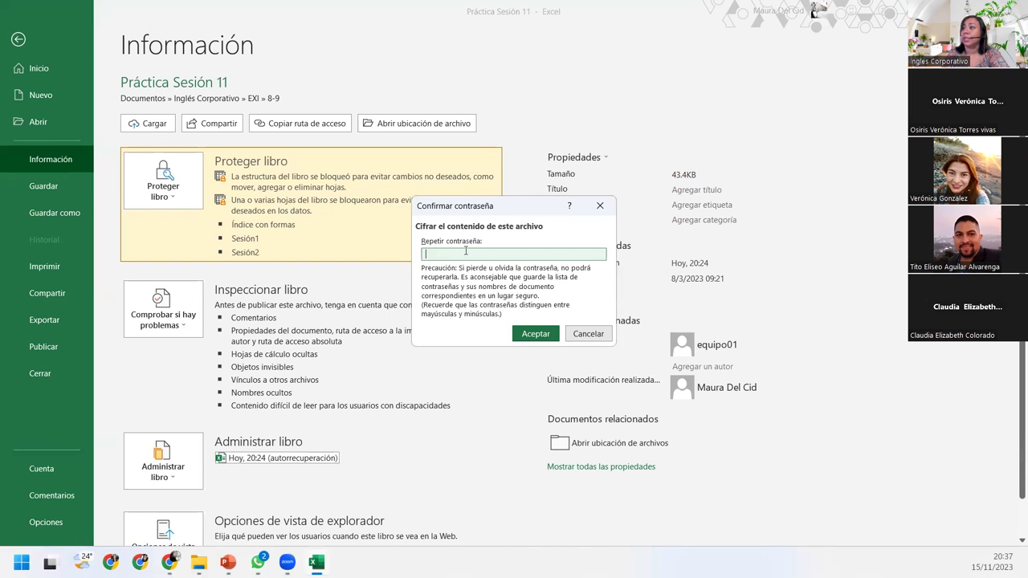
key(Return)
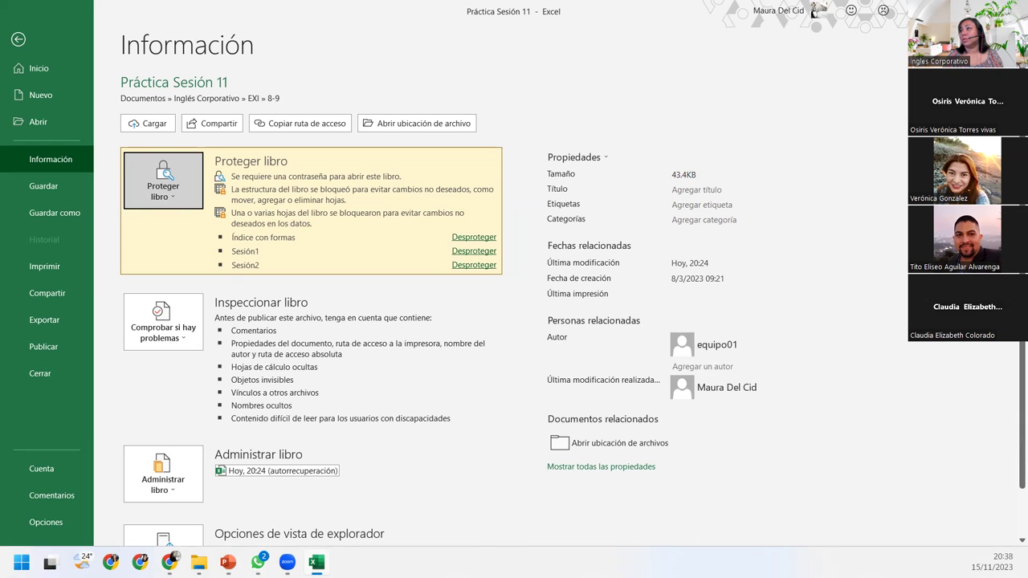
Step: Close Práctica Sesión 11, choosing Guardar to keep the changes
click(1008, 11)
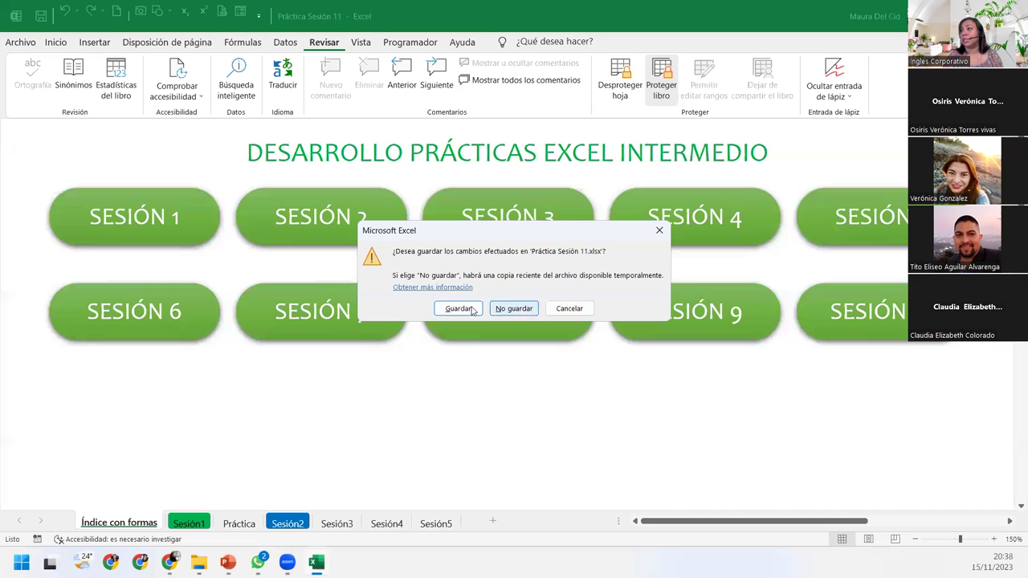
click(459, 309)
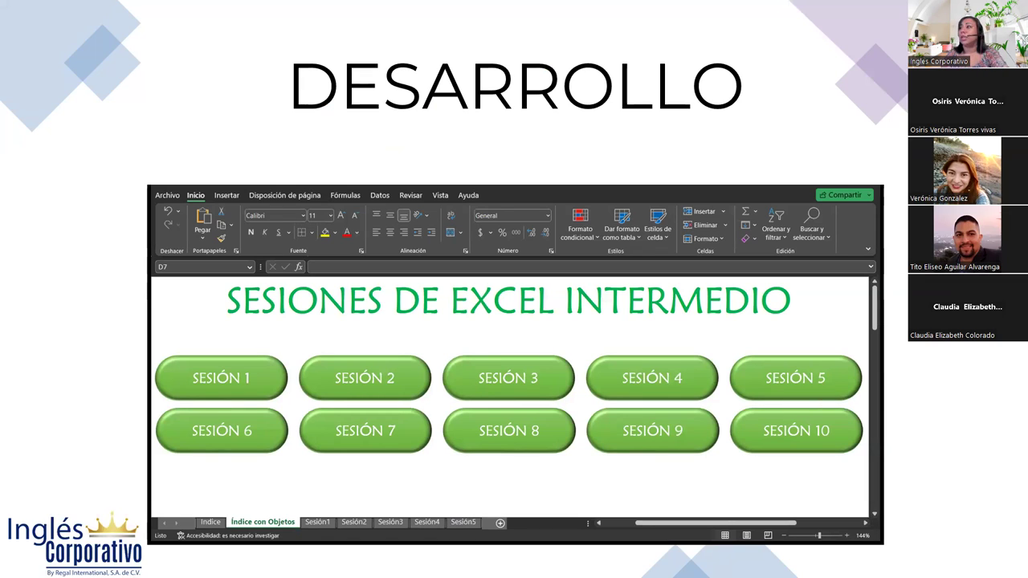
Step: Try opening Práctica Sesión 11 from the 8-9 folder and dismiss the incorrect-password error
key(alt+Tab)
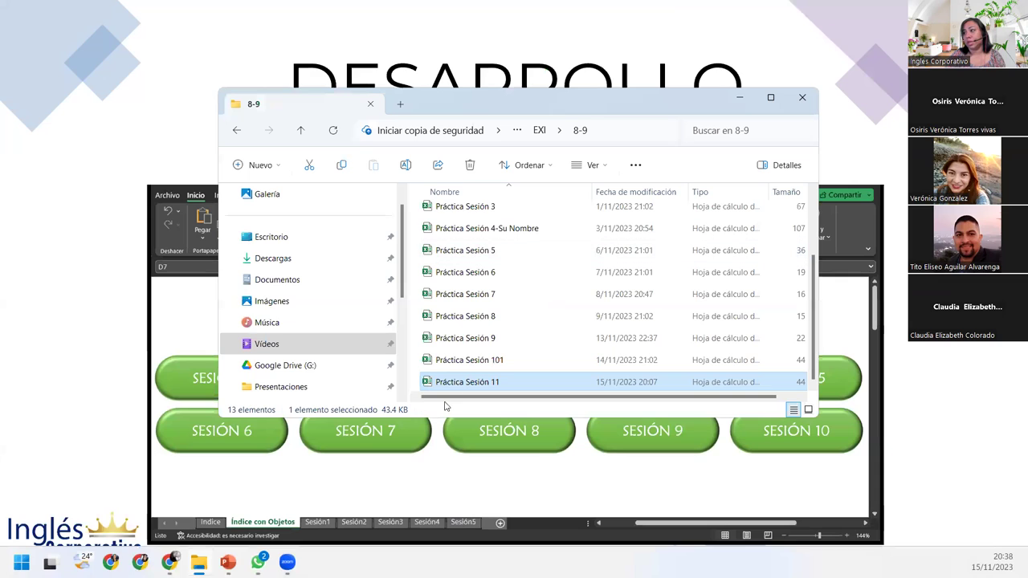
double_click(466, 382)
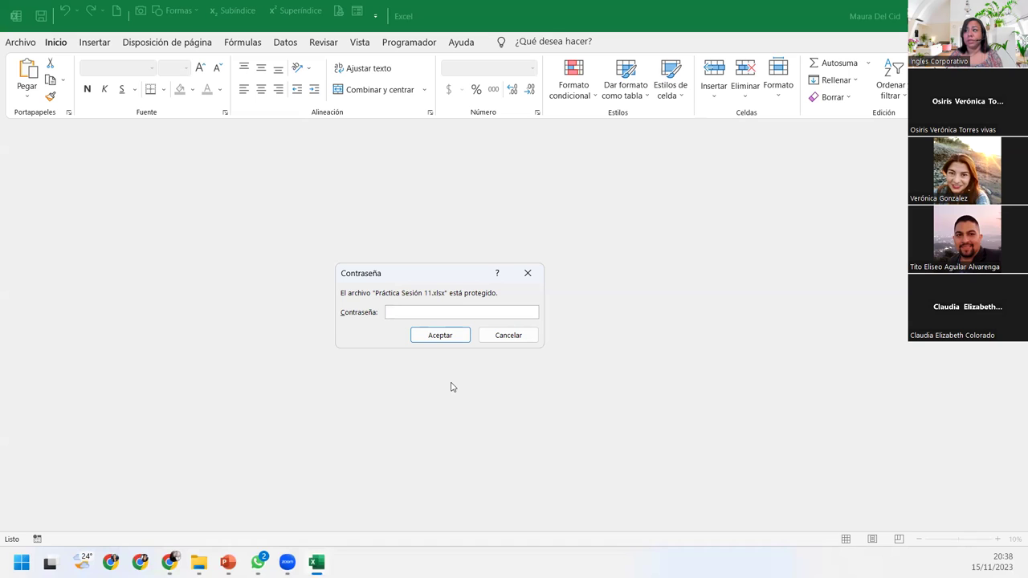
key(Return)
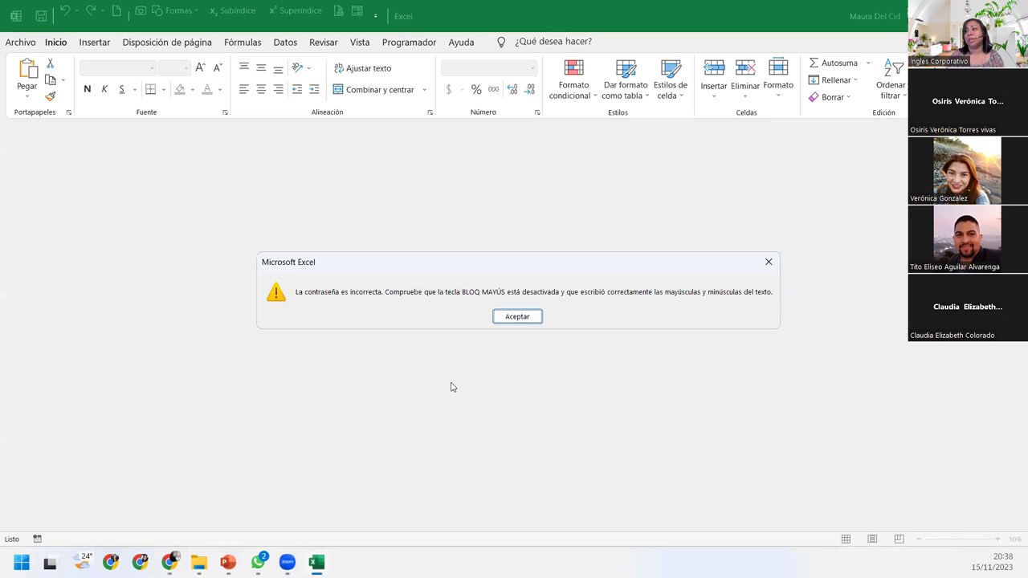
key(Return)
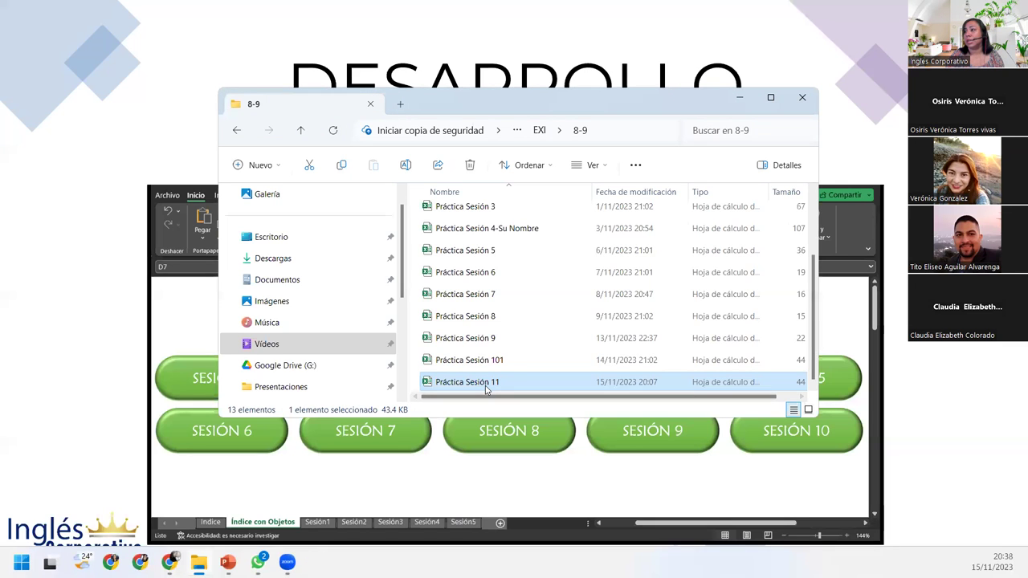
Step: Reopen Práctica Sesión 11 and enter the correct opening password
double_click(485, 389)
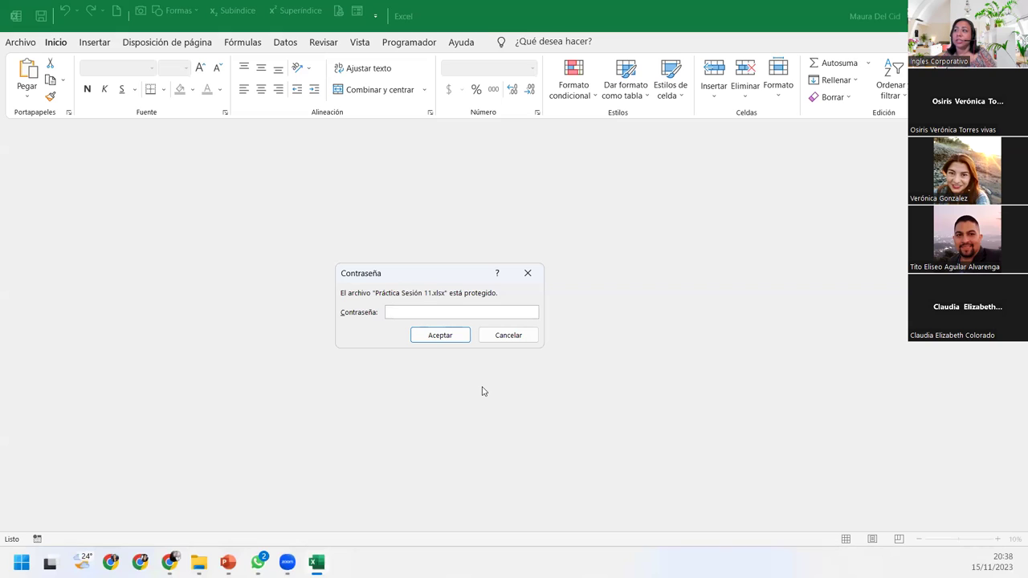
click(505, 338)
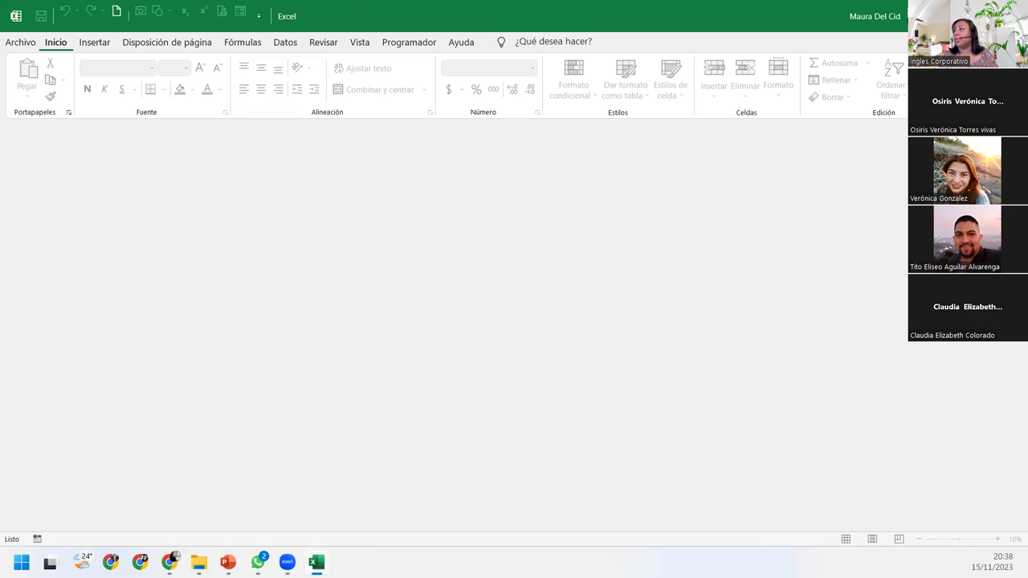
click(1016, 10)
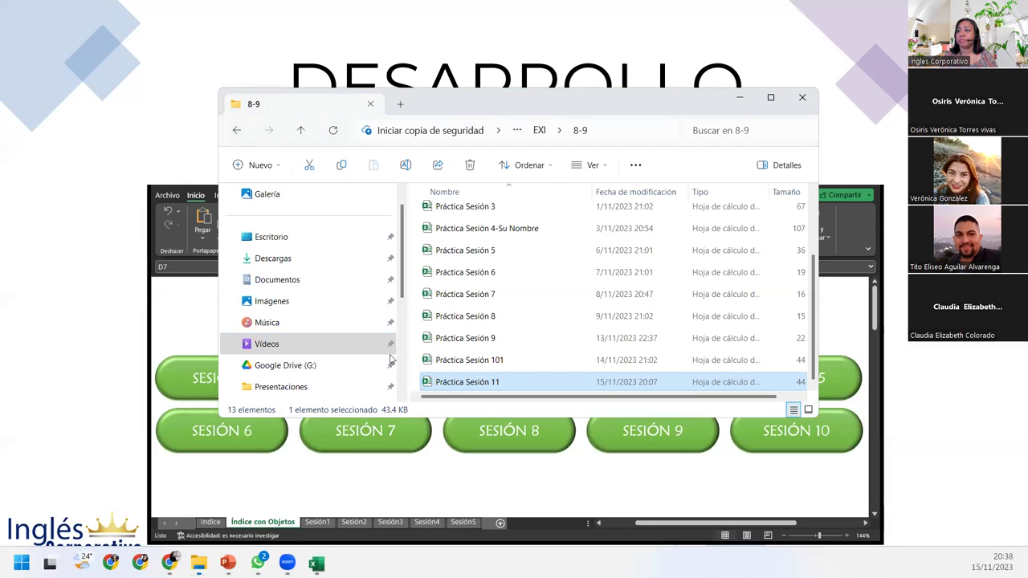
double_click(504, 388)
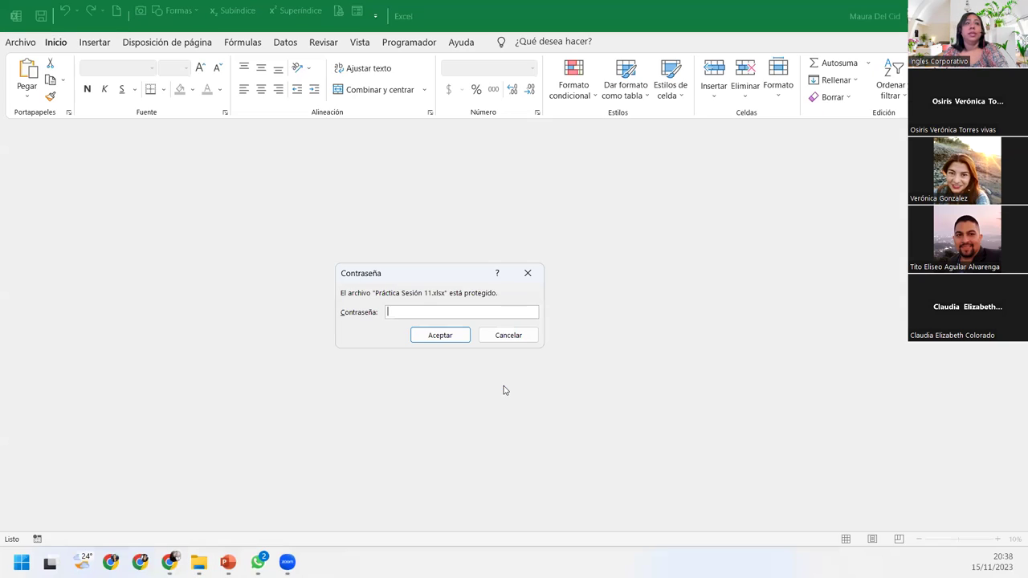
key(Return)
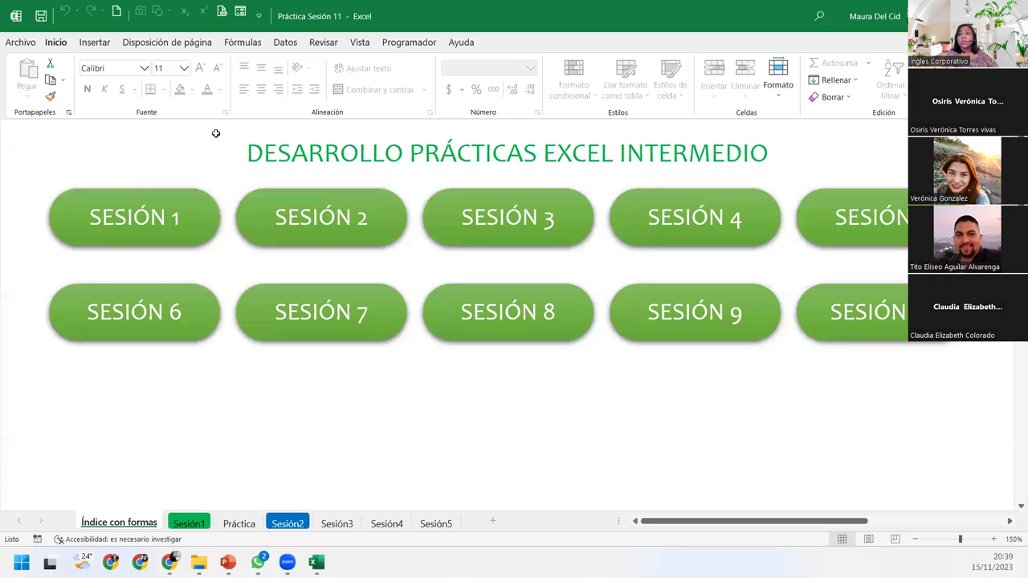
Step: Clear the Cifrar con contraseña opening password, then save and close the workbook
click(20, 43)
click(48, 159)
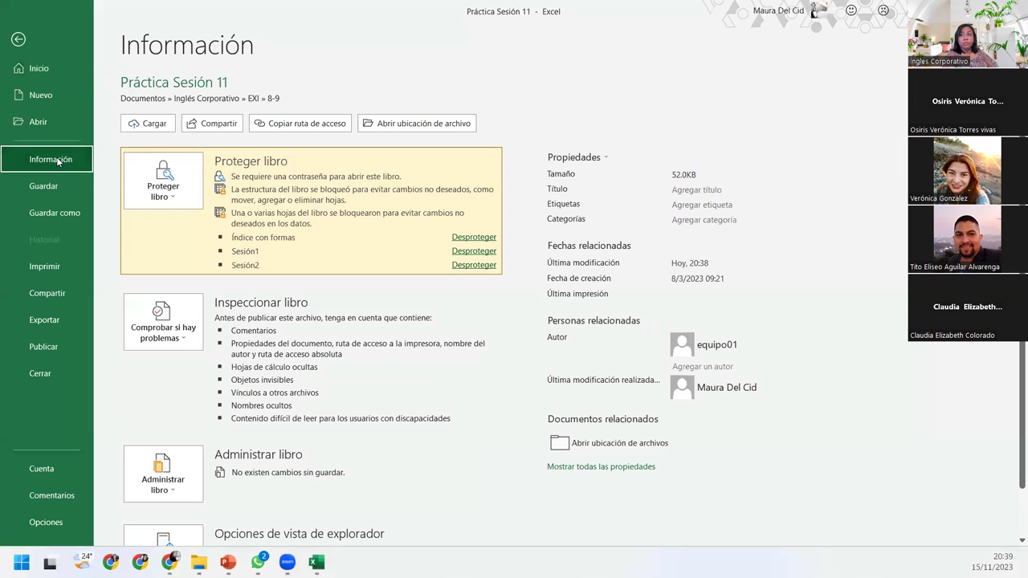
click(189, 199)
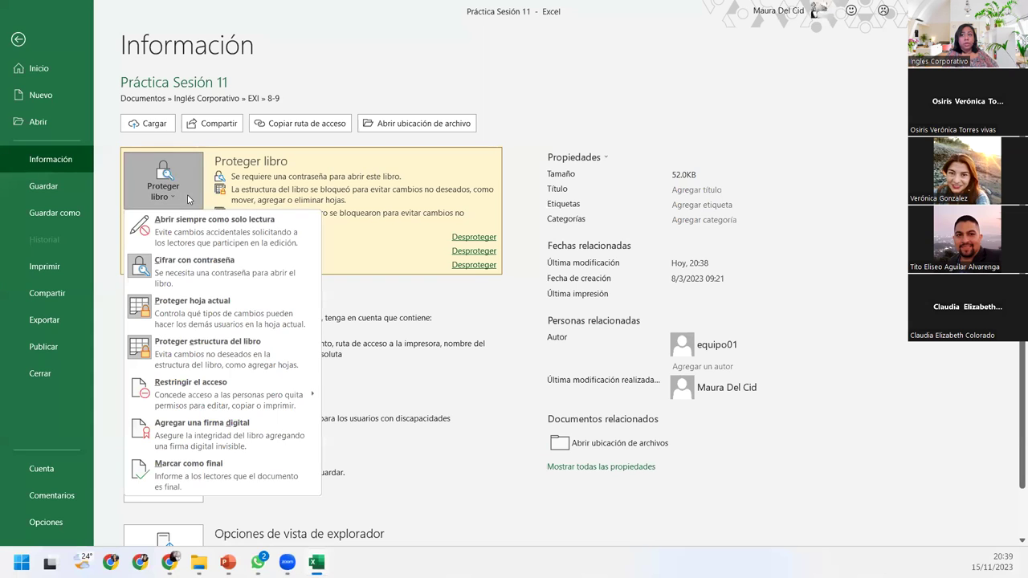
click(236, 275)
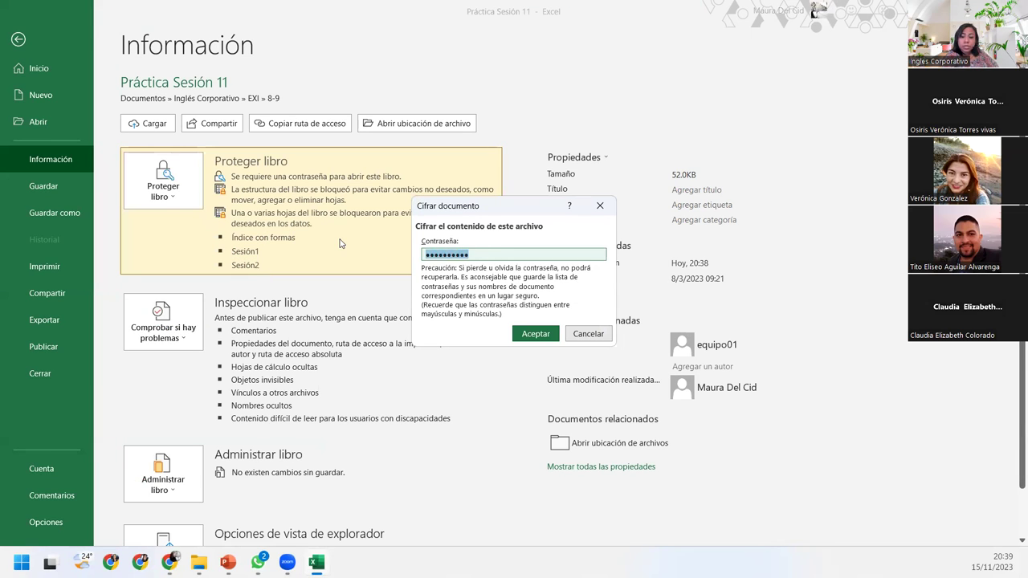
key(BackSpace)
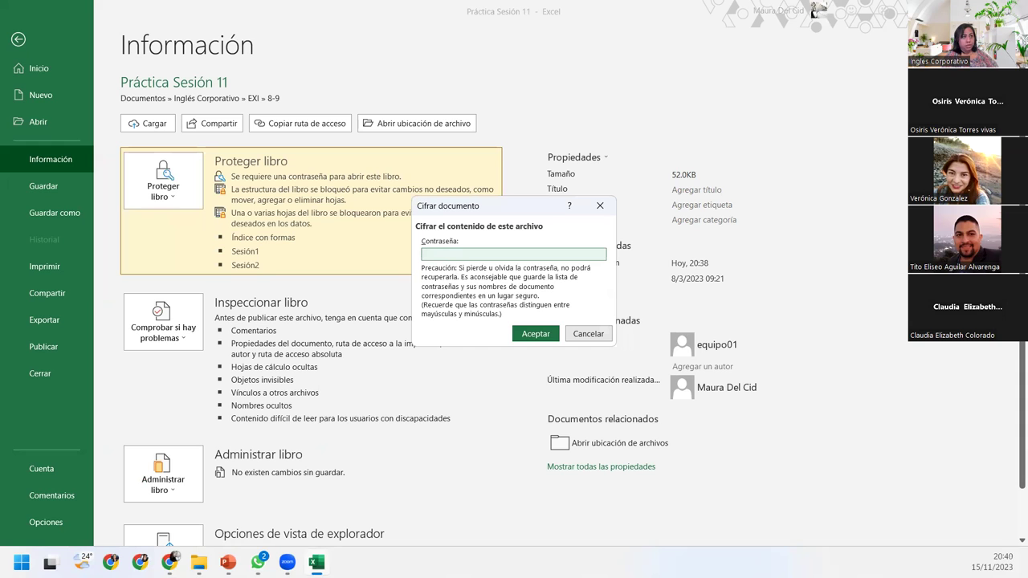
click(535, 333)
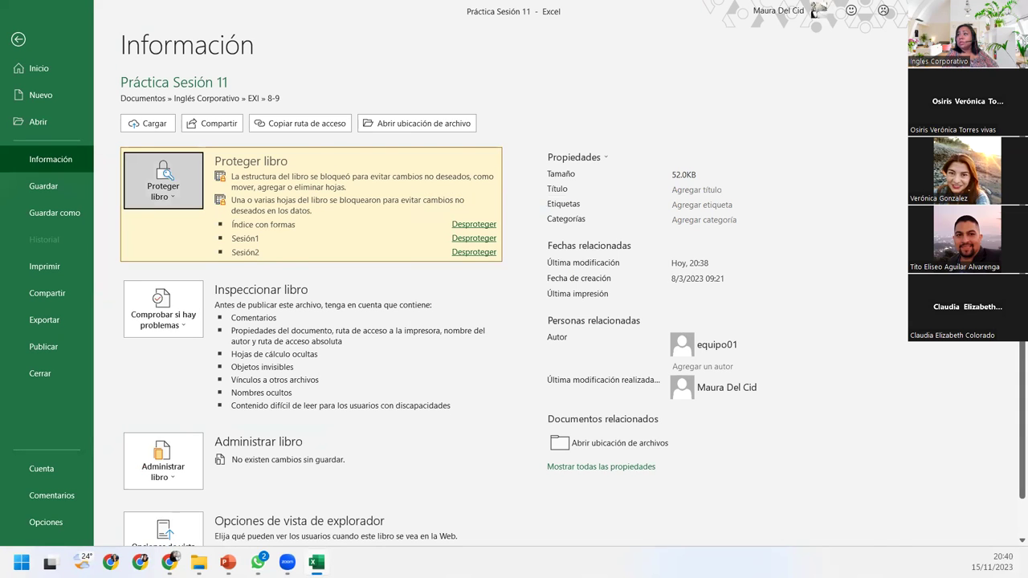
key(ctrl+w)
click(458, 298)
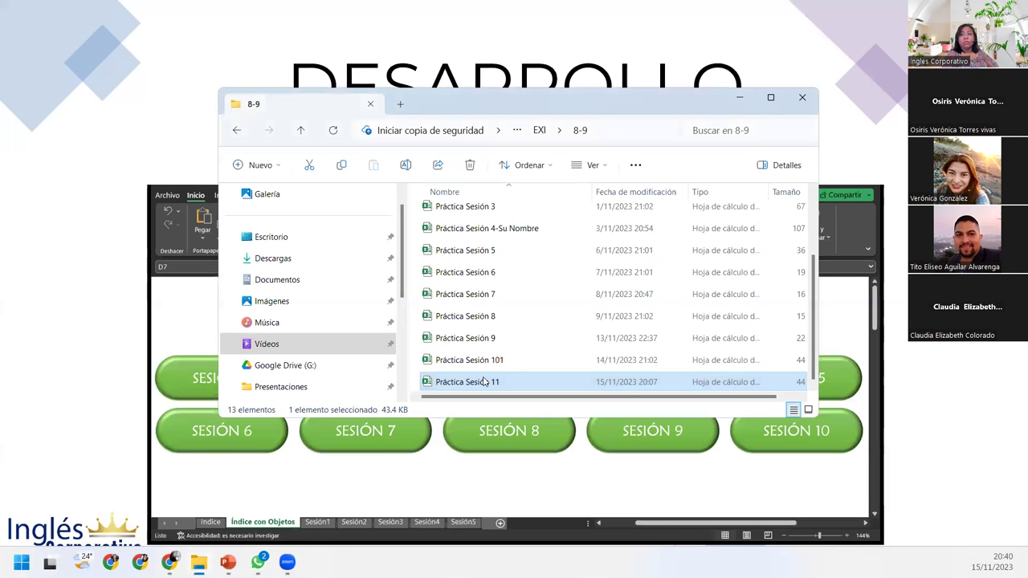
Step: Open Práctica Sesión 11 from the 8-9 folder, now without a password prompt
double_click(485, 382)
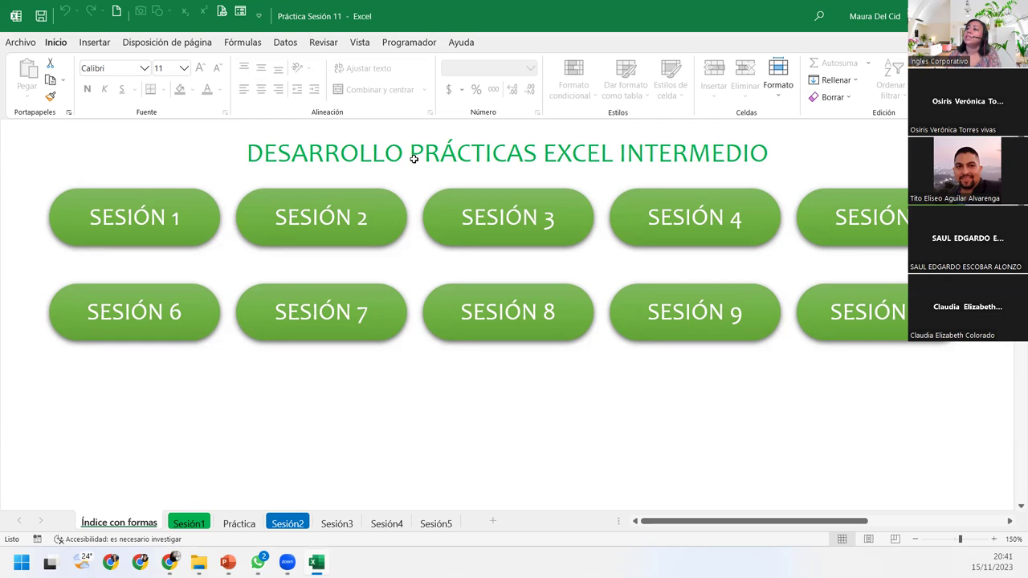
Step: Start a Save As copy of Práctica Sesión 11, browsing to the 8-9 folder
click(22, 44)
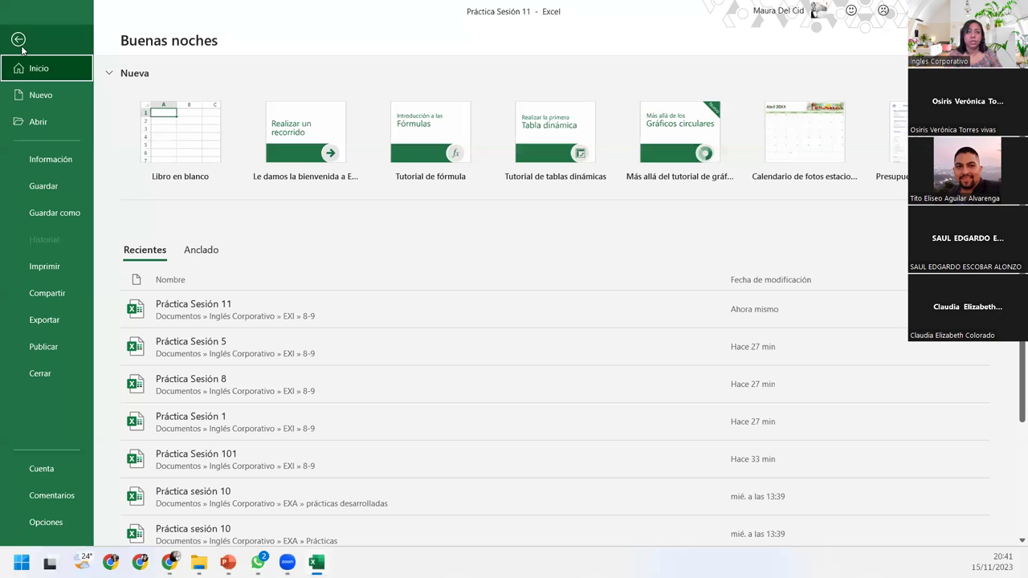
click(76, 212)
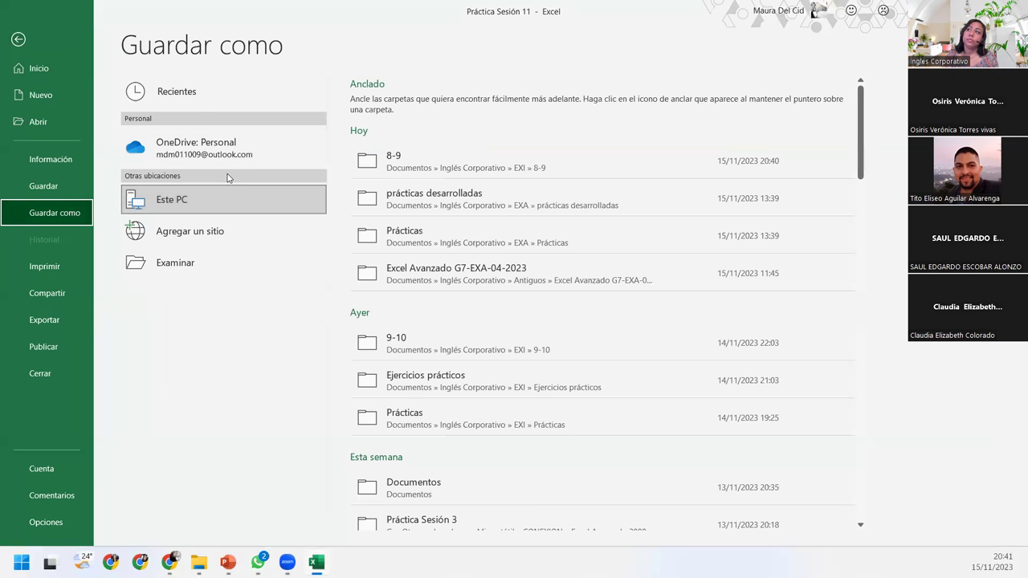
click(205, 265)
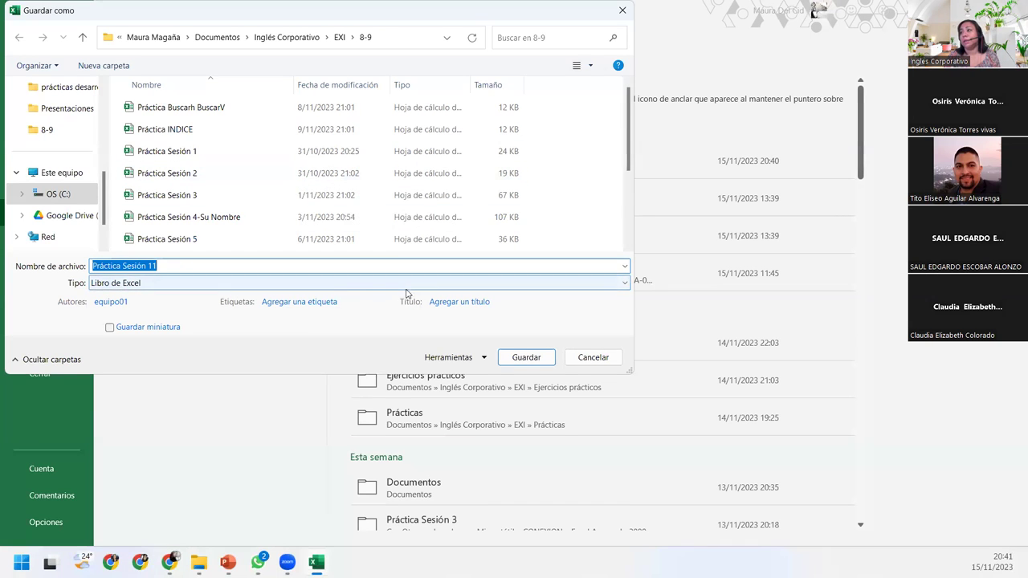
Step: Open Opciones generales from the Herramientas menu of the Save As dialog
click(477, 360)
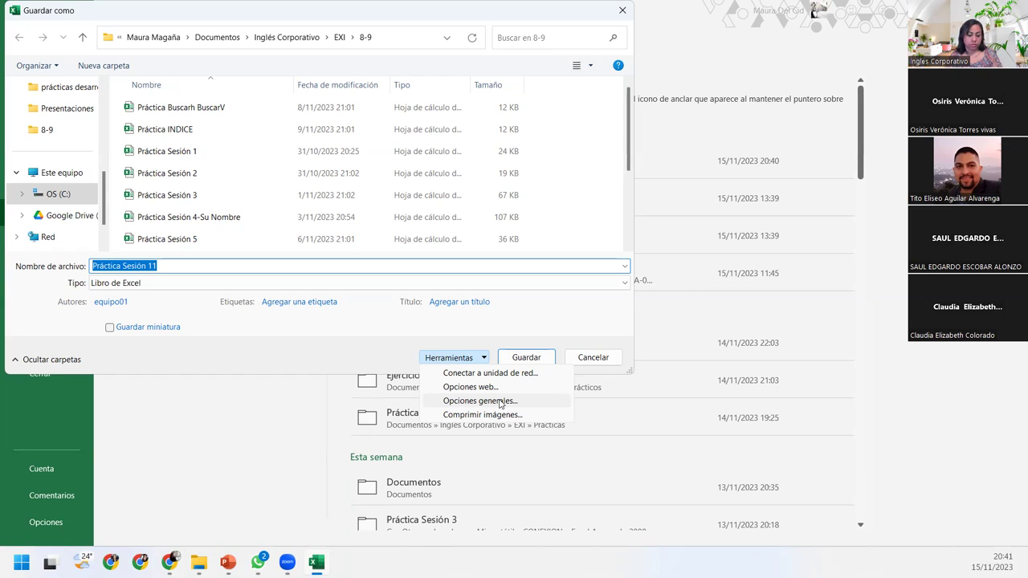
click(500, 401)
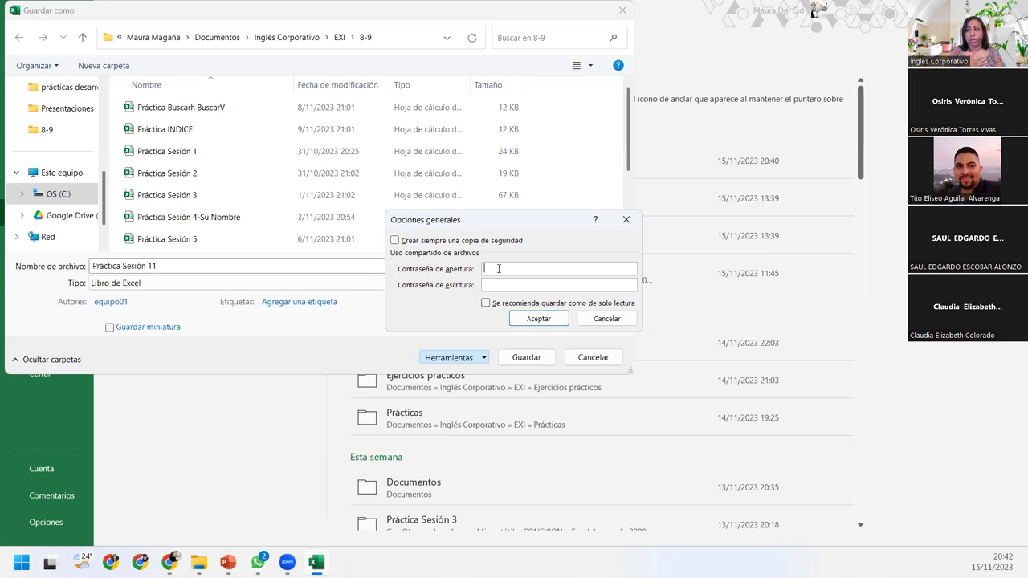
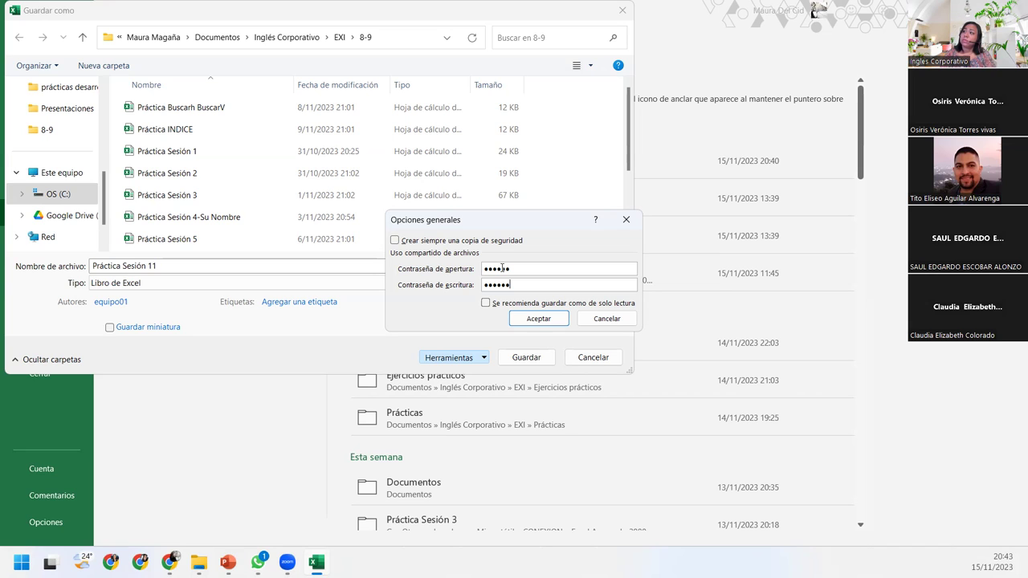
Step: Enter an opening password and a write password, then re-enter each to confirm them
click(537, 320)
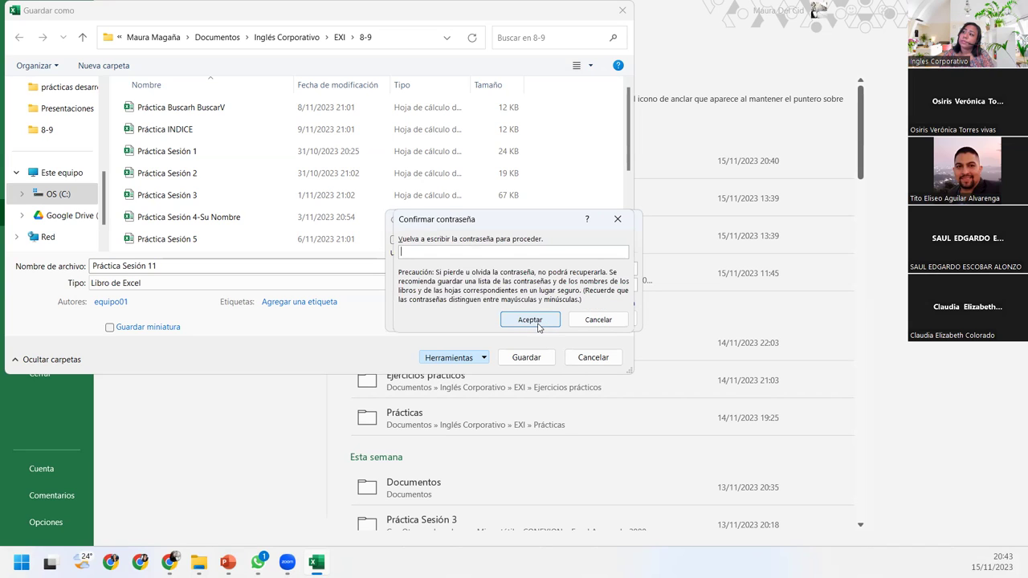
key(Return)
key(Return)
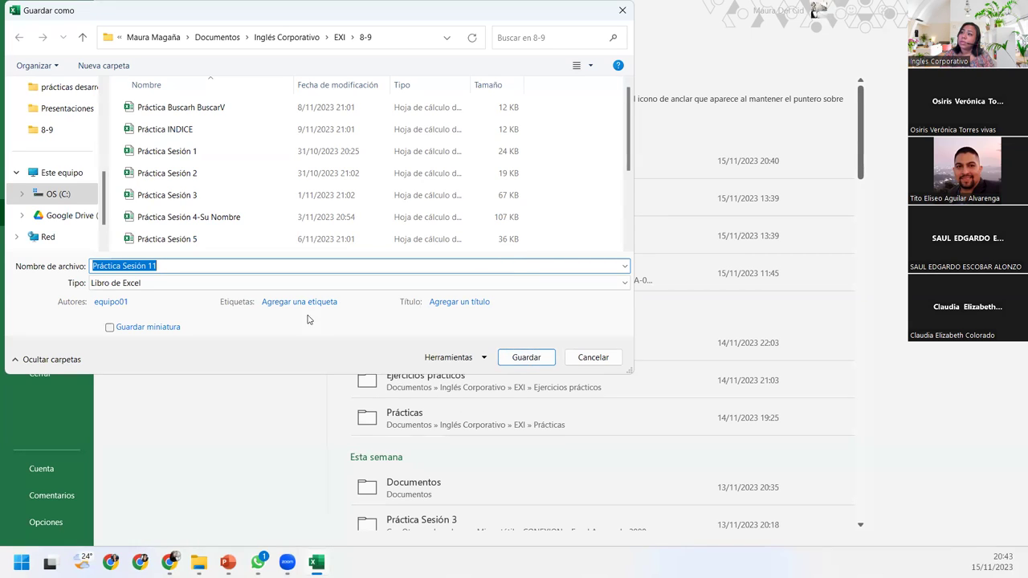
Step: Decline replacing the original and save the copy as 'Práctica Sesión 11C' in 8-9
click(502, 362)
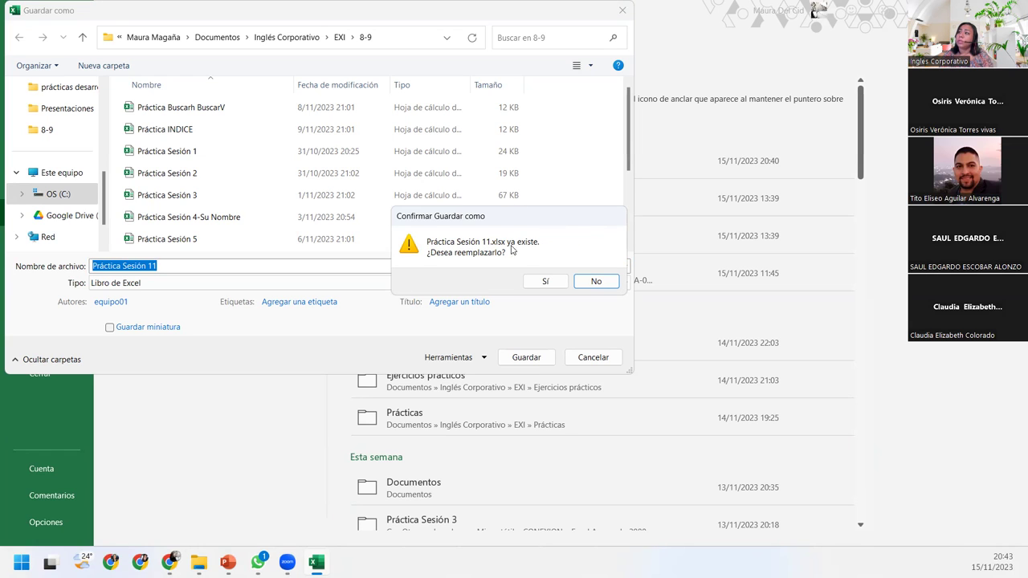
click(596, 283)
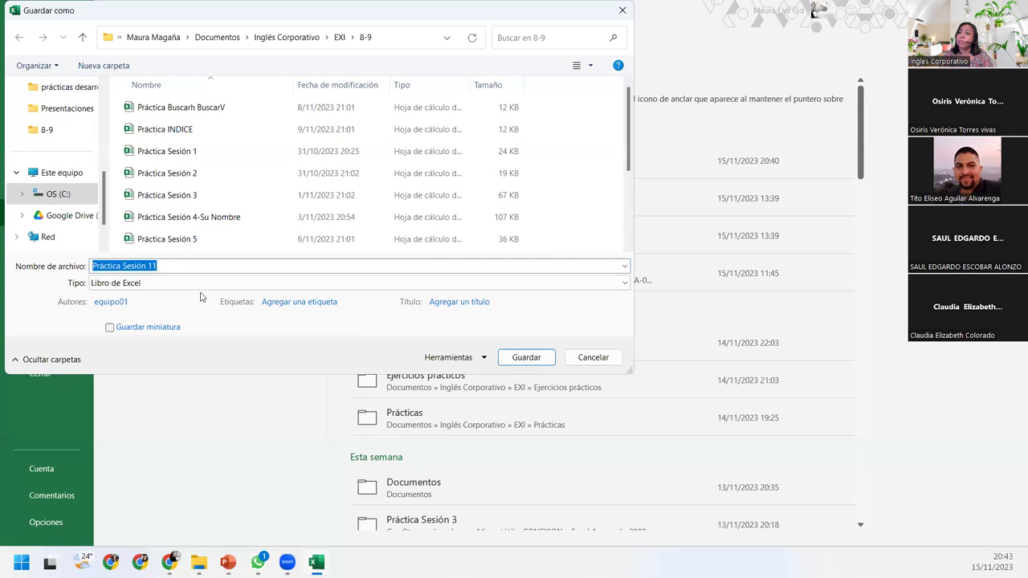
click(191, 265)
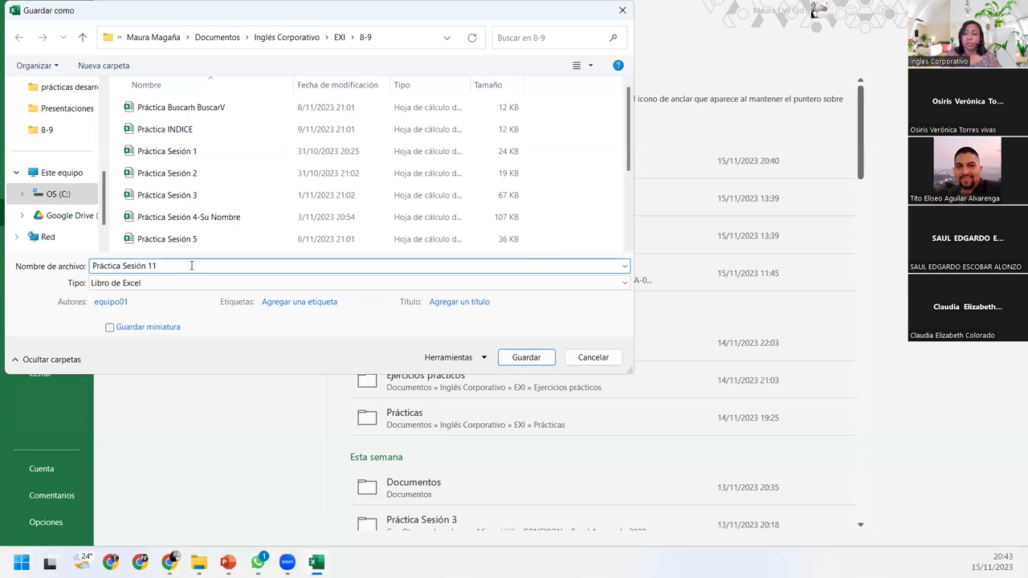
text(C)
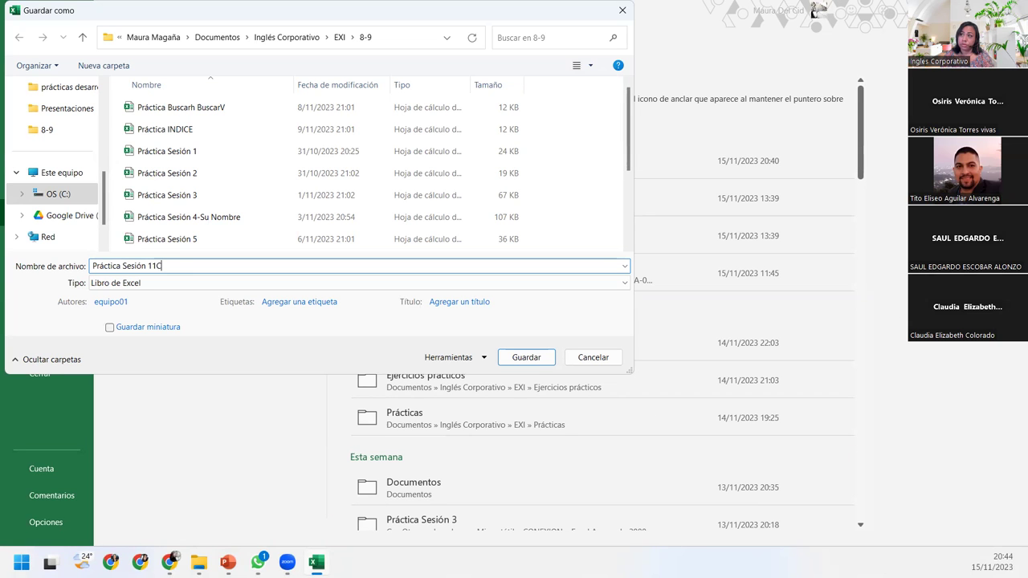
click(527, 358)
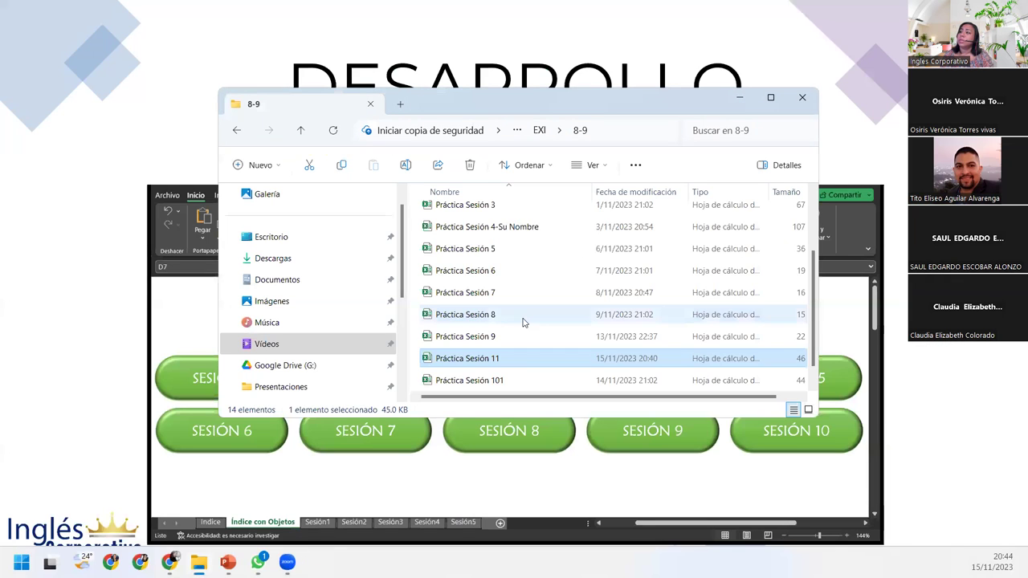
Step: Open Práctica Sesión 11C from the 8-9 folder in File Explorer
scroll(522, 322, down, 1)
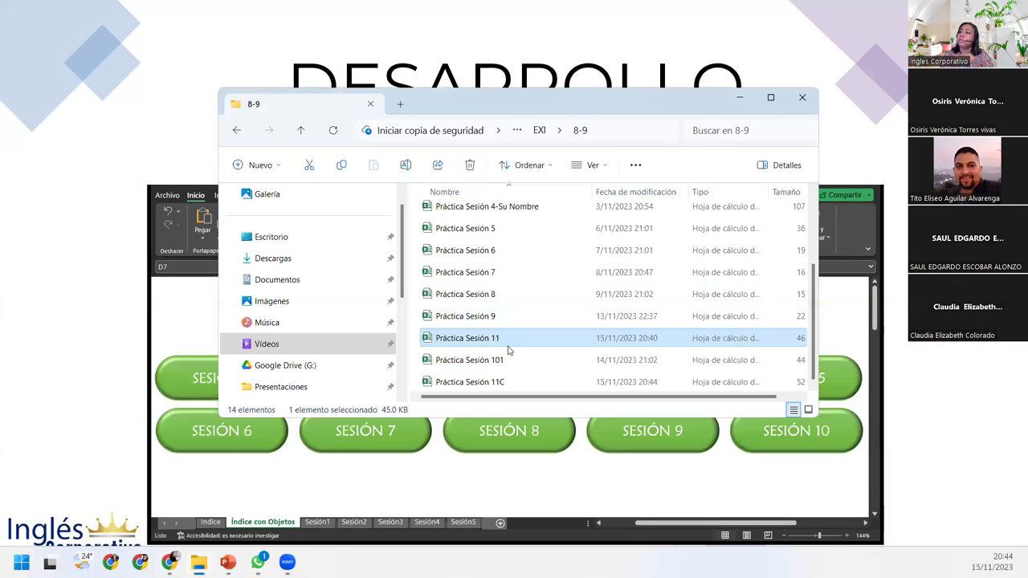
click(488, 385)
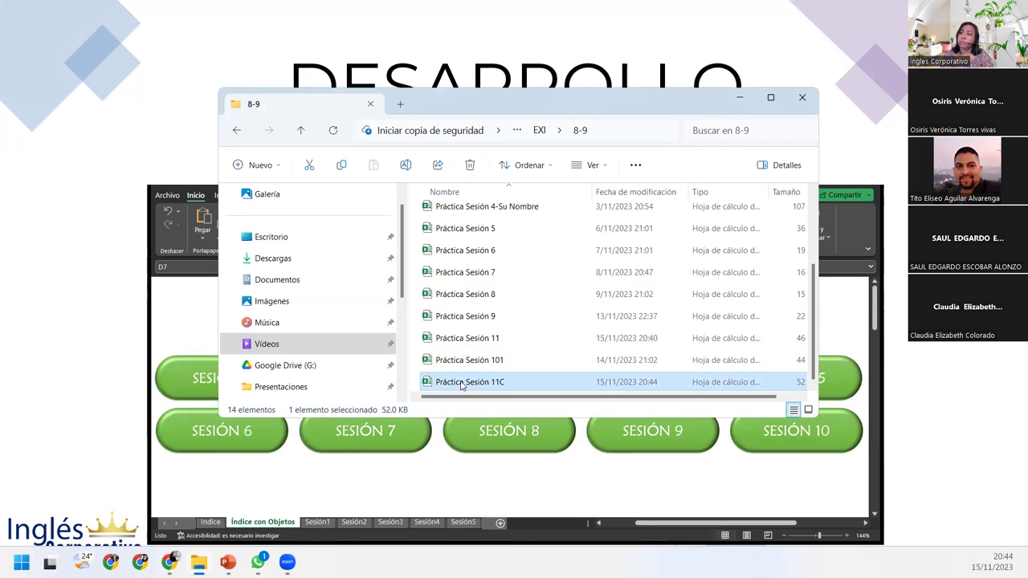
double_click(462, 384)
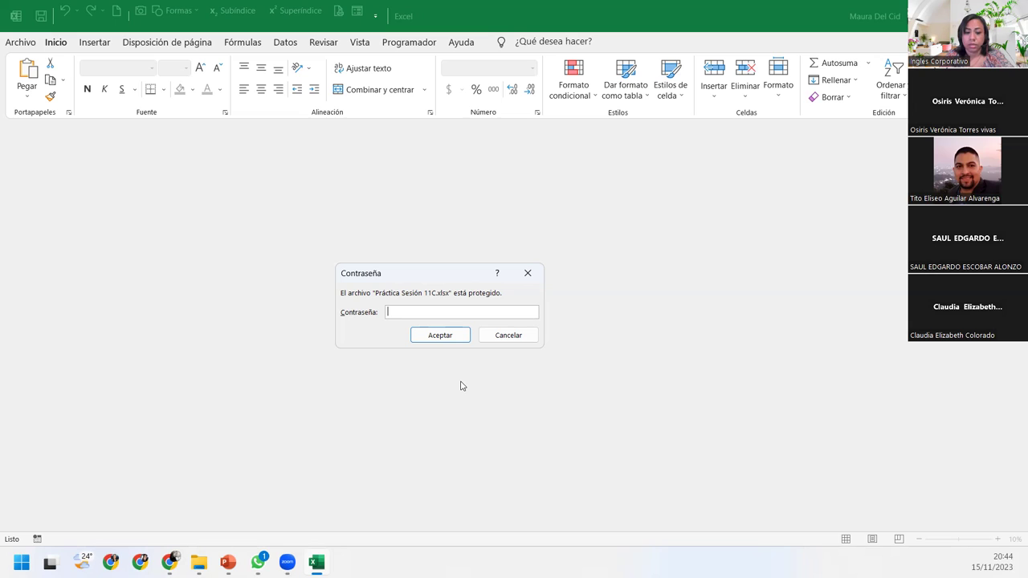
Step: Submit an opening password that Excel rejects and dismiss the incorrect-password warning
text(•••••••••••)
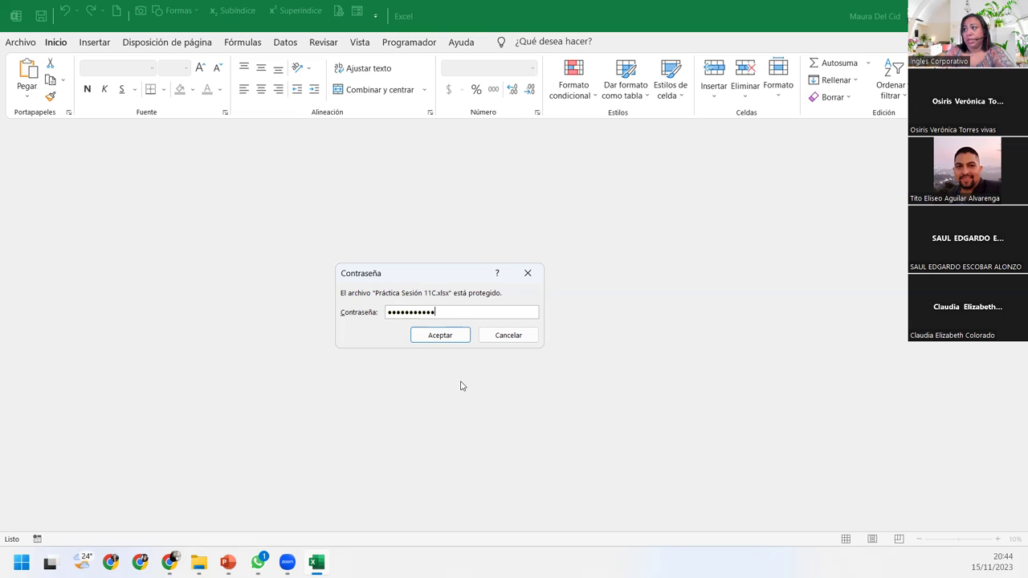
key(Return)
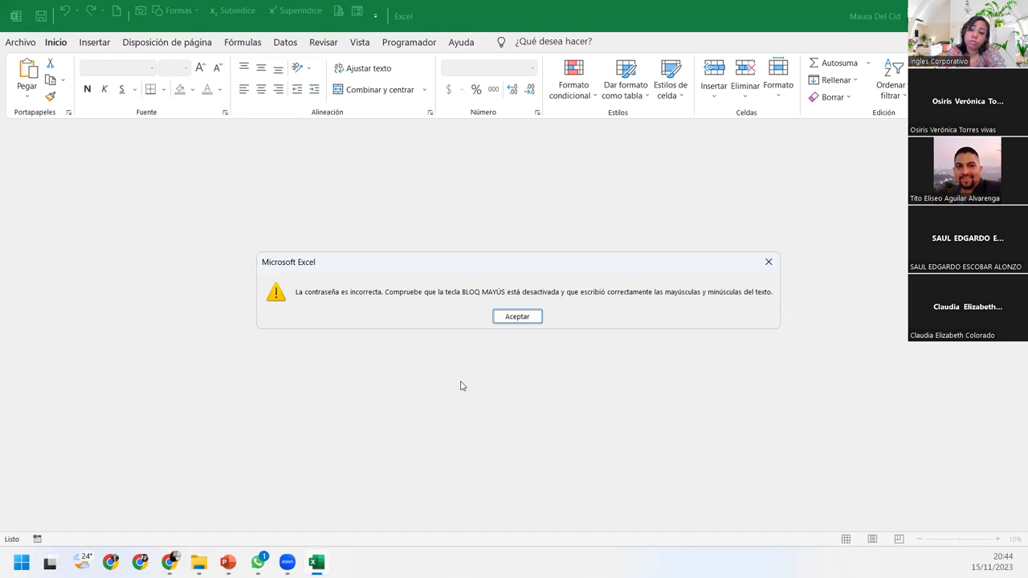
key(Return)
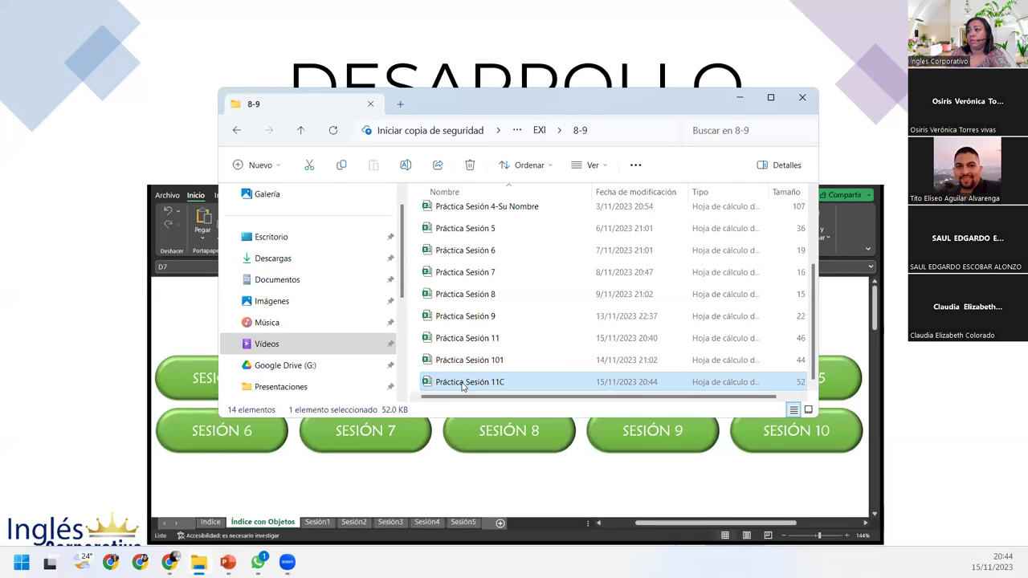
Step: Reopen Práctica Sesión 11C with the opening password and open it as Solo lectura
double_click(463, 383)
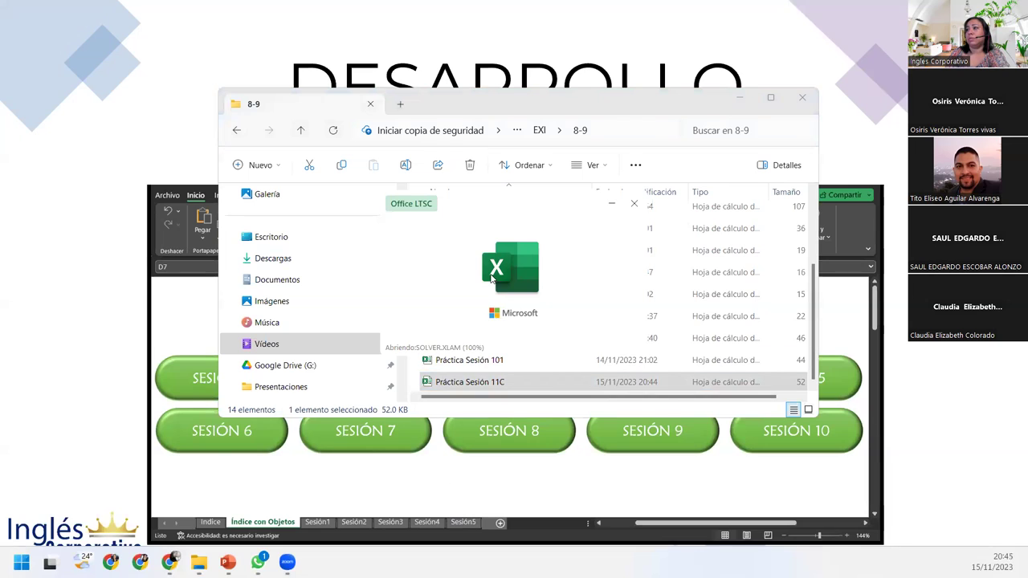
text(*******)
key(Return)
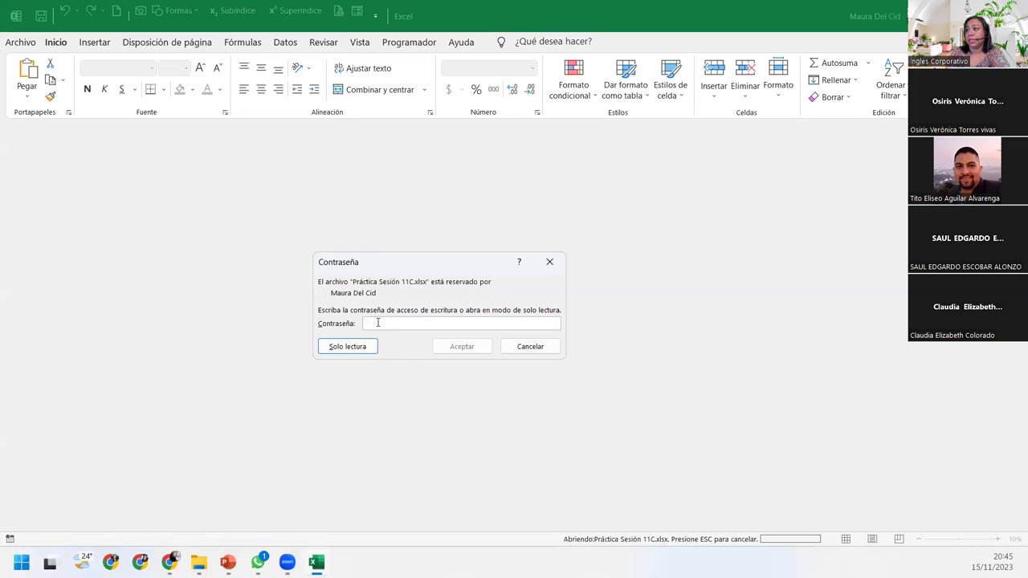
text(************)
key(Return)
key(Return)
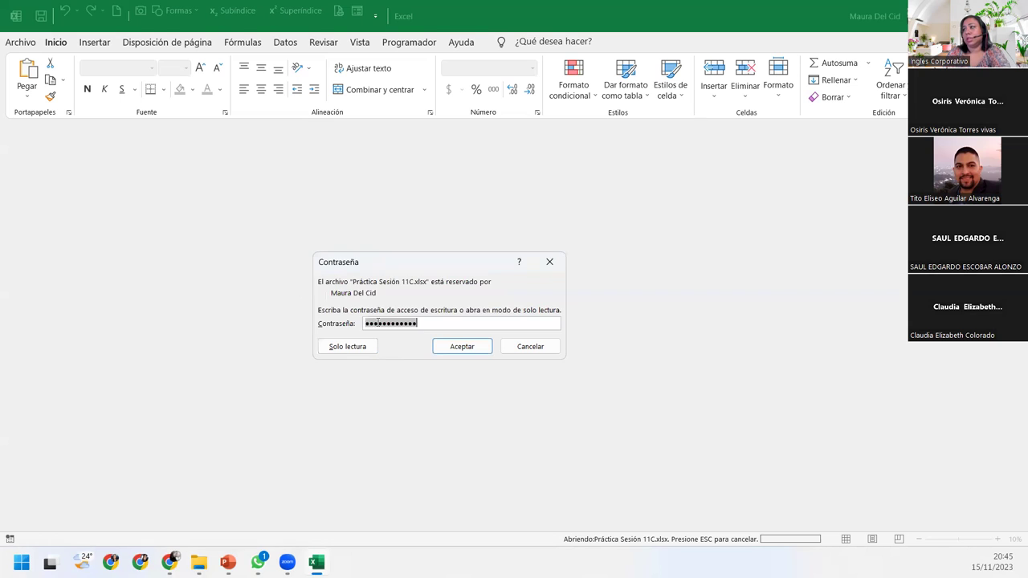
key(Return)
key(Return)
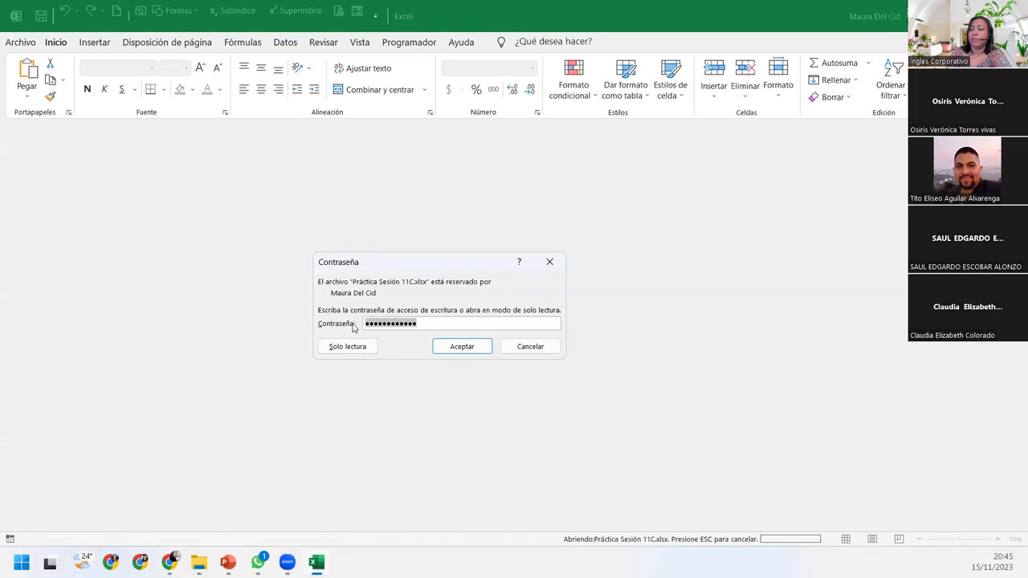
click(341, 346)
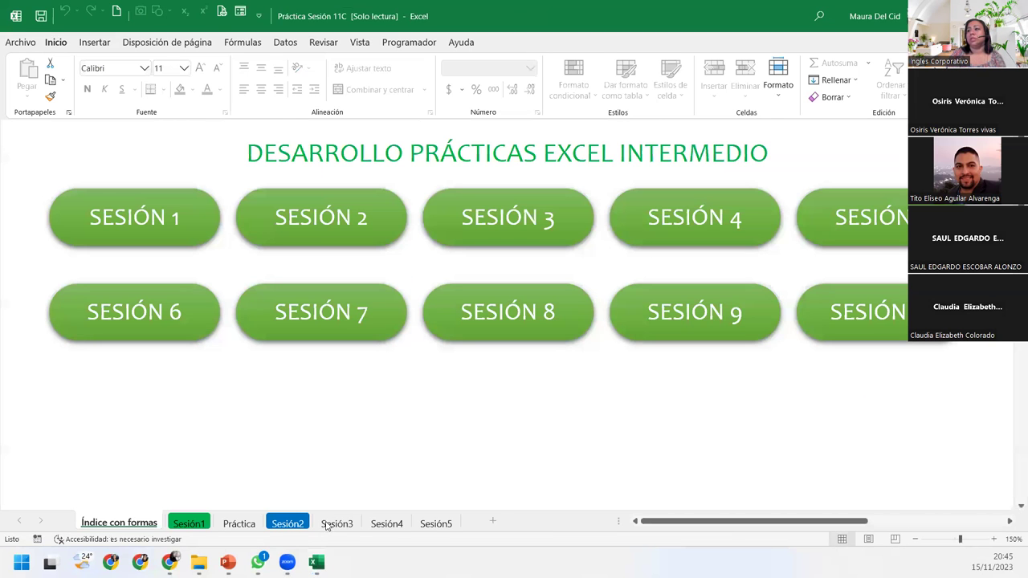
Step: Look through the Sesión3, Práctica and Sesión1 sheets, return to Índice con formas, and close
click(326, 523)
click(465, 166)
click(412, 343)
click(241, 524)
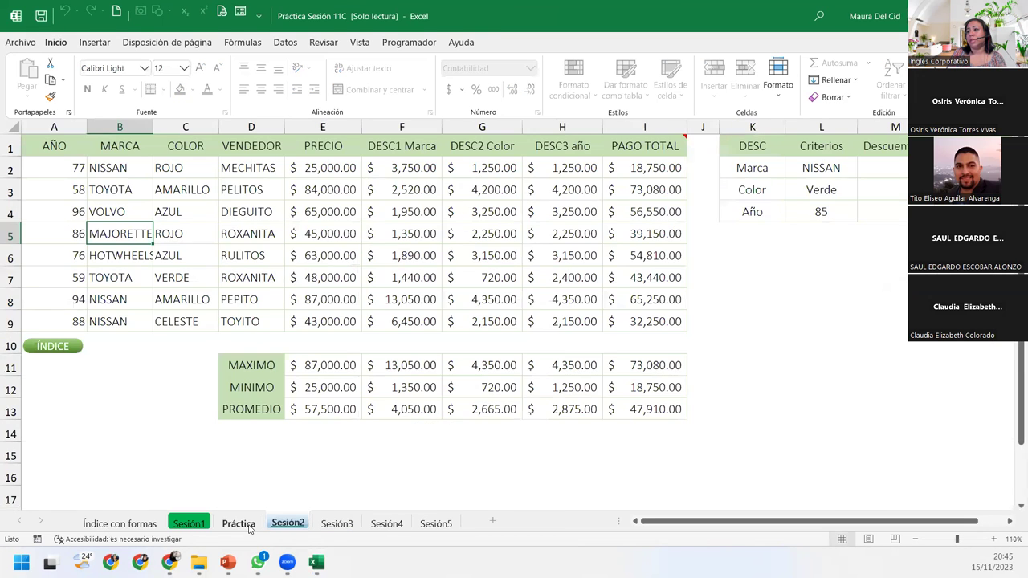
click(189, 525)
click(147, 526)
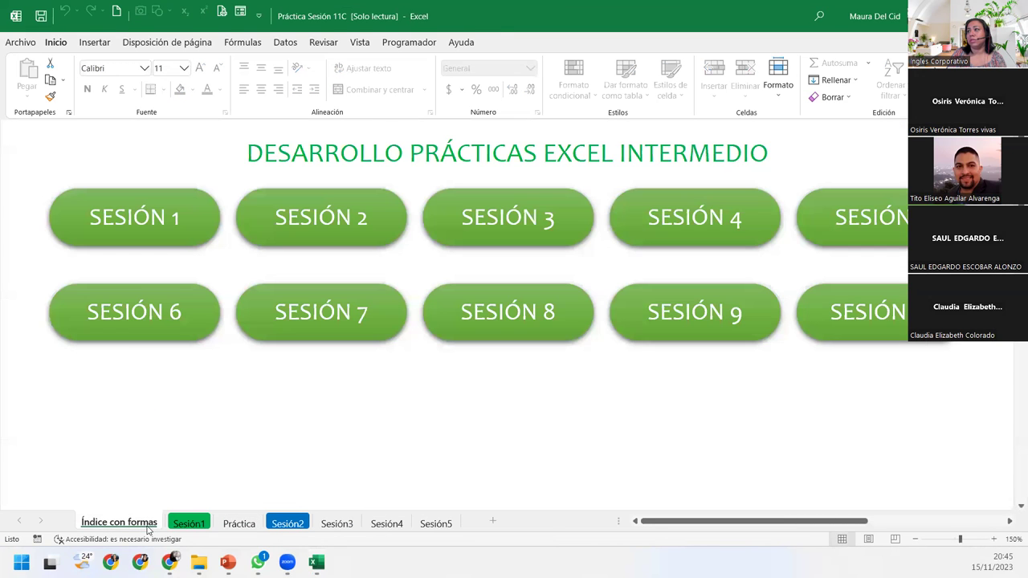
click(38, 15)
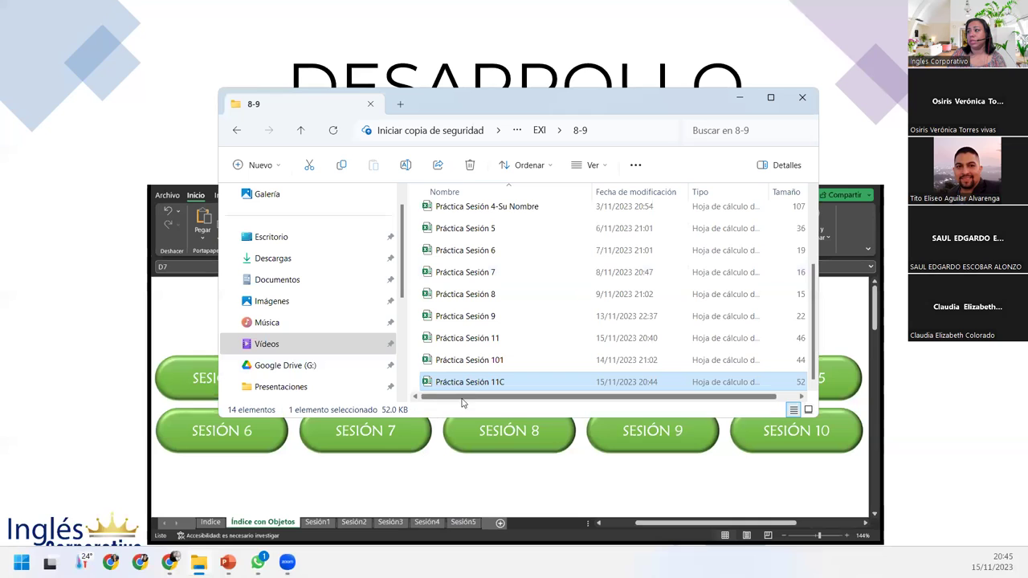
Step: Reopen Práctica Sesión 11C, entering the opening password and then the write-access password
double_click(484, 384)
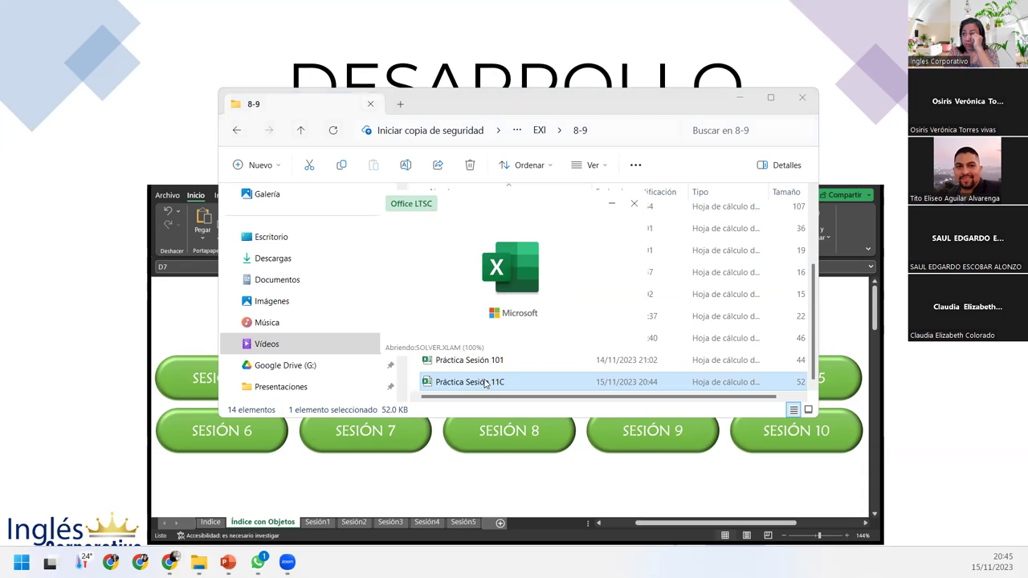
key(Return)
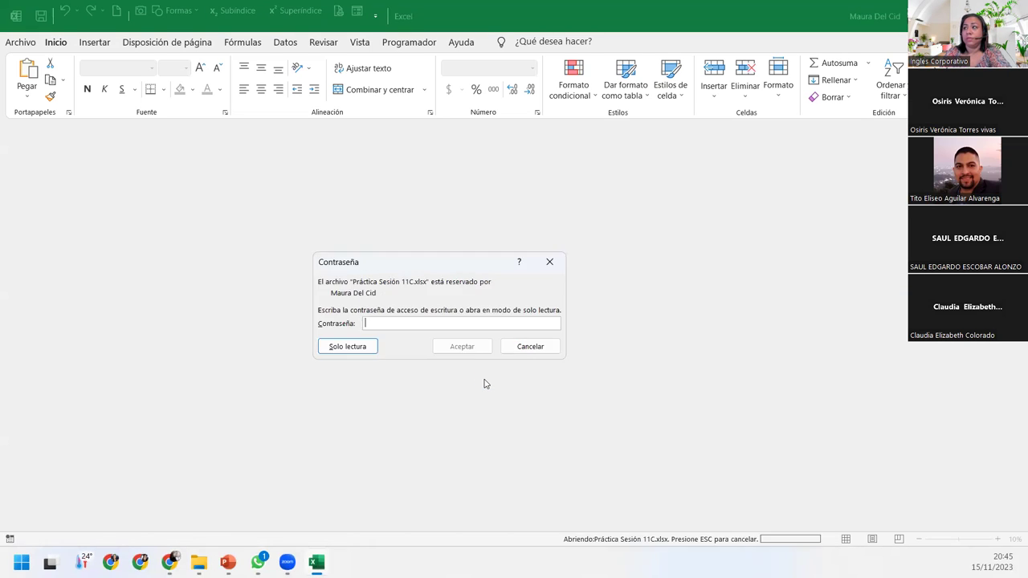
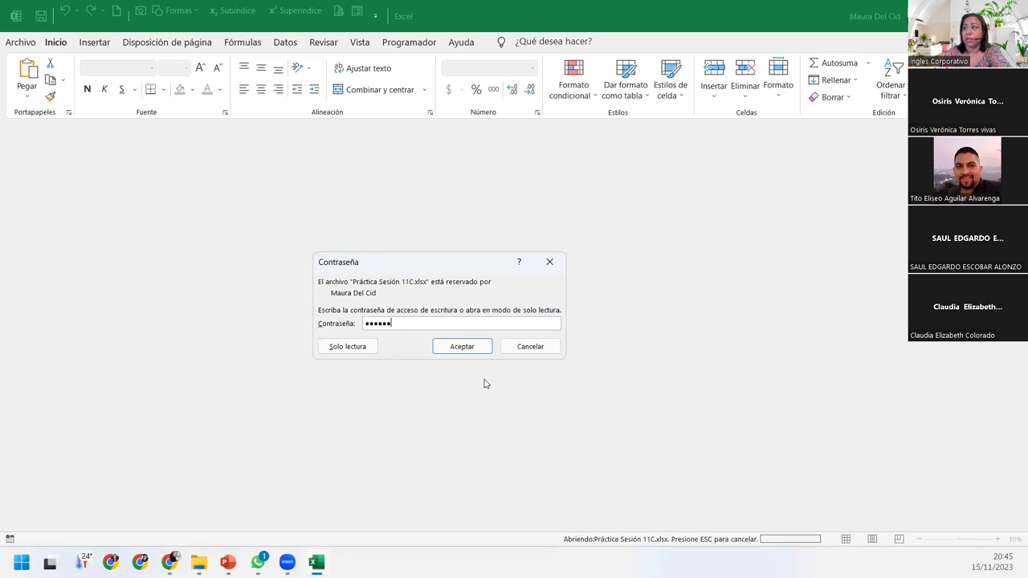
key(Return)
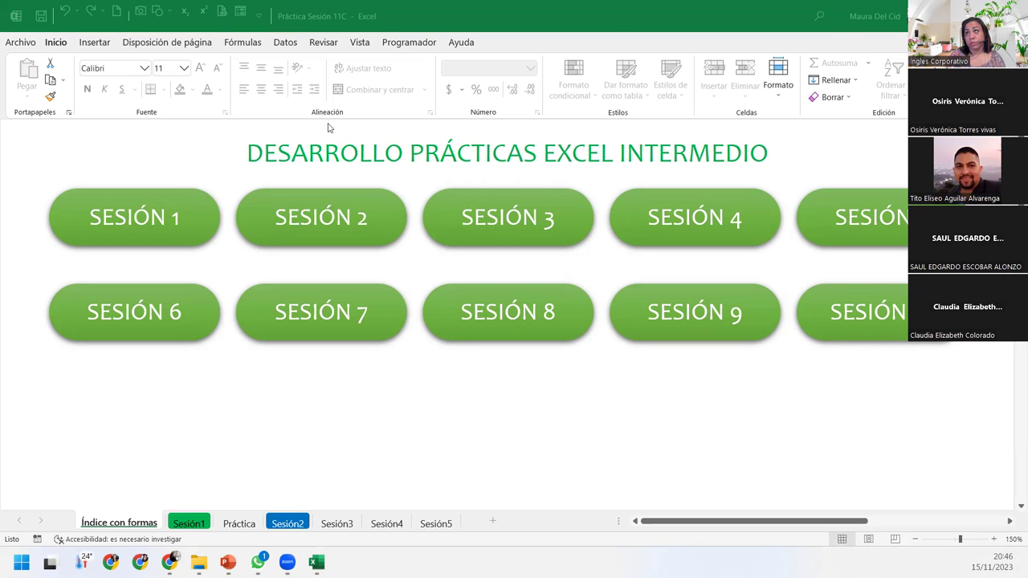
click(16, 40)
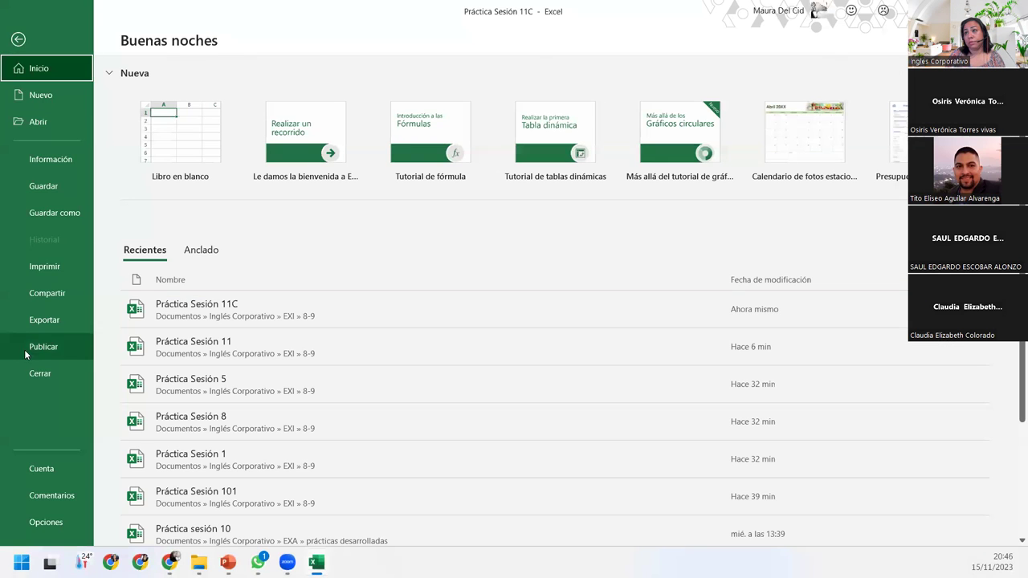
click(42, 159)
click(164, 208)
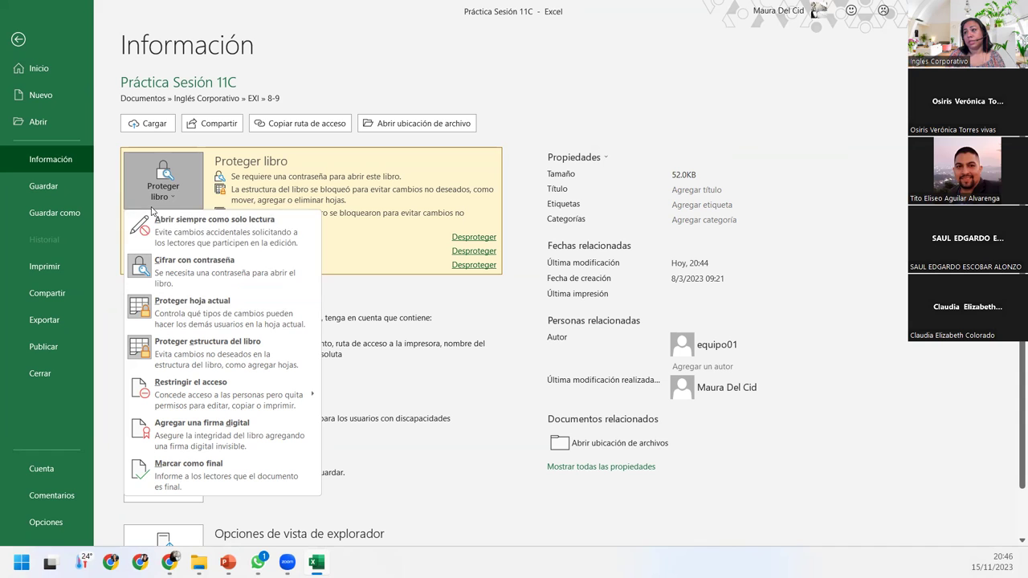
click(194, 269)
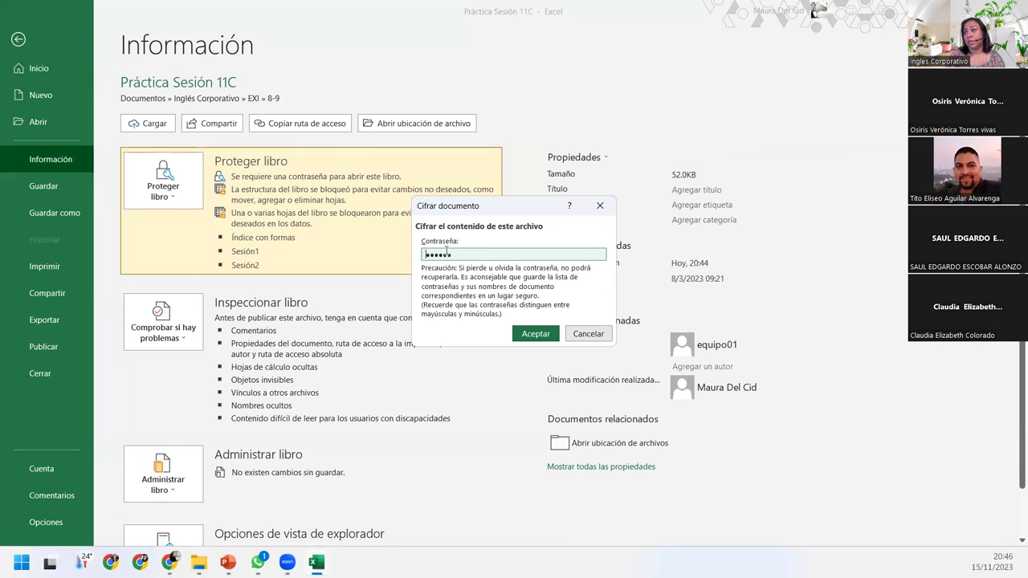
click(600, 206)
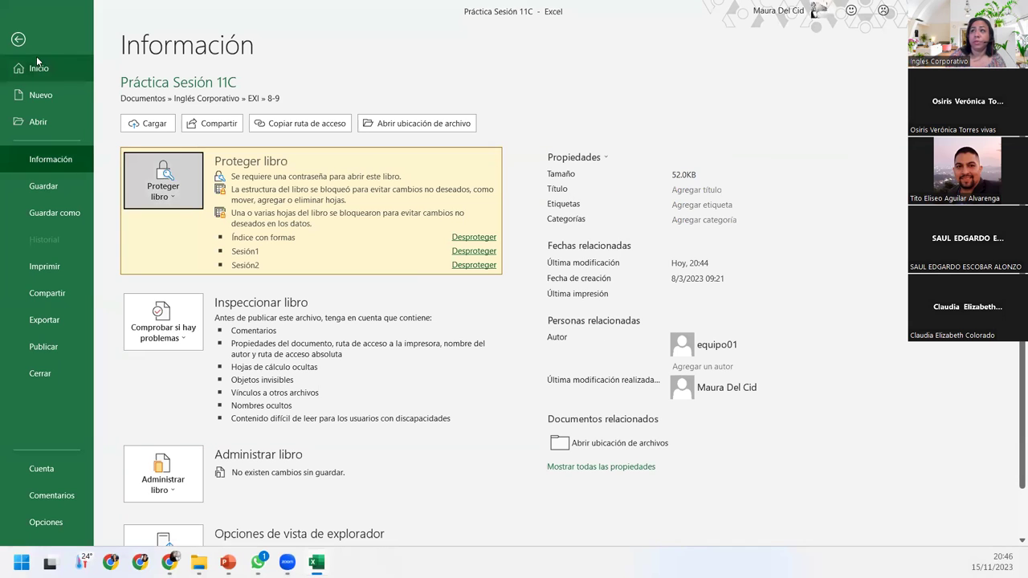
click(18, 40)
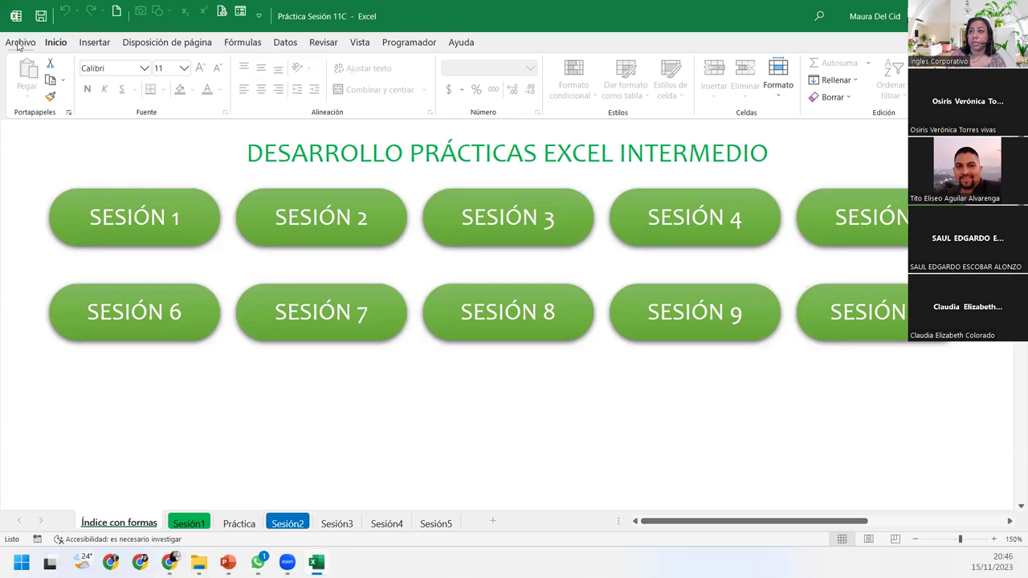
Step: Bring up Opciones generales from a new Save As of Práctica Sesión 11C
click(20, 43)
click(57, 216)
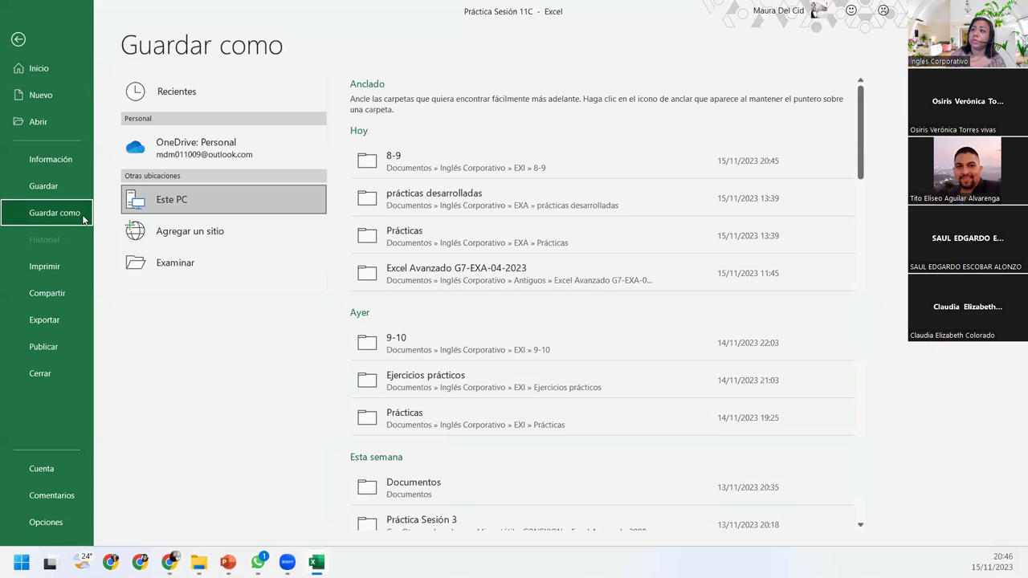
click(179, 265)
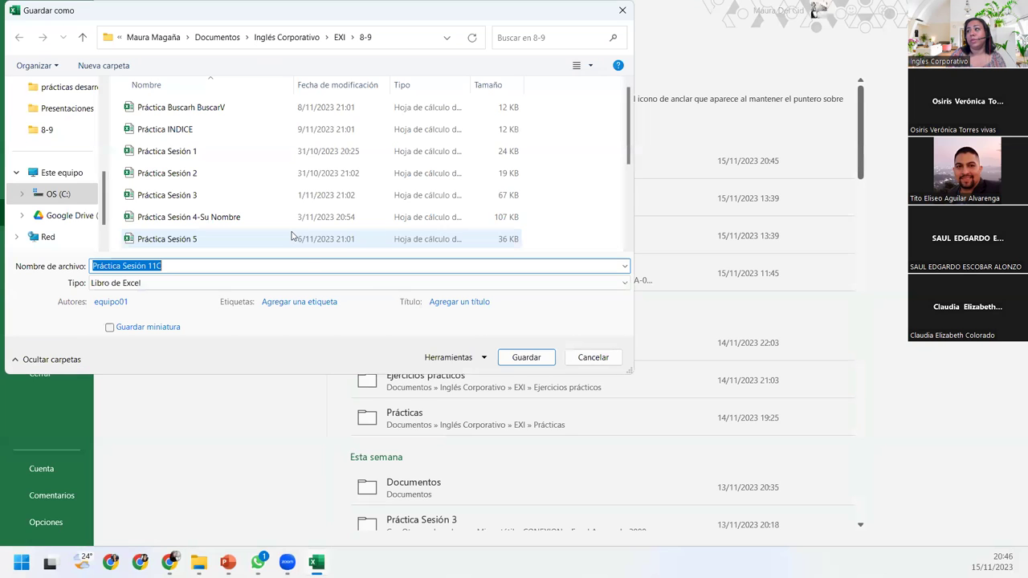
click(467, 356)
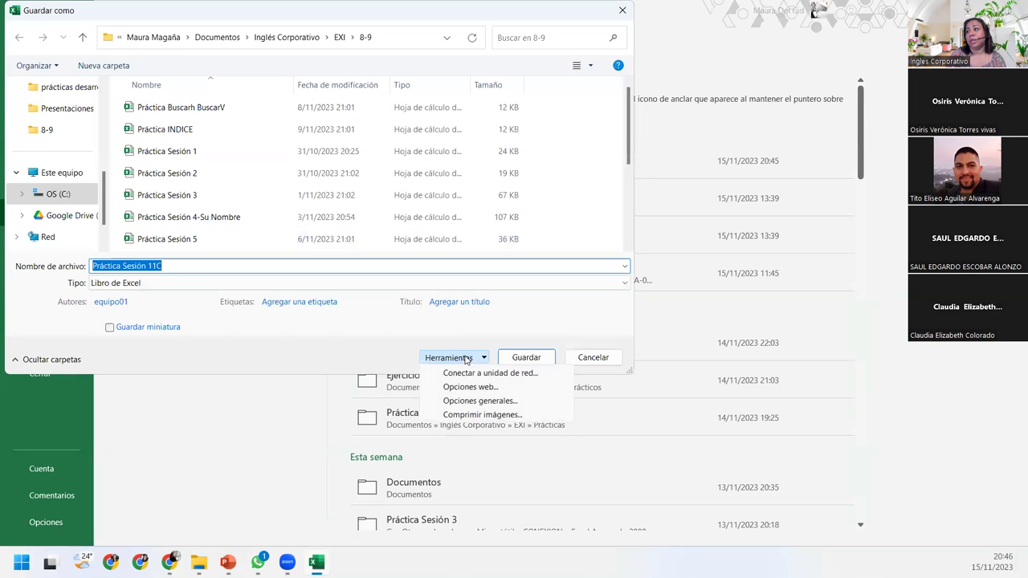
click(467, 405)
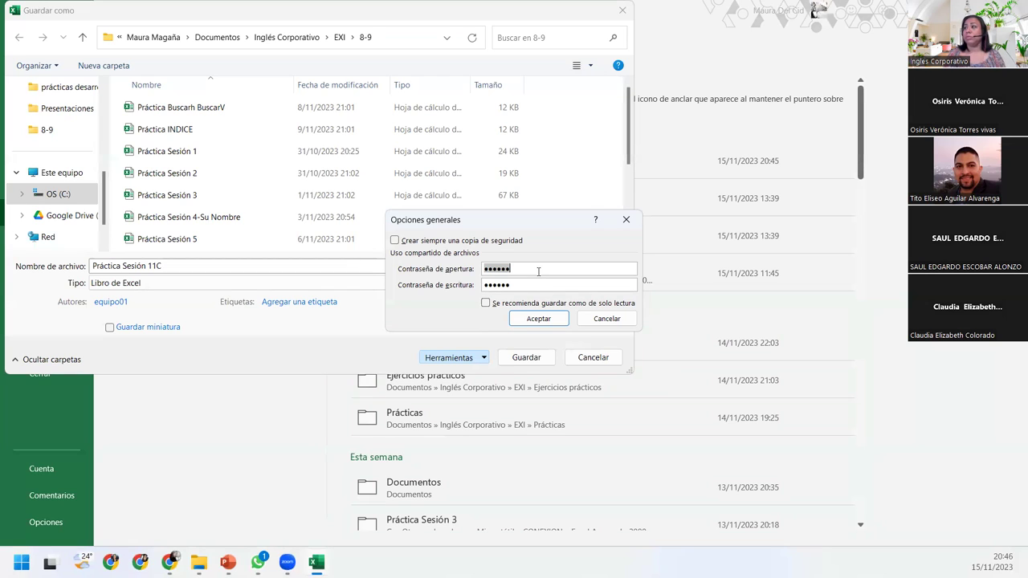
Step: Clear the write password, keep the opening password, and save over the existing file
key(Tab)
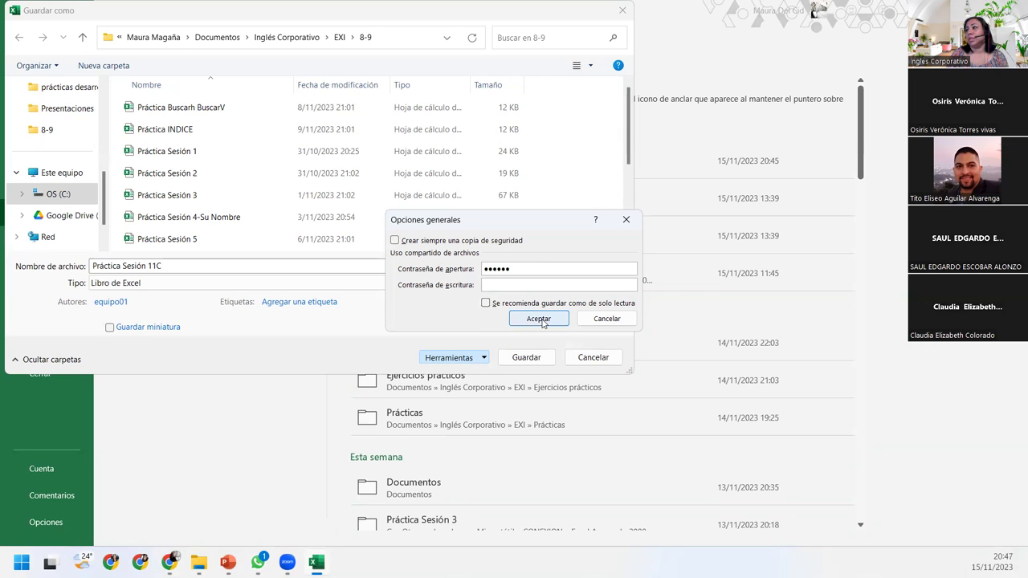
click(539, 319)
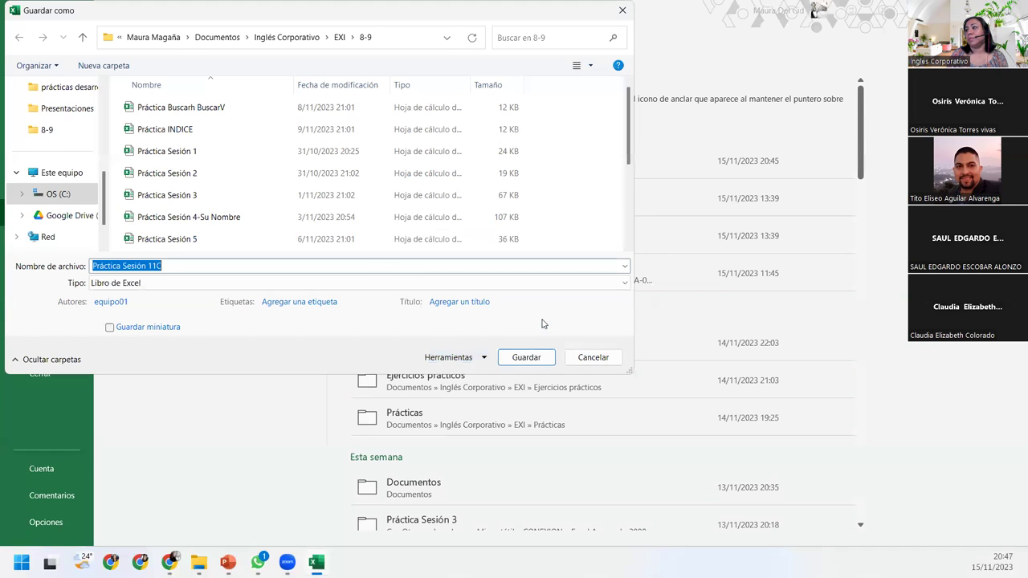
click(518, 357)
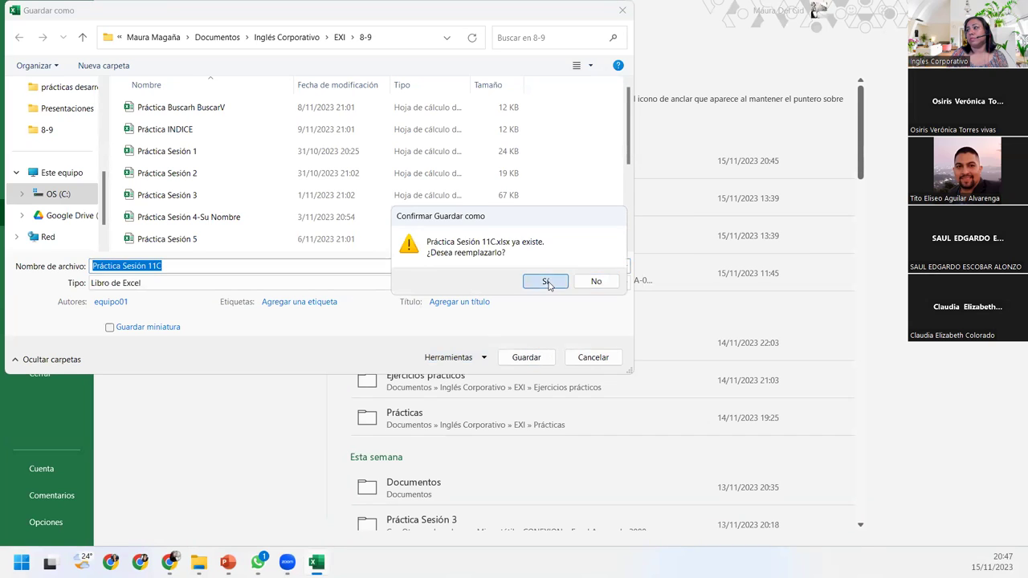
click(548, 281)
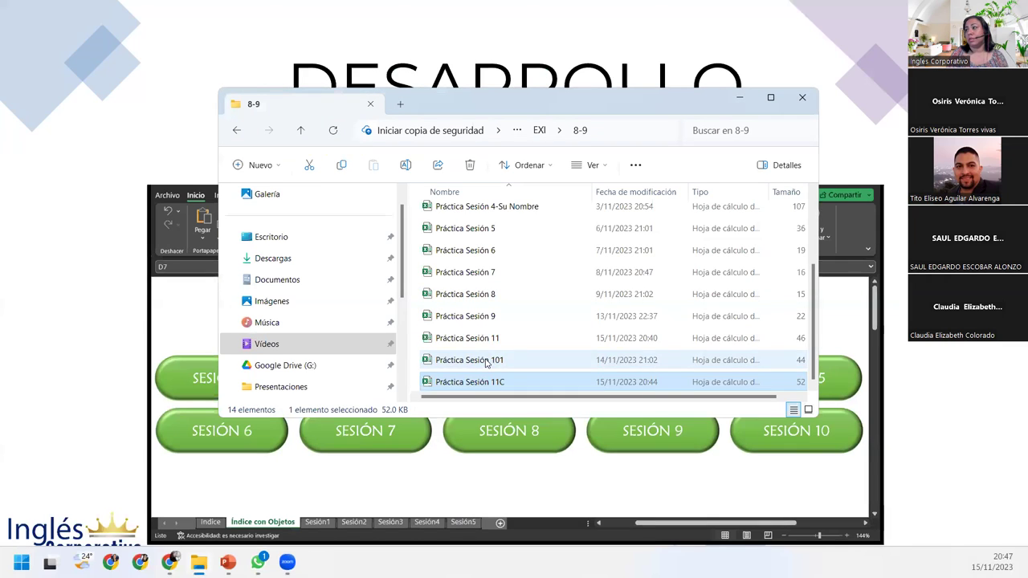
Step: Rename the file Práctica Sesión 101 to Práctica Sesión 10 in File Explorer
click(501, 362)
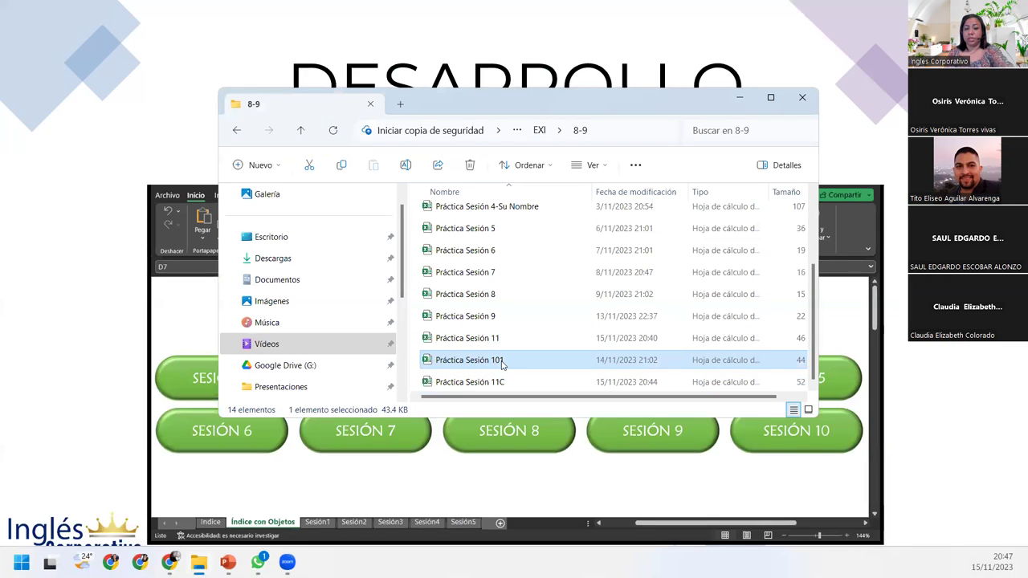
click(501, 362)
key(BackSpace)
key(Return)
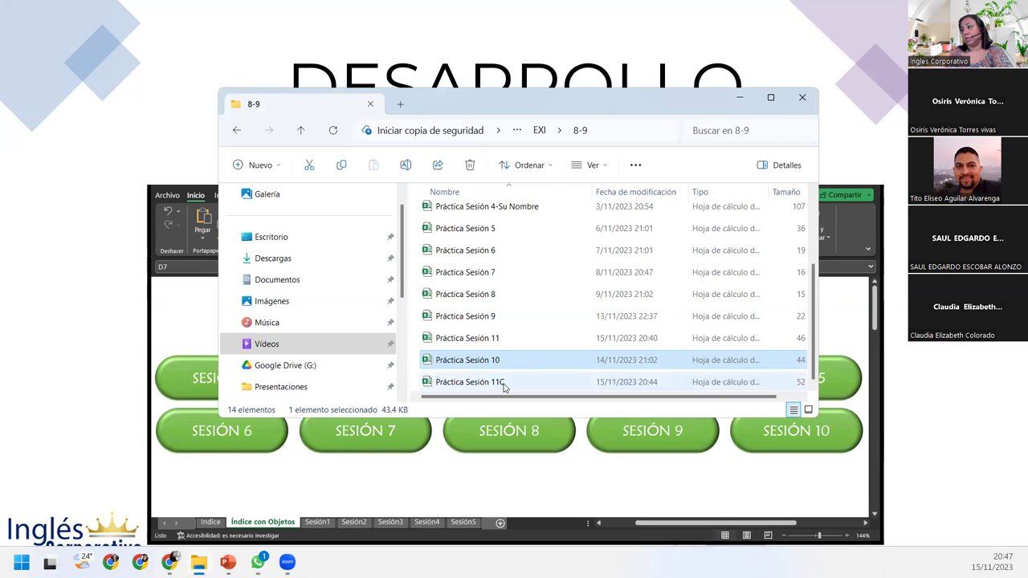
Step: Open Práctica Sesión 11C by entering its opening password
double_click(506, 383)
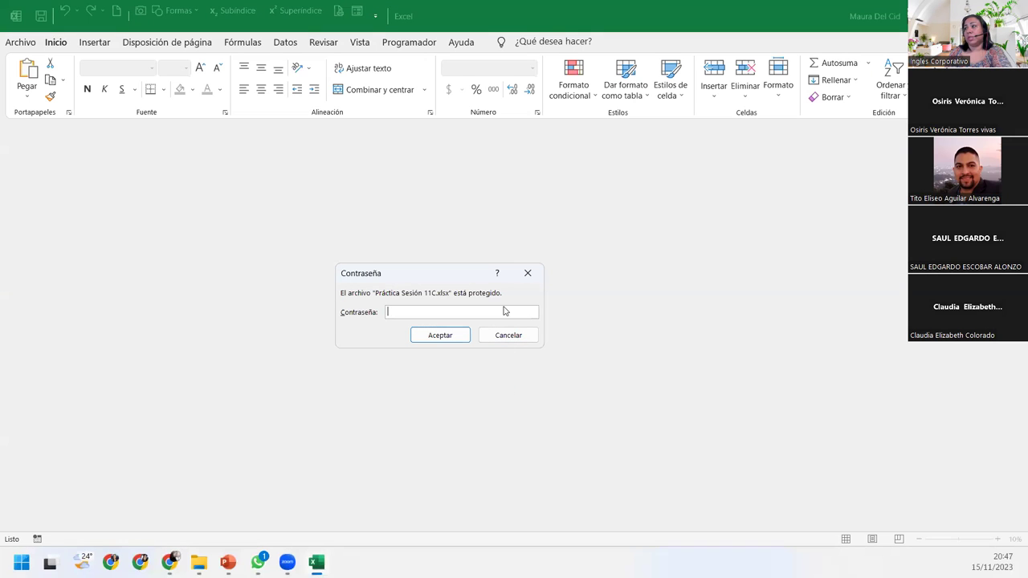
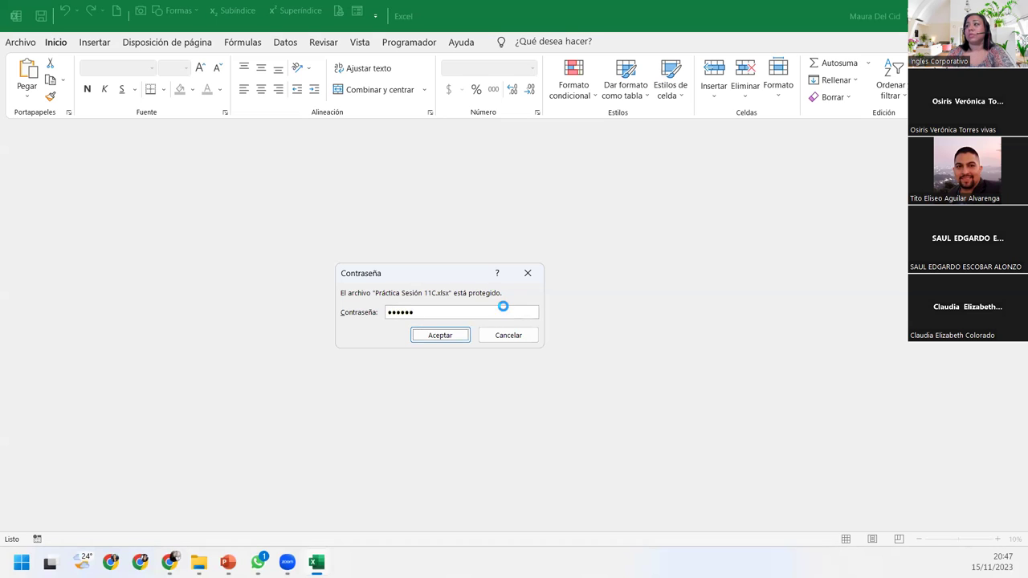
key(Return)
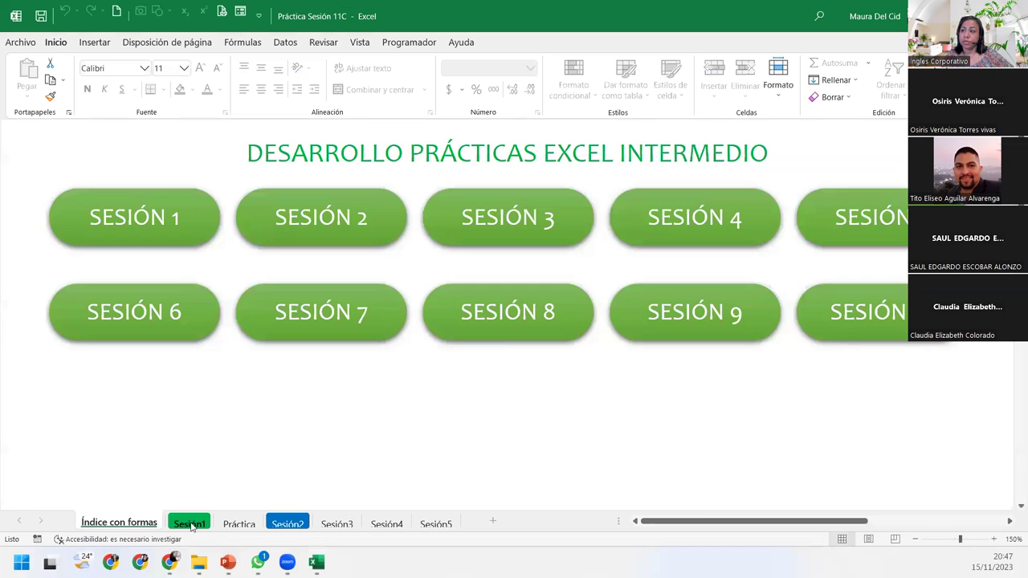
Step: Browse the Sesión1, Práctica, Sesión2 and Sesión3 sheets, ending on Índice con formas
click(189, 524)
right_click(189, 524)
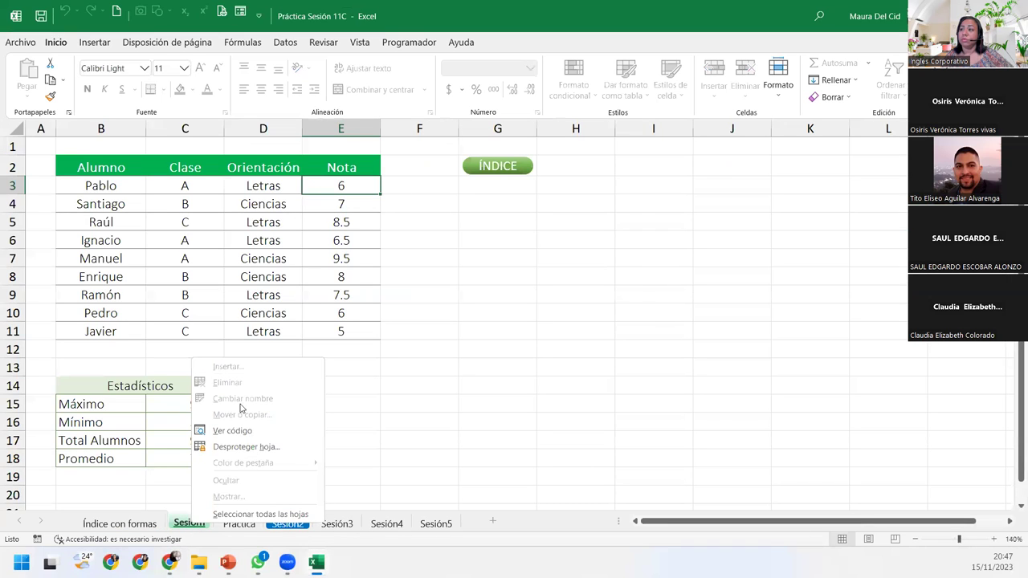
click(245, 447)
click(259, 523)
click(287, 524)
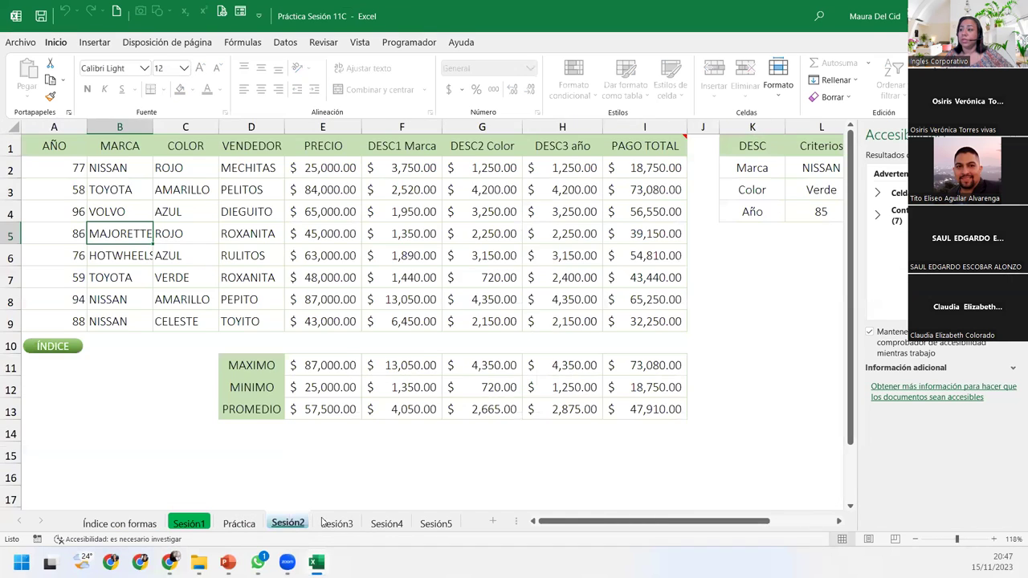
click(336, 524)
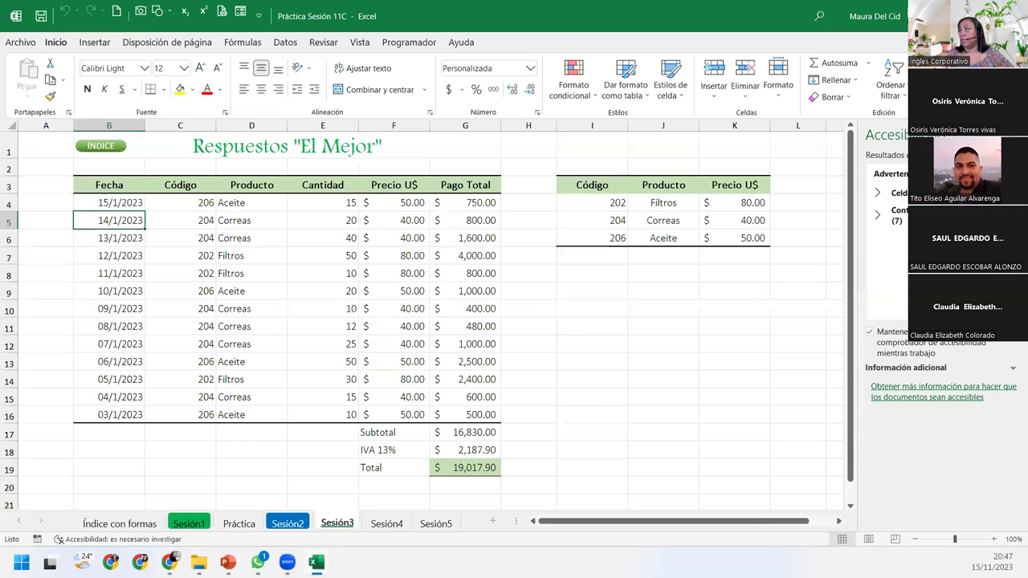
click(201, 464)
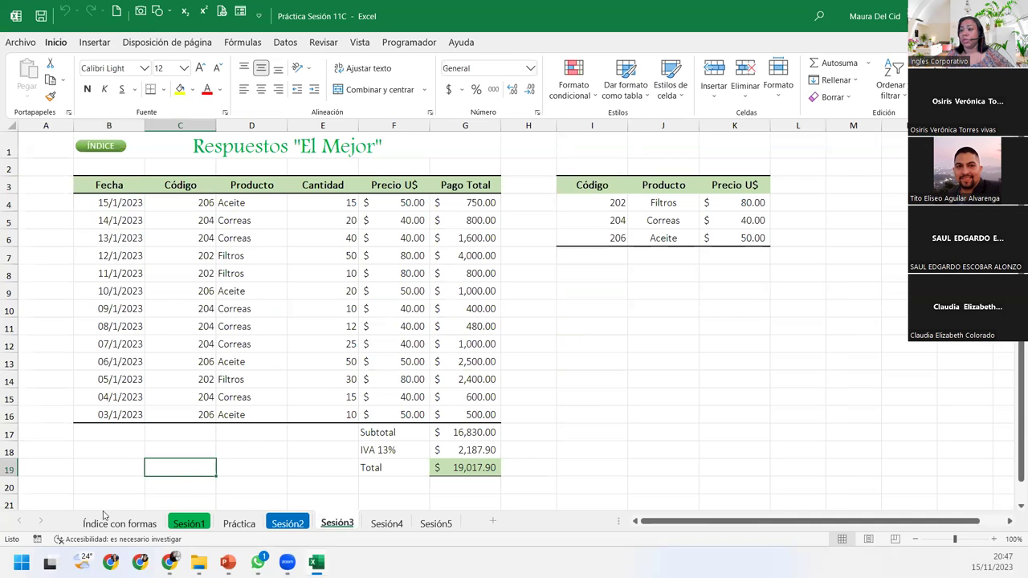
click(107, 522)
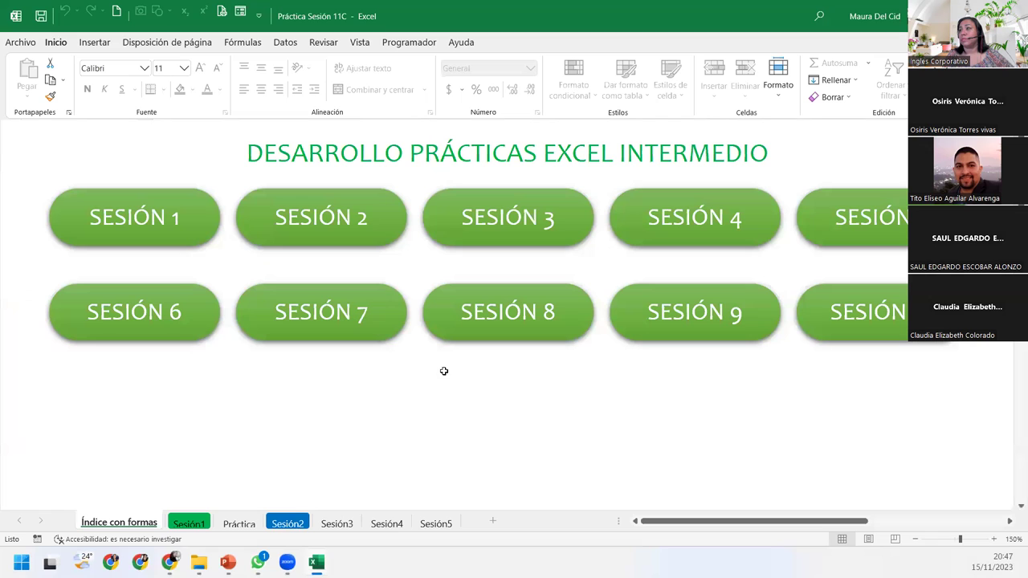
Step: Unprotect the workbook structure with its password and go to the File backstage home page
click(336, 41)
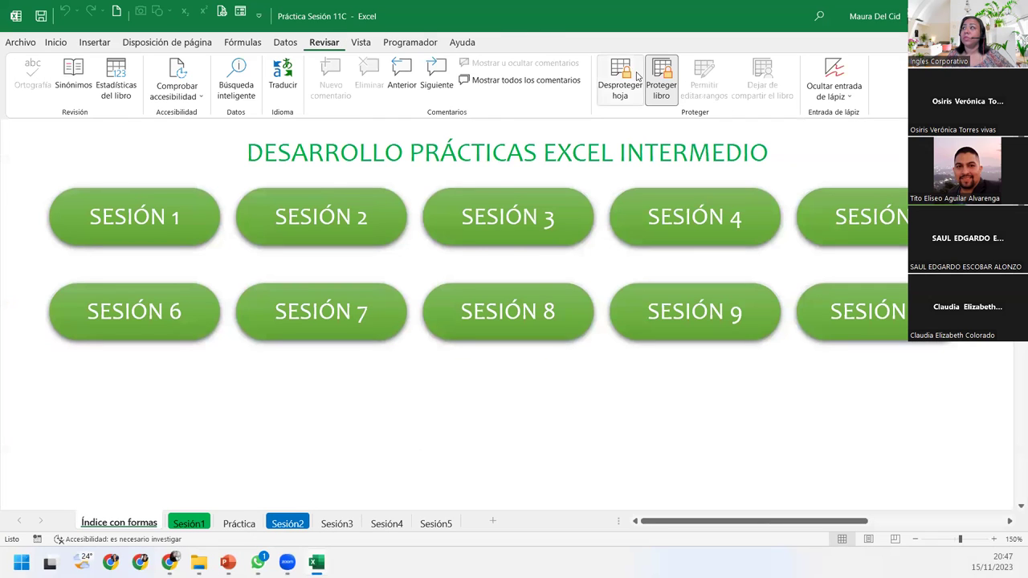
click(660, 79)
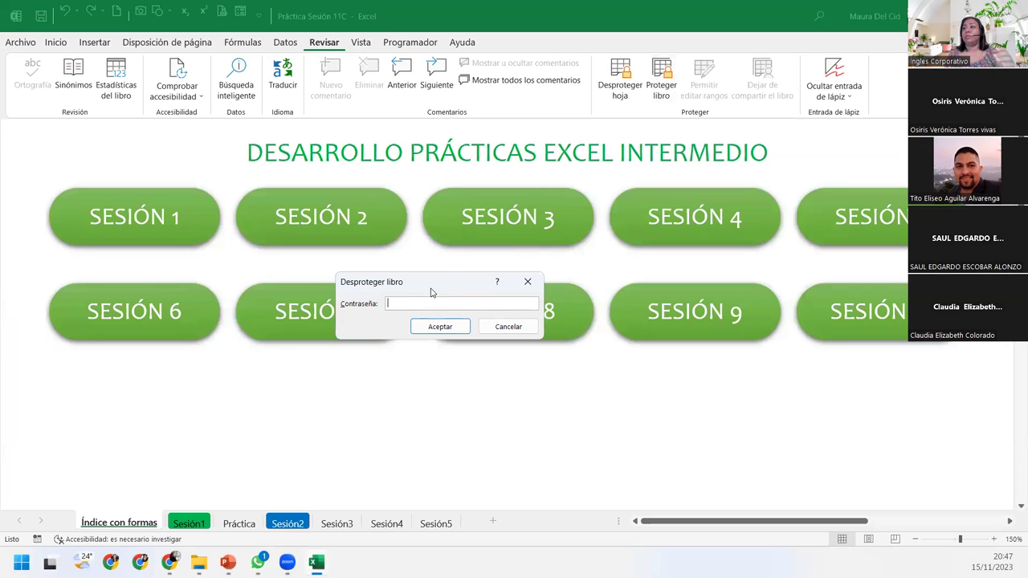
key(Return)
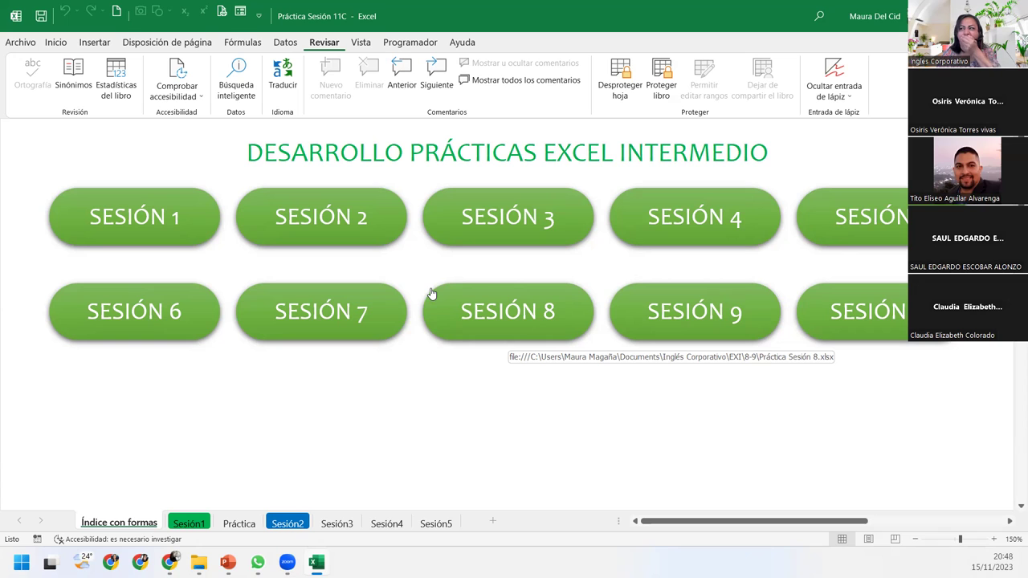
click(23, 48)
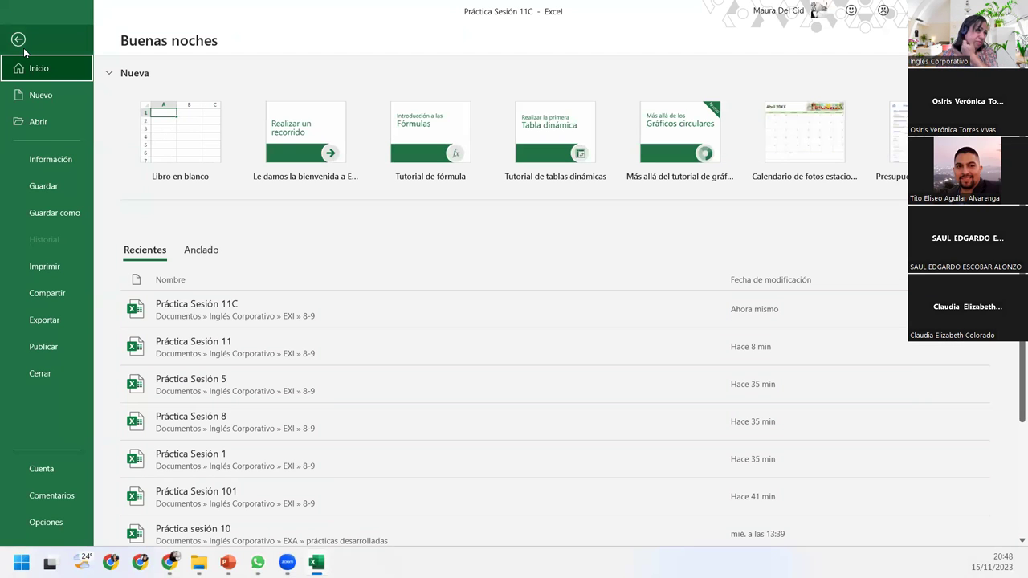
Step: Mark Práctica Sesión 11C as final from the Información page and accept both confirmation notices
click(50, 158)
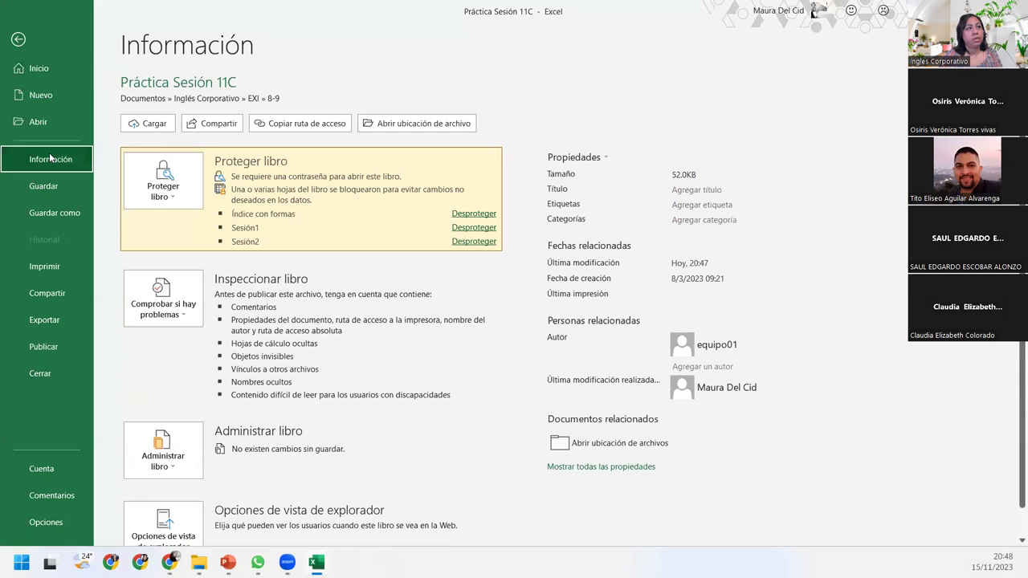
click(144, 190)
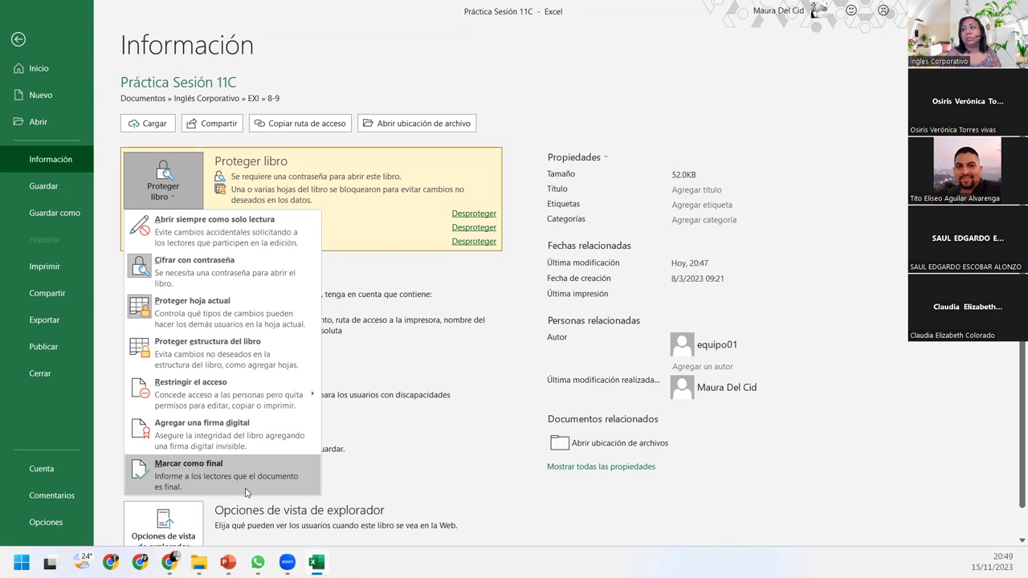
click(246, 494)
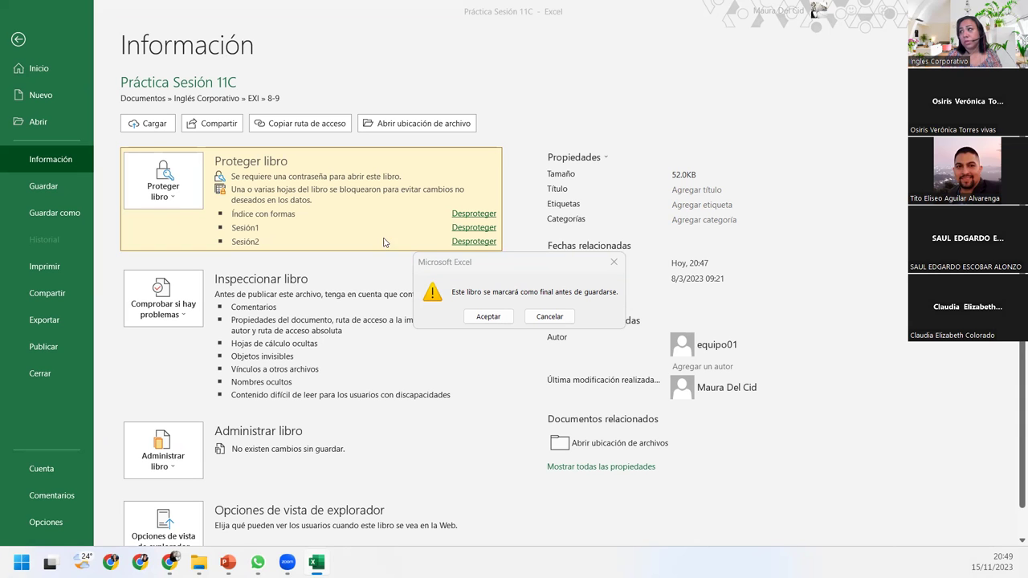
click(490, 318)
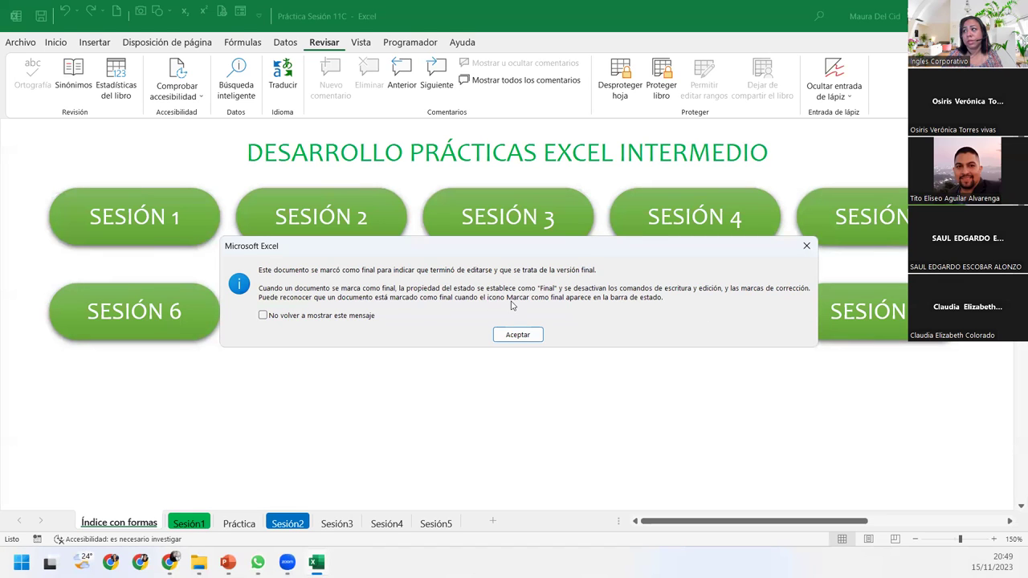
click(523, 339)
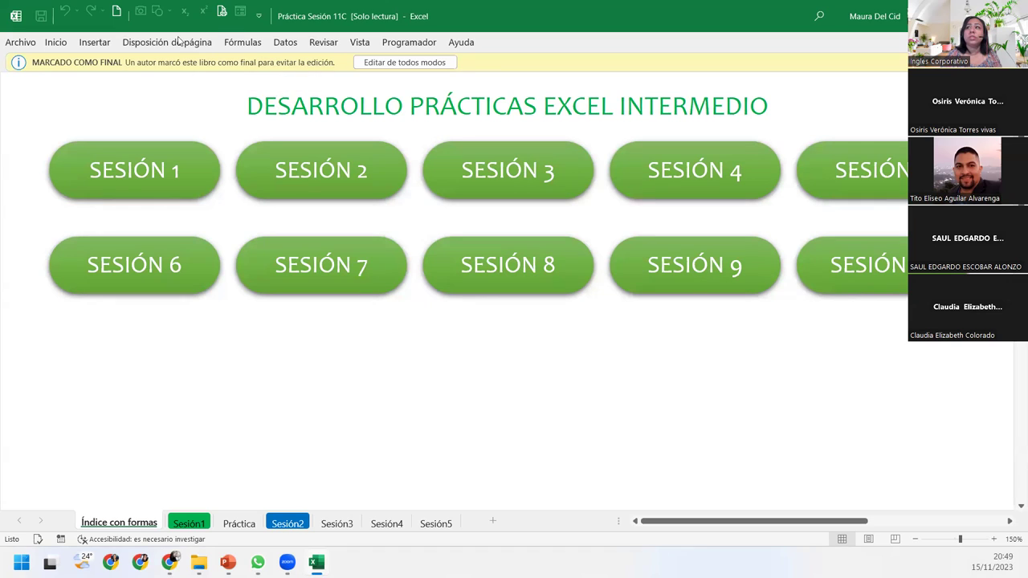
Step: Check that the Inicio and Insertar commands are disabled in the final-marked workbook
click(54, 45)
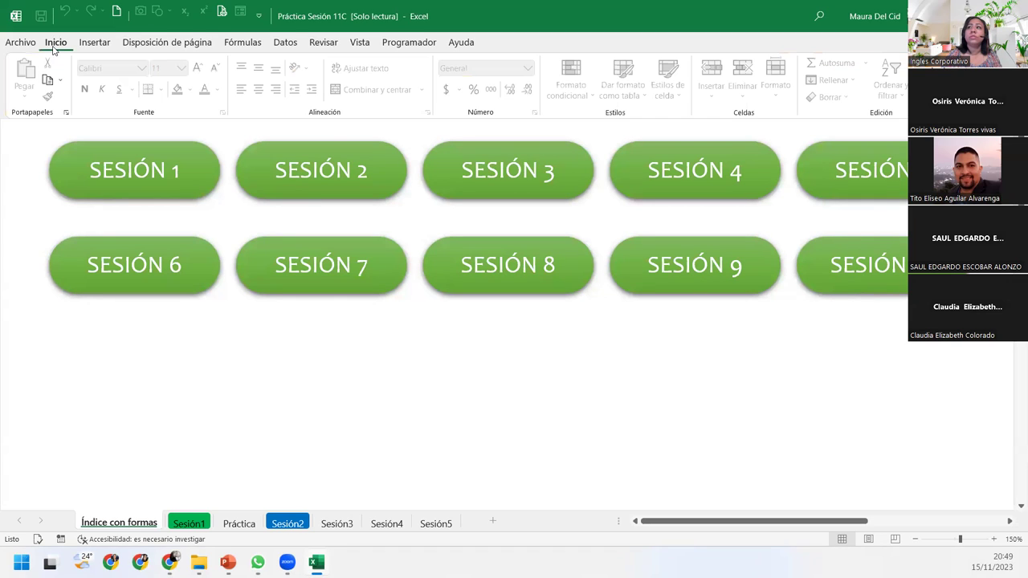
click(94, 45)
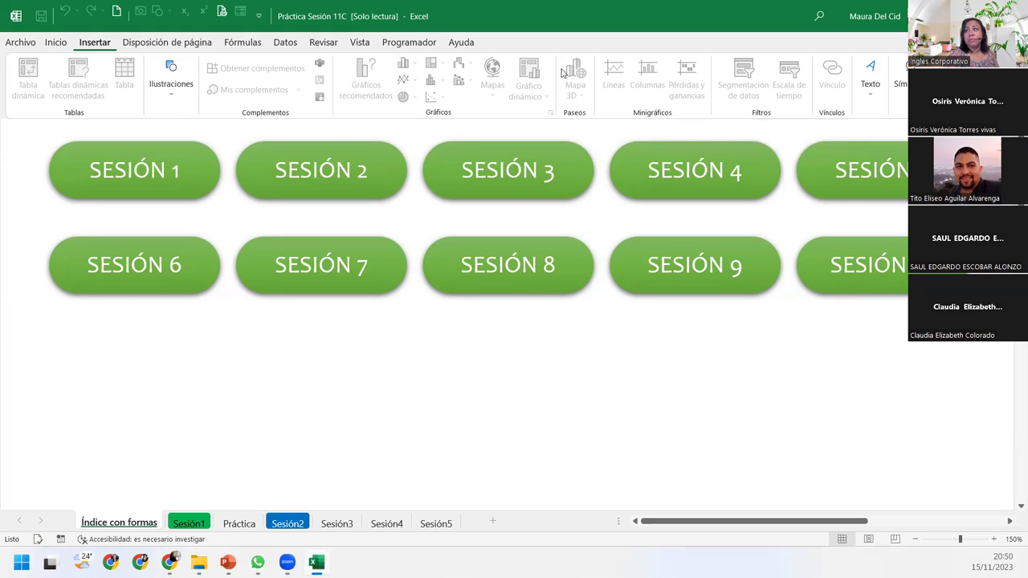
click(57, 42)
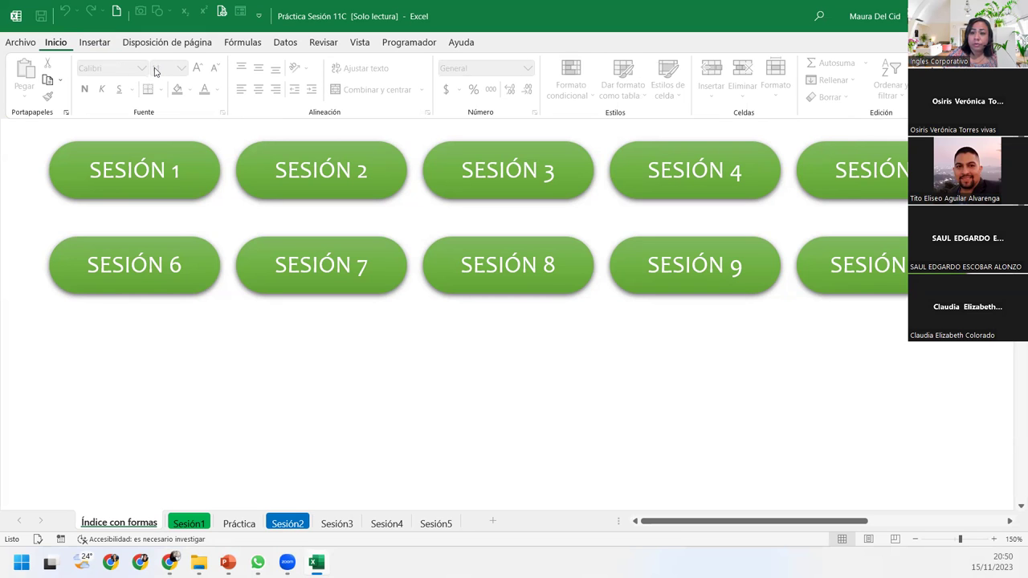
click(159, 353)
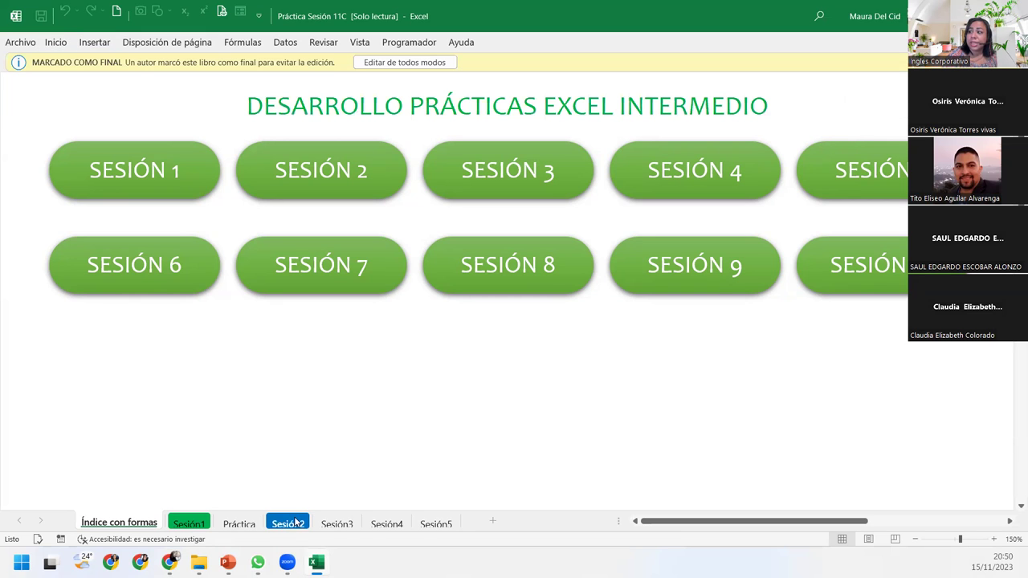
Step: Look through the Sesión2, Sesión3, Sesión4 and Sesión5 sheets
click(297, 522)
click(326, 524)
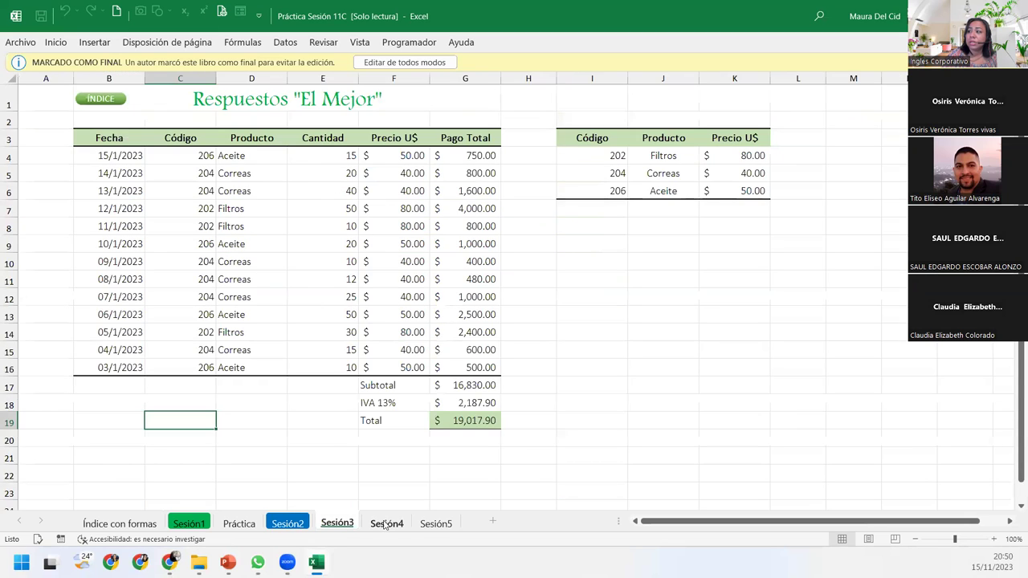
click(387, 524)
click(433, 524)
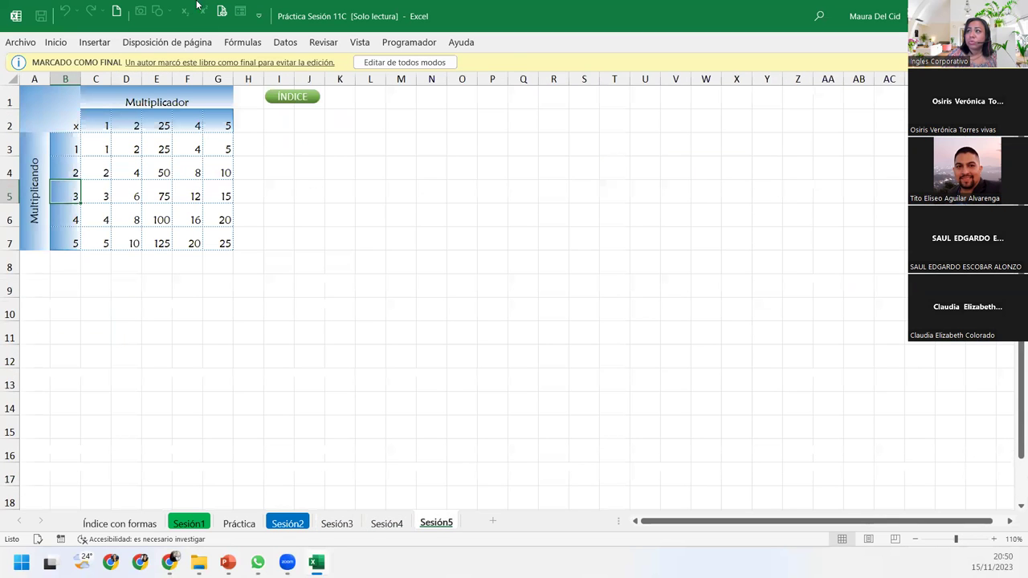
Step: Browse the Inicio, Insertar, Diseño de página and Fórmulas ribbon tabs
click(57, 41)
click(91, 41)
click(149, 42)
click(225, 41)
click(175, 198)
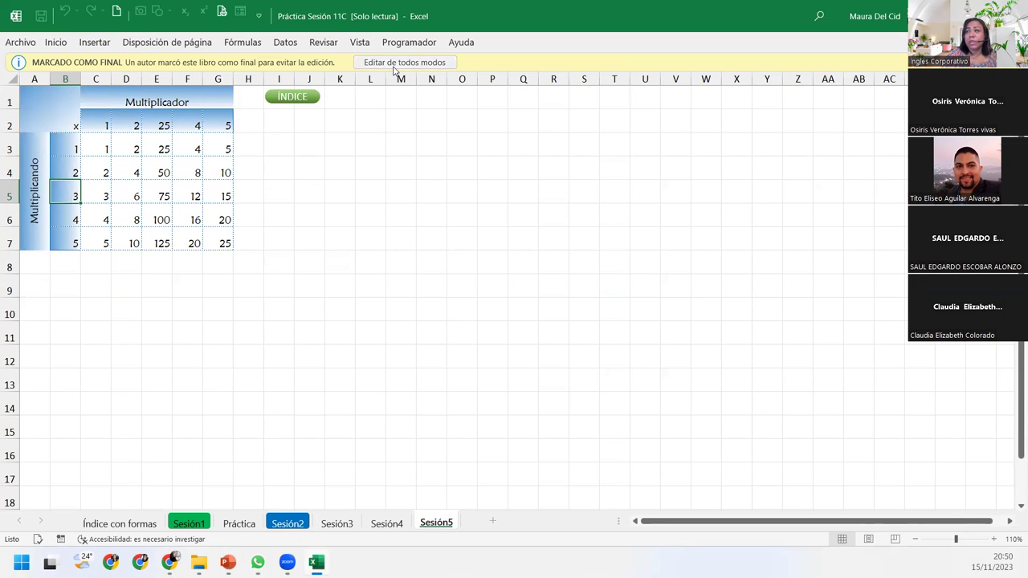
Step: Review the workbook's protection status on the Información page, then return to the sheet
click(20, 41)
click(50, 159)
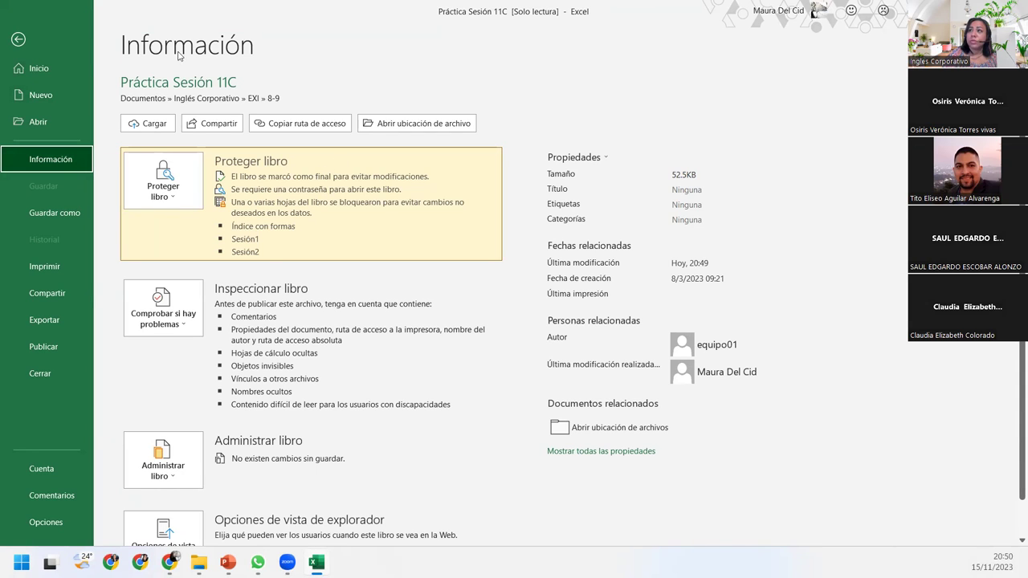
click(18, 40)
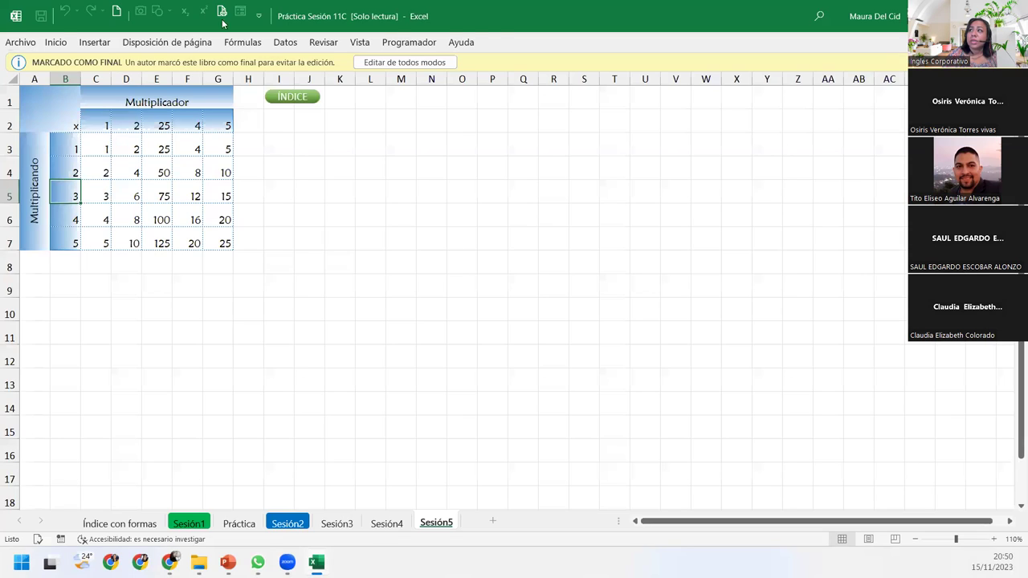
Step: Choose 'Editar de todos modos' to make the workbook editable, then view Sesión1, Sesión2 and Sesión3
click(378, 67)
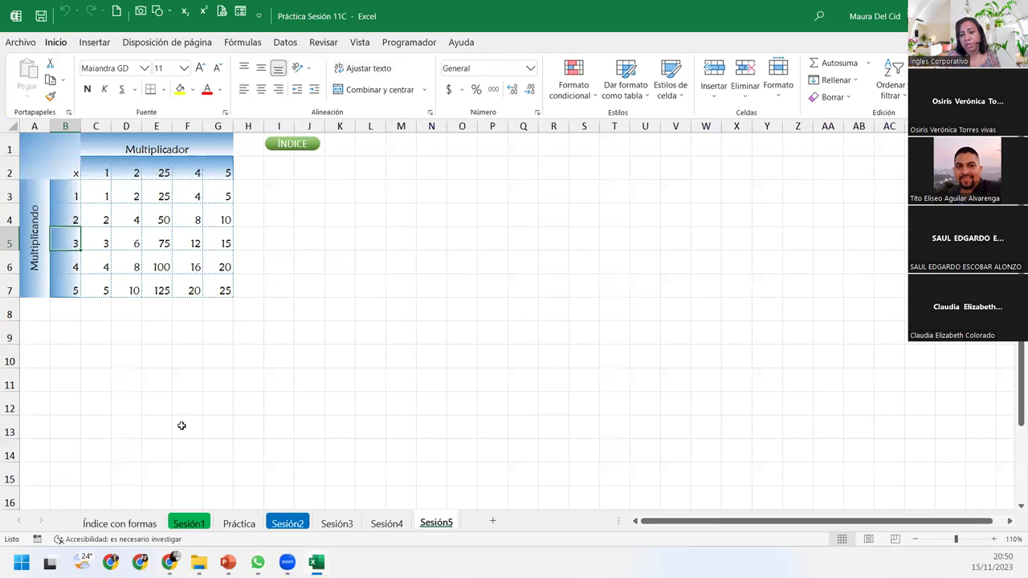
click(209, 523)
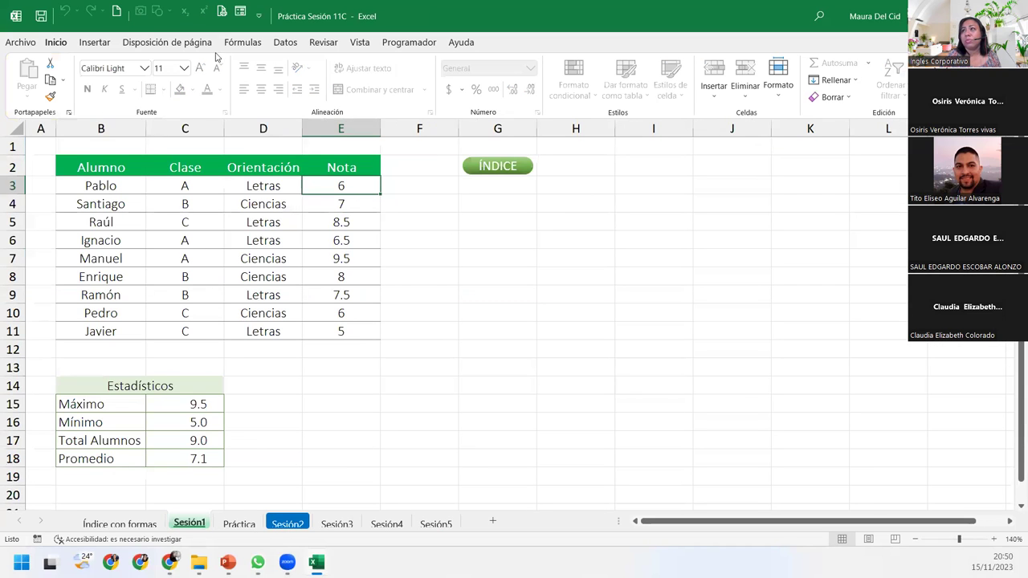
click(288, 523)
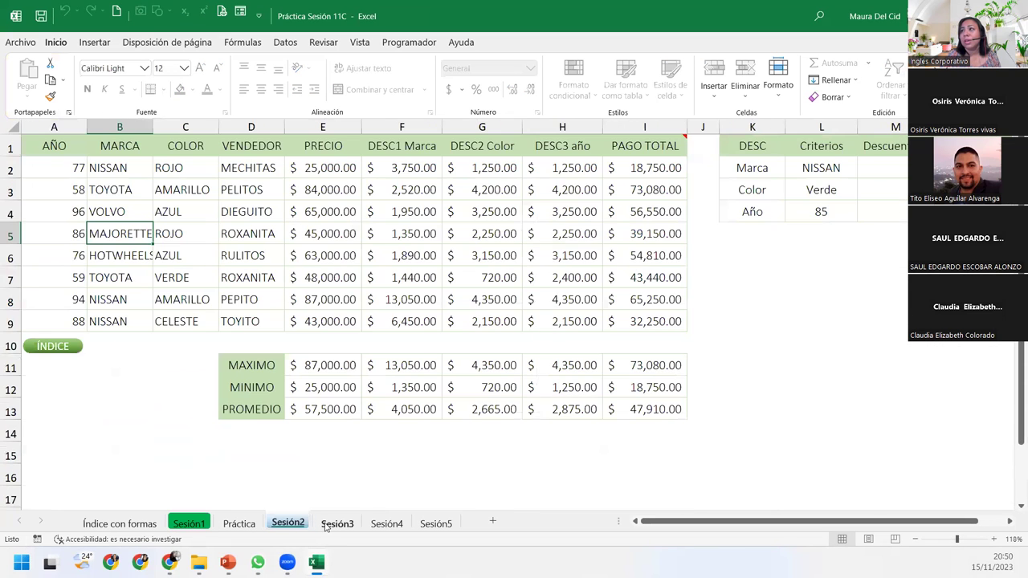
click(336, 523)
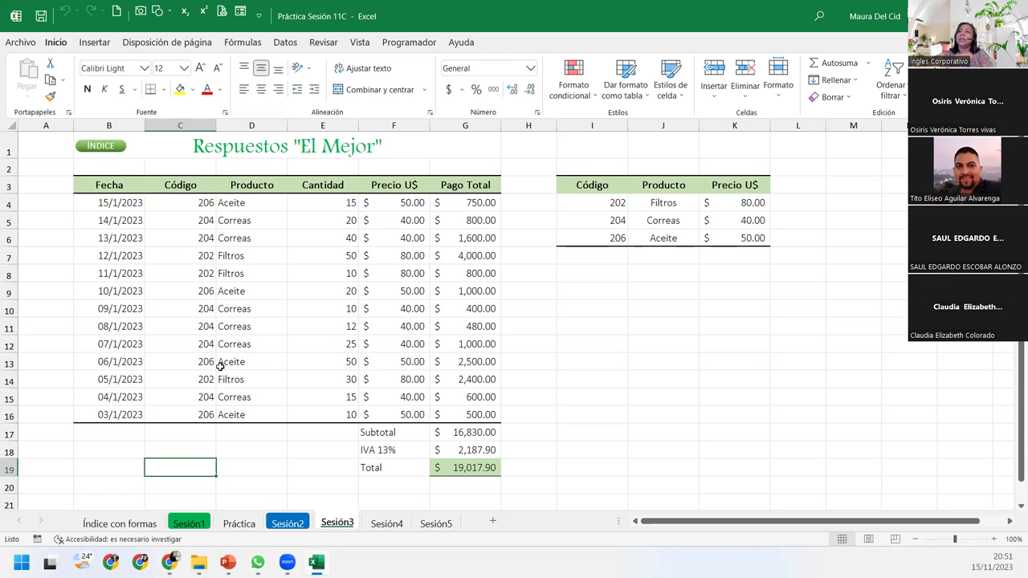
Step: Mark the workbook as final again, ticking 'No volver a mostrar' on the final-version notice
click(21, 44)
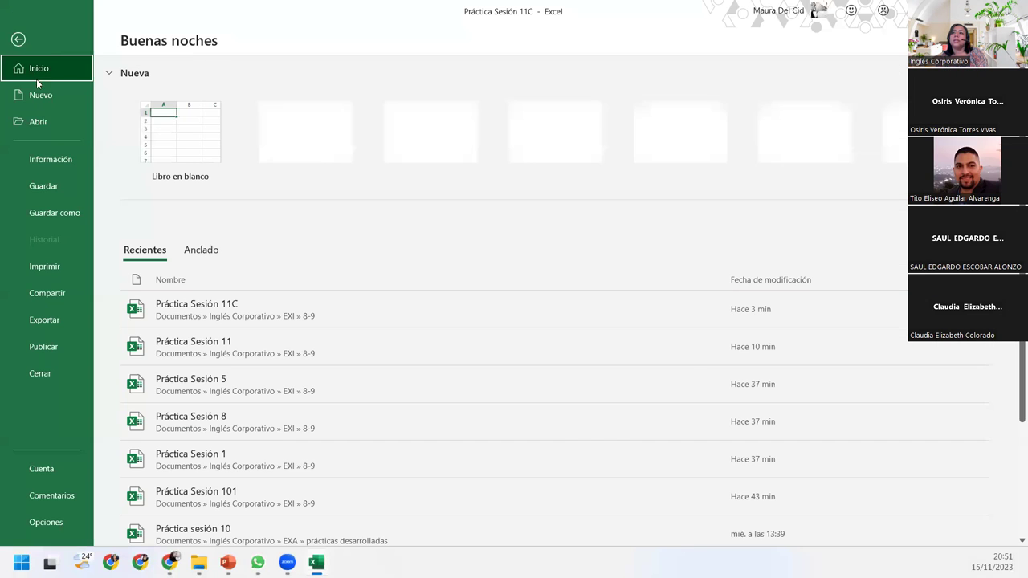
click(37, 159)
click(163, 181)
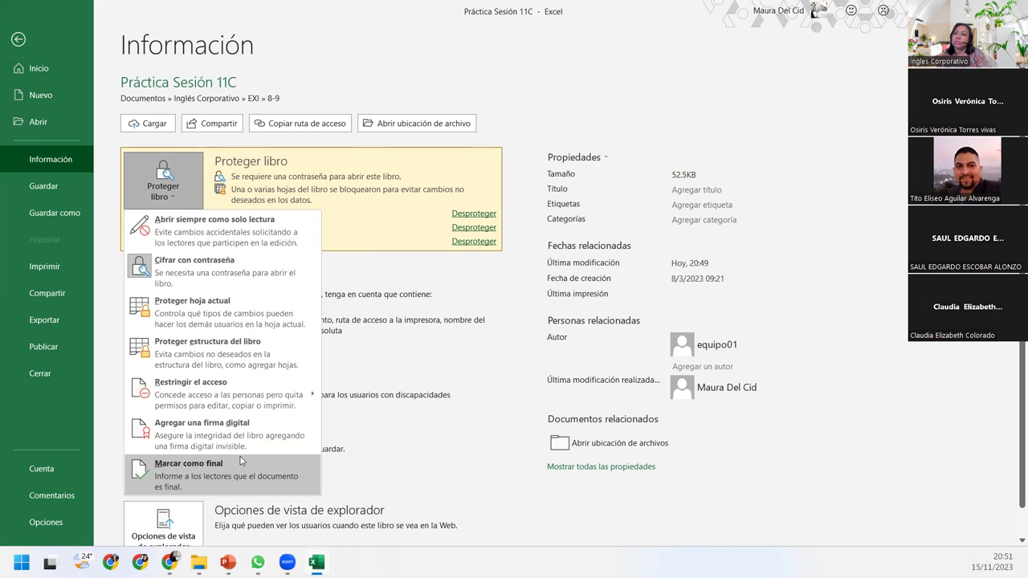
click(241, 459)
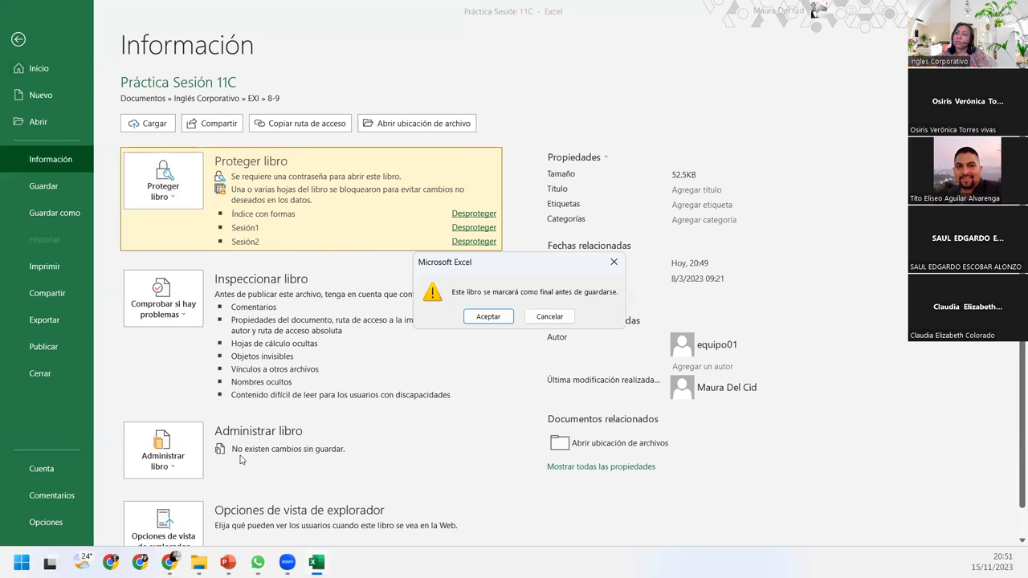
click(504, 319)
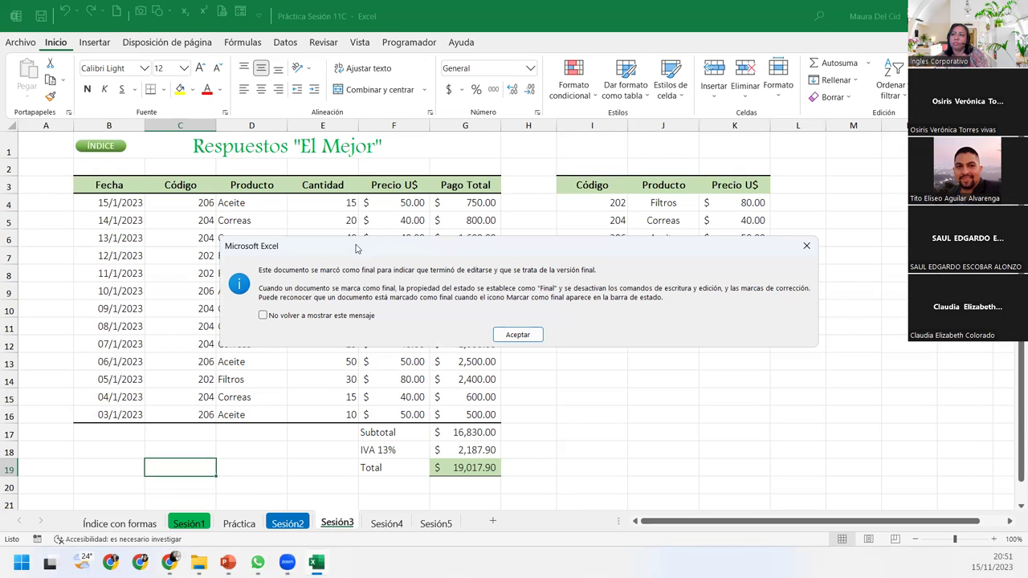
click(263, 315)
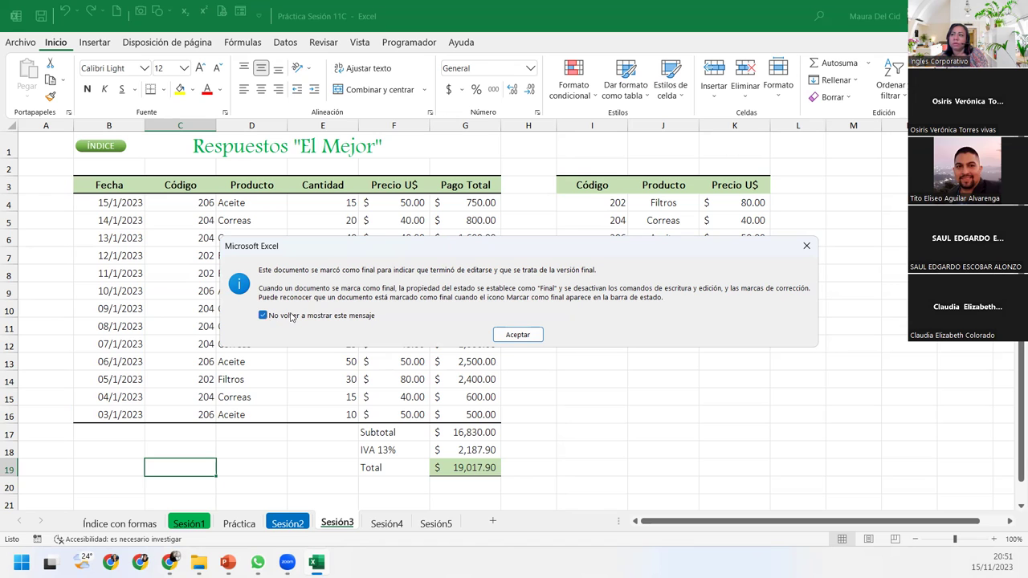
click(517, 335)
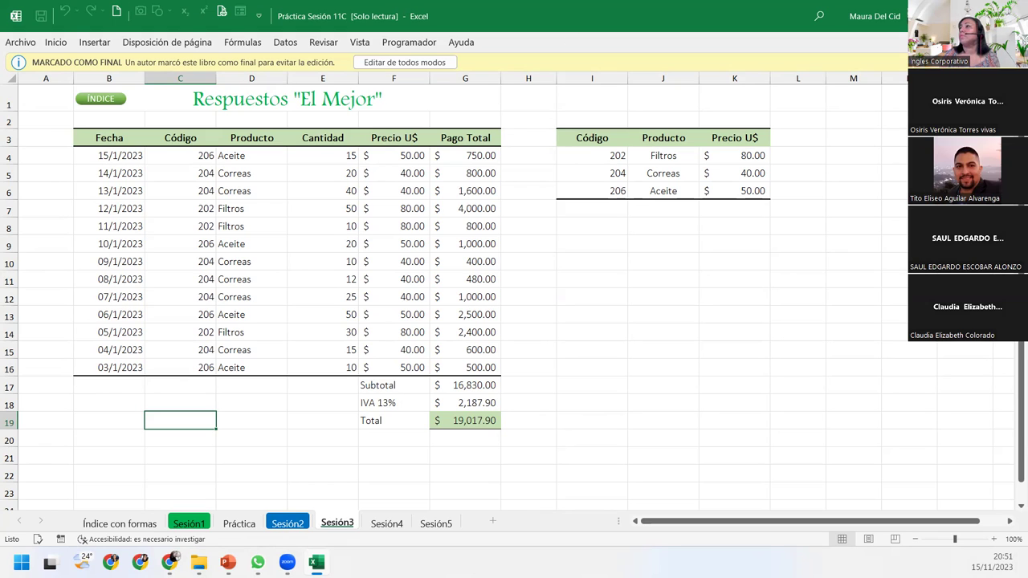
Step: Close the workbook and reopen Práctica Sesión 11C from the 8-9 folder
key(alt+F4)
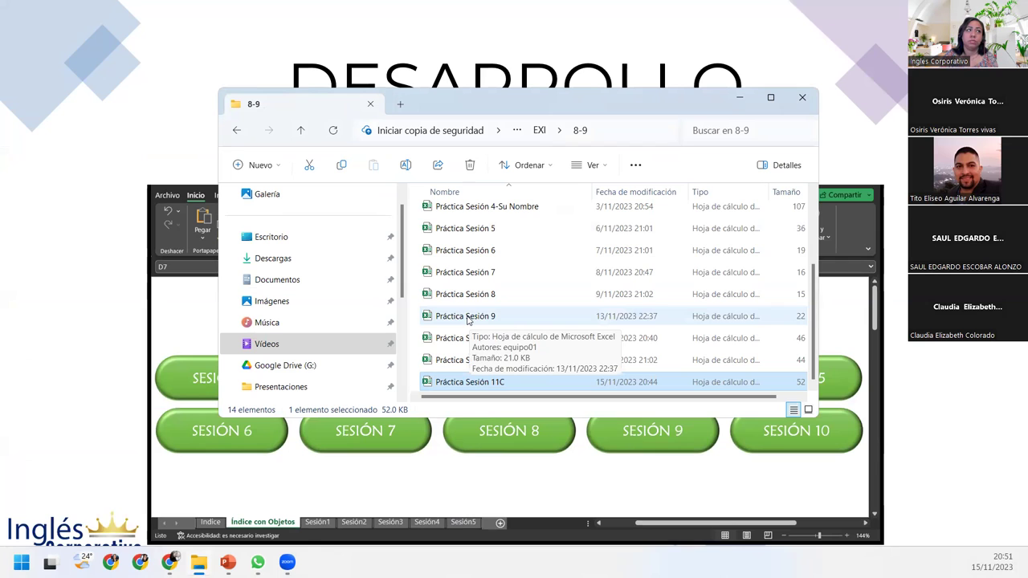
double_click(484, 382)
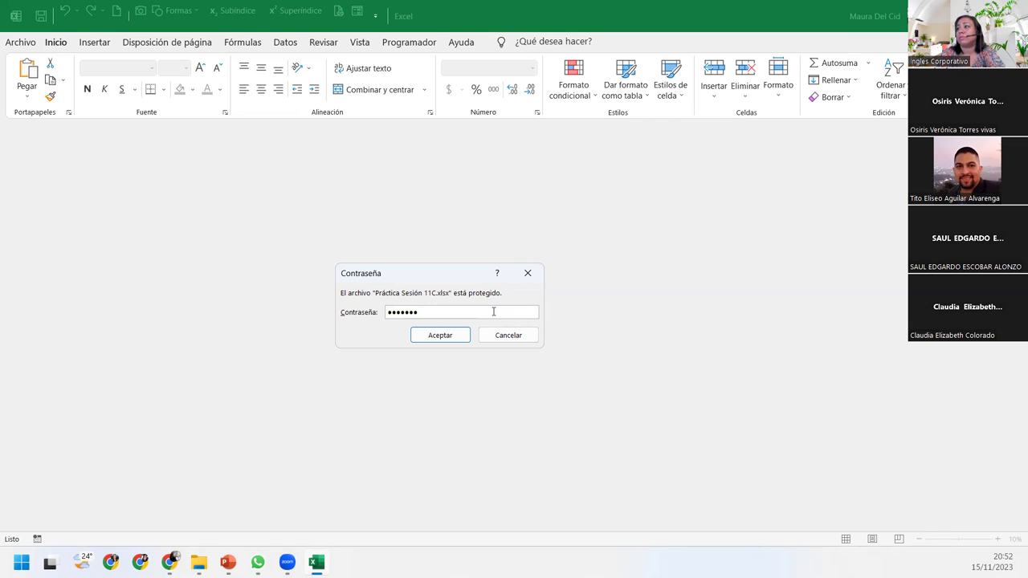
Step: Correct the mistyped entry and submit the workbook's opening password
key(BackSpace)
key(BackSpace)
key(BackSpace)
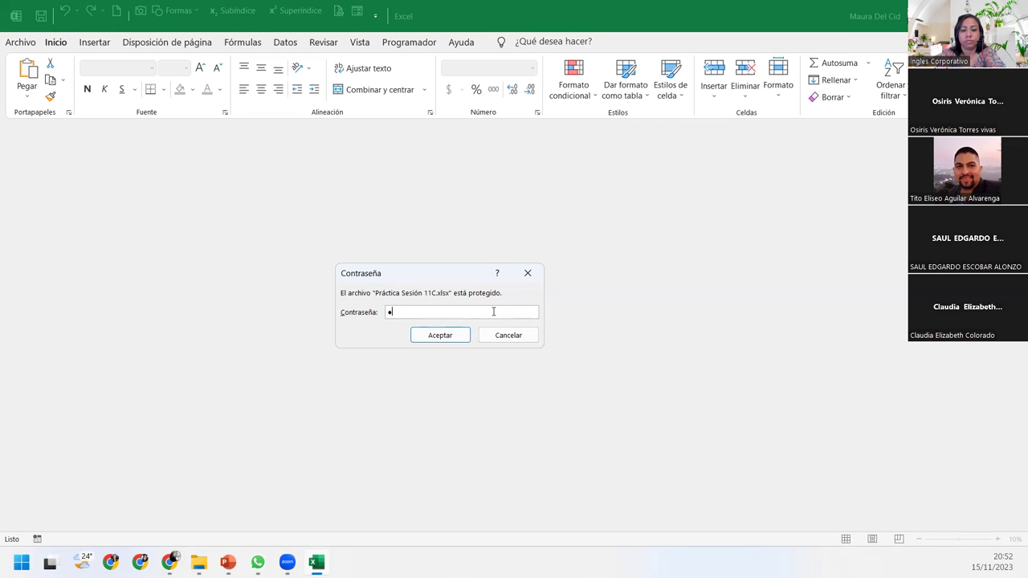
key(Return)
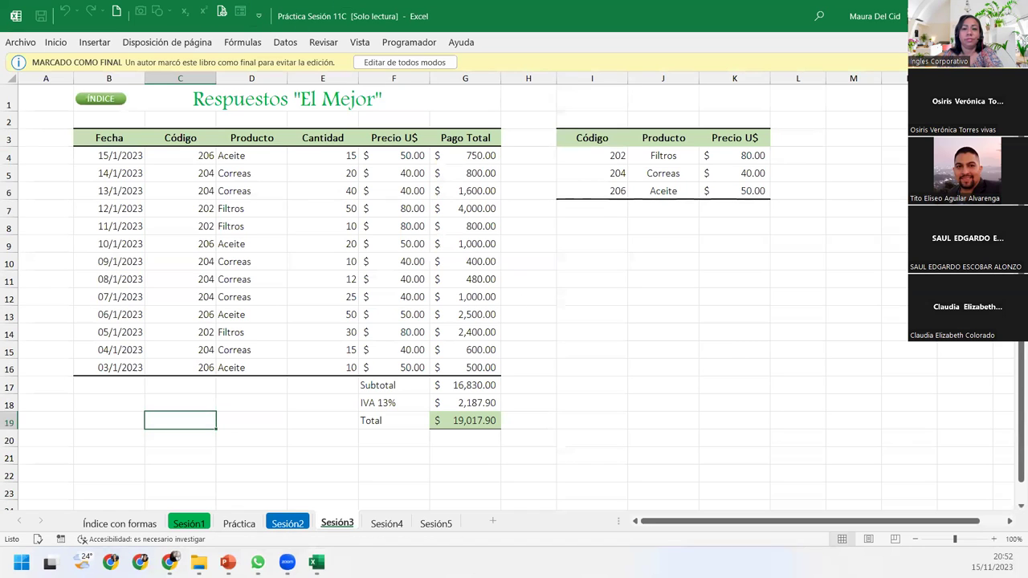
Step: Return to the reopened Excel window and select 'Editar de todos modos' on the MARCADO COMO FINAL bar
key(alt+Tab)
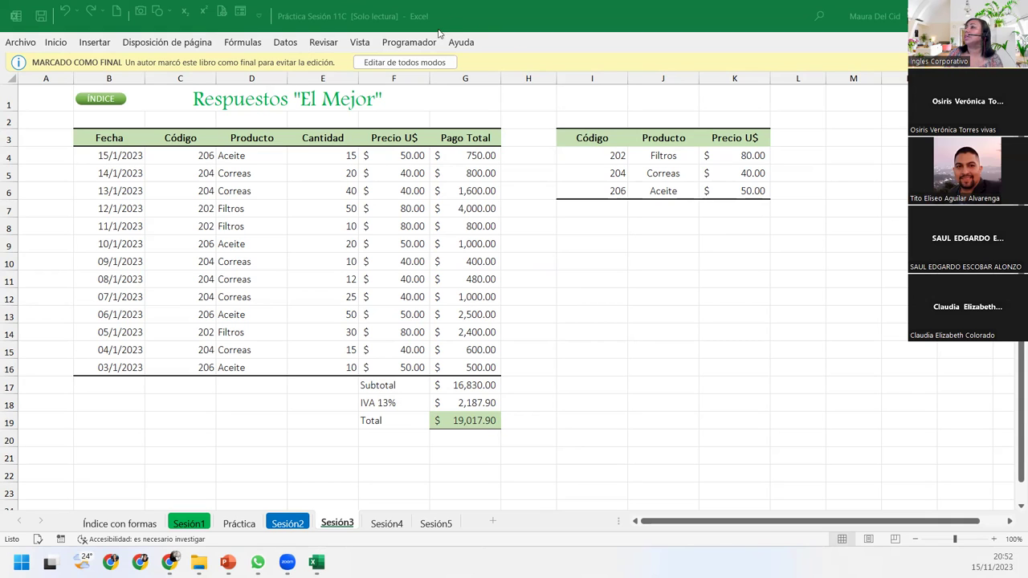
click(434, 68)
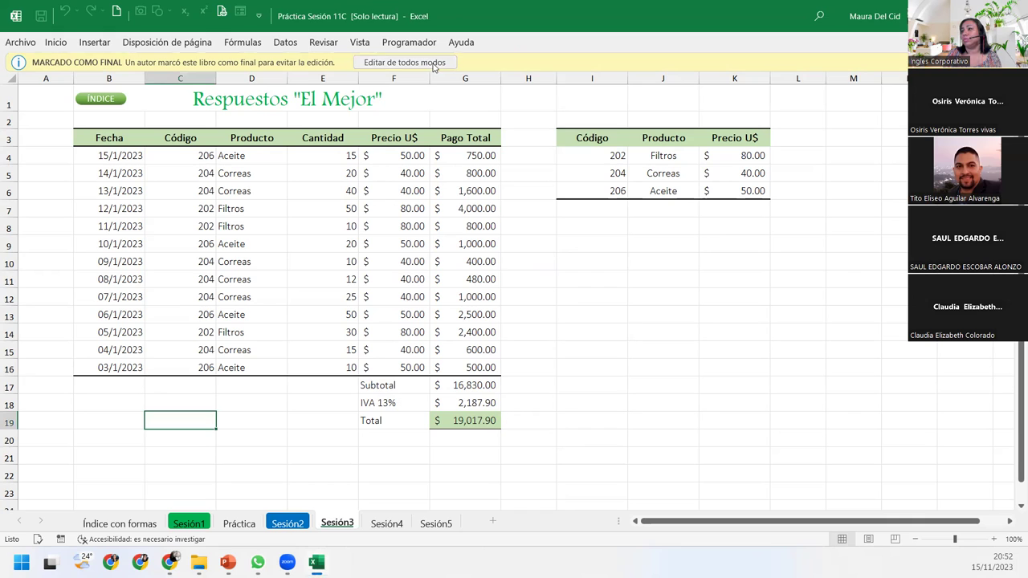
click(433, 64)
Step: Unhide the Índice sheet via the Índice con formas tab's Mostrar option
click(328, 254)
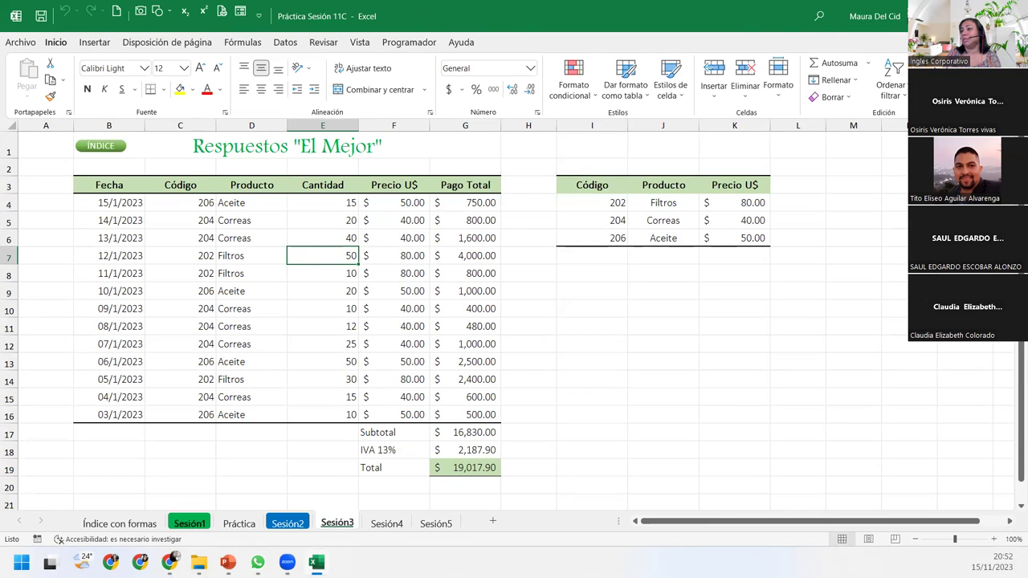
click(323, 43)
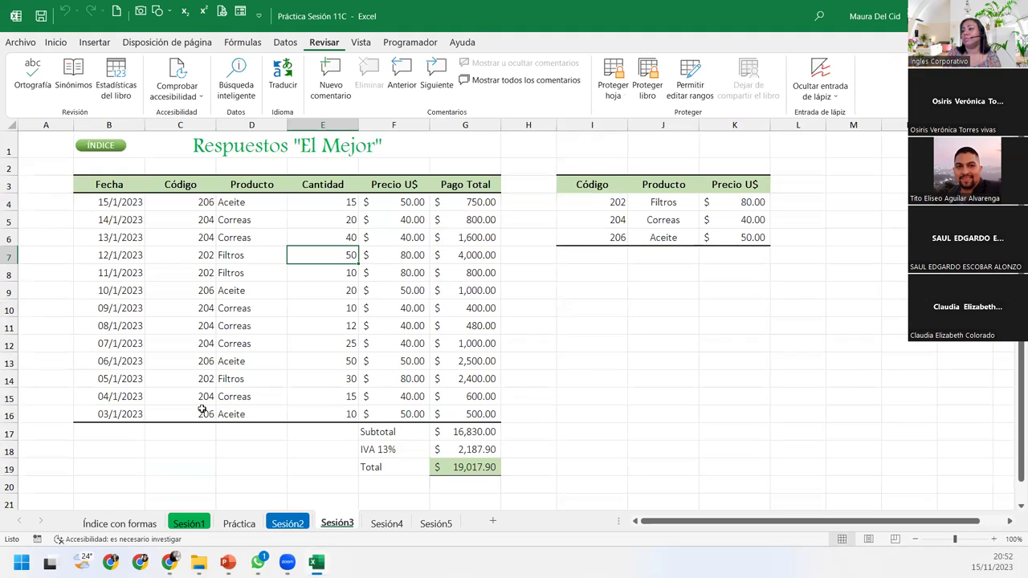
click(119, 524)
right_click(120, 524)
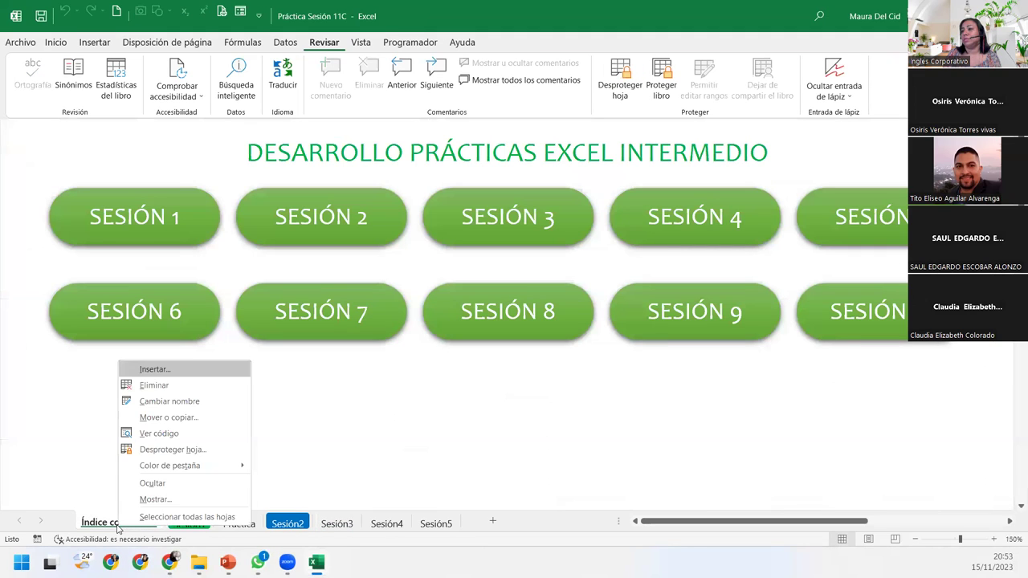
click(183, 498)
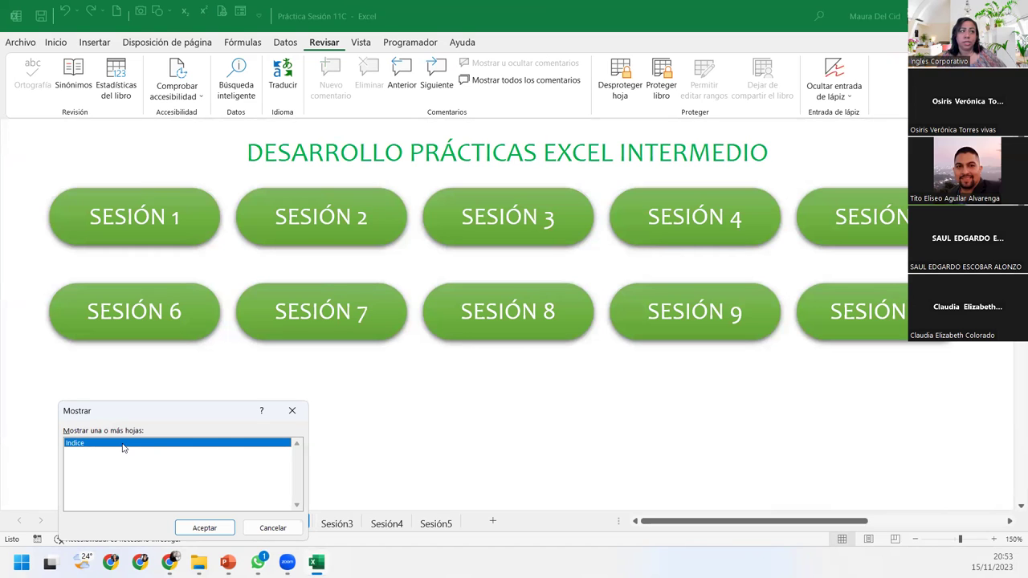
click(204, 527)
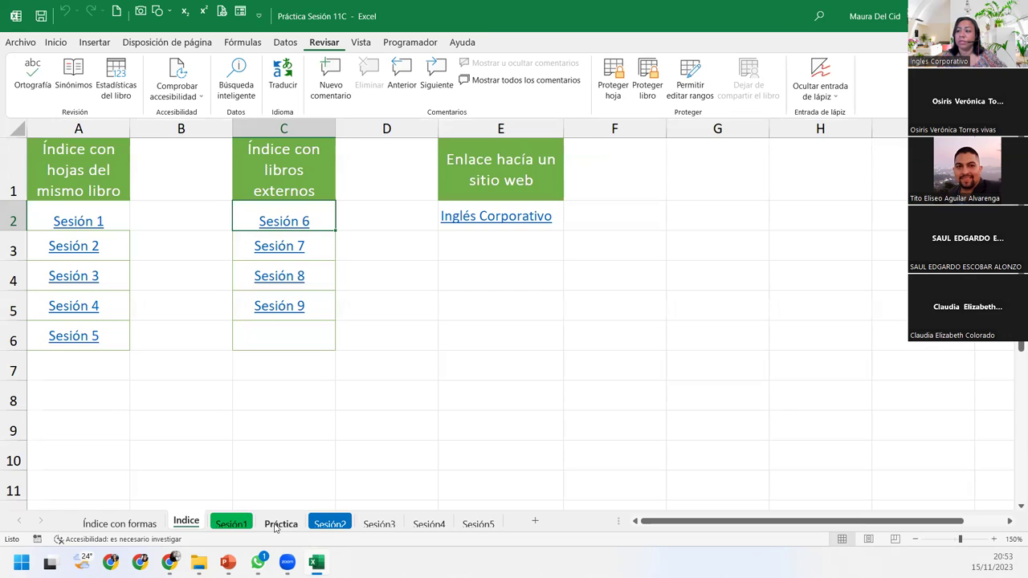
Step: Move the Práctica sheet to the end of the tabs and delete it
drag(276, 526, 524, 519)
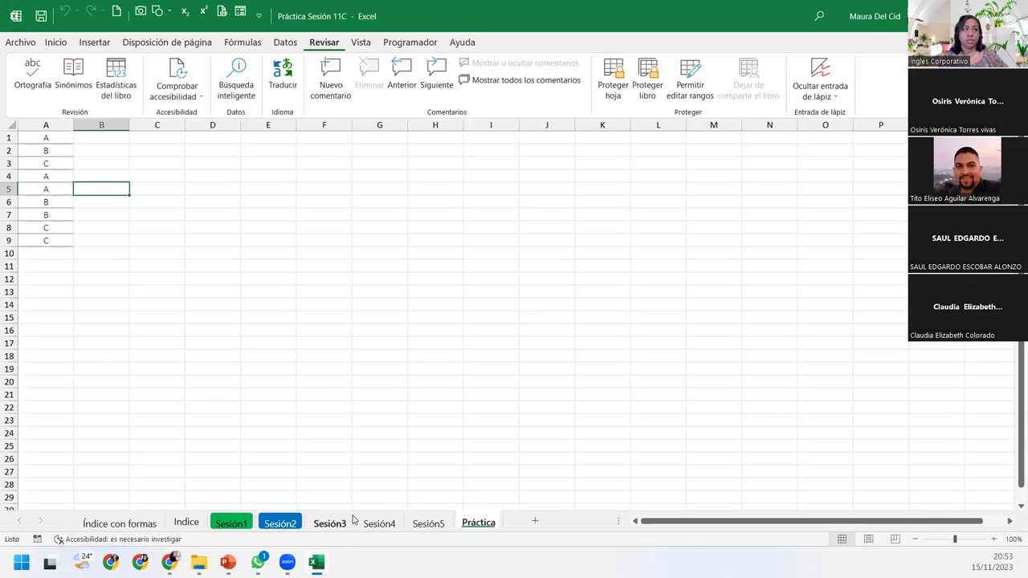
right_click(478, 522)
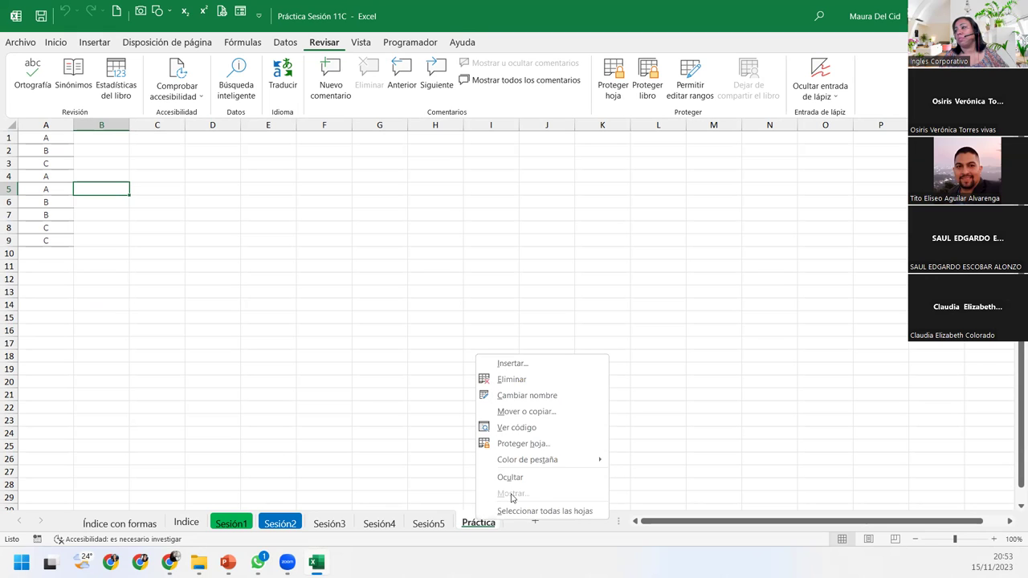
click(563, 378)
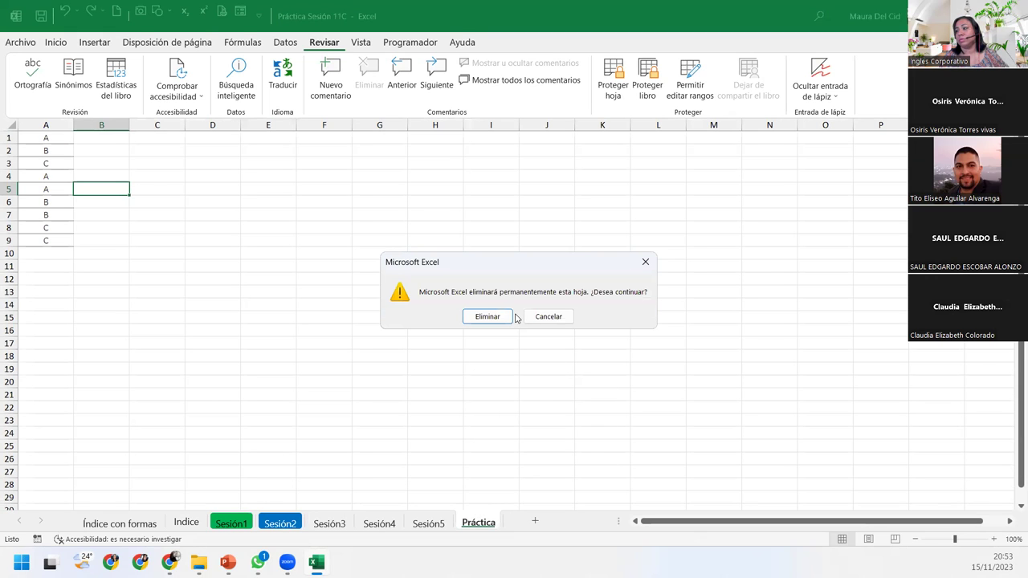
click(507, 316)
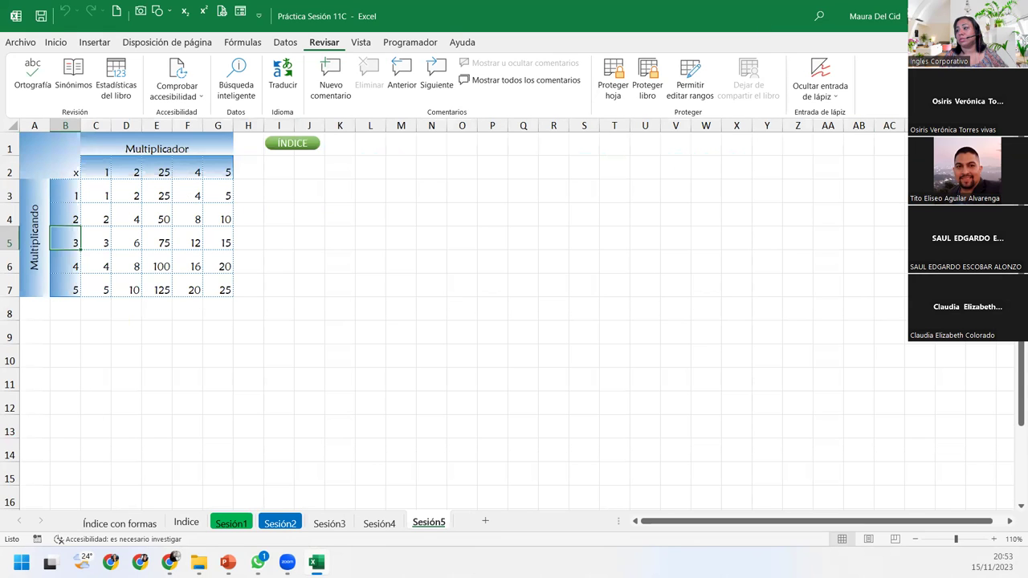
click(378, 524)
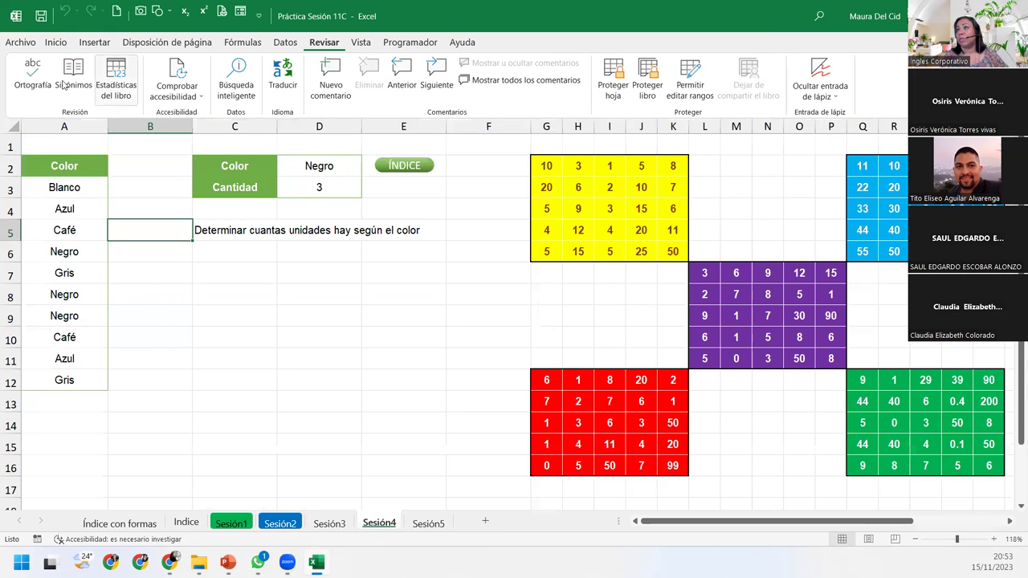
Step: On the Información page, unprotect the Índice con formas sheet using the sheet password
click(55, 42)
click(32, 45)
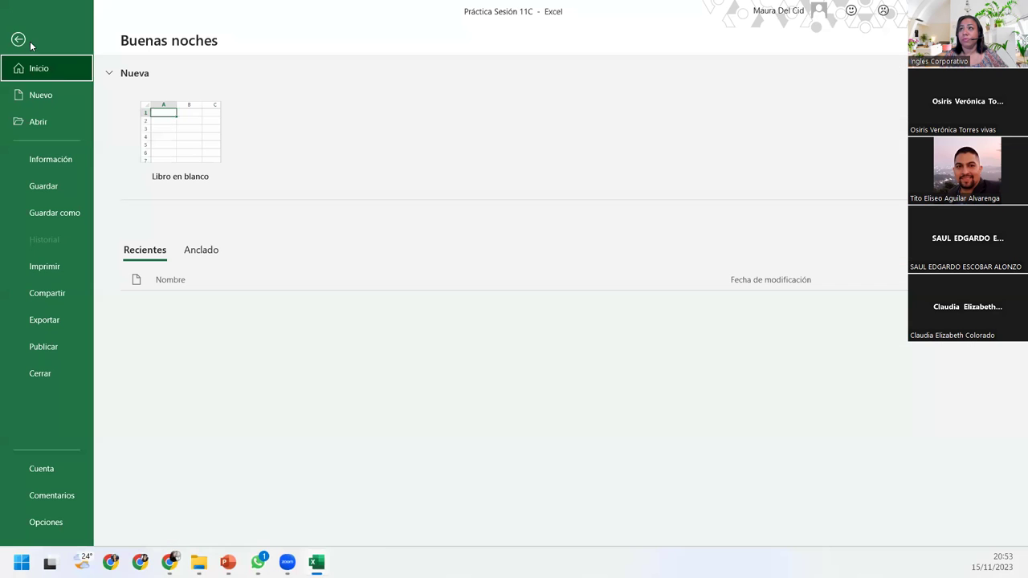
click(53, 159)
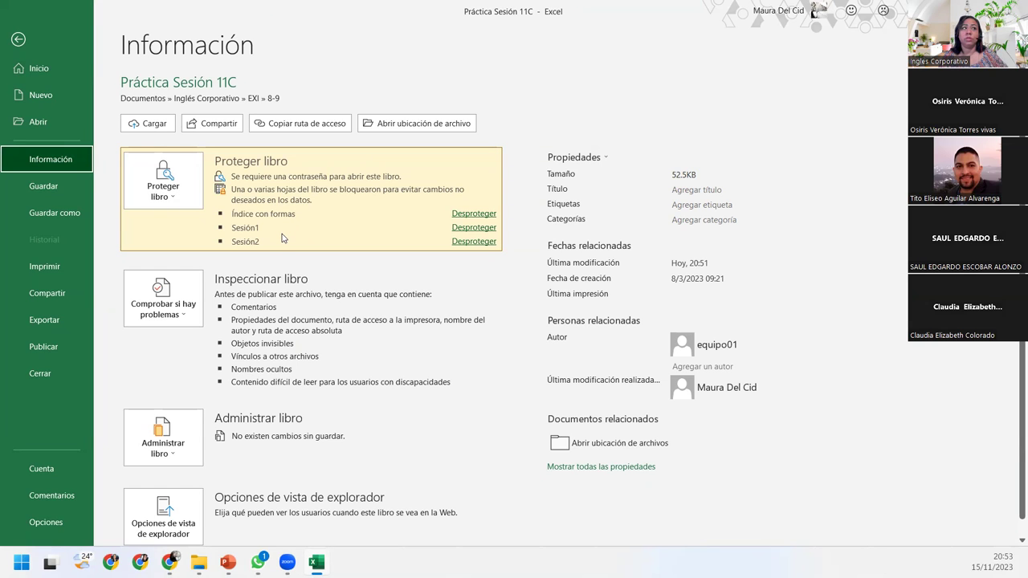
click(474, 216)
key(Return)
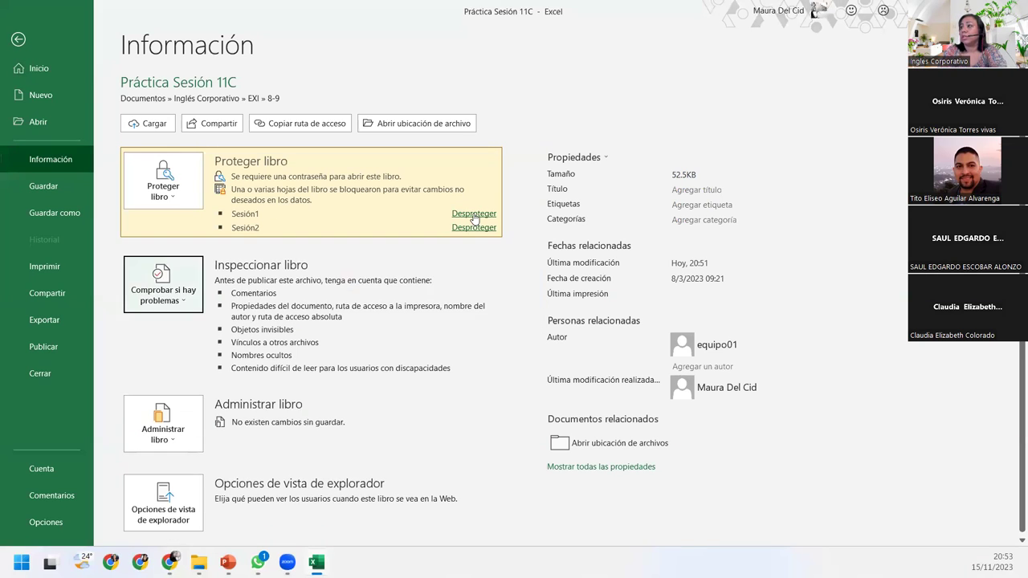
Step: Unprotect the Sesión1 and Sesión2 sheets, entering the sheet password for each
click(473, 214)
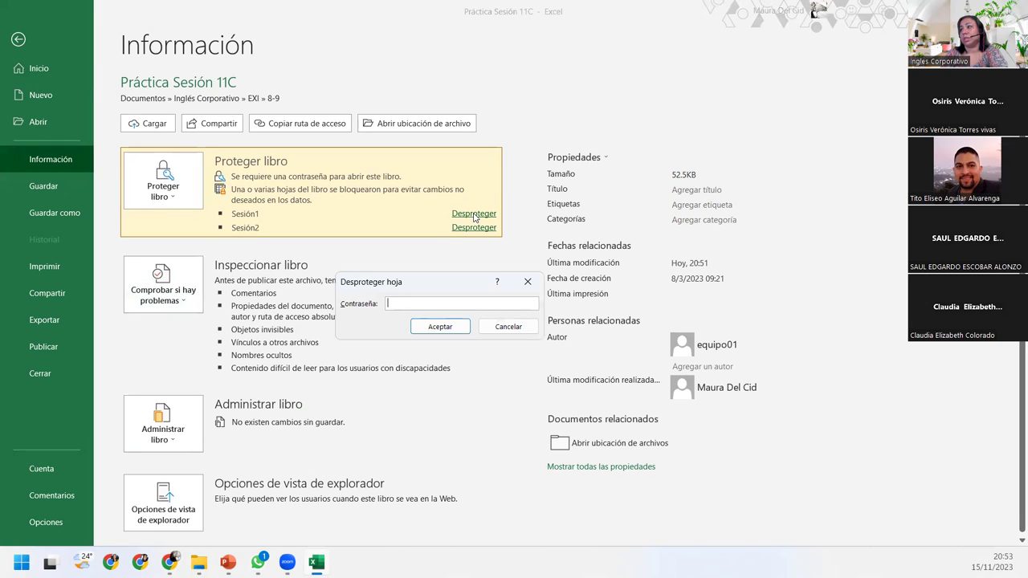
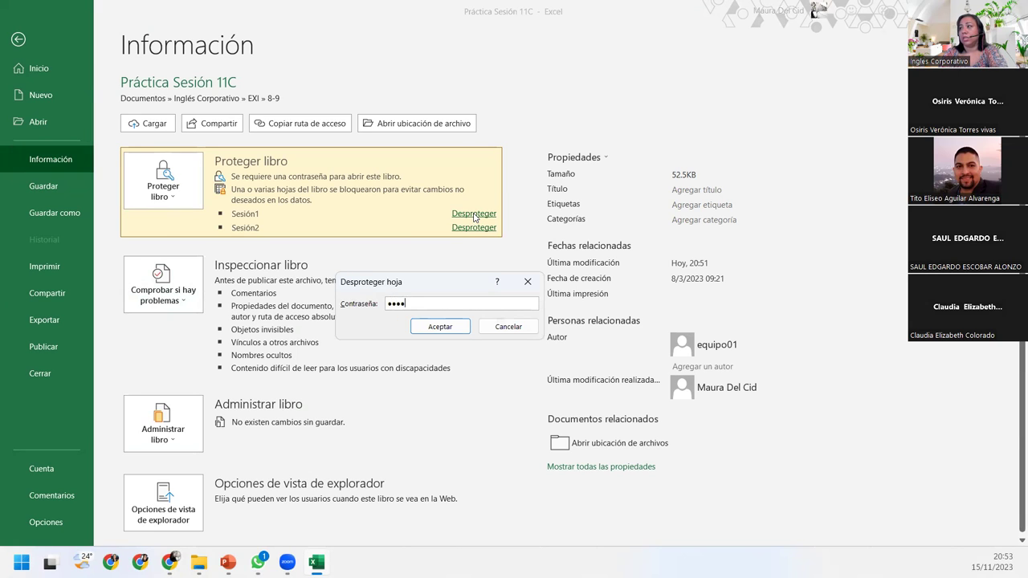
key(Return)
click(474, 214)
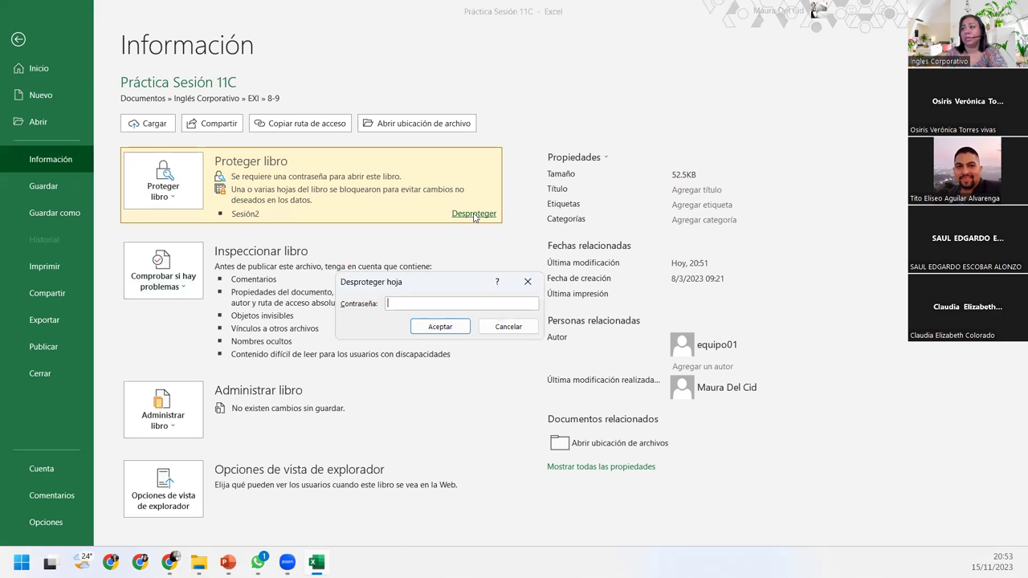
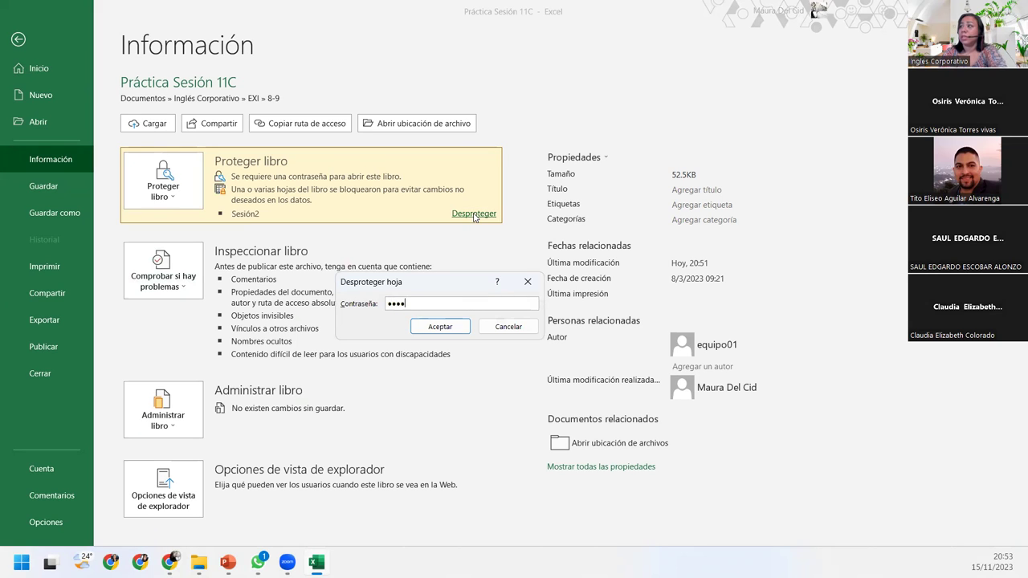
key(Return)
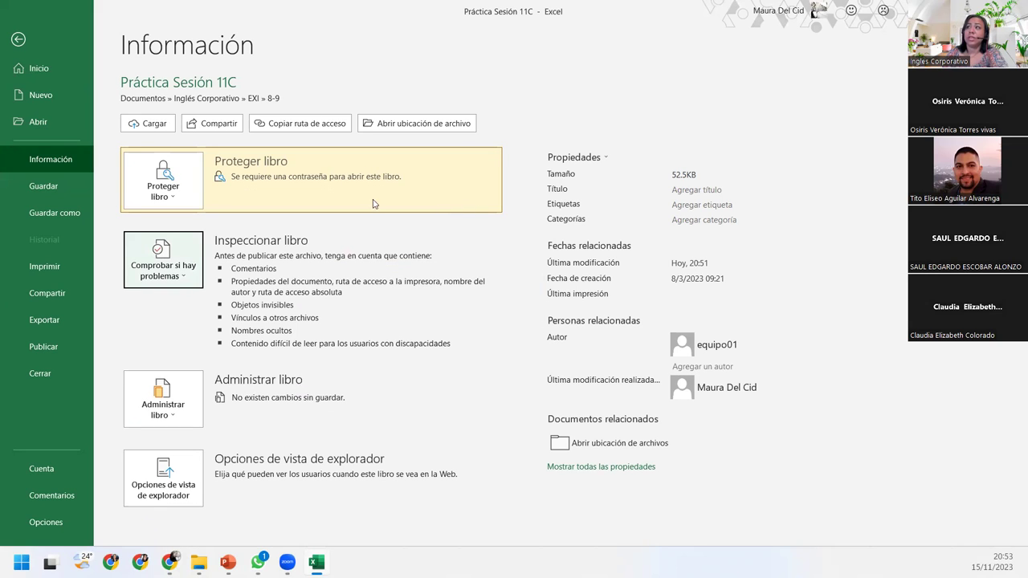
Step: Clear the Cifrar con contraseña open password for the workbook and return to the Sesión4 sheet
click(161, 192)
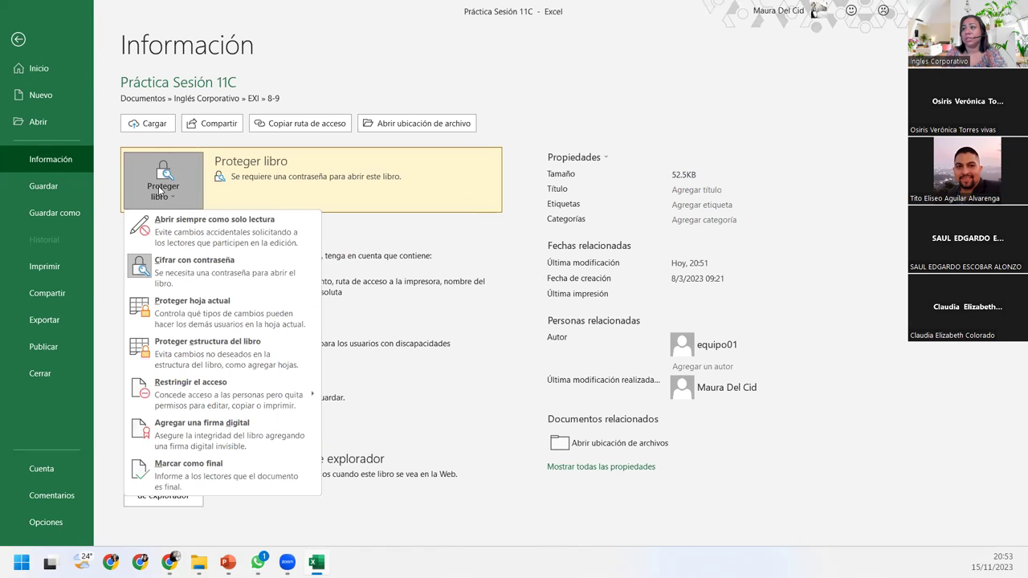
click(236, 279)
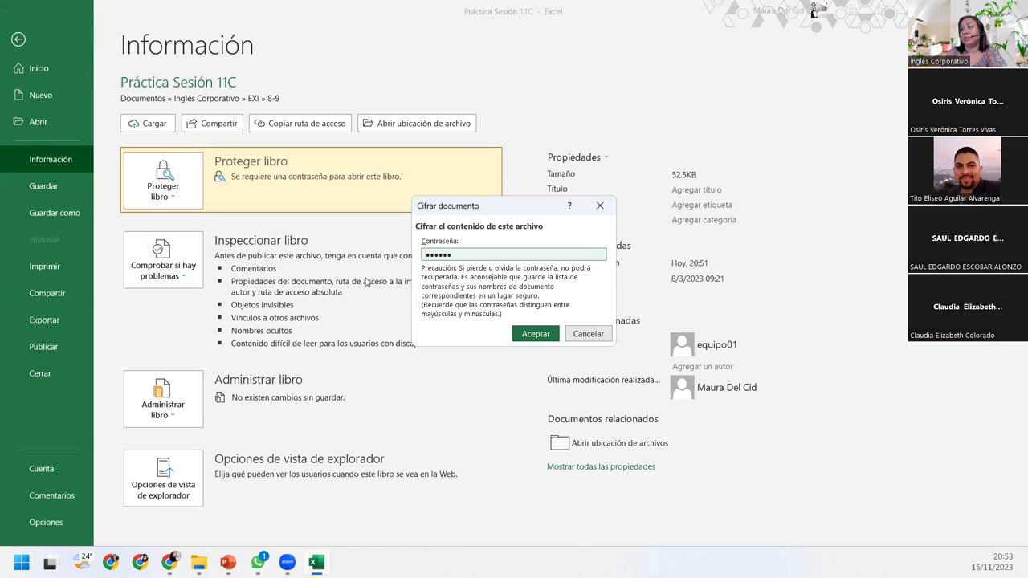
drag(471, 254, 359, 253)
key(BackSpace)
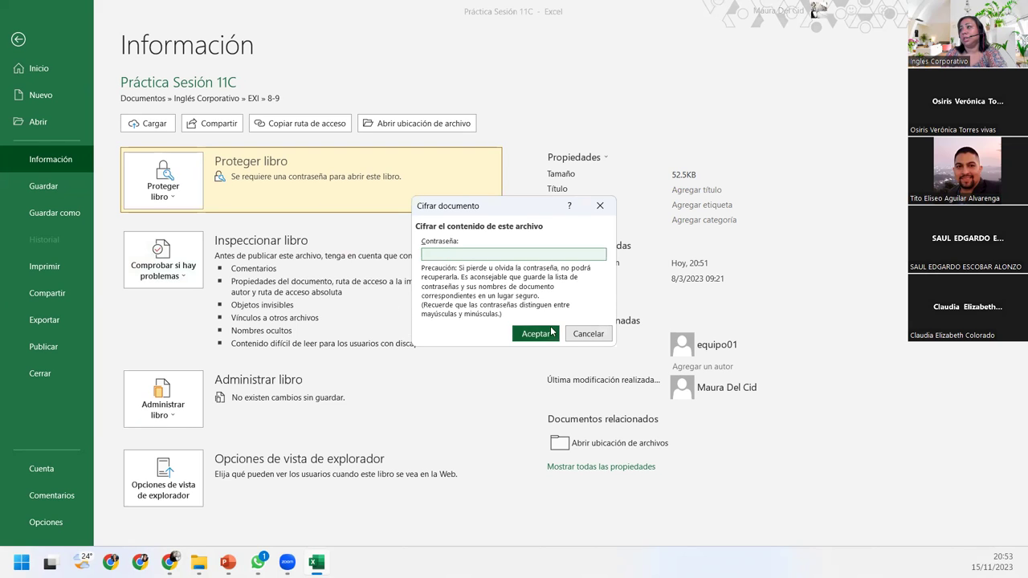
click(536, 333)
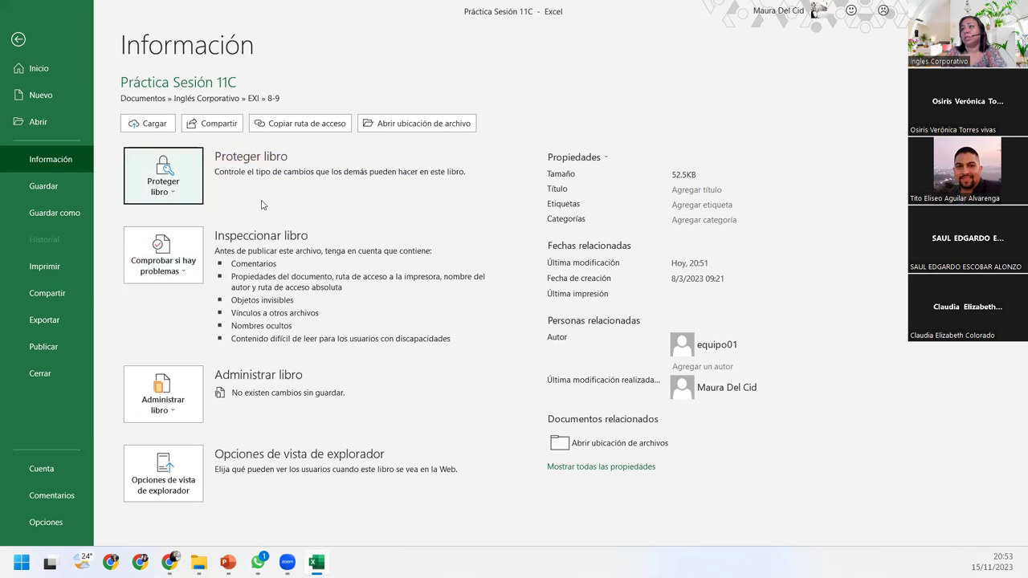
click(197, 193)
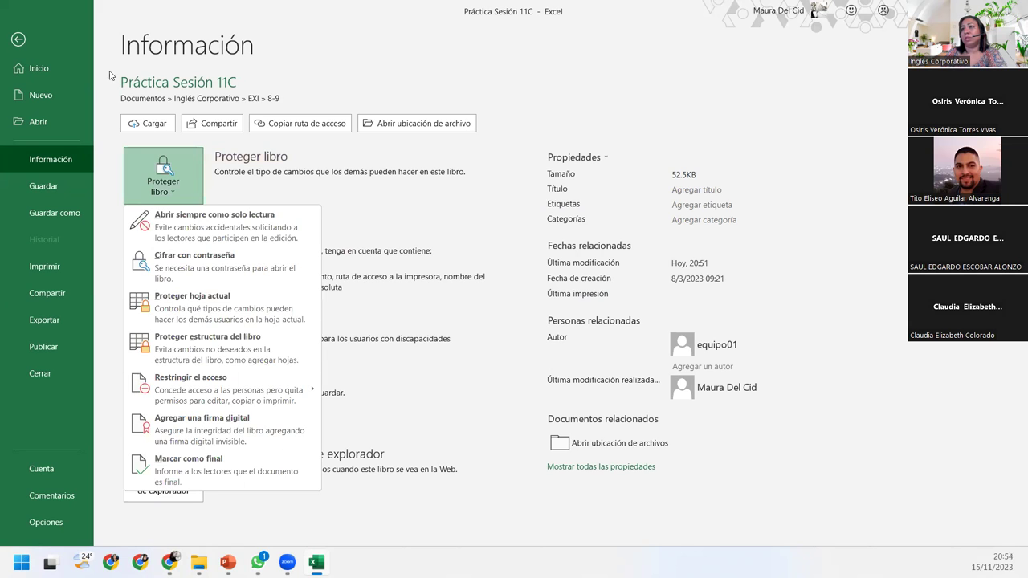
click(18, 39)
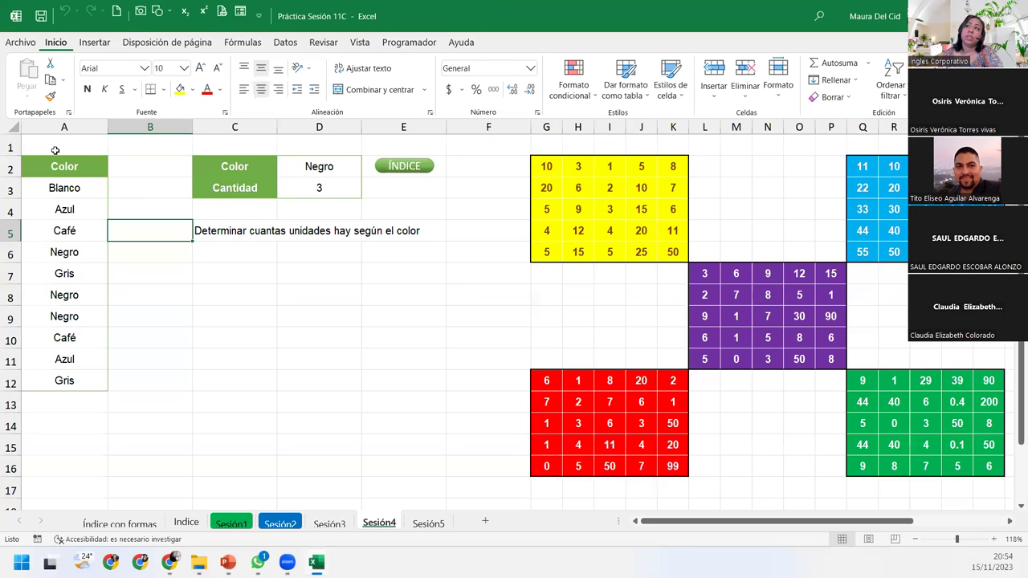
click(20, 42)
click(56, 157)
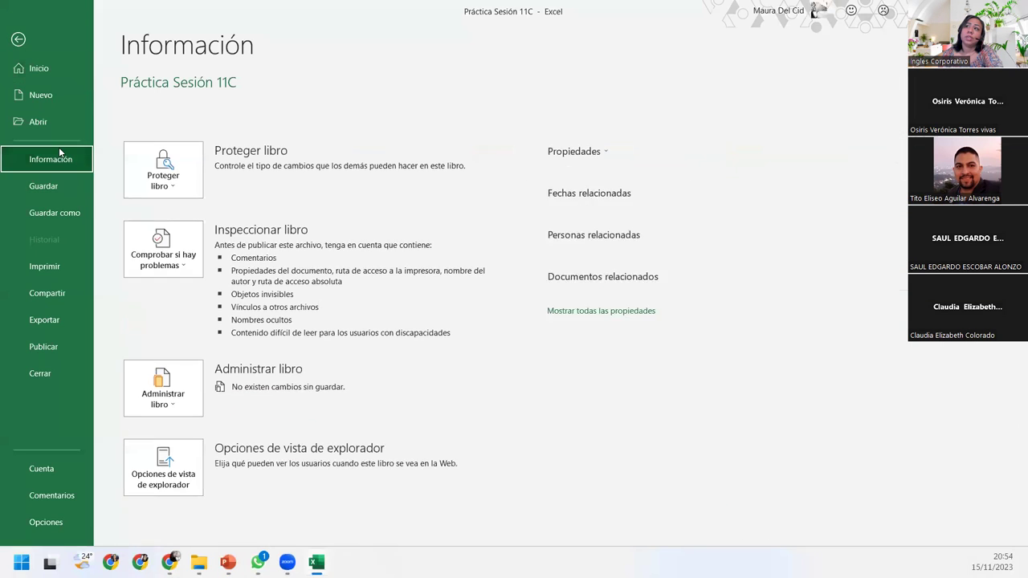
click(189, 165)
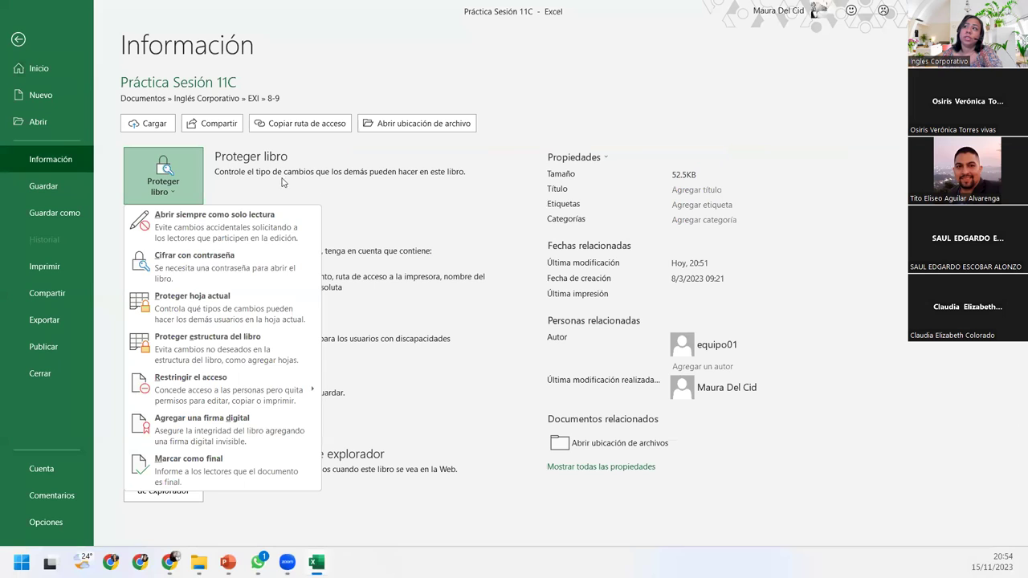
click(446, 216)
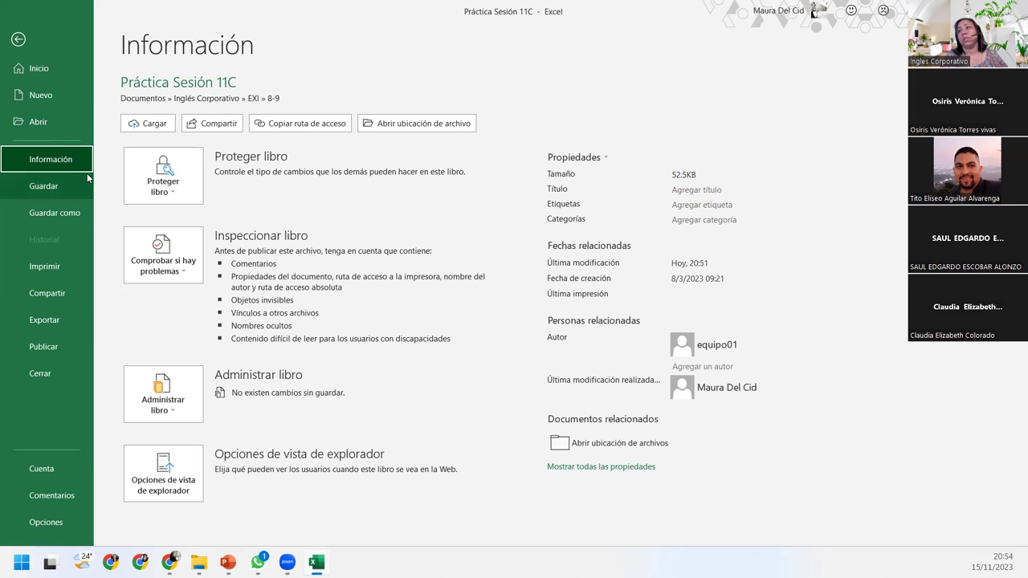
click(165, 170)
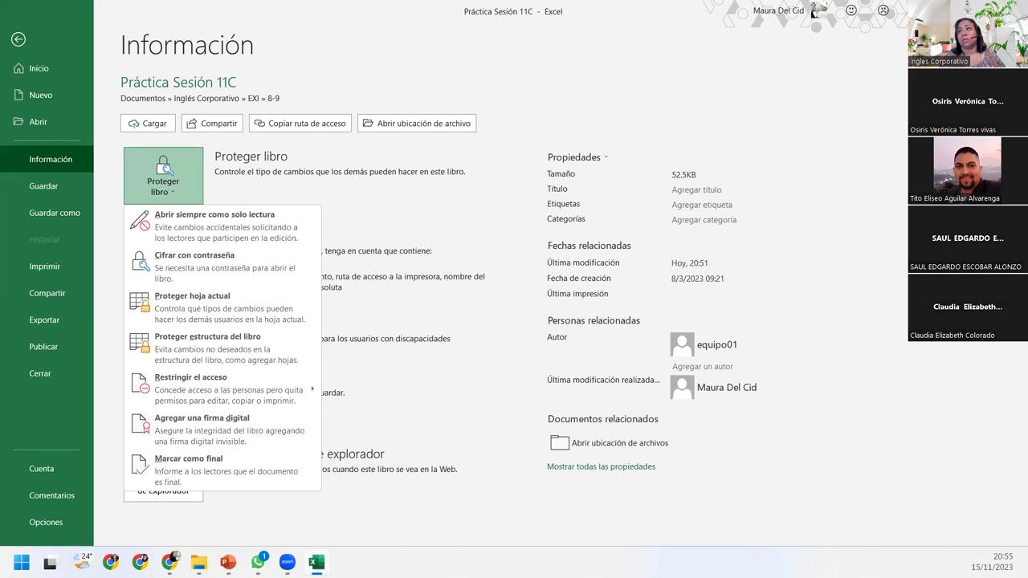
click(20, 40)
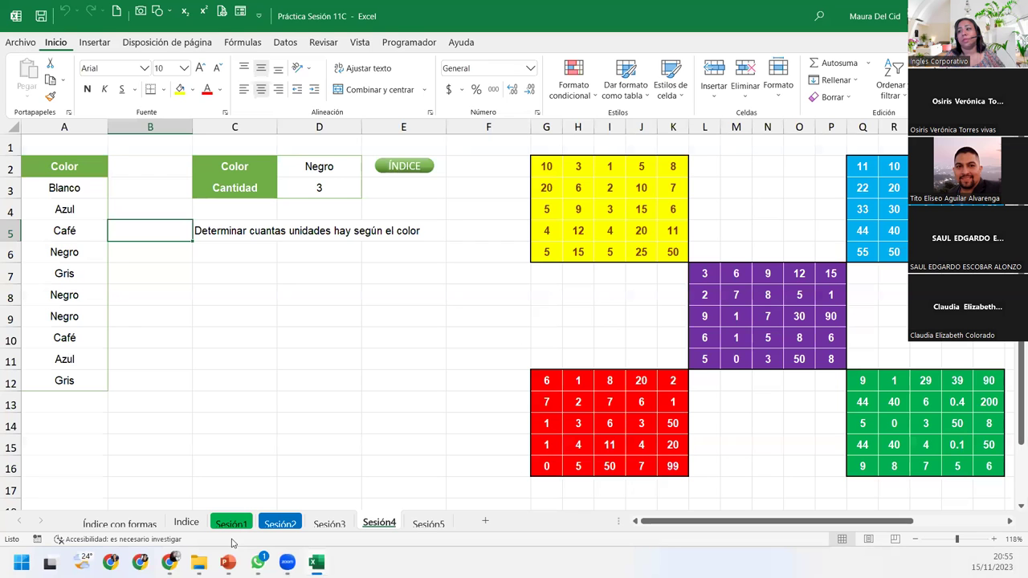
Step: Dismiss the Sesión1 tab menu and cycle through the sheets with Ctrl+PageDown/PageUp to reach Indice
right_click(229, 524)
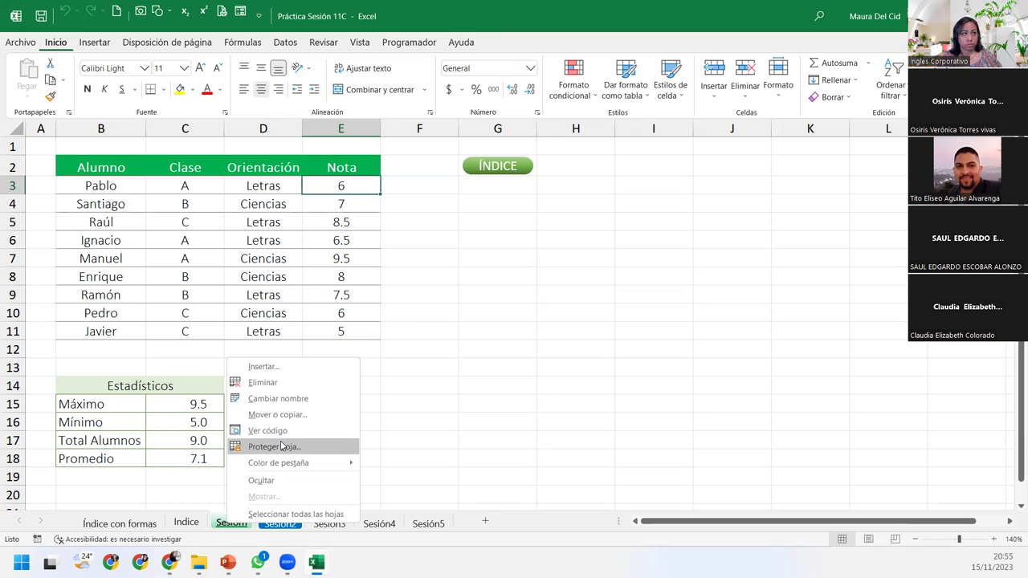
click(141, 384)
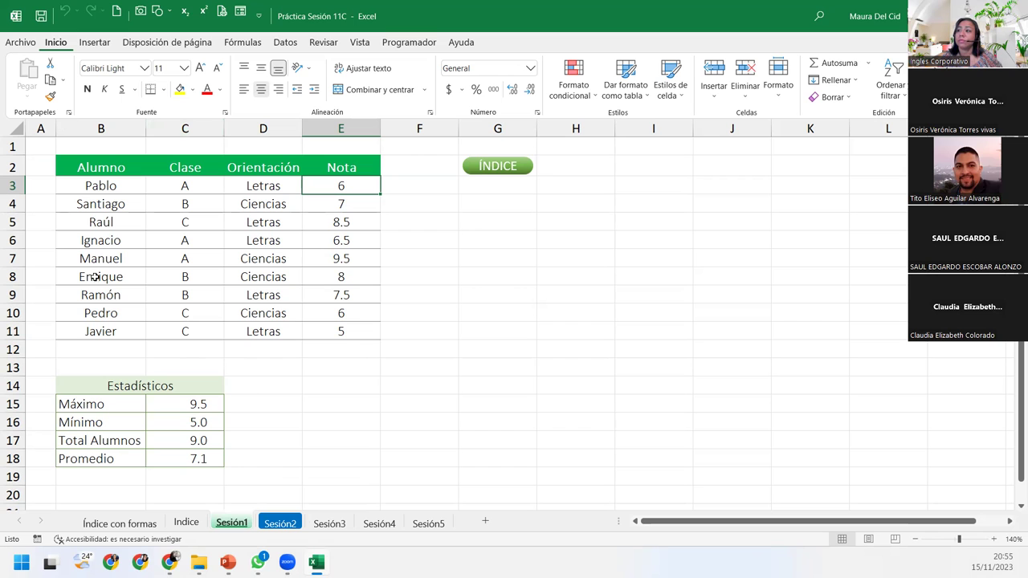
key(ctrl+Page_Down)
key(ctrl+Page_Down)
key(ctrl+Page_Down)
key(ctrl+Page_Up)
key(ctrl+Page_Up)
key(ctrl+Page_Up)
key(ctrl+Page_Up)
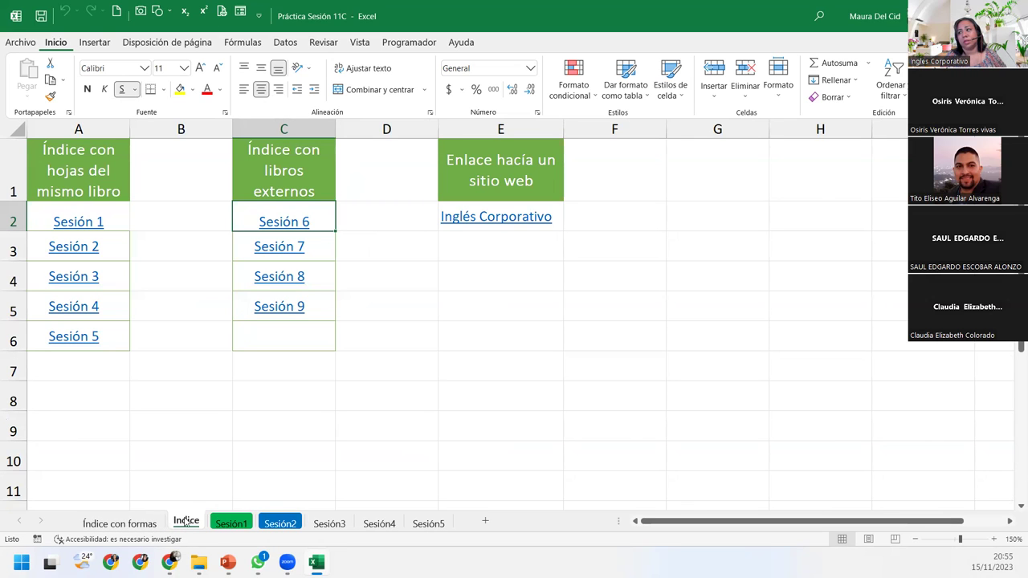
Step: Move Indice after Sesión5 and colour the tabs: Sesión3 red, Sesión4 purple, Sesión5 peach
drag(186, 522, 473, 523)
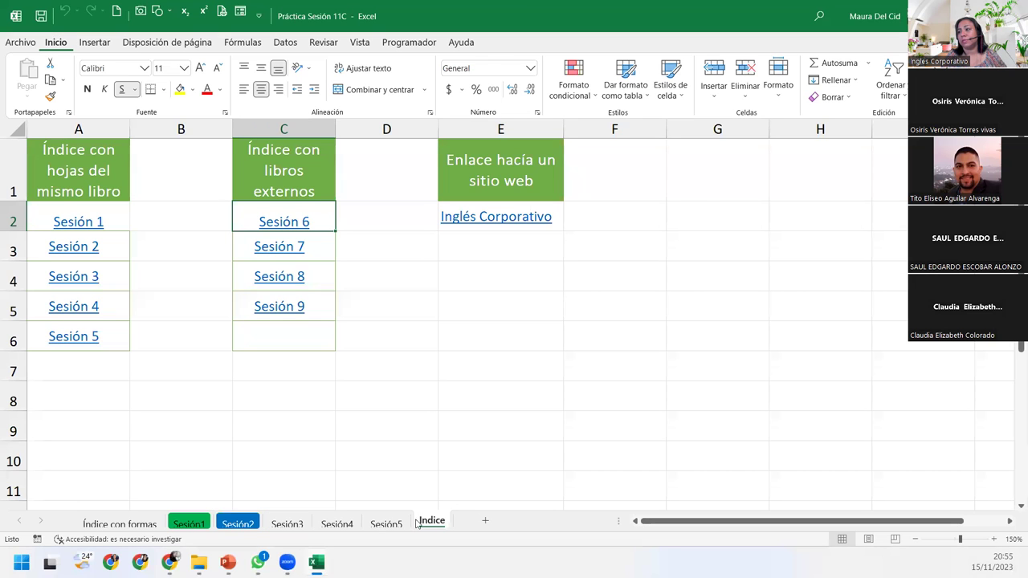
right_click(281, 523)
mouse_move(334, 467)
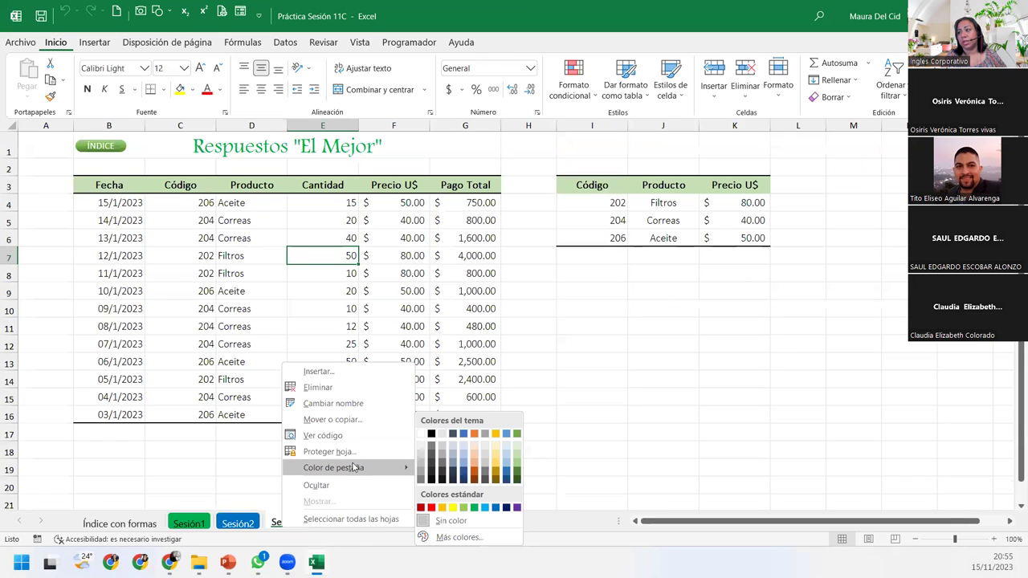
click(420, 508)
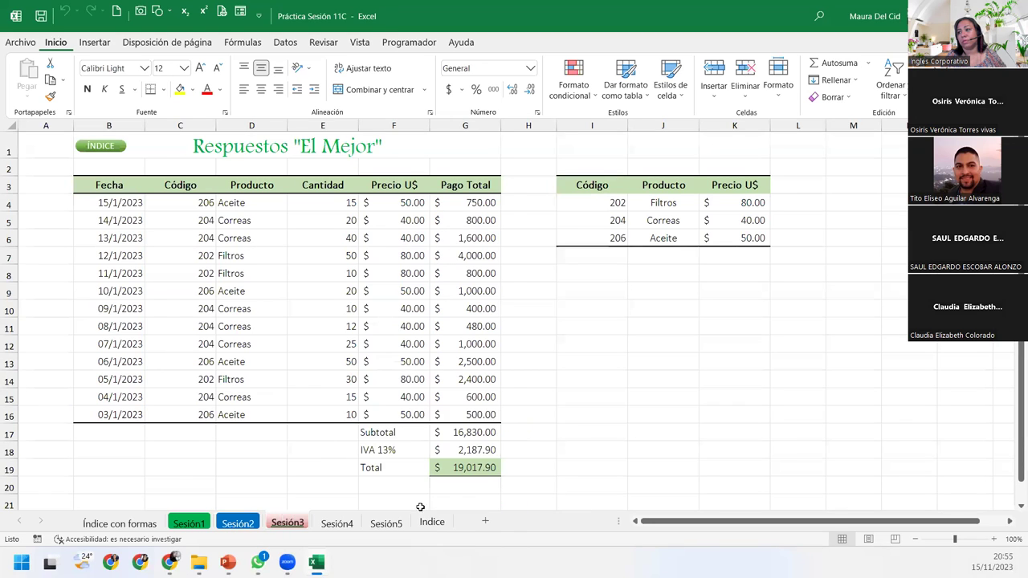
right_click(333, 523)
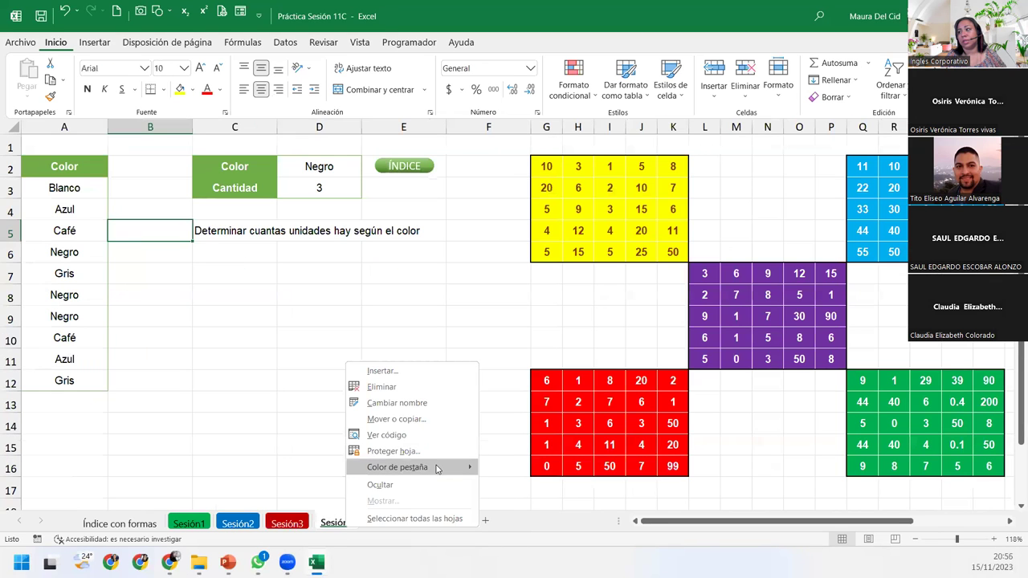
click(581, 509)
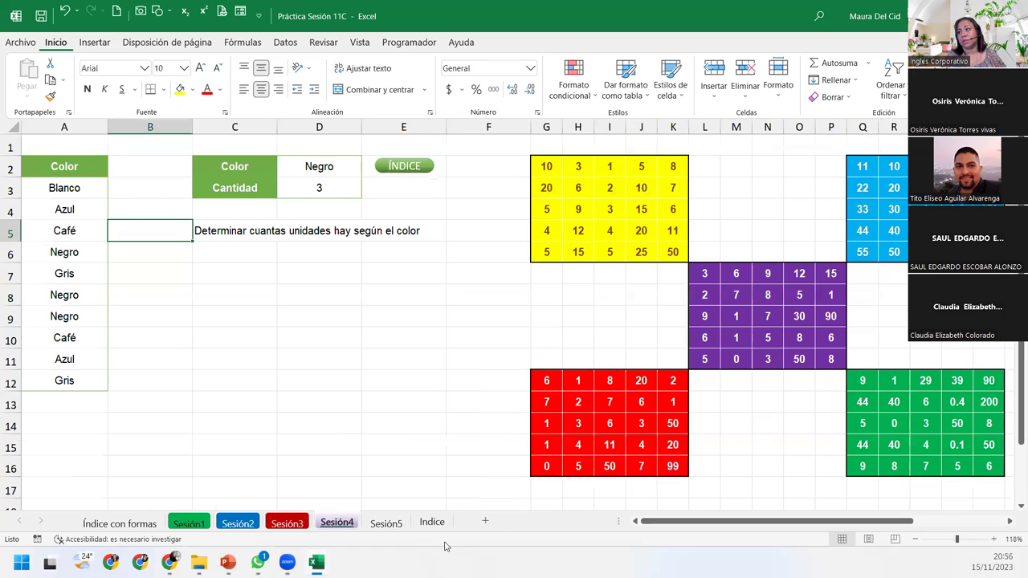
right_click(380, 523)
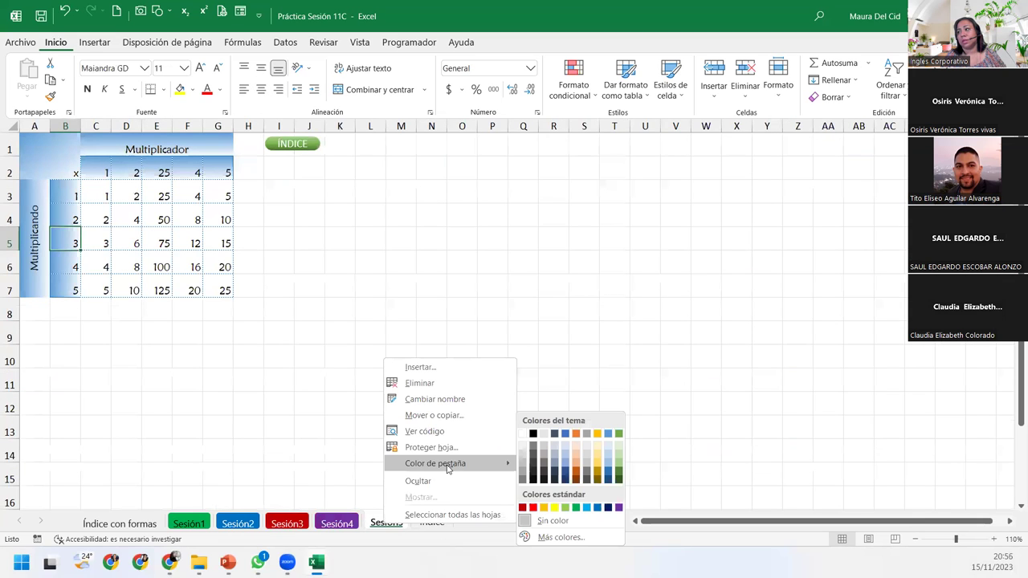
click(581, 473)
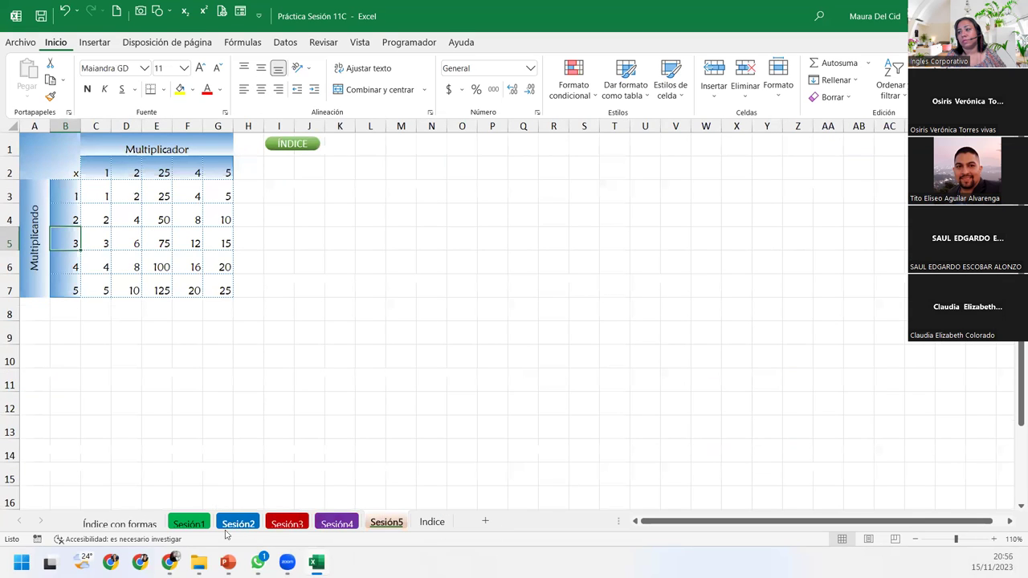
Step: On Índice con formas, move the empty rectangle below SESIÓN 9 and protect the sheet with a password
click(103, 523)
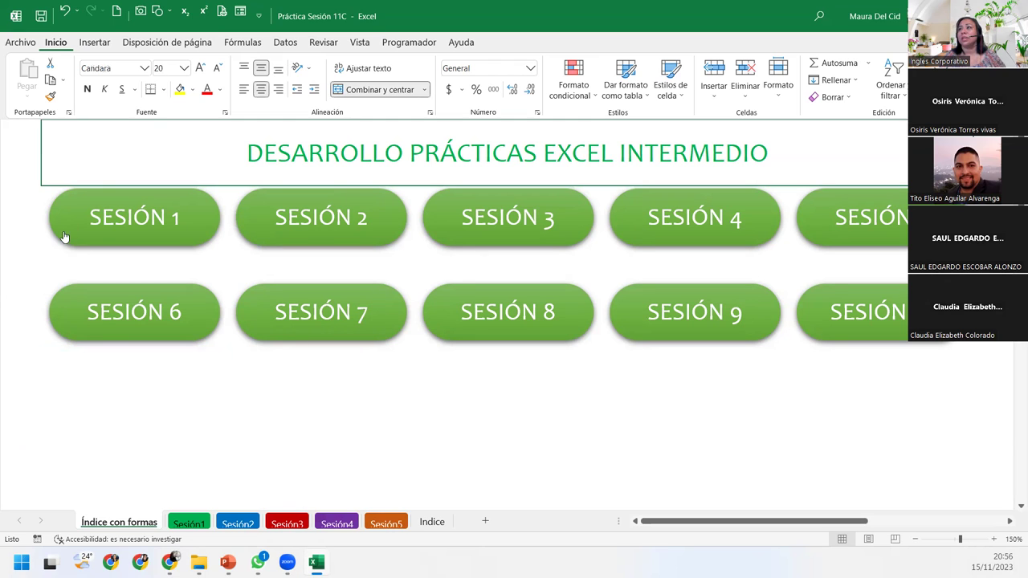
mouse_move(45, 395)
mouse_down()
mouse_move(306, 458)
mouse_move(710, 402)
mouse_move(766, 381)
mouse_up()
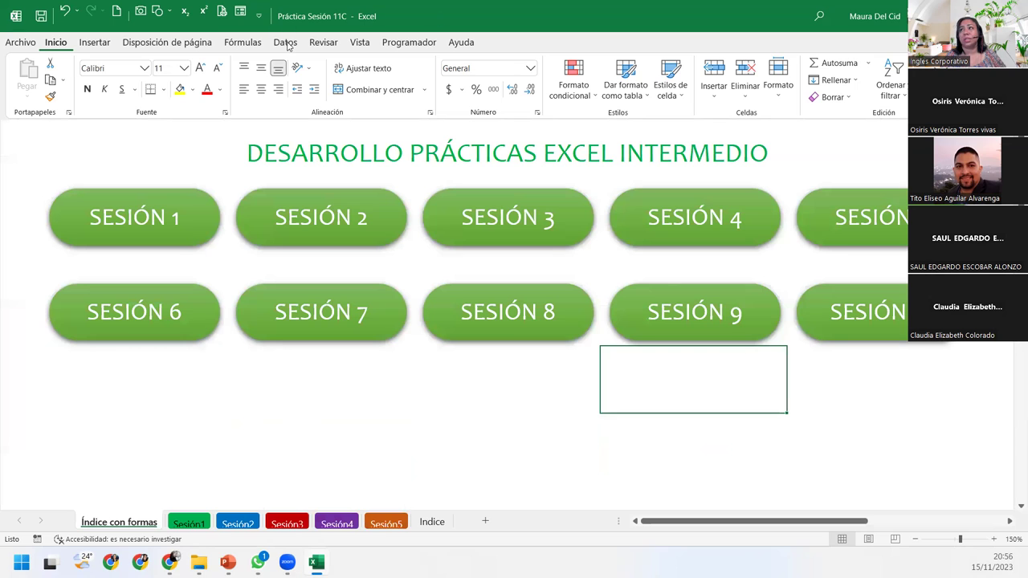
click(321, 44)
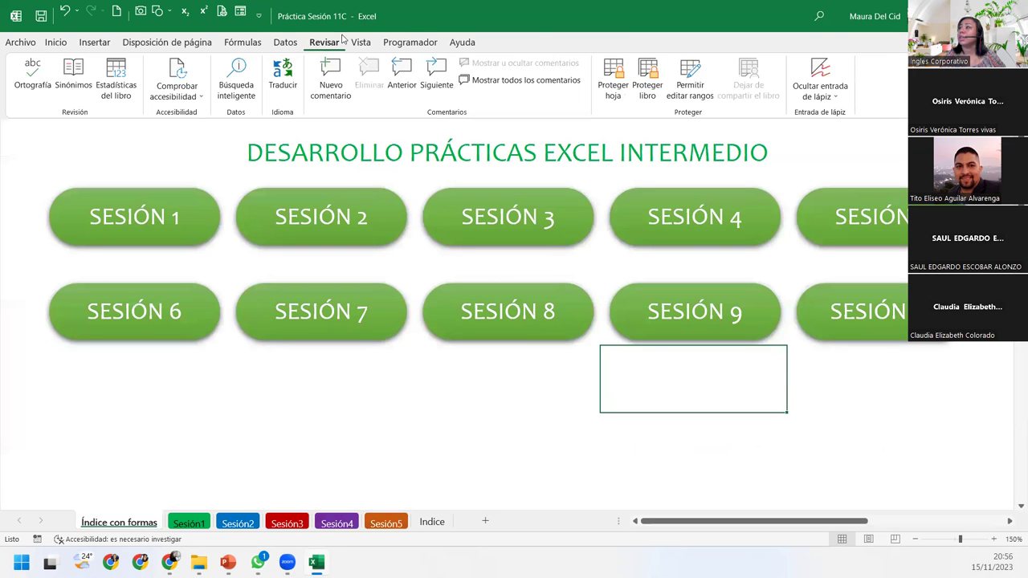
click(614, 80)
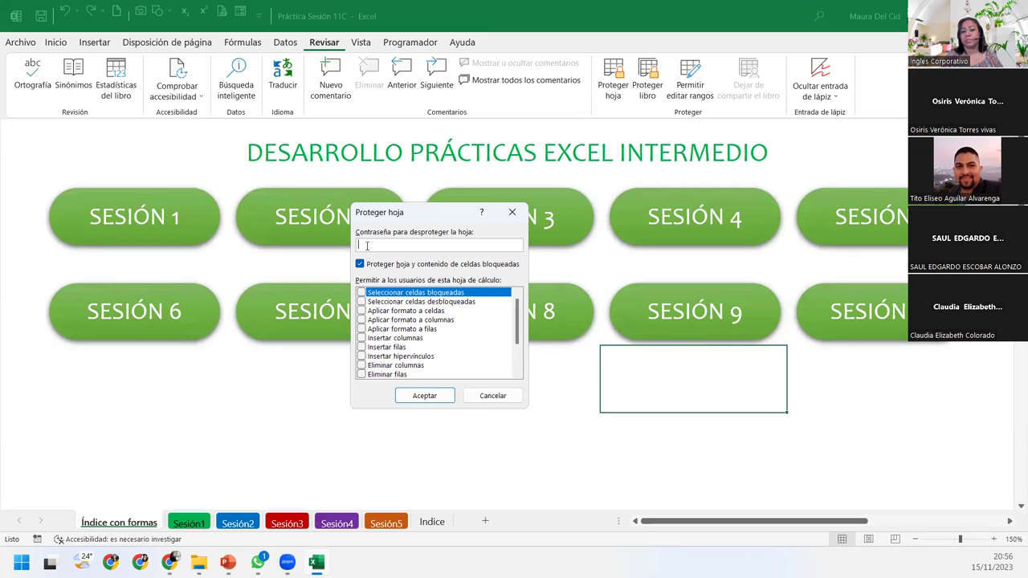
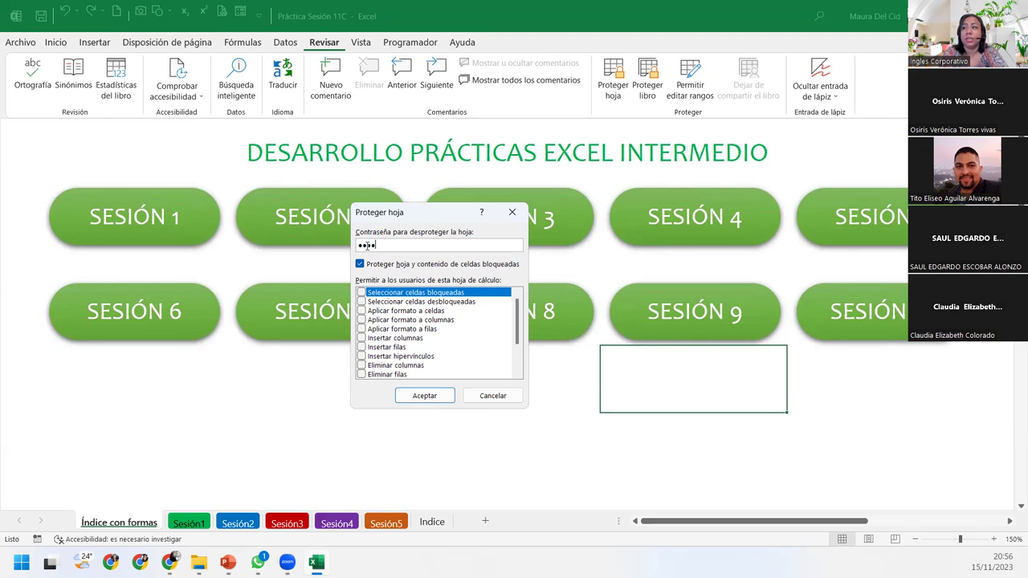
key(Return)
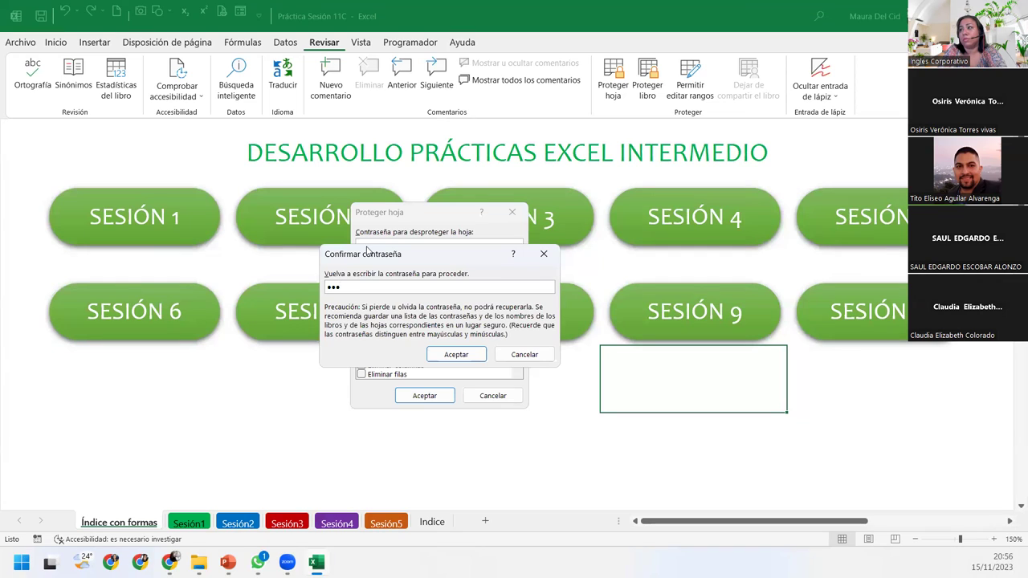
key(Return)
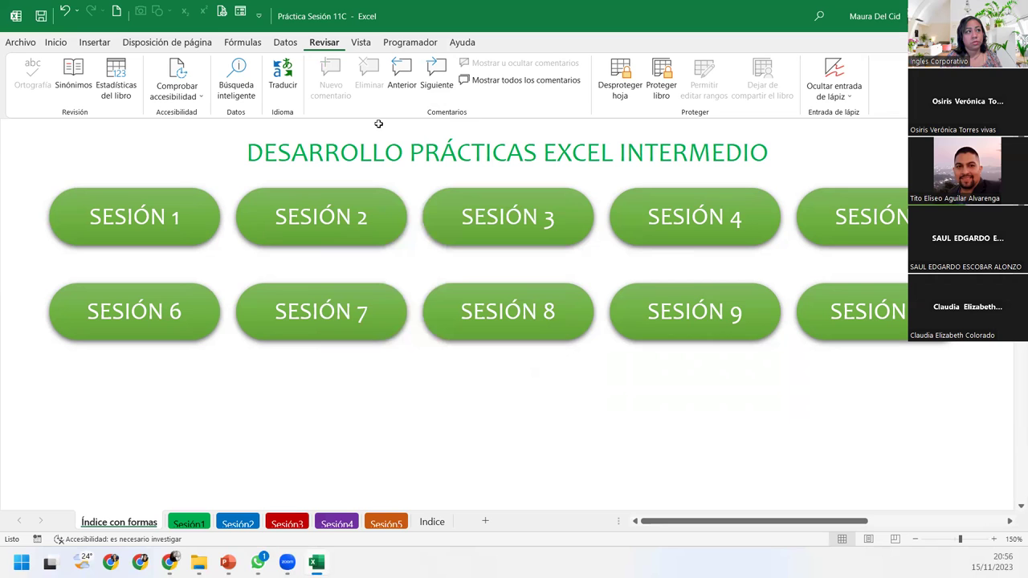
Step: Go to Archivo > Información and choose Proteger estructura del libro from Proteger libro
click(20, 44)
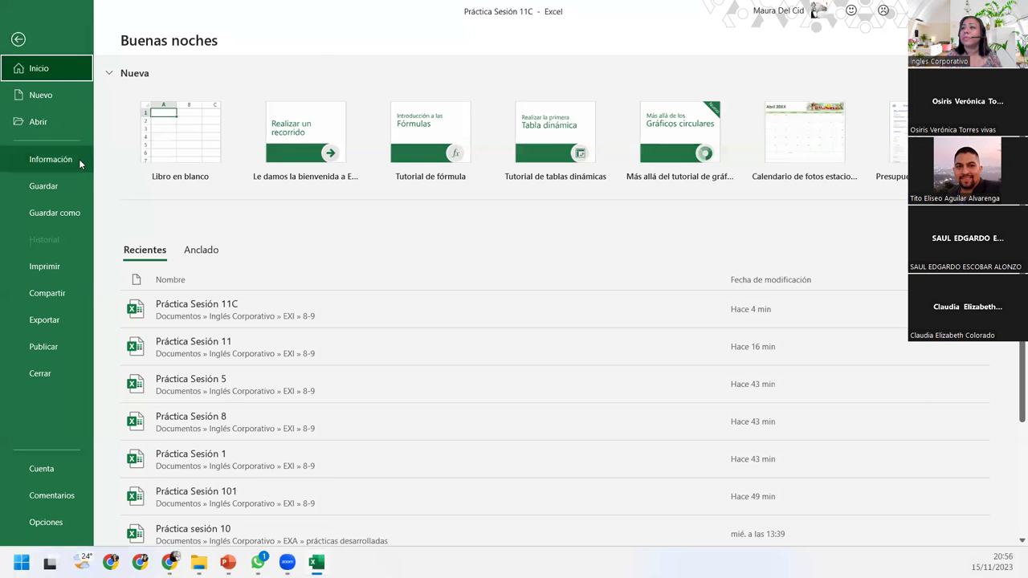
click(79, 159)
click(182, 204)
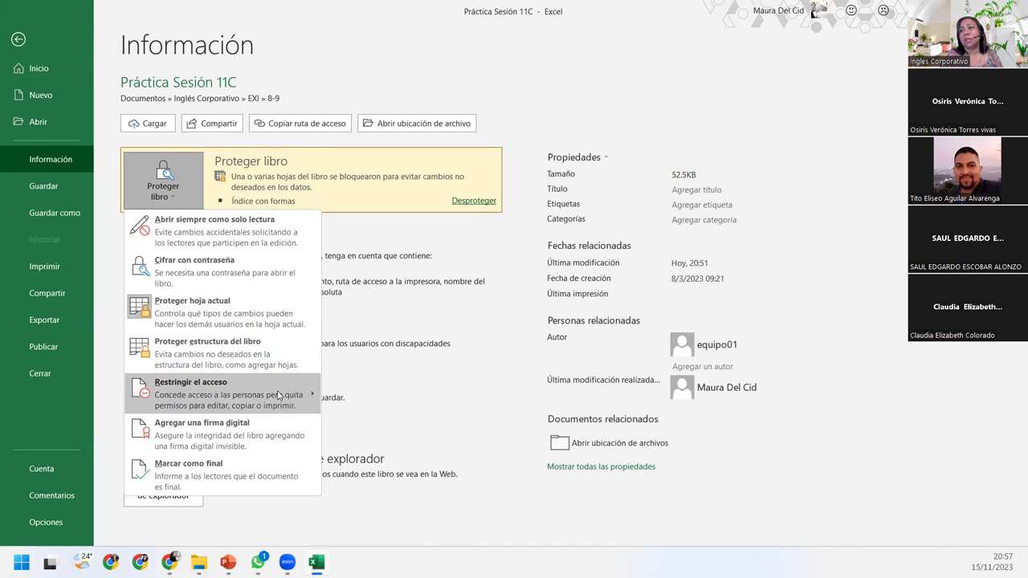
click(183, 358)
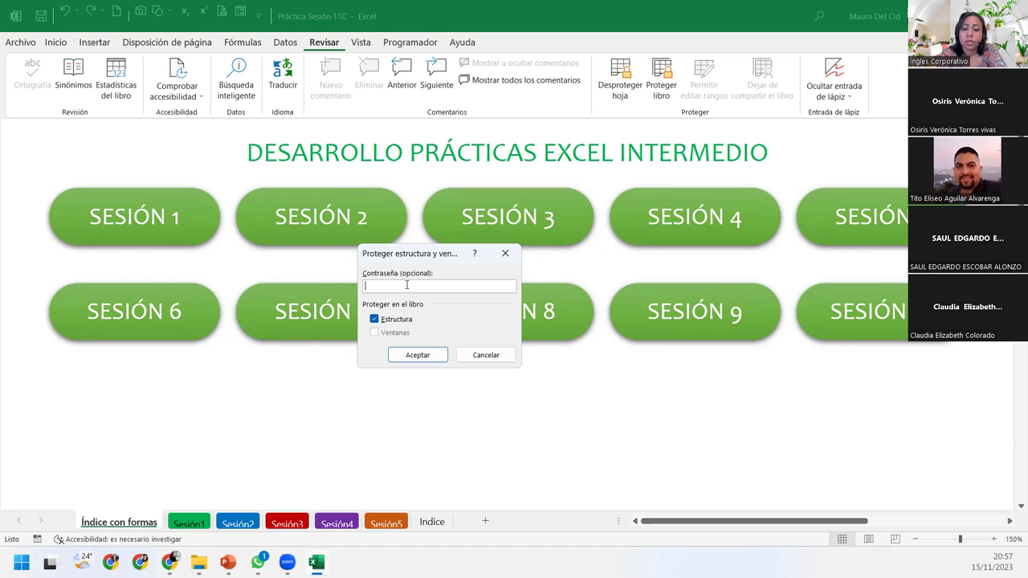
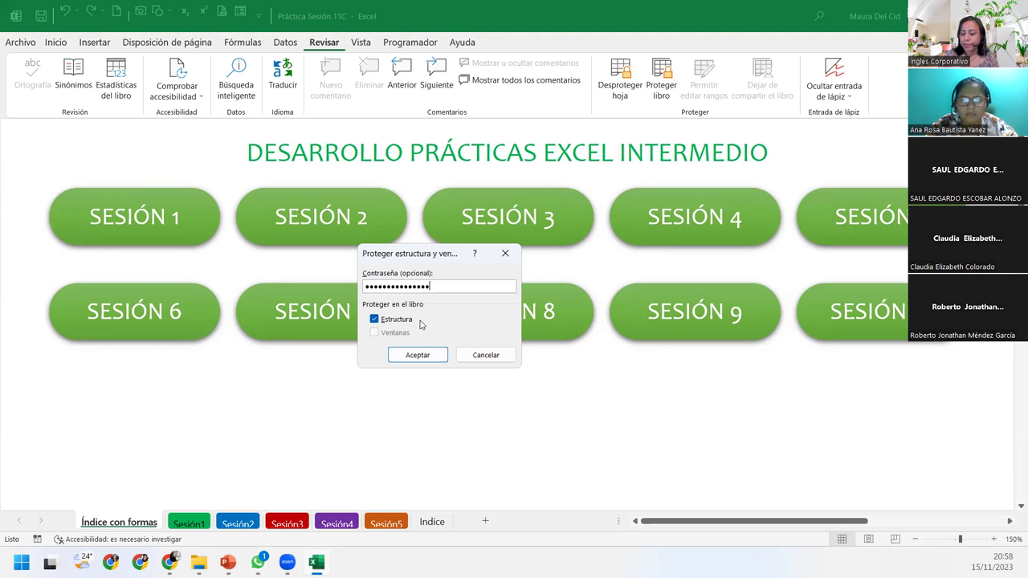
Step: Enter a structure password, then re-enter it in Confirmar contraseña to lock the workbook structure
key(Return)
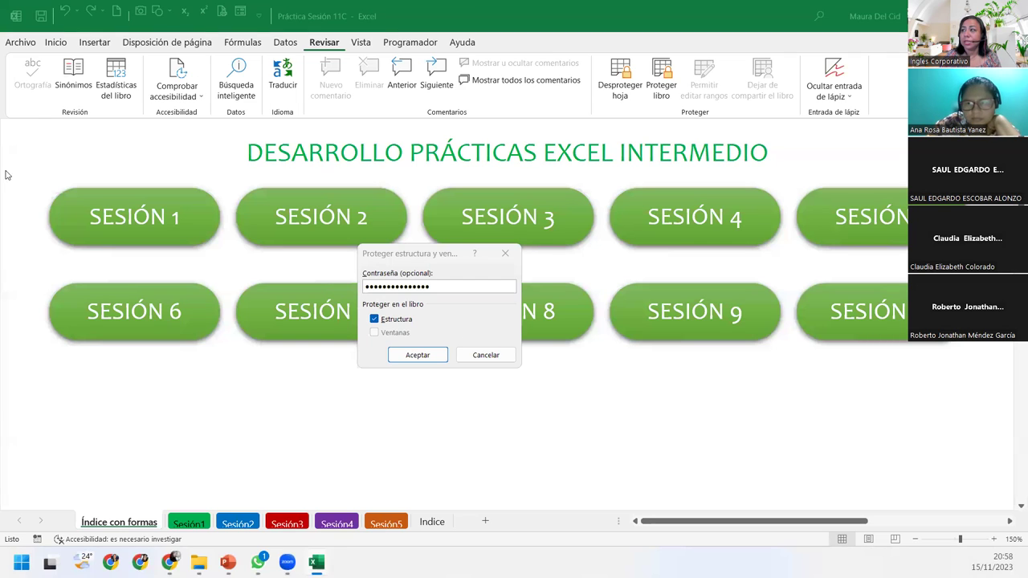
click(438, 360)
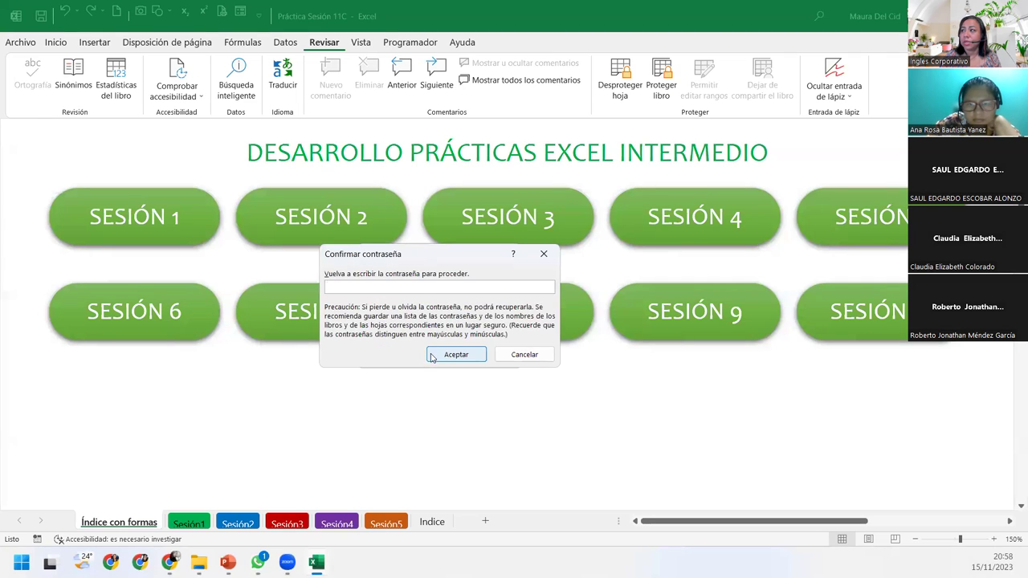
key(Return)
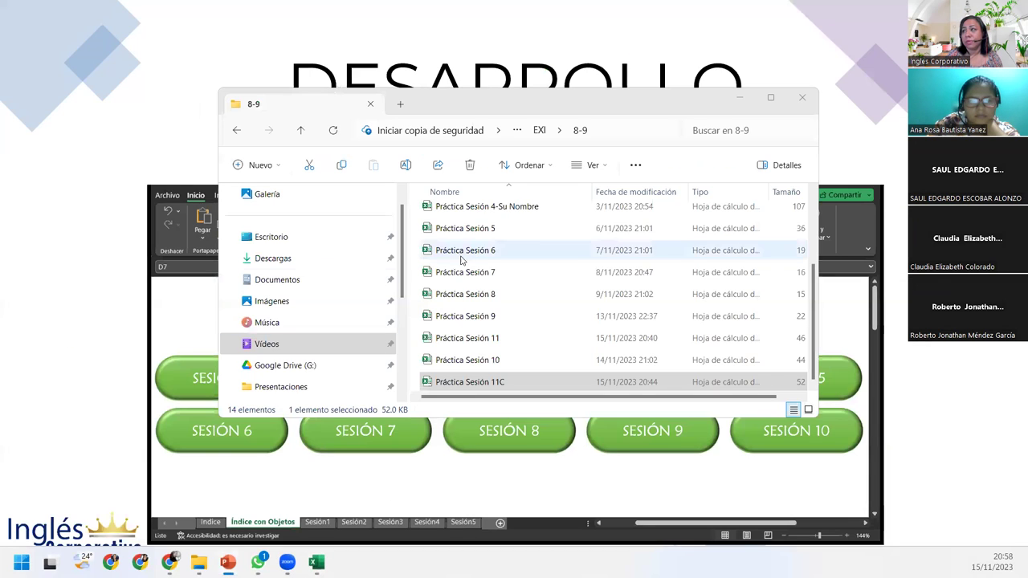
Step: Open the Práctica Sesión 10 workbook from the 8-9 folder in Excel
click(486, 359)
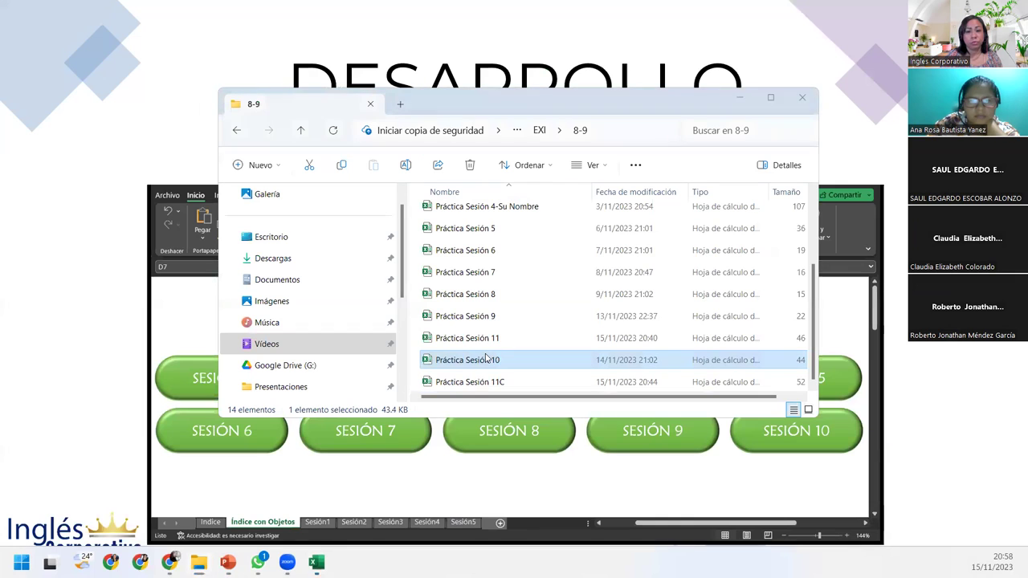
double_click(486, 359)
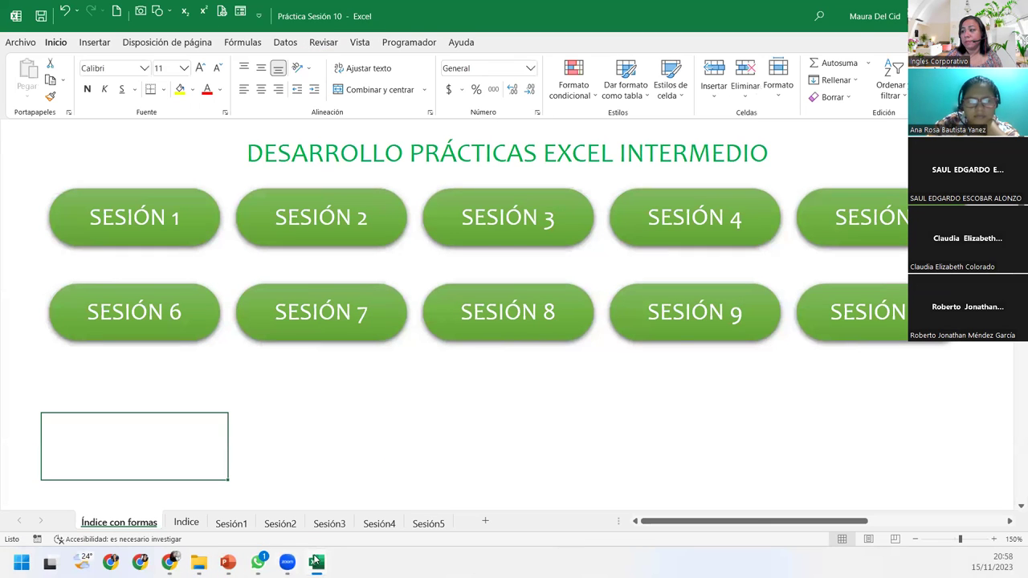
mouse_move(316, 562)
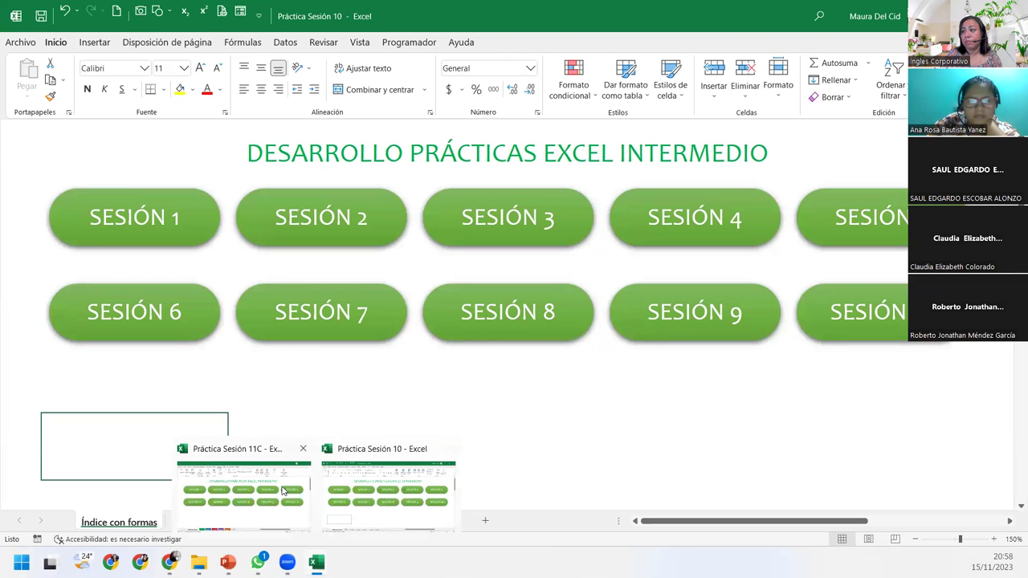
click(281, 450)
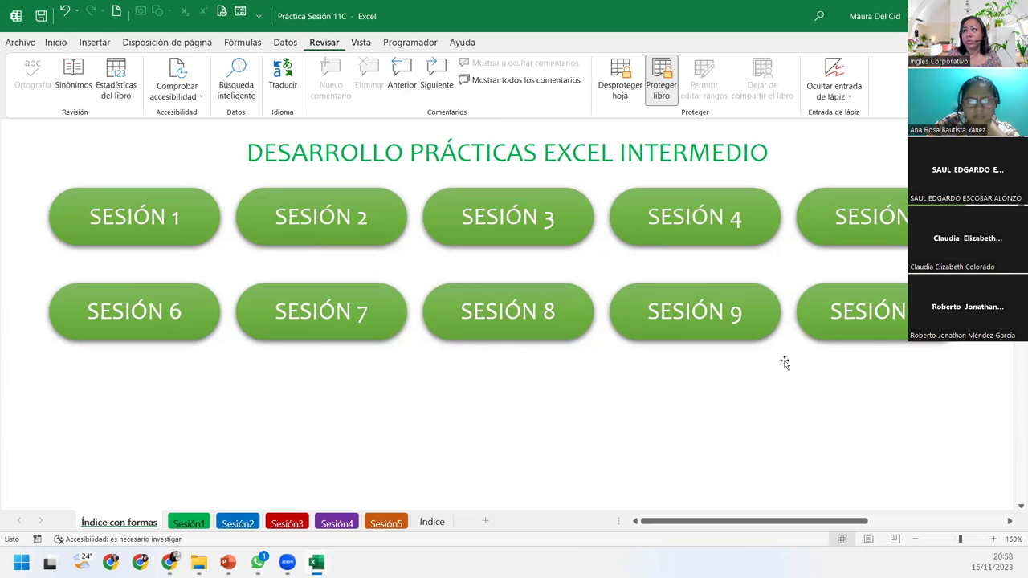
double_click(629, 11)
double_click(482, 112)
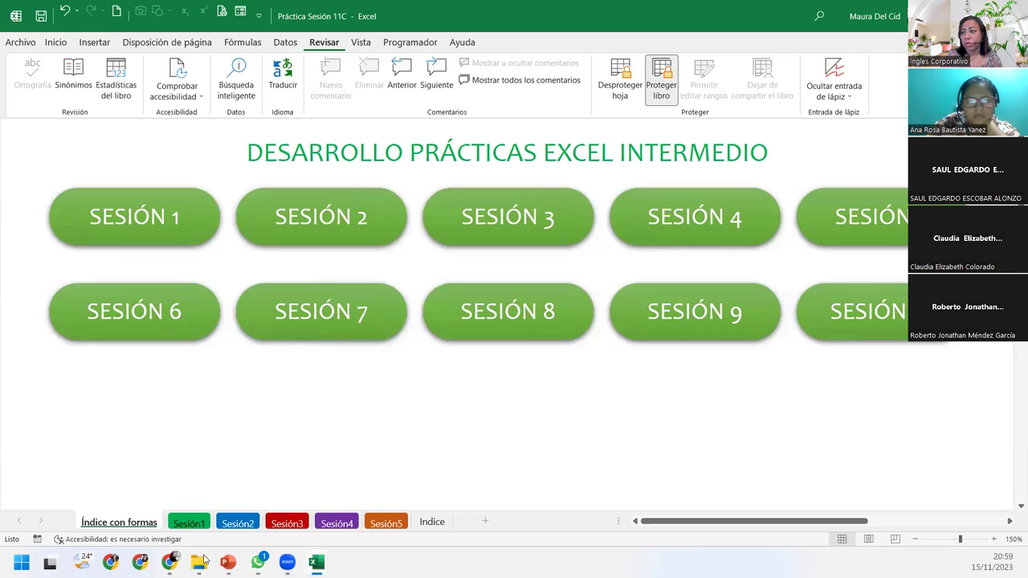
mouse_move(316, 562)
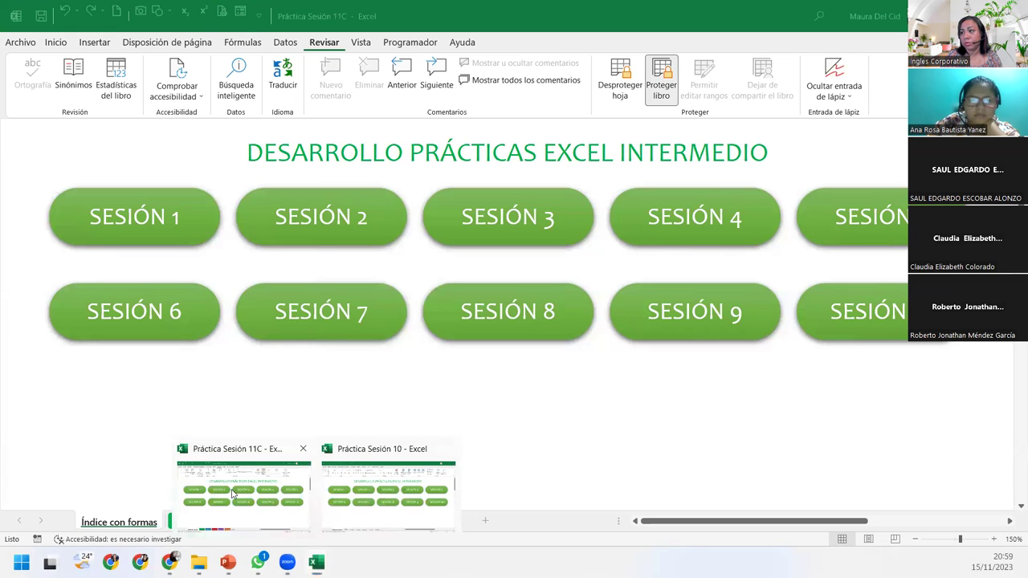
click(345, 486)
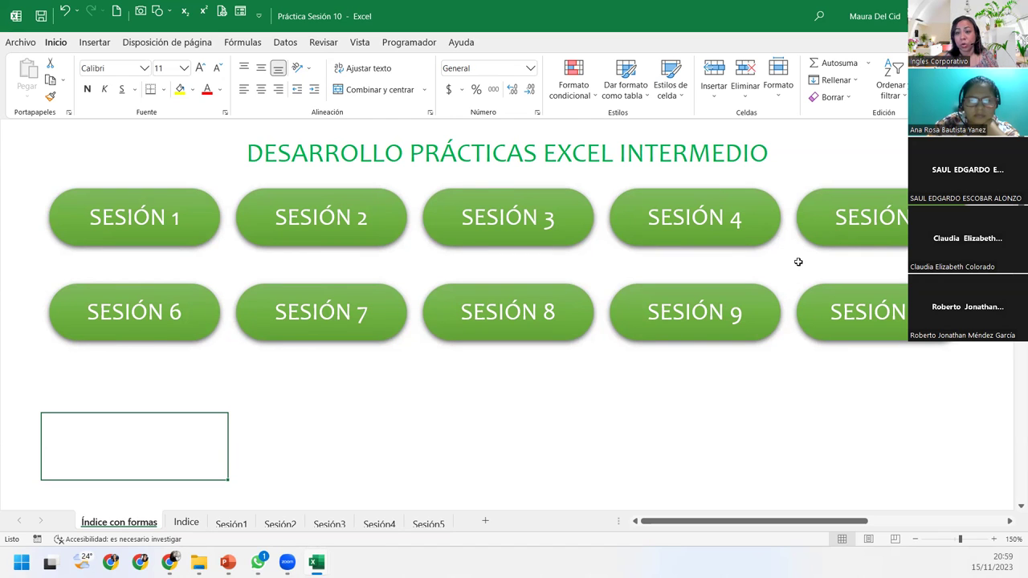
Step: Open and dismiss Práctica Sesión 10's Proteger libro dialog, then advance the slideshow to CIERRE Y CONCLUSIONES
click(370, 47)
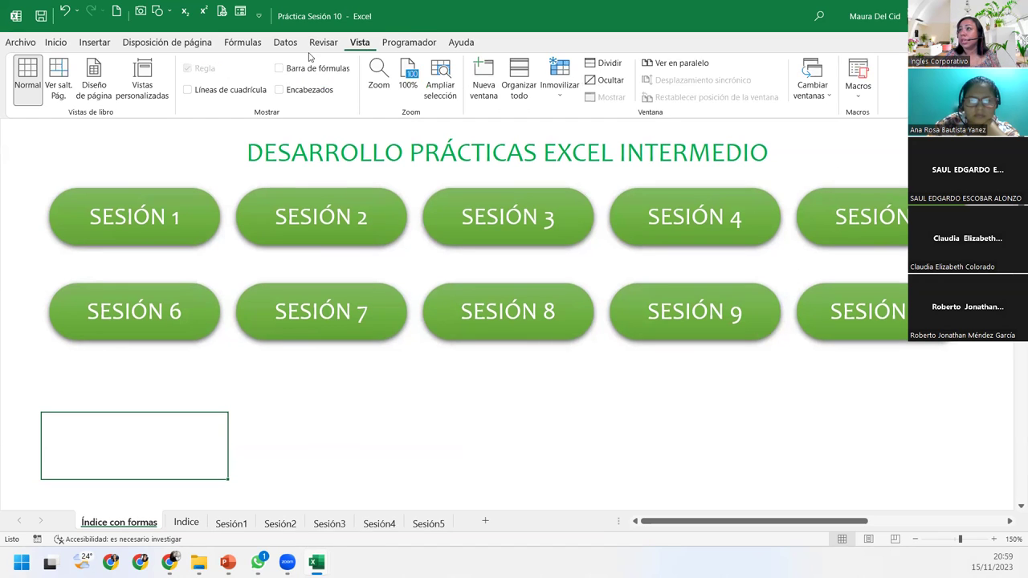
click(298, 44)
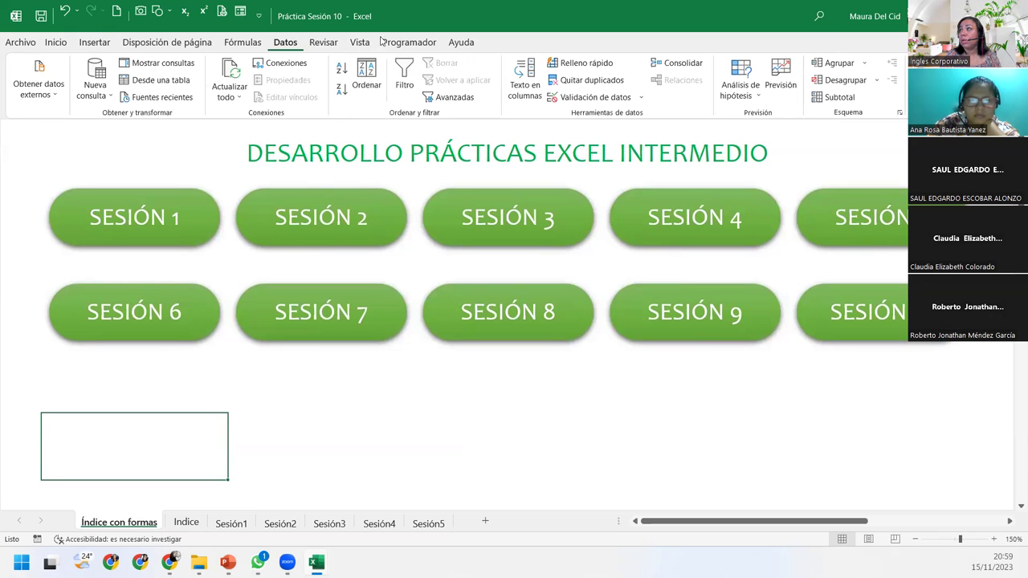
click(323, 42)
click(647, 85)
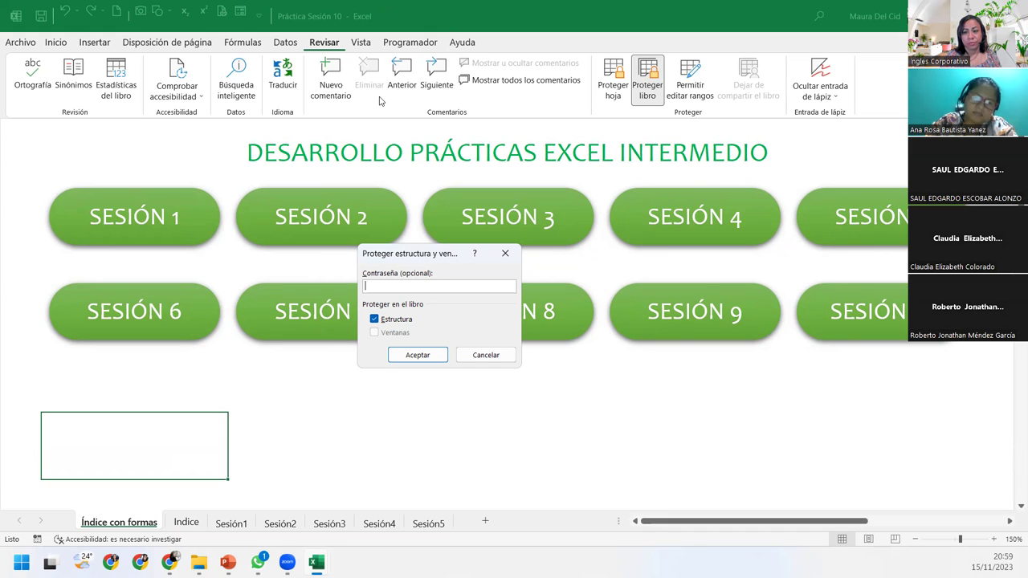
click(506, 253)
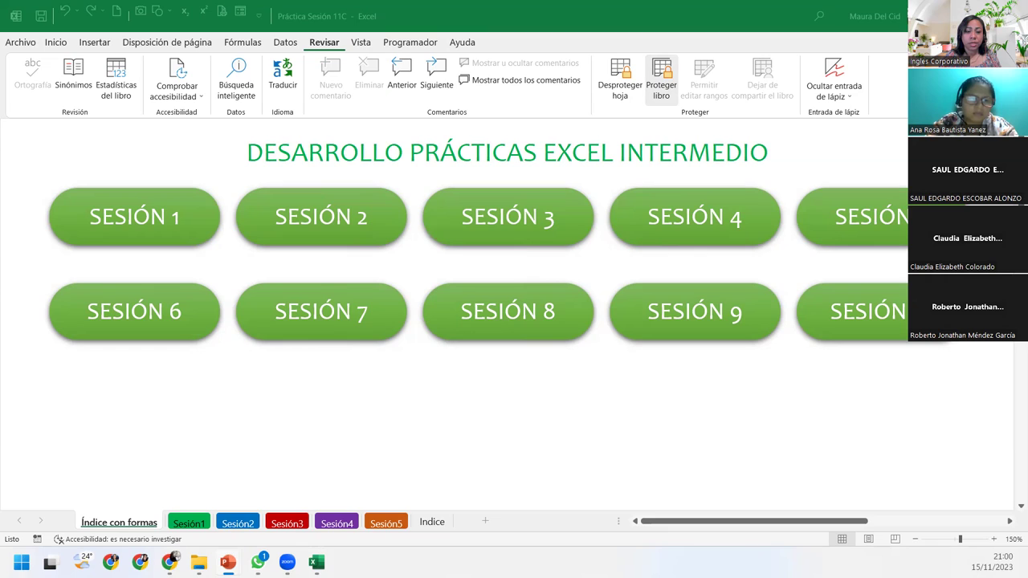
key(alt+Tab)
key(Right)
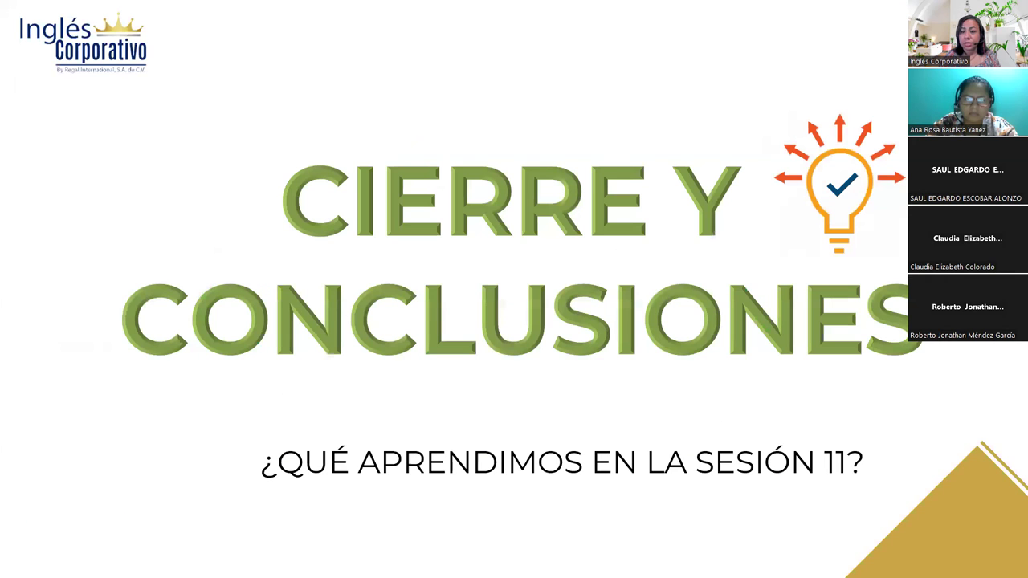